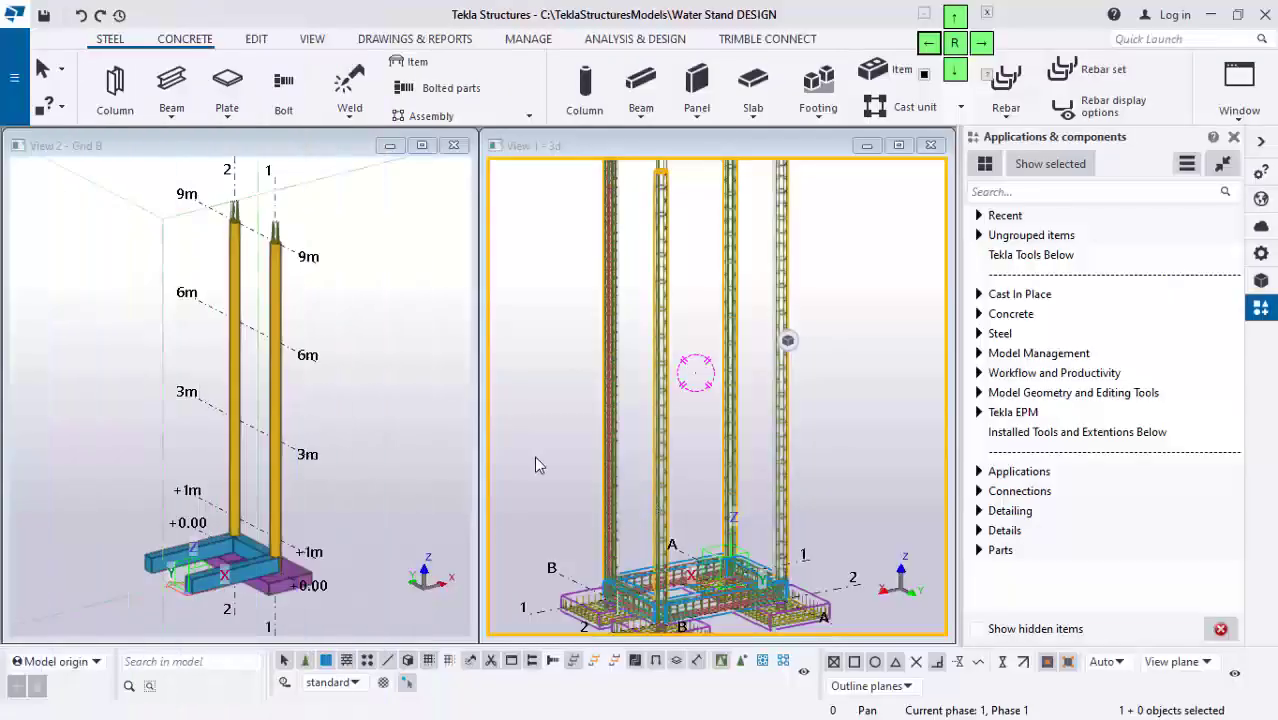
Step: Examine the finished water stand model in the 3D view, from the column tops down to the footings and ground beams
{"action": "scroll", "coordinate": [699, 446], "scroll_direction": "down", "scroll_amount": 3}
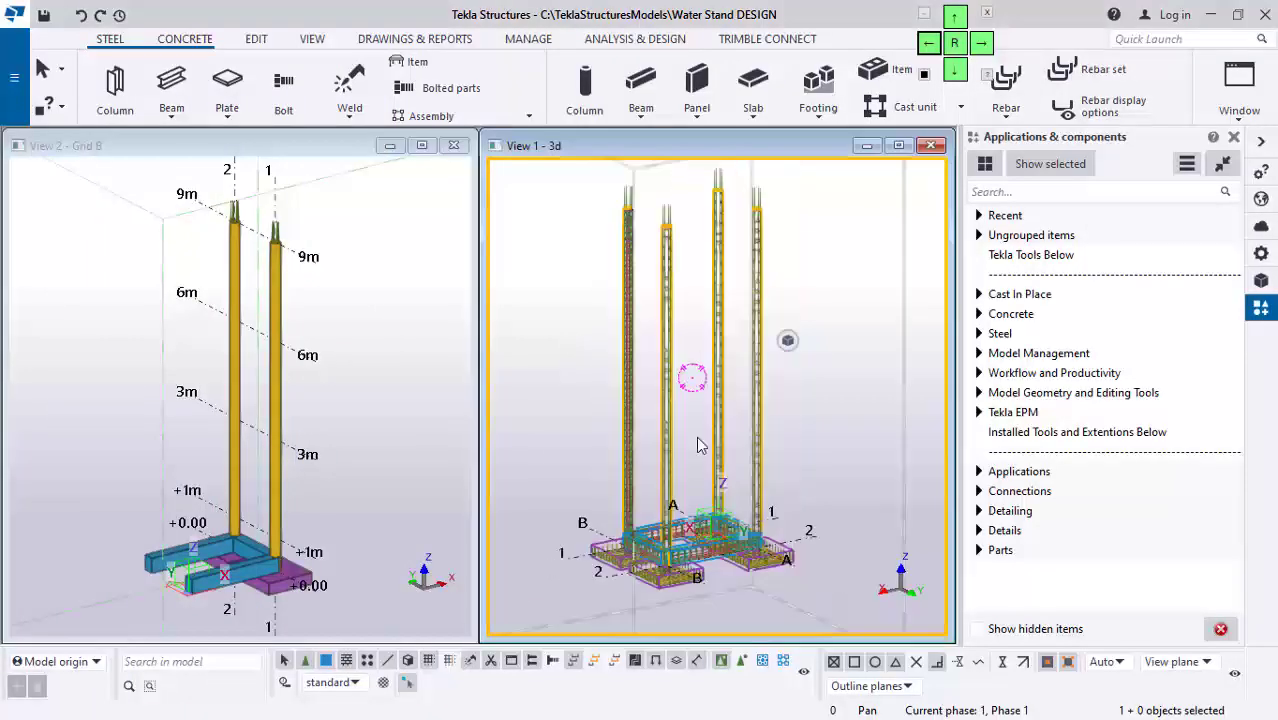
{"action": "middle_click_drag", "start_coordinate": [728, 432], "coordinate": [699, 530], "text": "ctrl"}
{"action": "scroll", "coordinate": [690, 590], "scroll_direction": "up", "scroll_amount": 4}
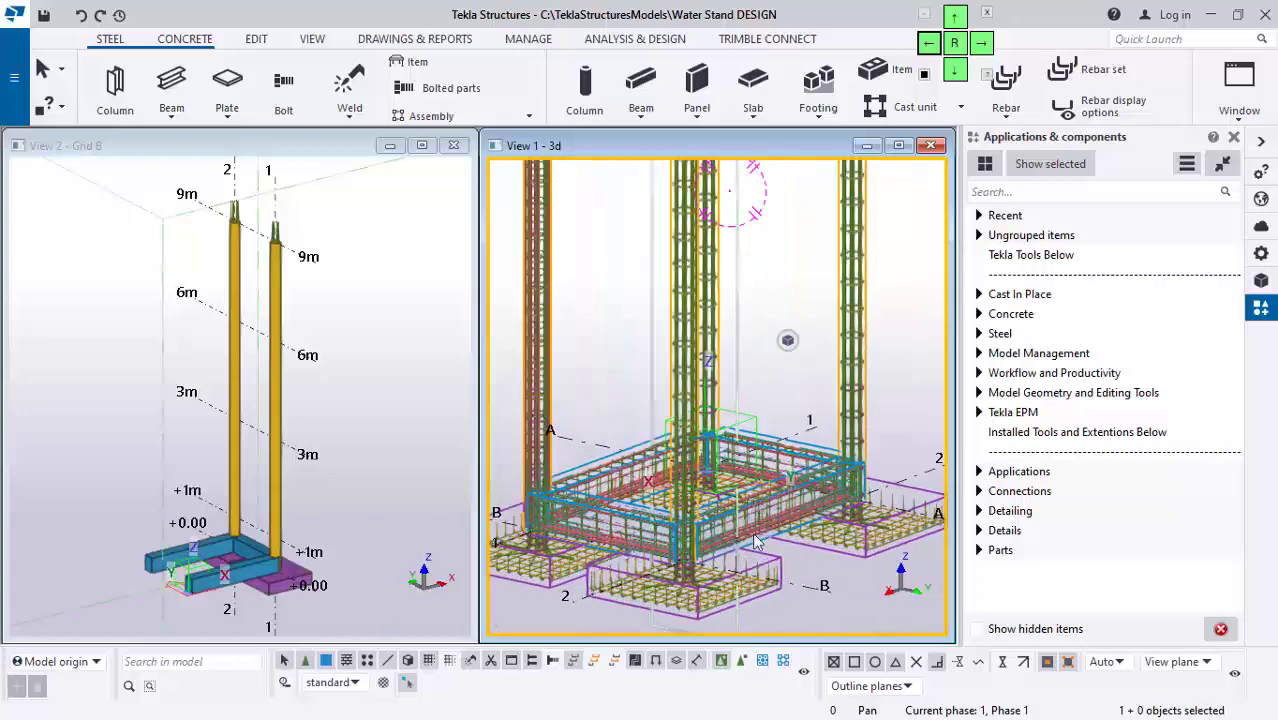
{"action": "scroll", "coordinate": [758, 441], "scroll_direction": "down", "scroll_amount": 2}
{"action": "scroll", "coordinate": [758, 441], "scroll_direction": "down", "scroll_amount": 3}
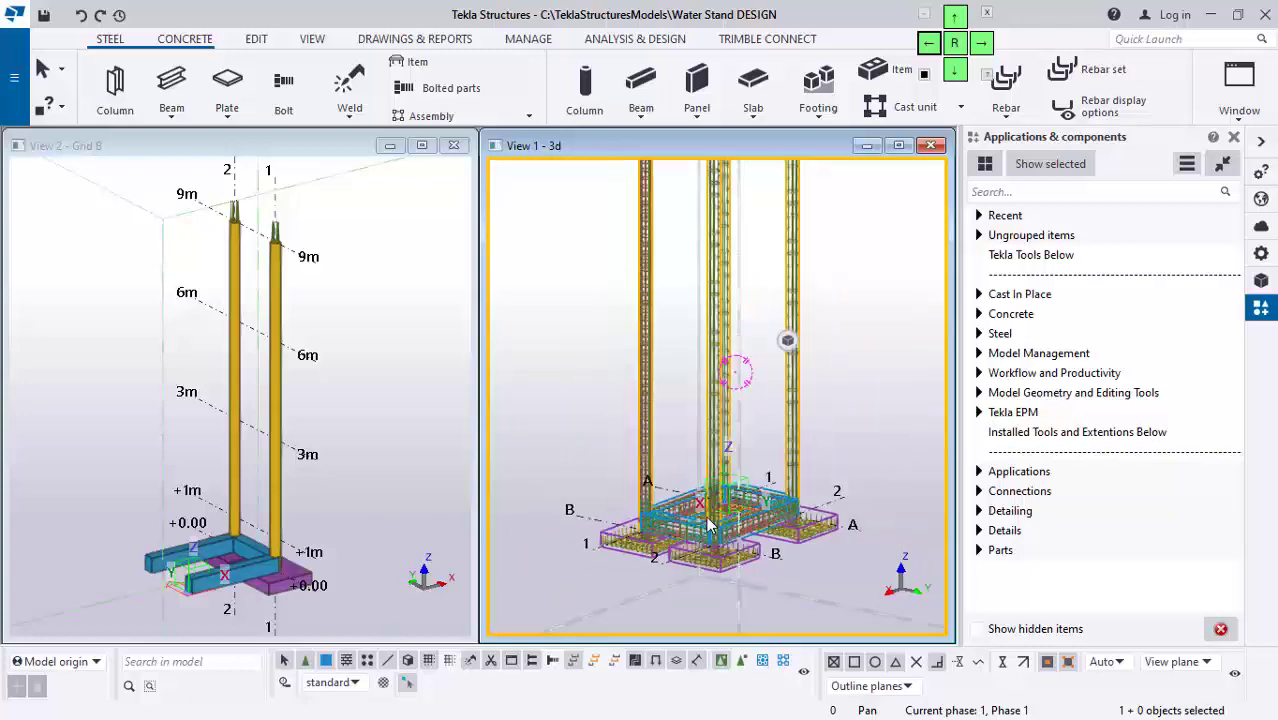
{"action": "scroll", "coordinate": [749, 519], "scroll_direction": "down", "scroll_amount": 4}
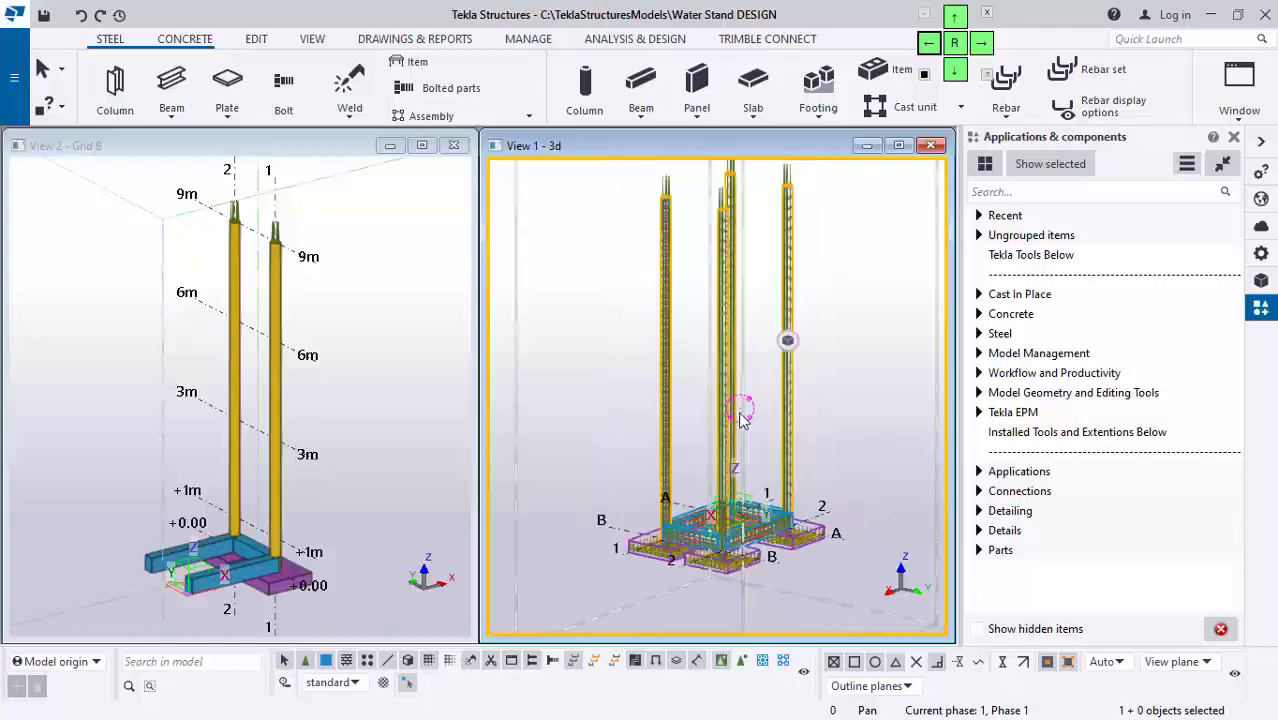
{"action": "scroll", "coordinate": [765, 449], "scroll_direction": "up", "scroll_amount": 3}
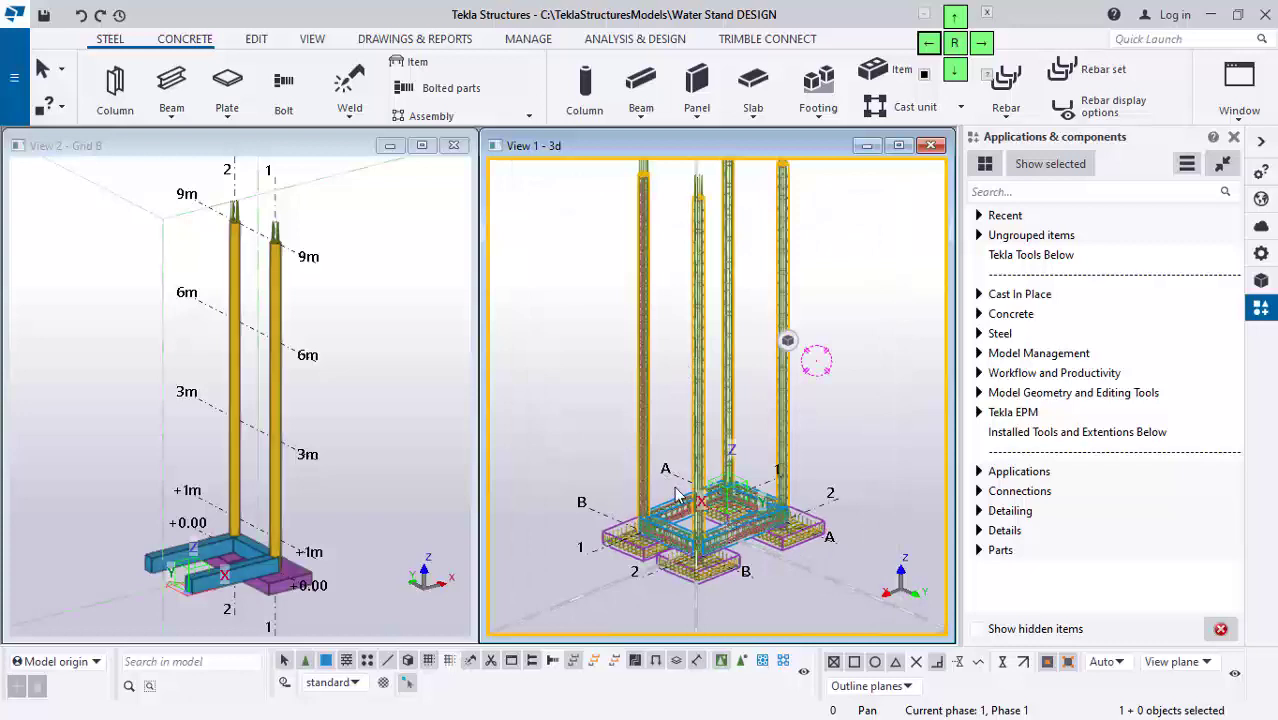
{"action": "scroll", "coordinate": [314, 434], "scroll_direction": "up", "scroll_amount": 1}
{"action": "scroll", "coordinate": [752, 452], "scroll_direction": "down", "scroll_amount": 2}
{"action": "scroll", "coordinate": [755, 430], "scroll_direction": "up", "scroll_amount": 2}
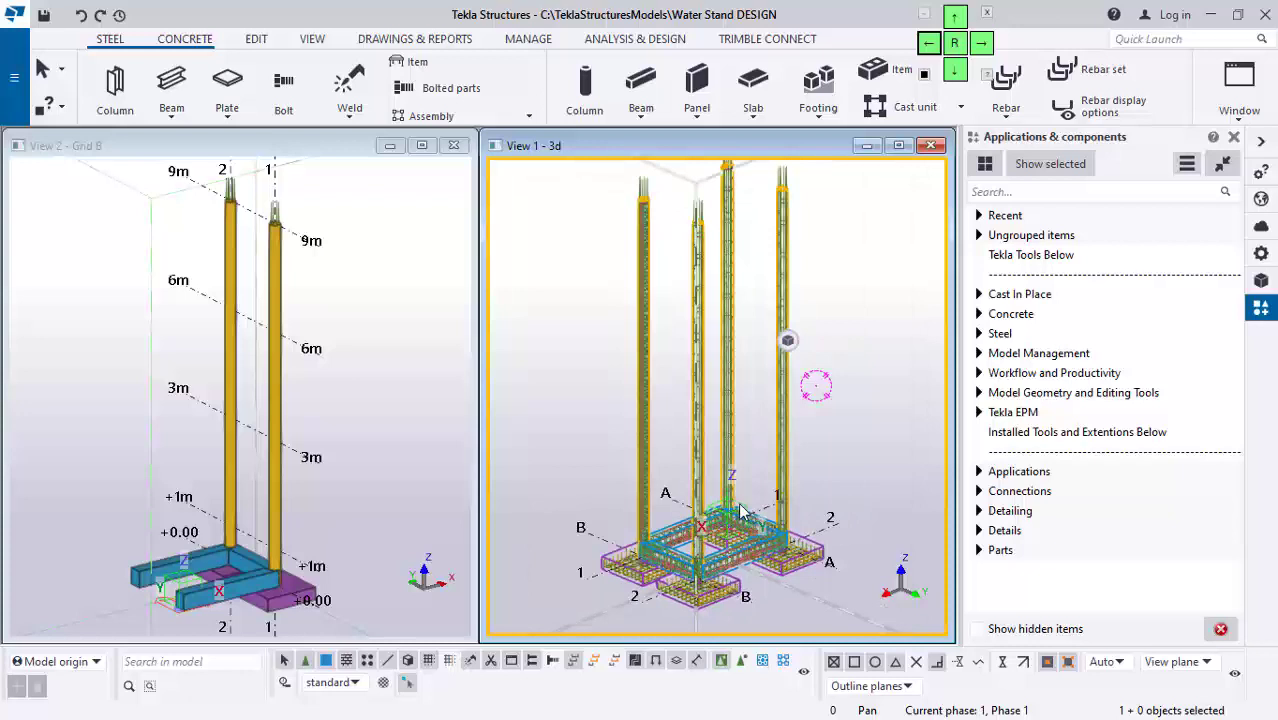
{"action": "scroll", "coordinate": [745, 500], "scroll_direction": "down", "scroll_amount": 1}
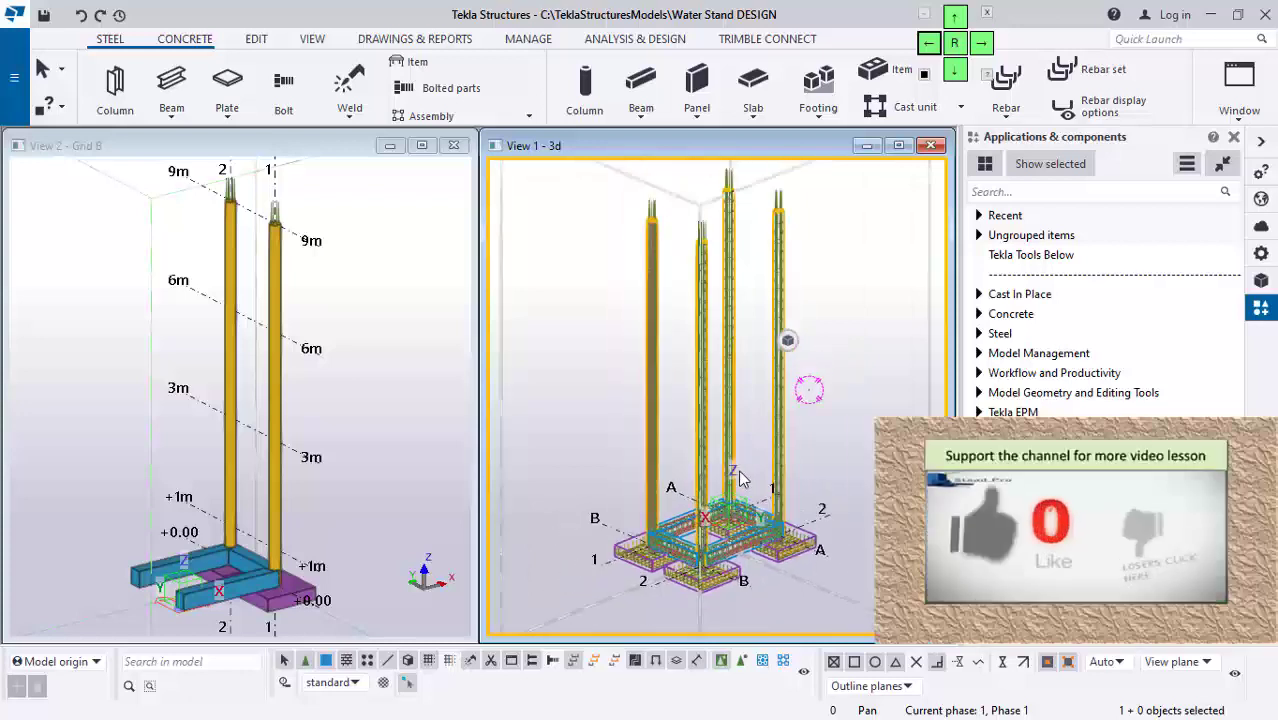
{"action": "scroll", "coordinate": [749, 480], "scroll_direction": "up", "scroll_amount": 2}
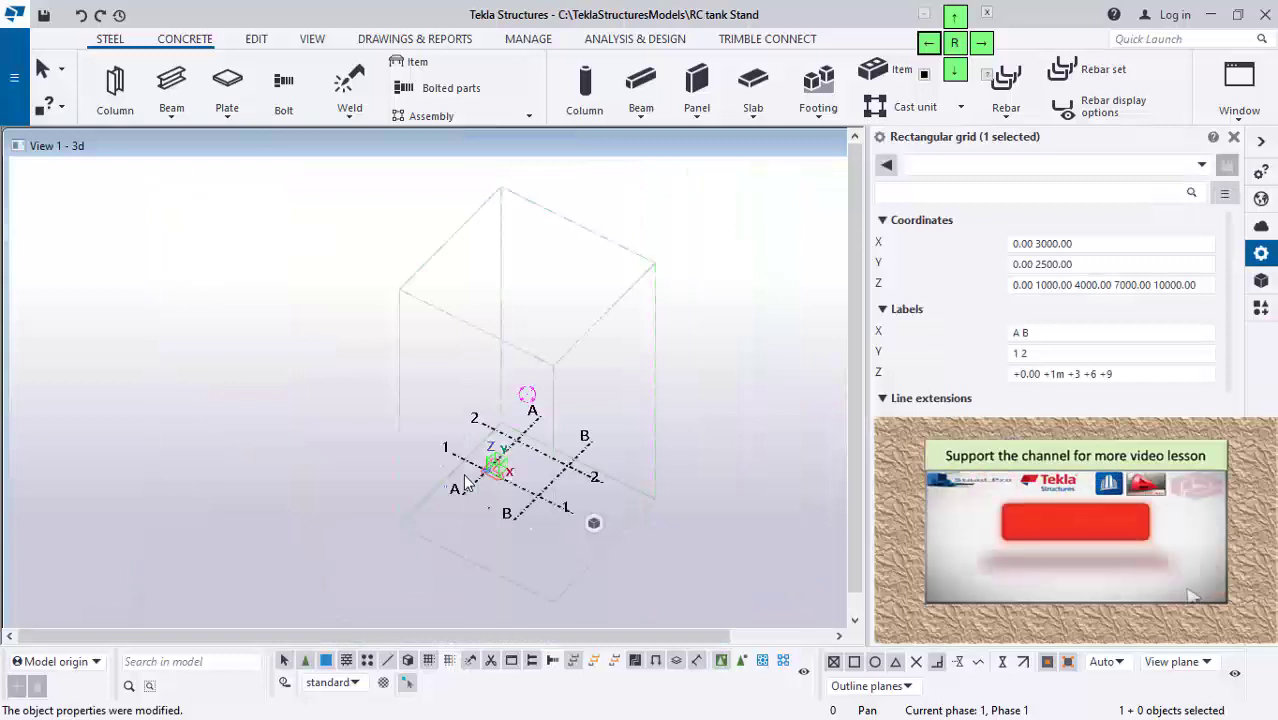
Step: Review the rectangular grid's X, Y and Z coordinates against the grid lines in the RC tank Stand model
{"action": "middle_click_drag", "start_coordinate": [464, 483], "coordinate": [538, 491], "text": "ctrl"}
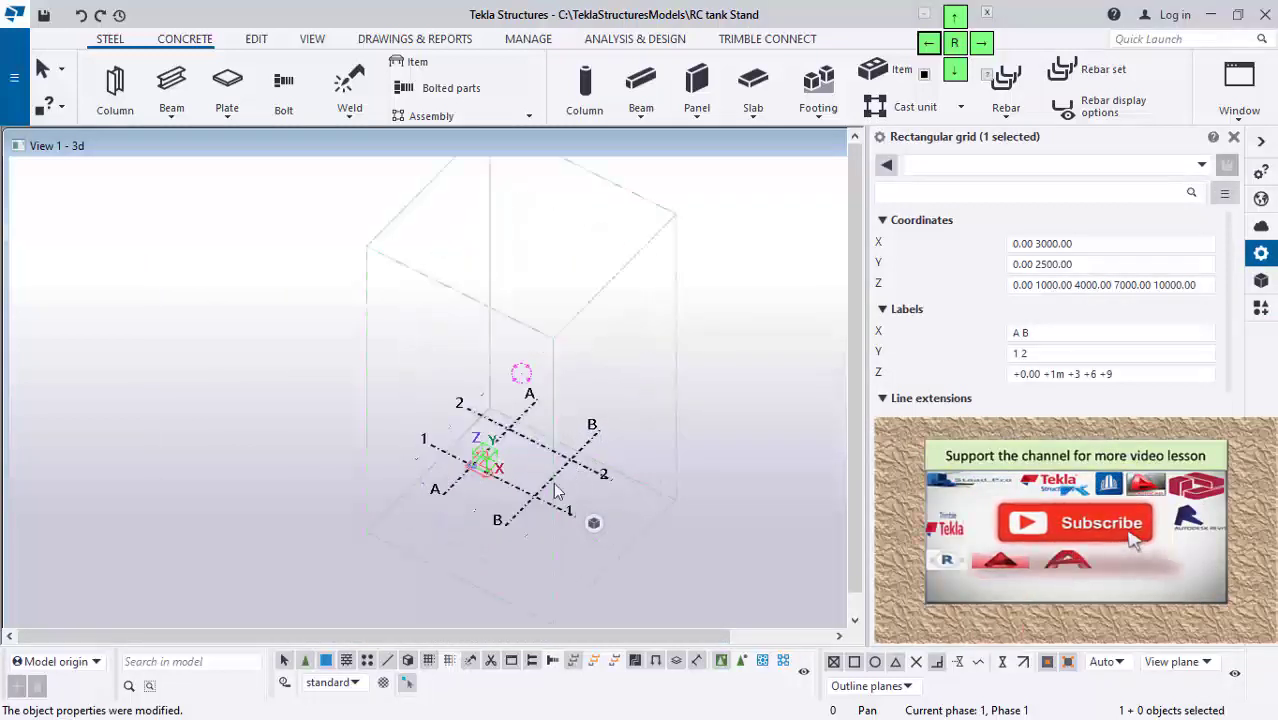
{"action": "left_click", "coordinate": [1055, 285]}
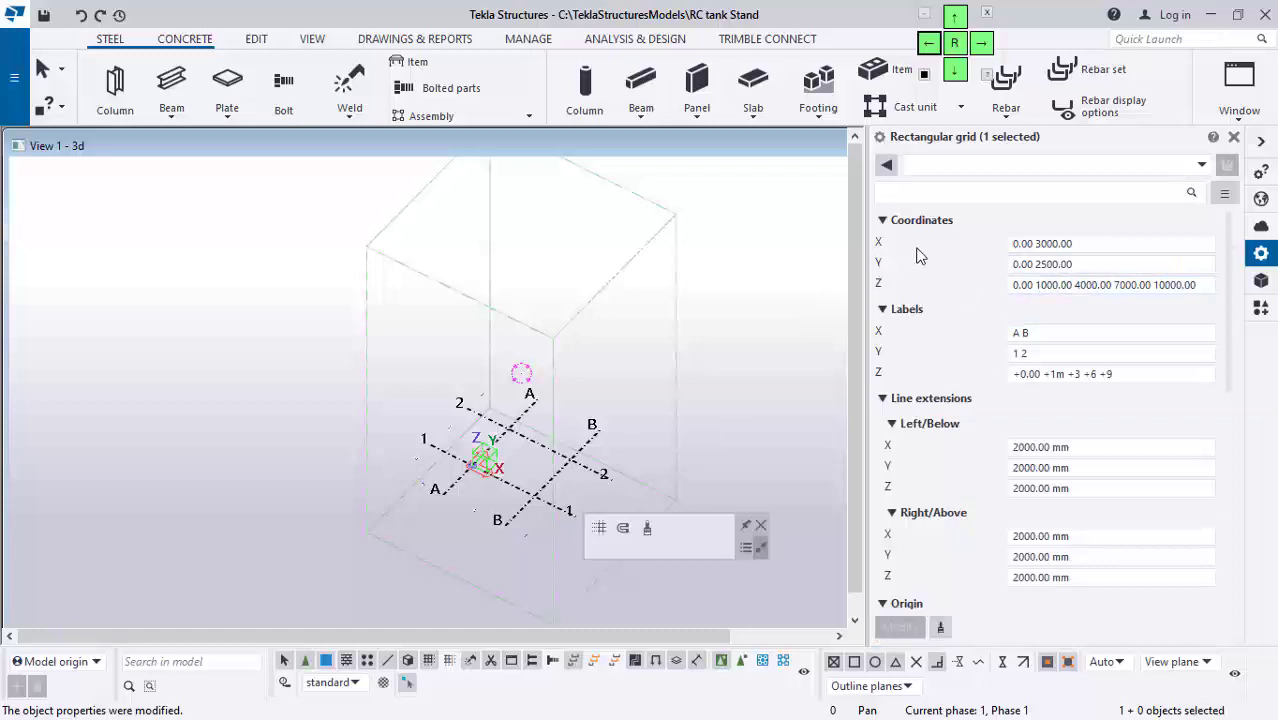
{"action": "left_click", "coordinate": [1040, 286]}
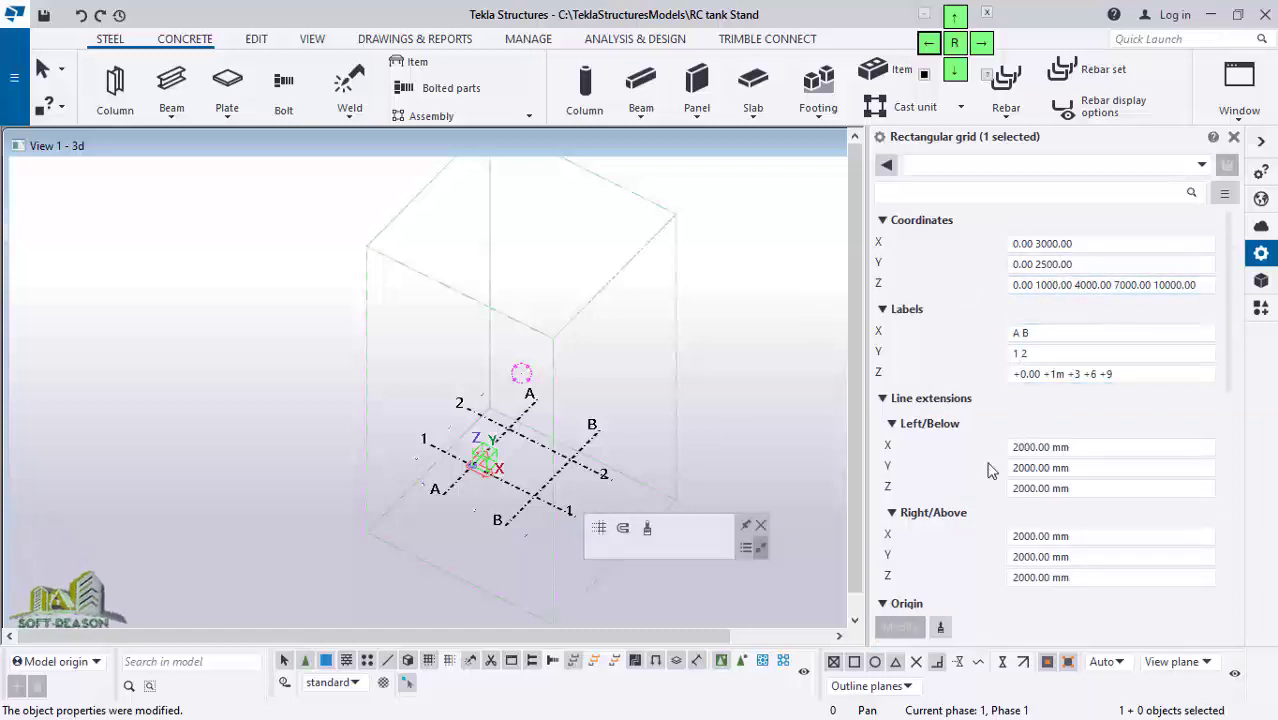
{"action": "scroll", "coordinate": [548, 459], "scroll_direction": "up", "scroll_amount": 3}
{"action": "scroll", "coordinate": [603, 474], "scroll_direction": "down", "scroll_amount": 2}
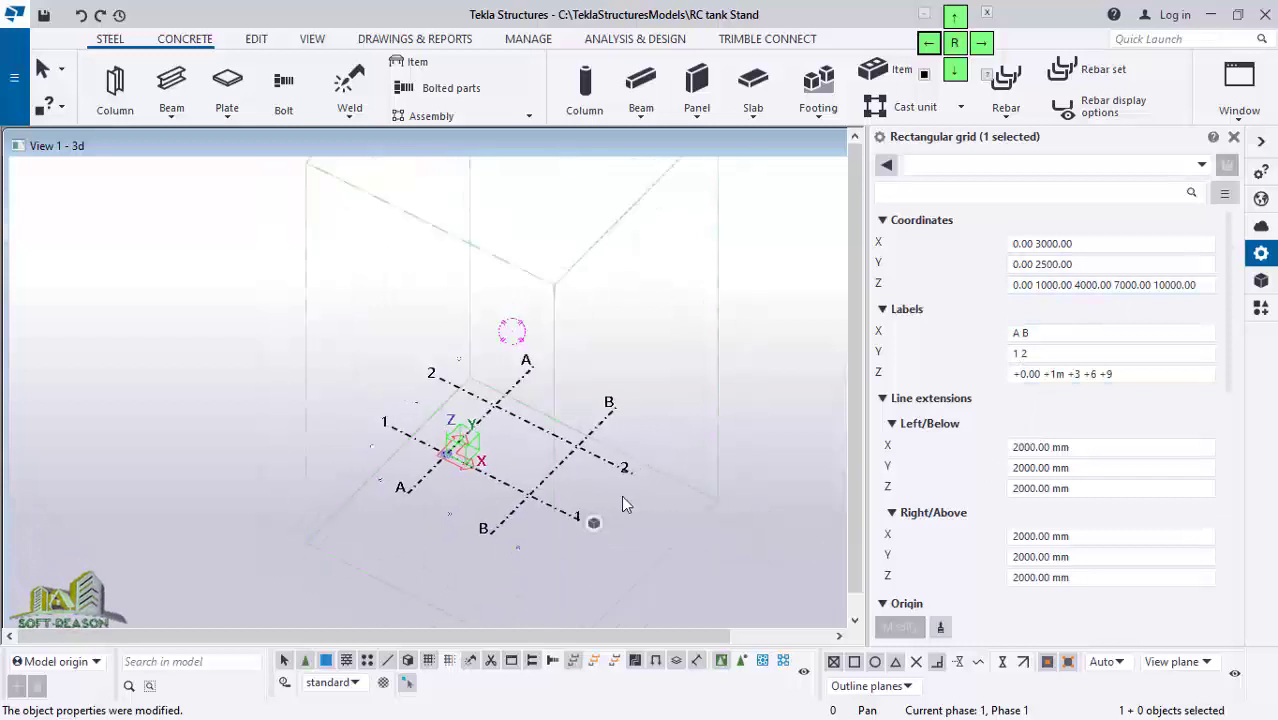
Step: Create views along all grid lines of the rectangular grid with the standard settings, keeping only the 3d view visible
{"action": "left_click", "coordinate": [533, 430]}
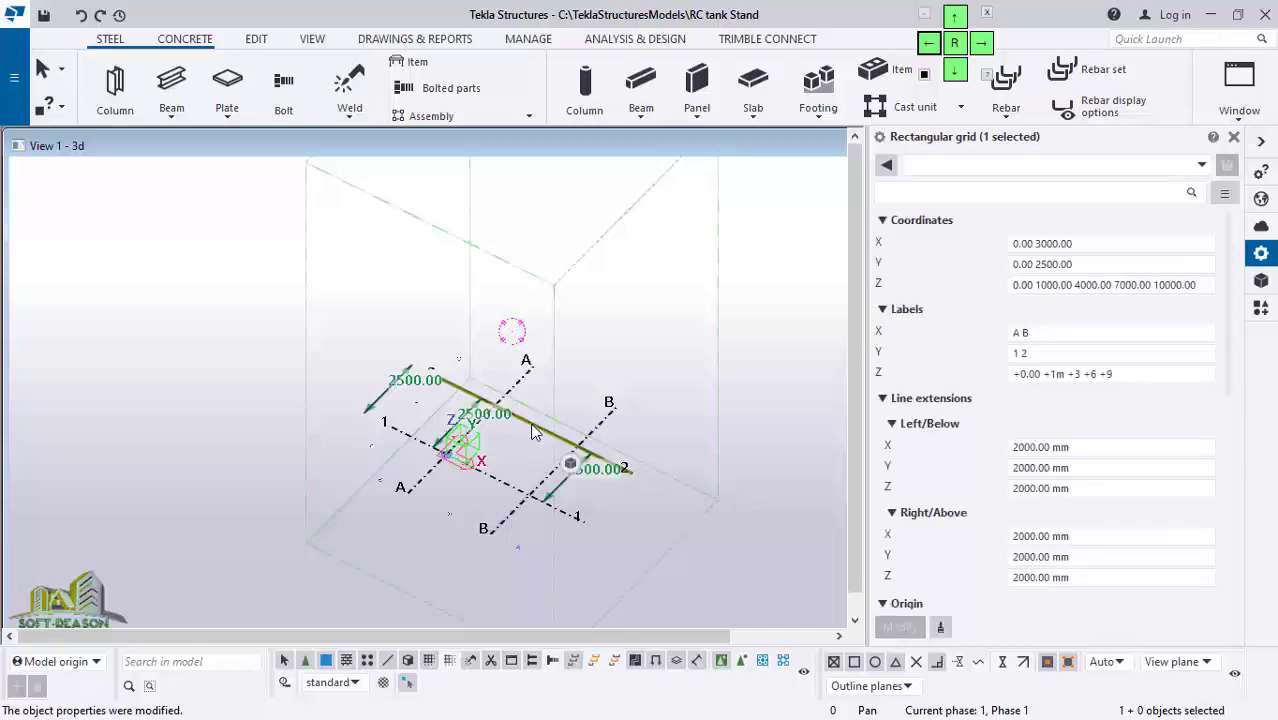
{"action": "left_click", "coordinate": [620, 373]}
{"action": "left_click", "coordinate": [597, 423]}
{"action": "right_click", "coordinate": [606, 356]}
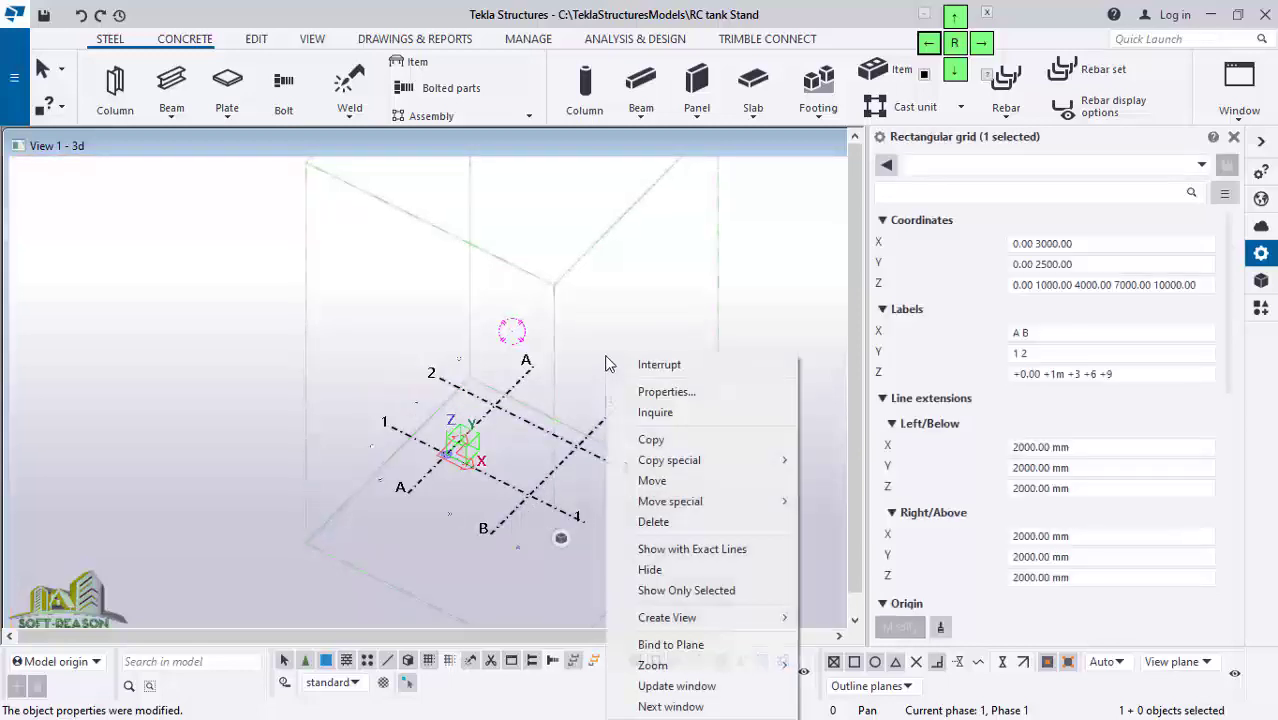
{"action": "mouse_move", "coordinate": [659, 622]}
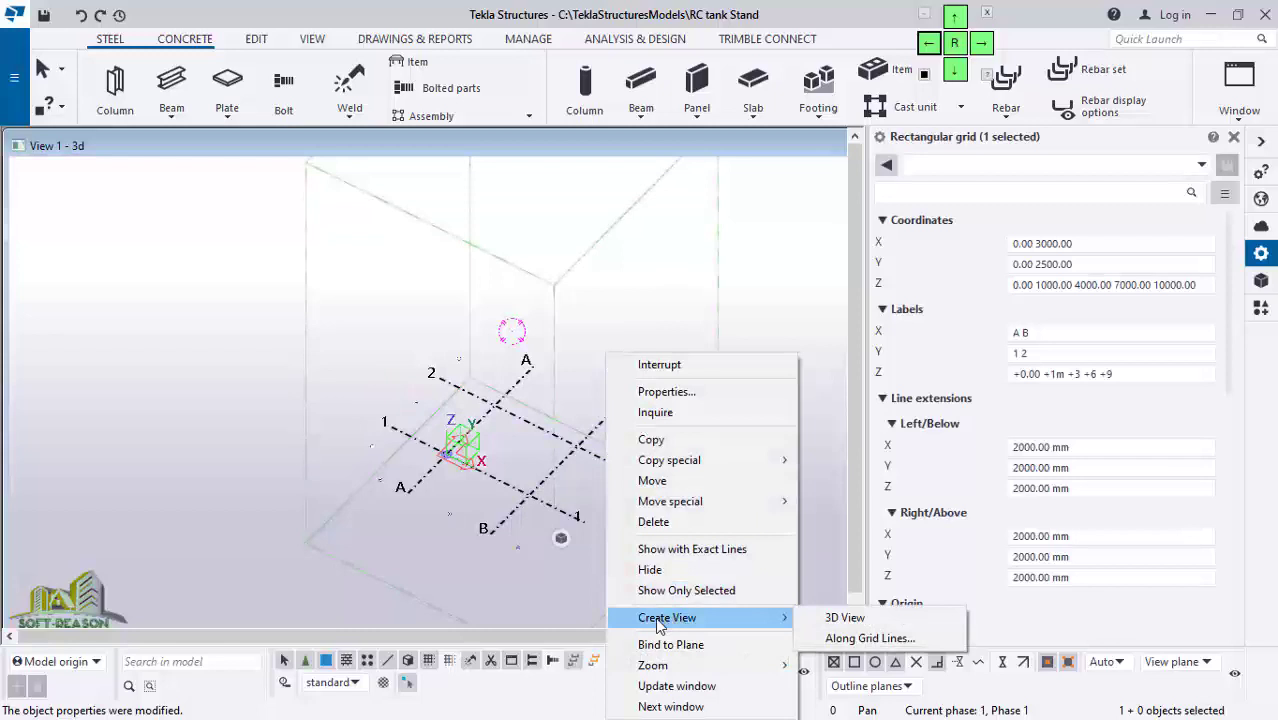
{"action": "left_click", "coordinate": [870, 640]}
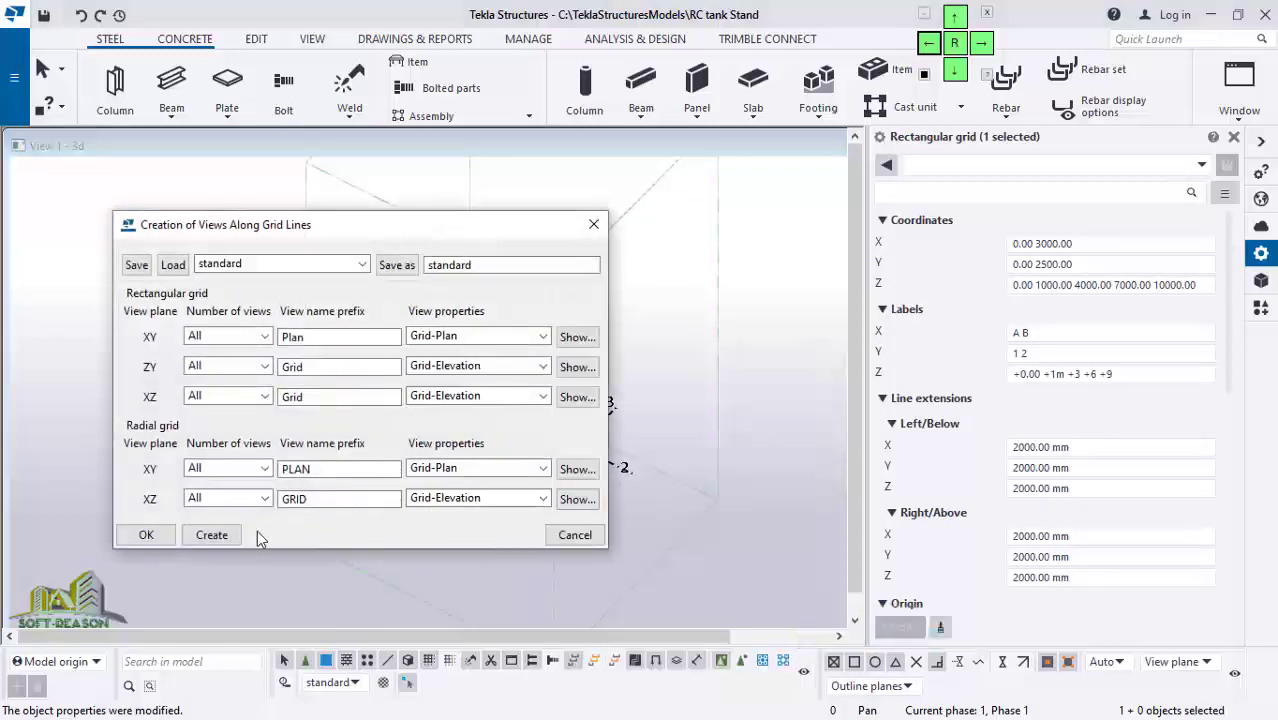
{"action": "left_click", "coordinate": [211, 534]}
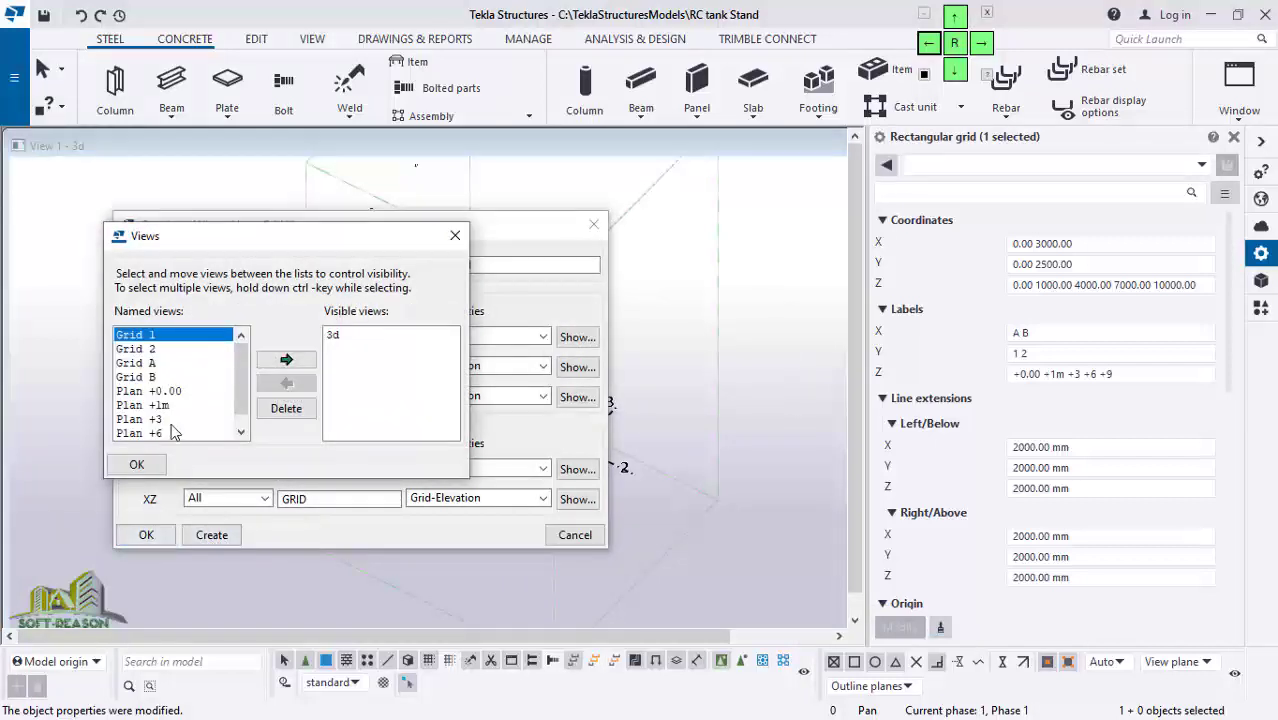
{"action": "left_click", "coordinate": [147, 537]}
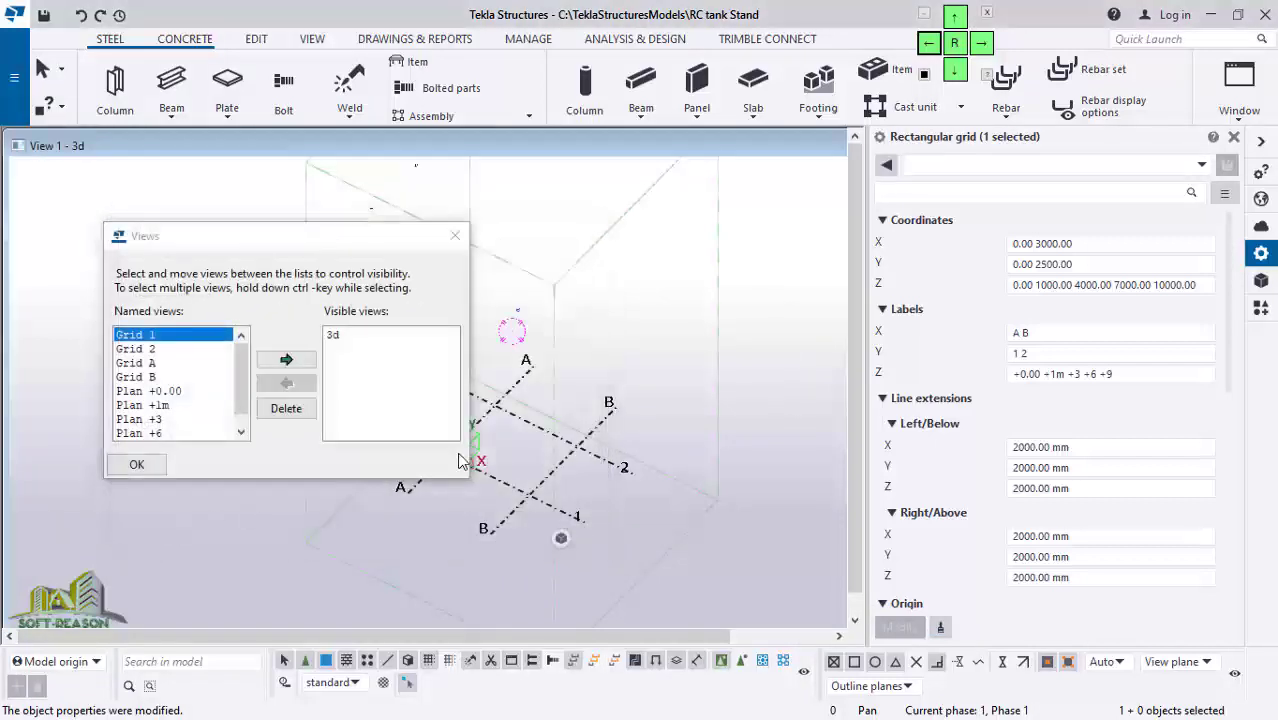
{"action": "left_click", "coordinate": [140, 466]}
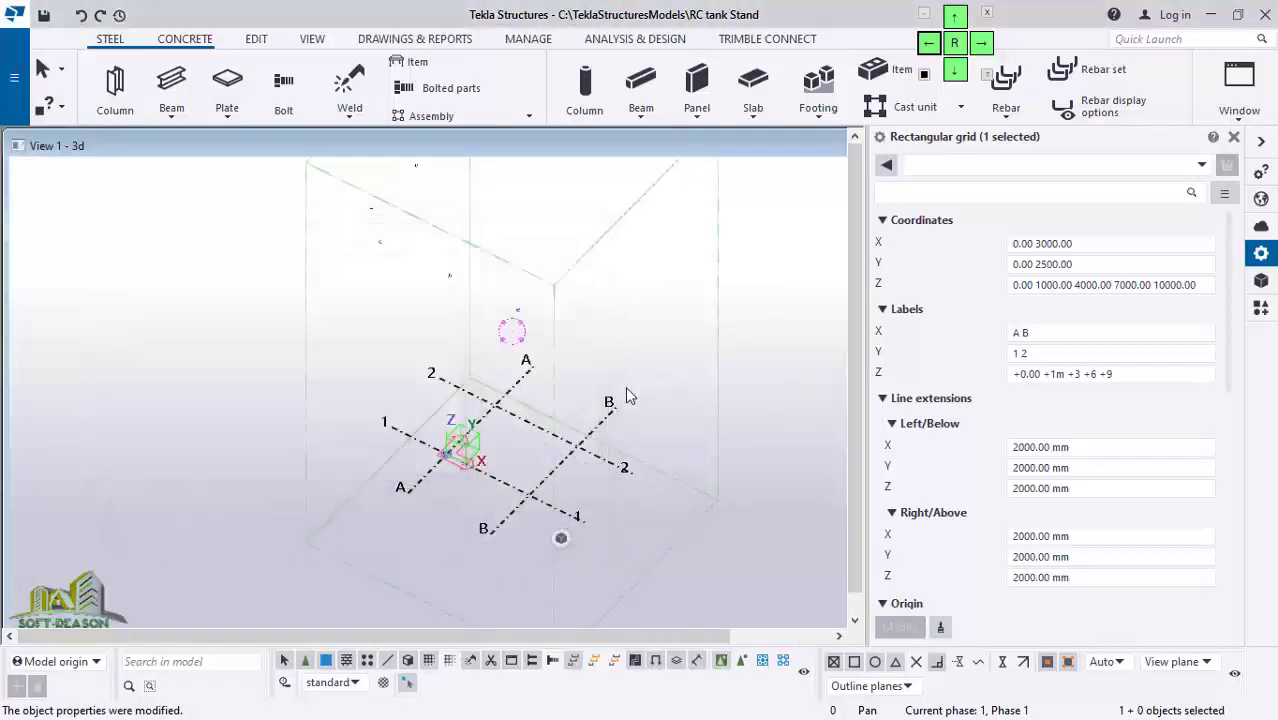
Step: Deselect the grid and redraw the 3D view
{"action": "scroll", "coordinate": [606, 456], "scroll_direction": "up", "scroll_amount": 1}
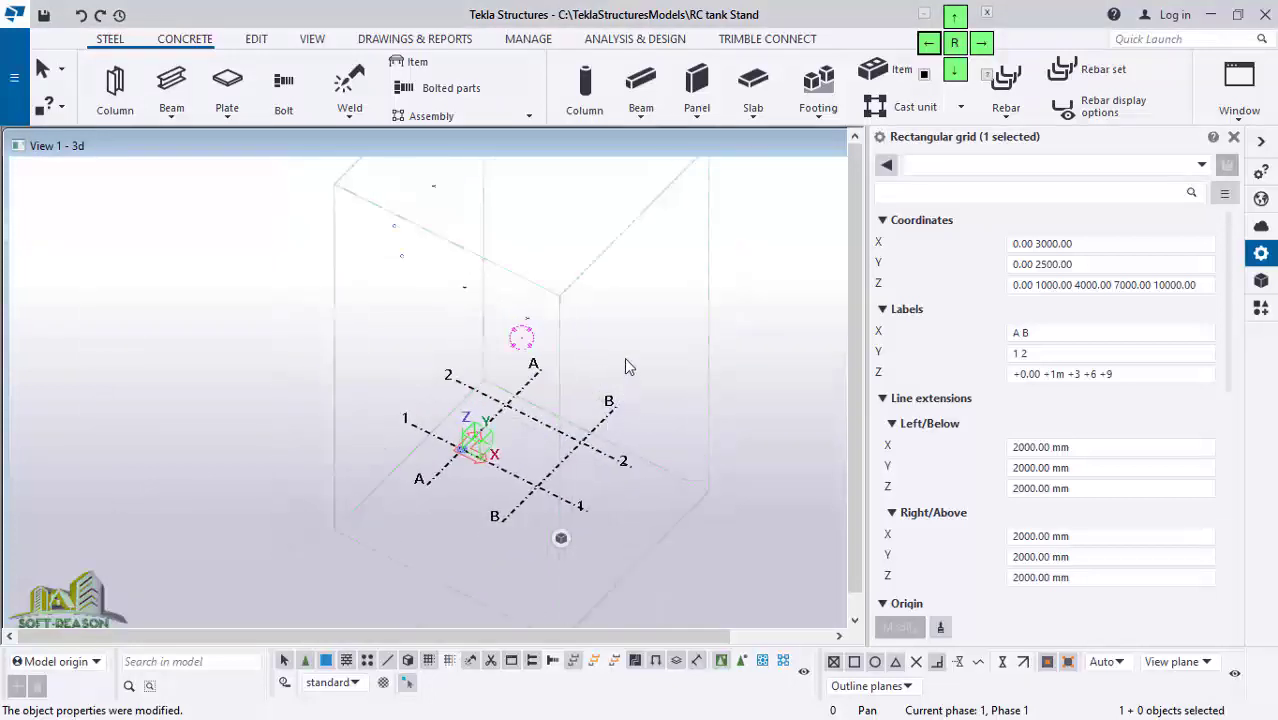
{"action": "right_click", "coordinate": [623, 296]}
{"action": "left_click", "coordinate": [676, 234]}
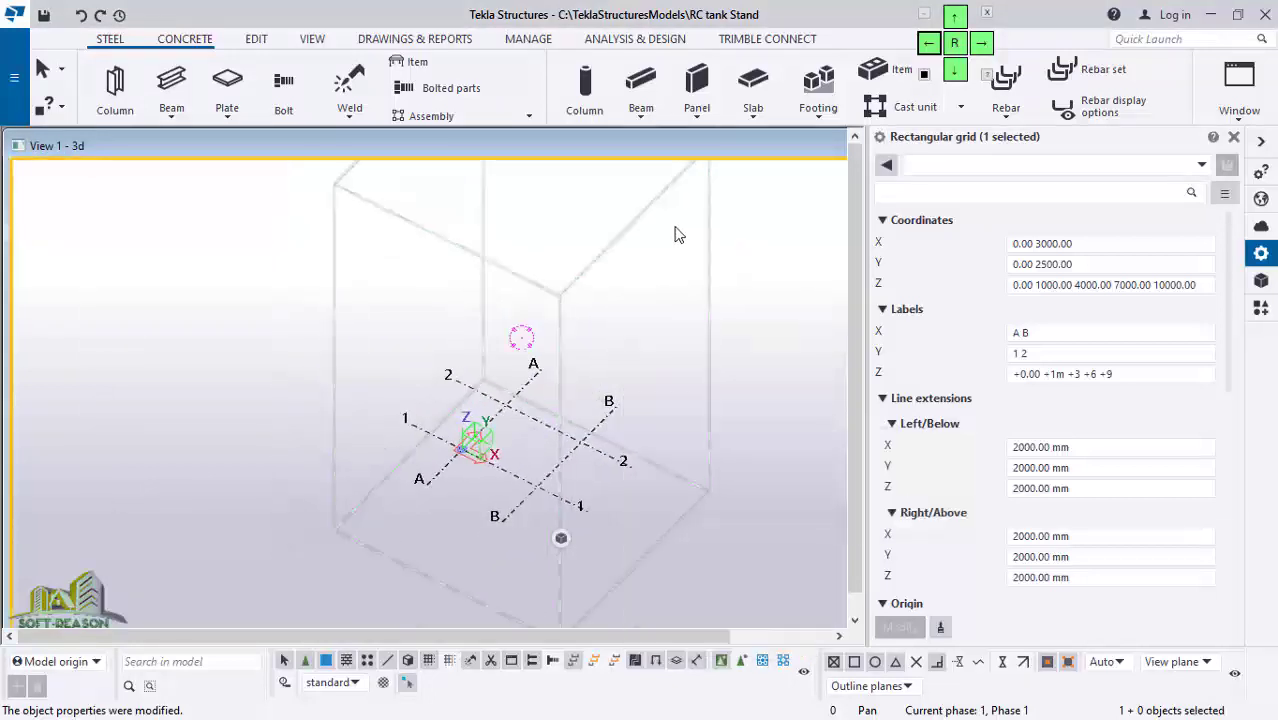
{"action": "right_click", "coordinate": [651, 255]}
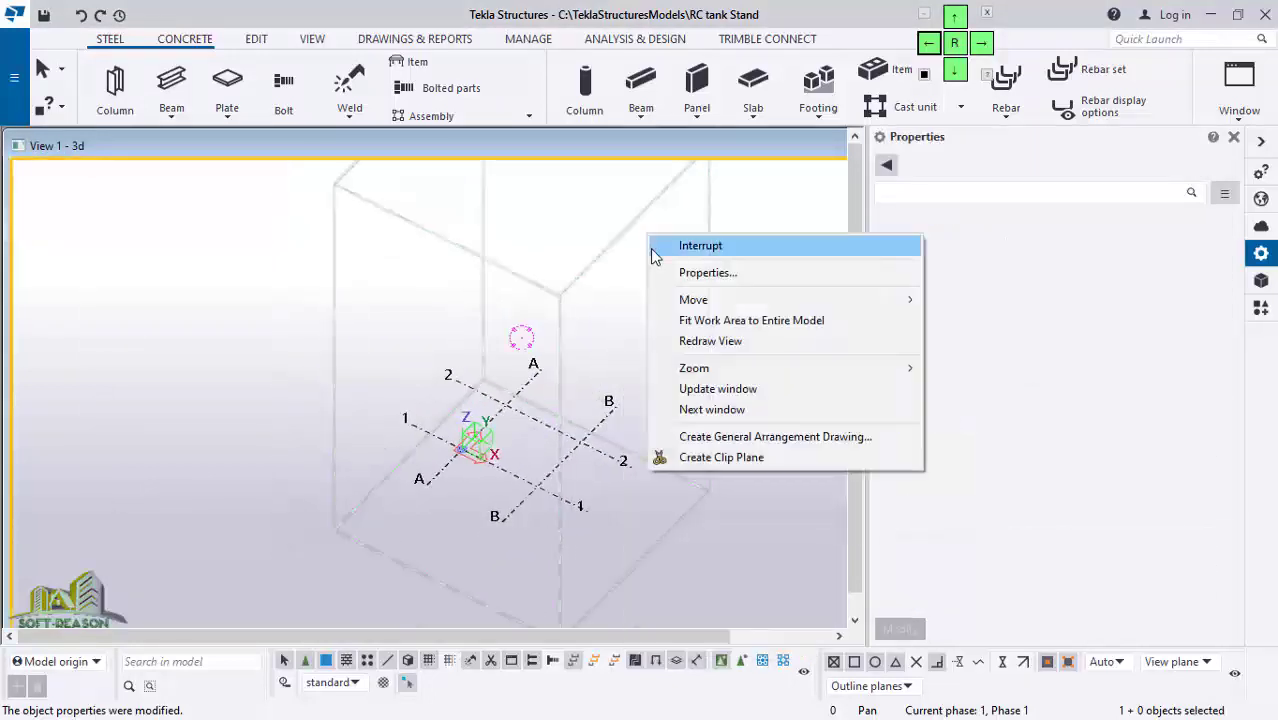
{"action": "left_click", "coordinate": [710, 343]}
{"action": "scroll", "coordinate": [574, 462], "scroll_direction": "down", "scroll_amount": 3}
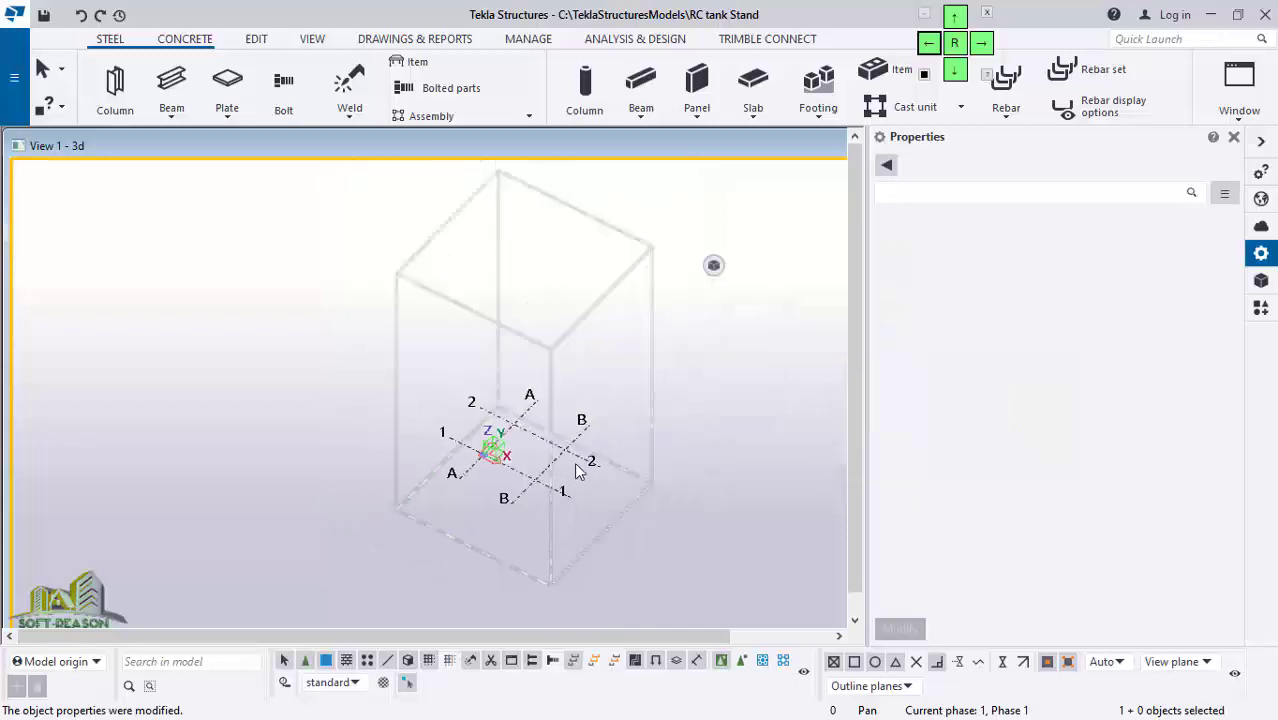
{"action": "scroll", "coordinate": [565, 440], "scroll_direction": "up", "scroll_amount": 4}
{"action": "scroll", "coordinate": [584, 405], "scroll_direction": "down", "scroll_amount": 1}
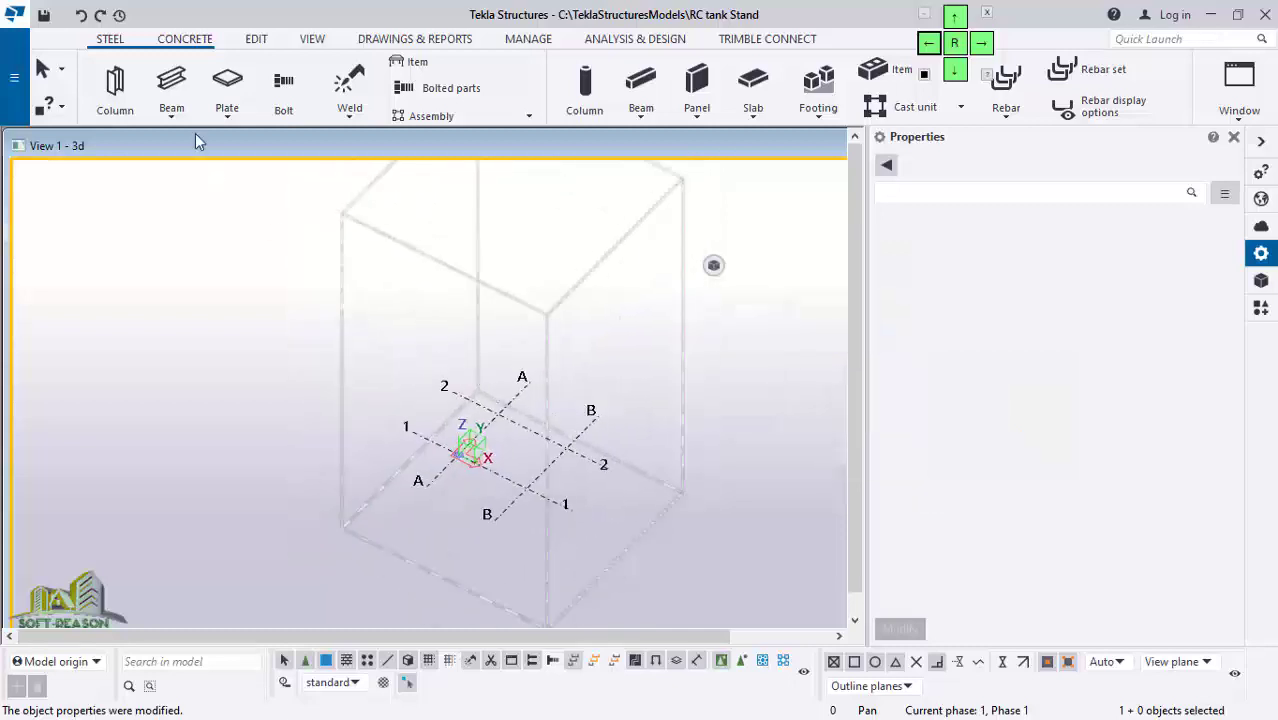
Step: Place a round concrete column with profile D300 at the intersection of grid lines B and 1
{"action": "left_click", "coordinate": [185, 38]}
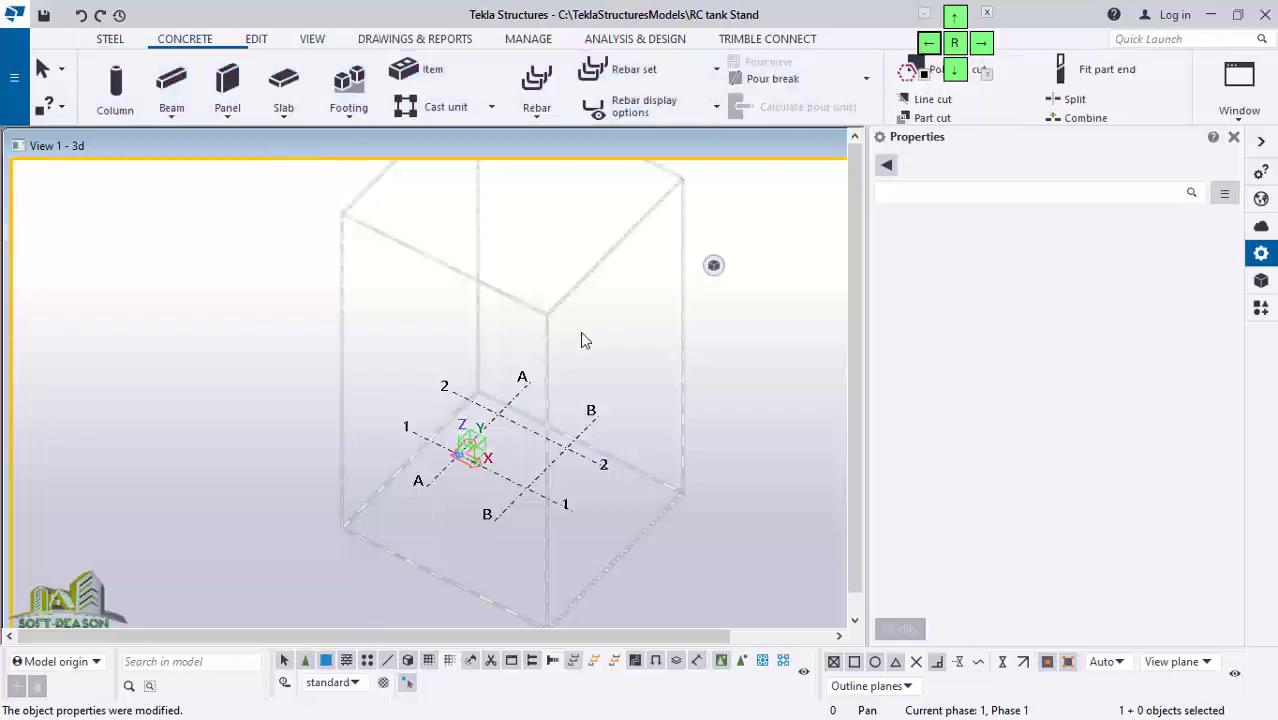
{"action": "scroll", "coordinate": [530, 468], "scroll_direction": "up", "scroll_amount": 1}
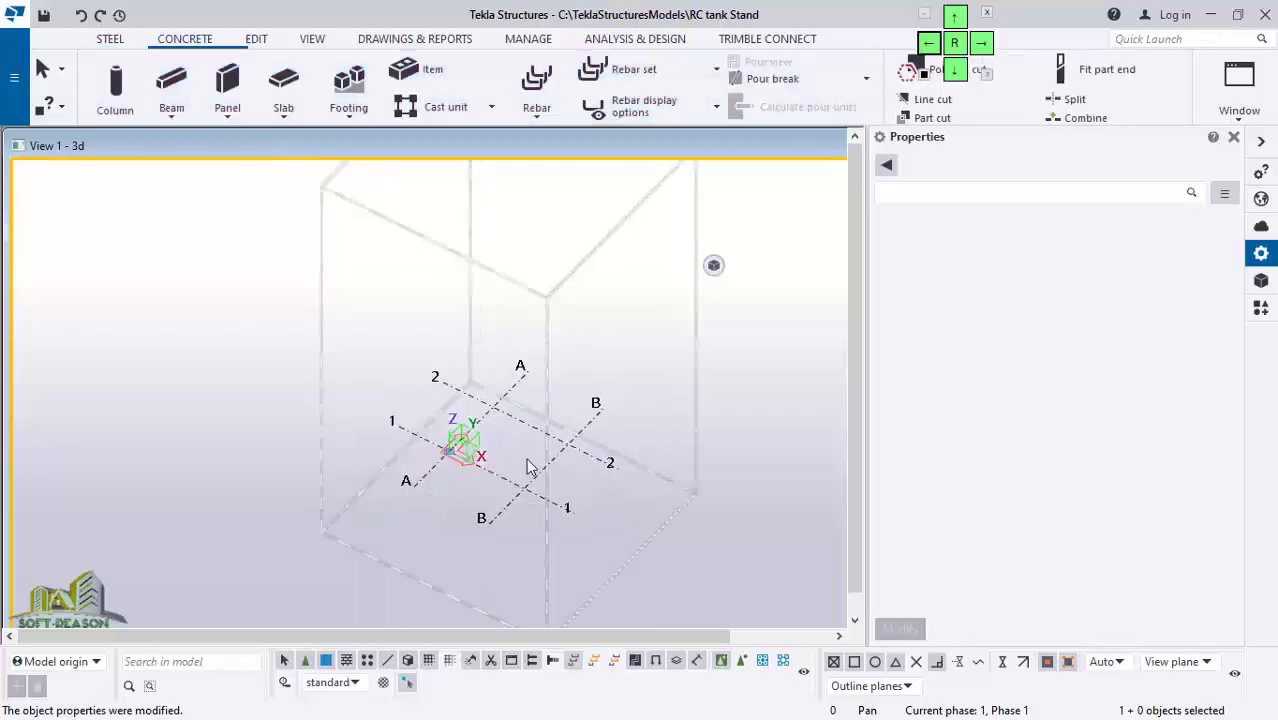
{"action": "left_click", "coordinate": [117, 100]}
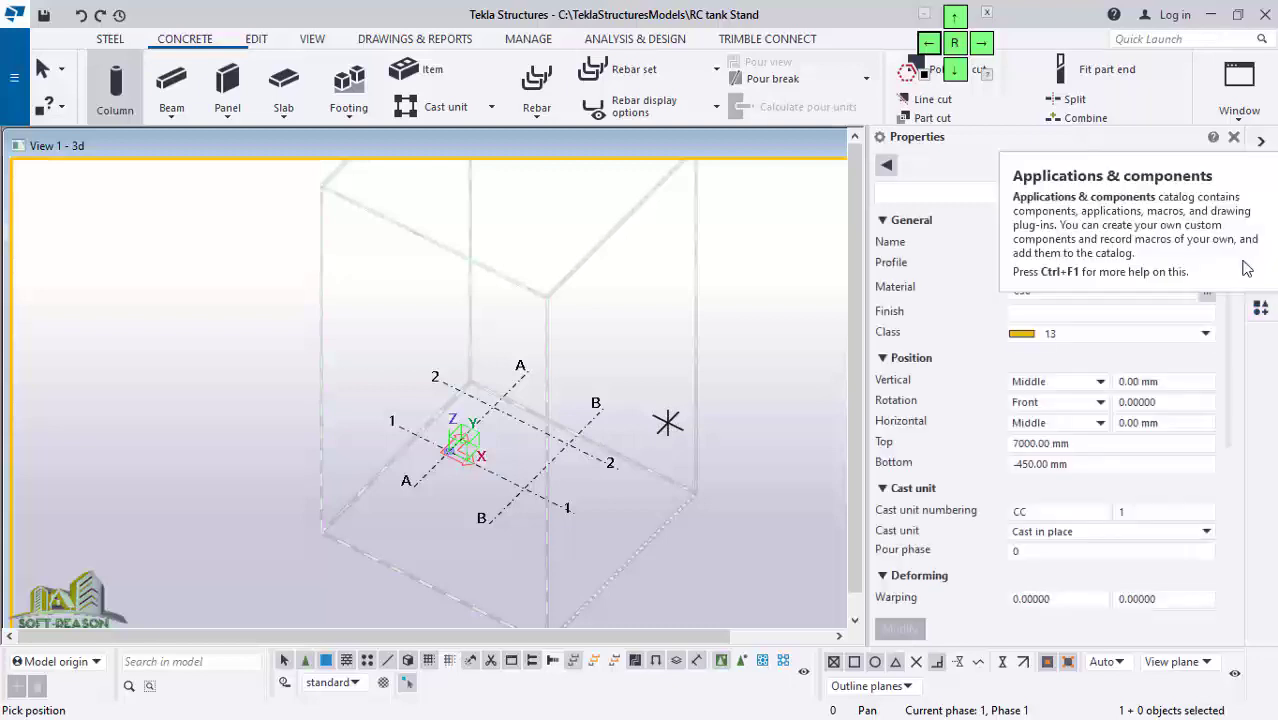
{"action": "left_click", "coordinate": [1082, 268]}
{"action": "double_click", "coordinate": [1069, 268]}
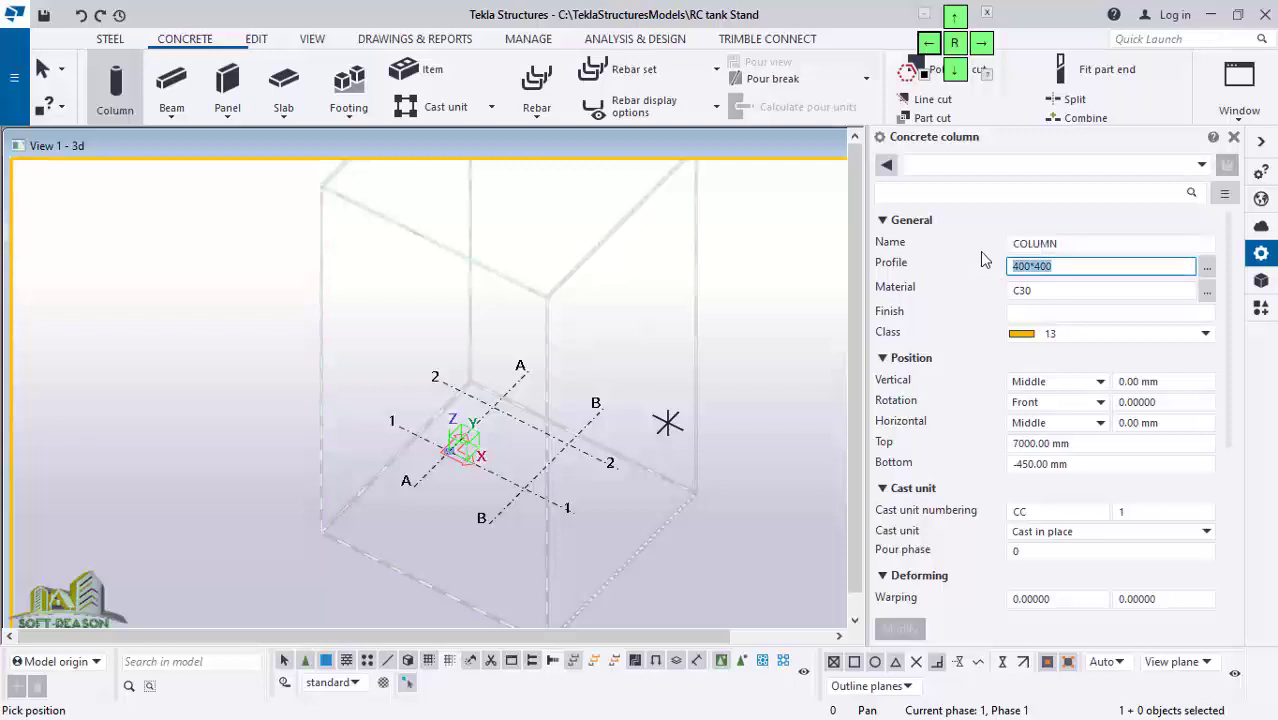
{"action": "type", "text": "D3"}
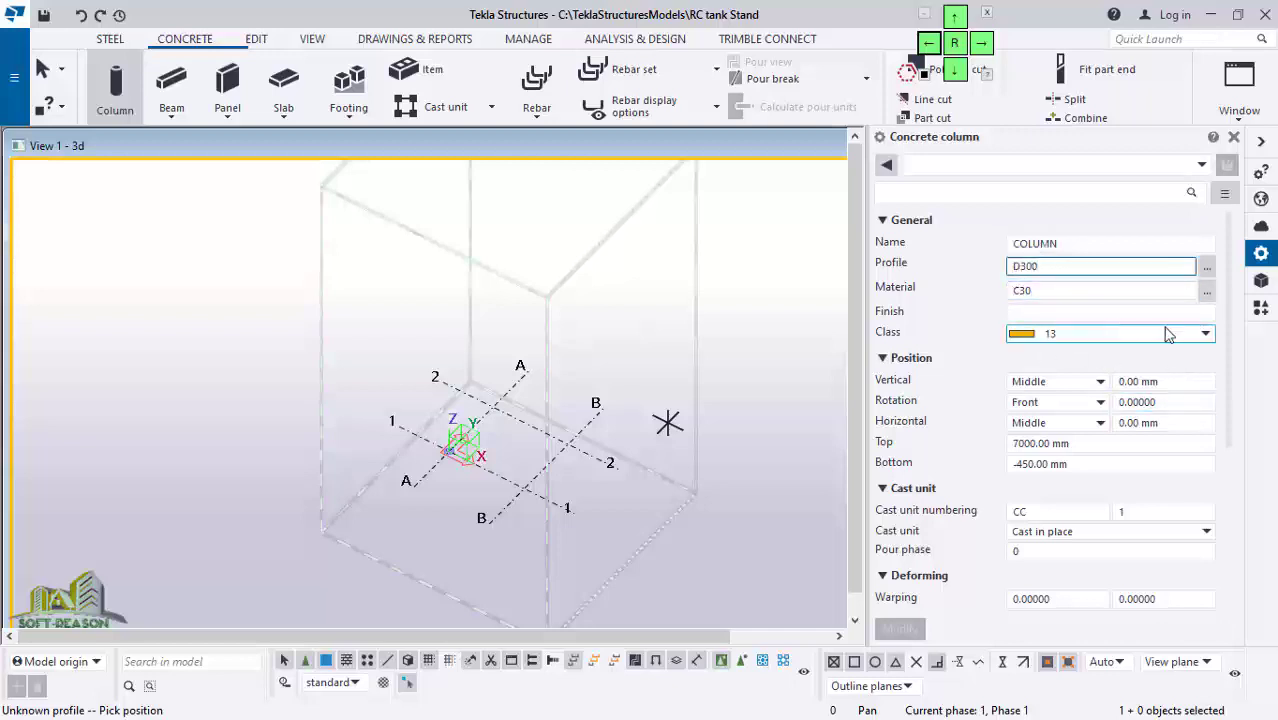
{"action": "scroll", "coordinate": [550, 494], "scroll_direction": "up", "scroll_amount": 3}
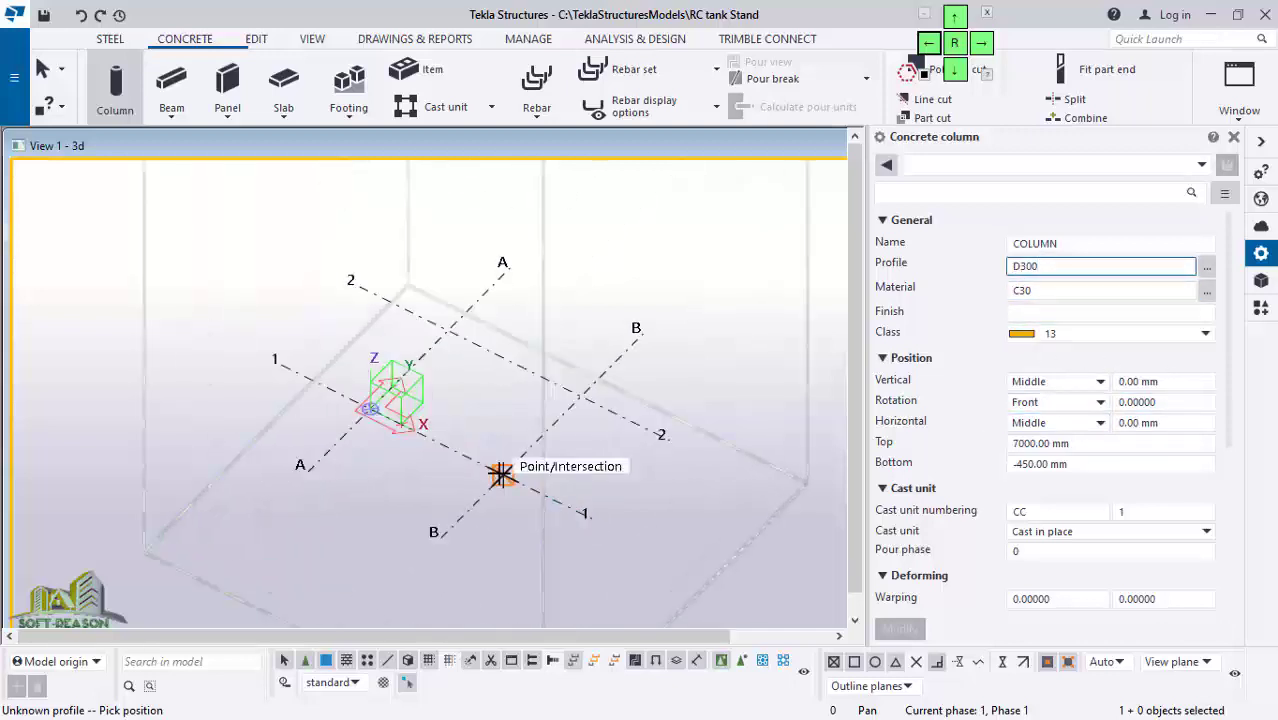
{"action": "left_click", "coordinate": [511, 505]}
{"action": "scroll", "coordinate": [525, 288], "scroll_direction": "up", "scroll_amount": 1}
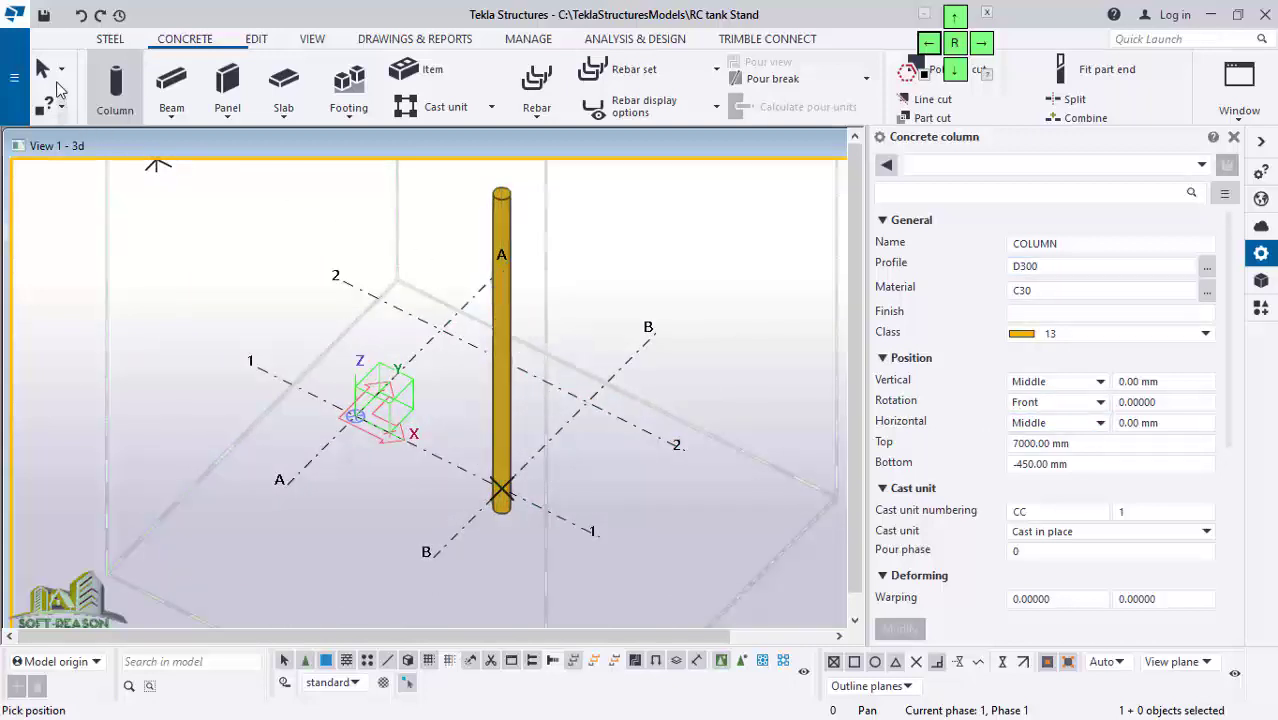
{"action": "key", "text": "Escape"}
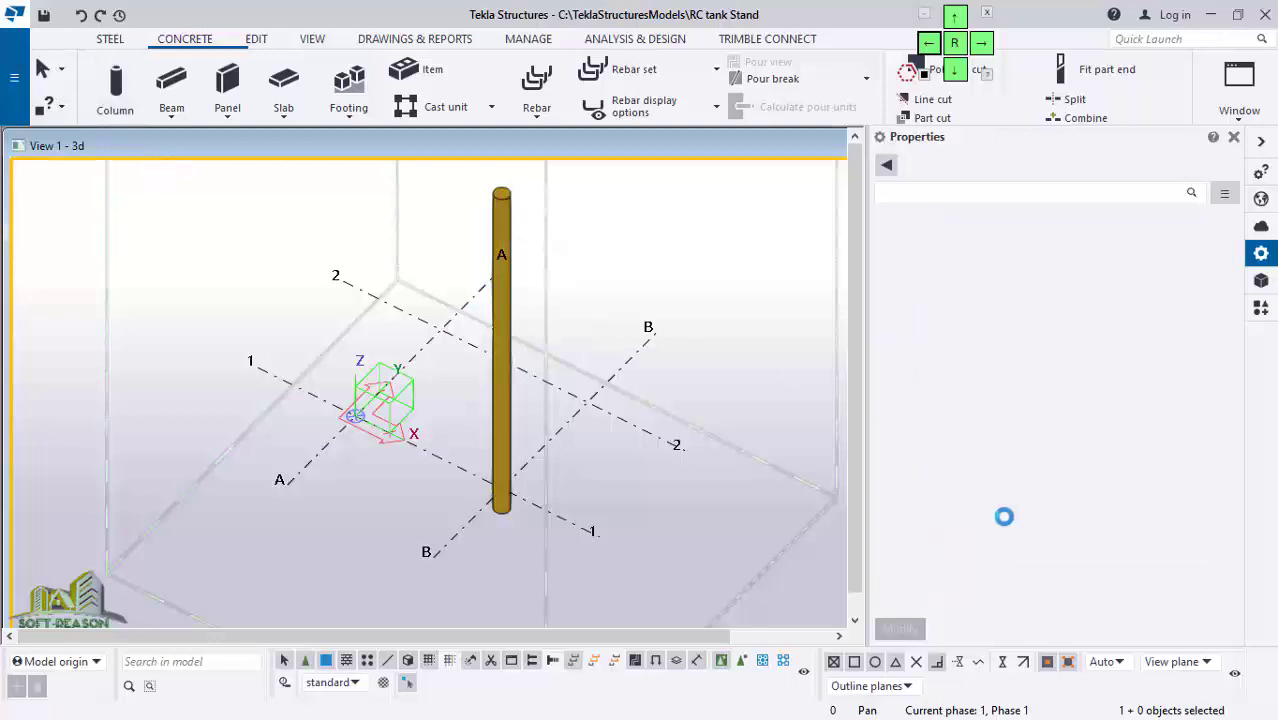
Step: Set the D300 concrete column's bottom level to 0 and its top level to 10000 mm
{"action": "left_click", "coordinate": [1104, 463]}
{"action": "left_click_drag", "start_coordinate": [1104, 463], "coordinate": [997, 472]}
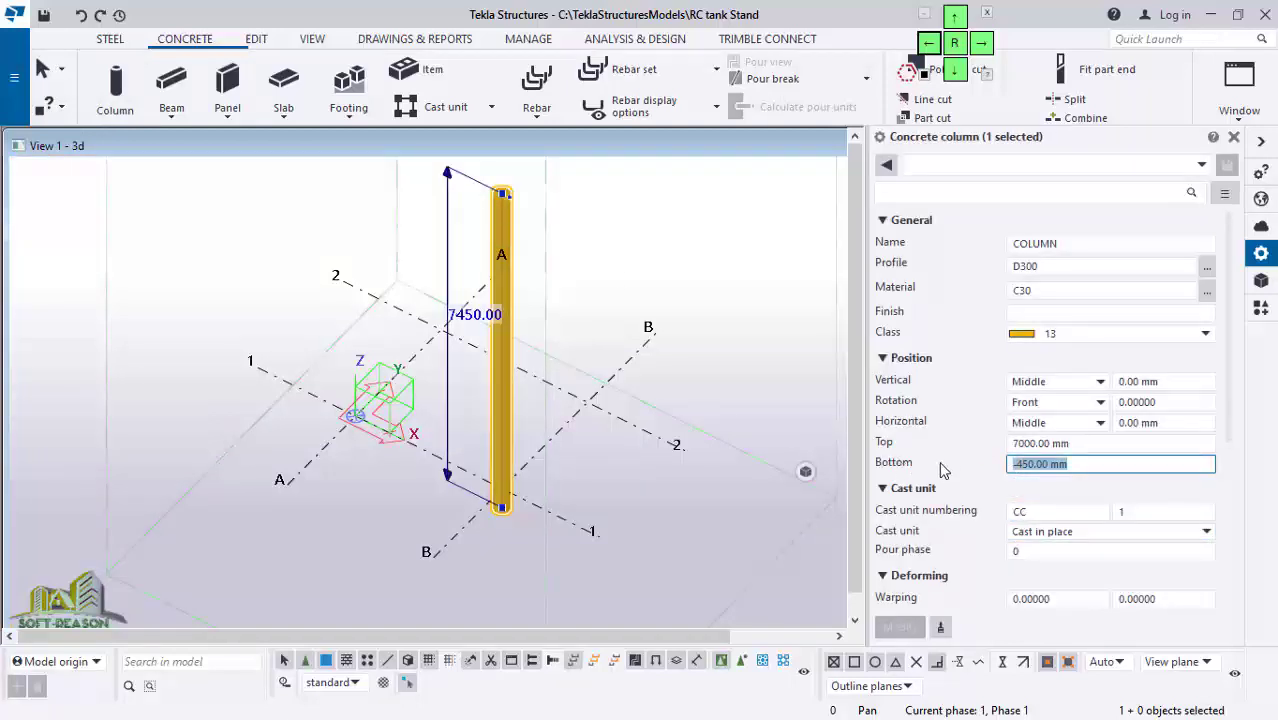
{"action": "type", "text": "0"}
{"action": "left_click", "coordinate": [1019, 444]}
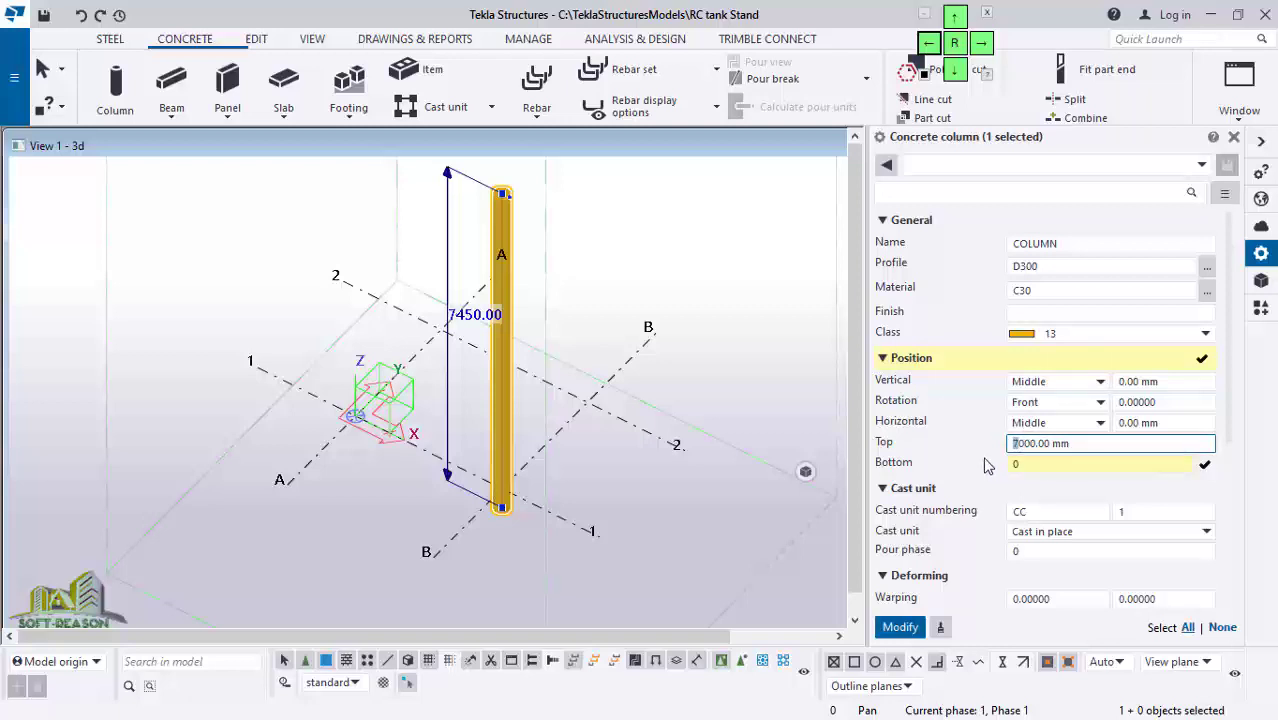
{"action": "type", "text": "10"}
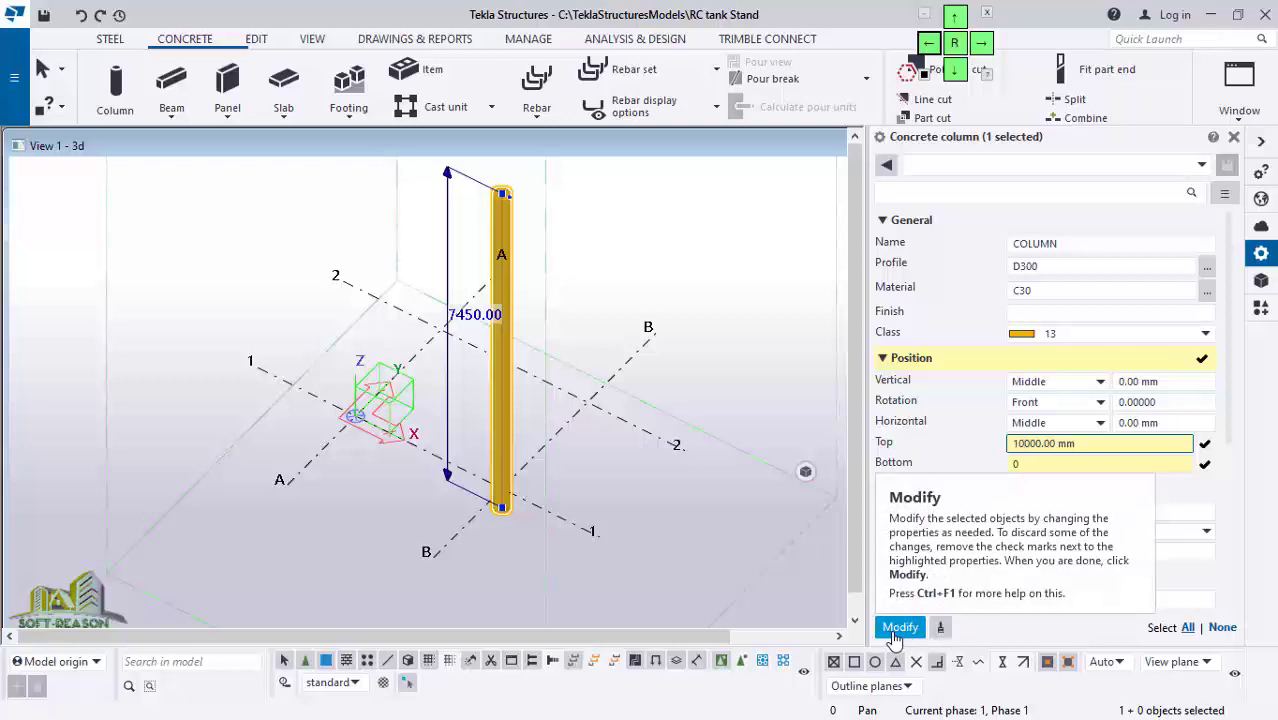
{"action": "left_click", "coordinate": [897, 628]}
Step: Deselect the column and fit the work area to the entire model
{"action": "scroll", "coordinate": [640, 546], "scroll_direction": "down", "scroll_amount": 3}
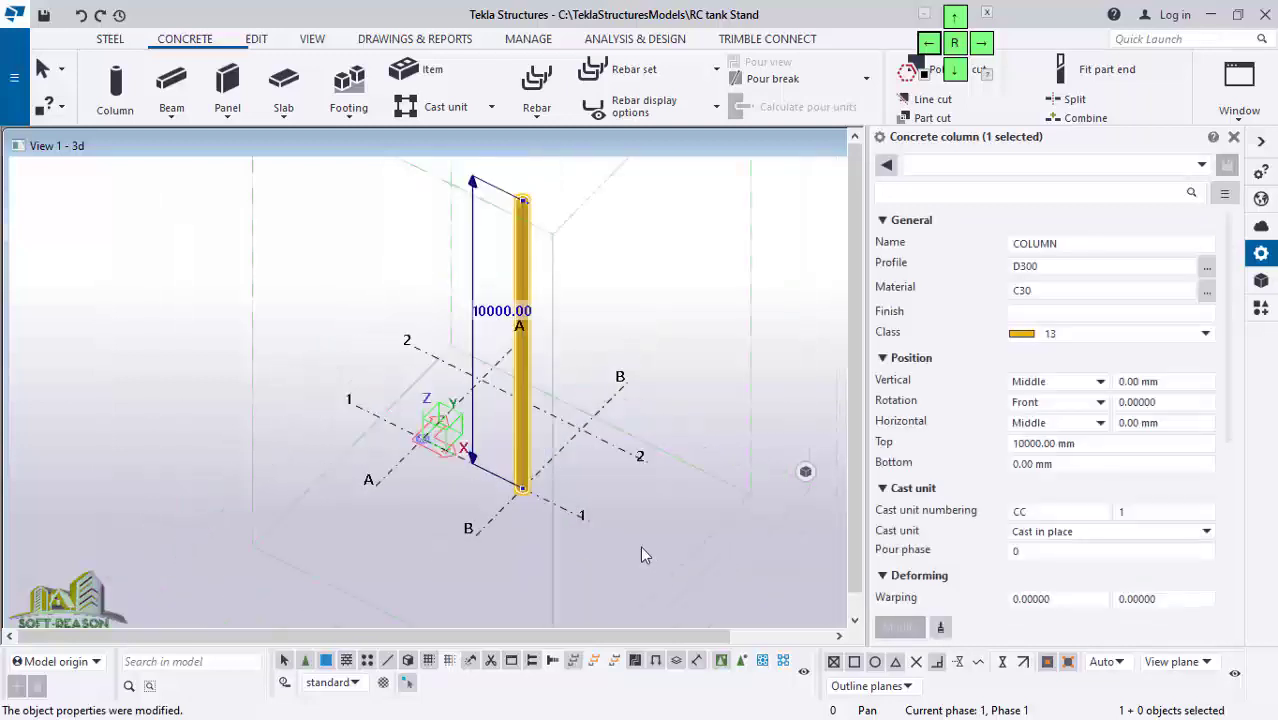
{"action": "left_click", "coordinate": [623, 349]}
{"action": "scroll", "coordinate": [623, 349], "scroll_direction": "up", "scroll_amount": 2}
{"action": "right_click", "coordinate": [345, 312]}
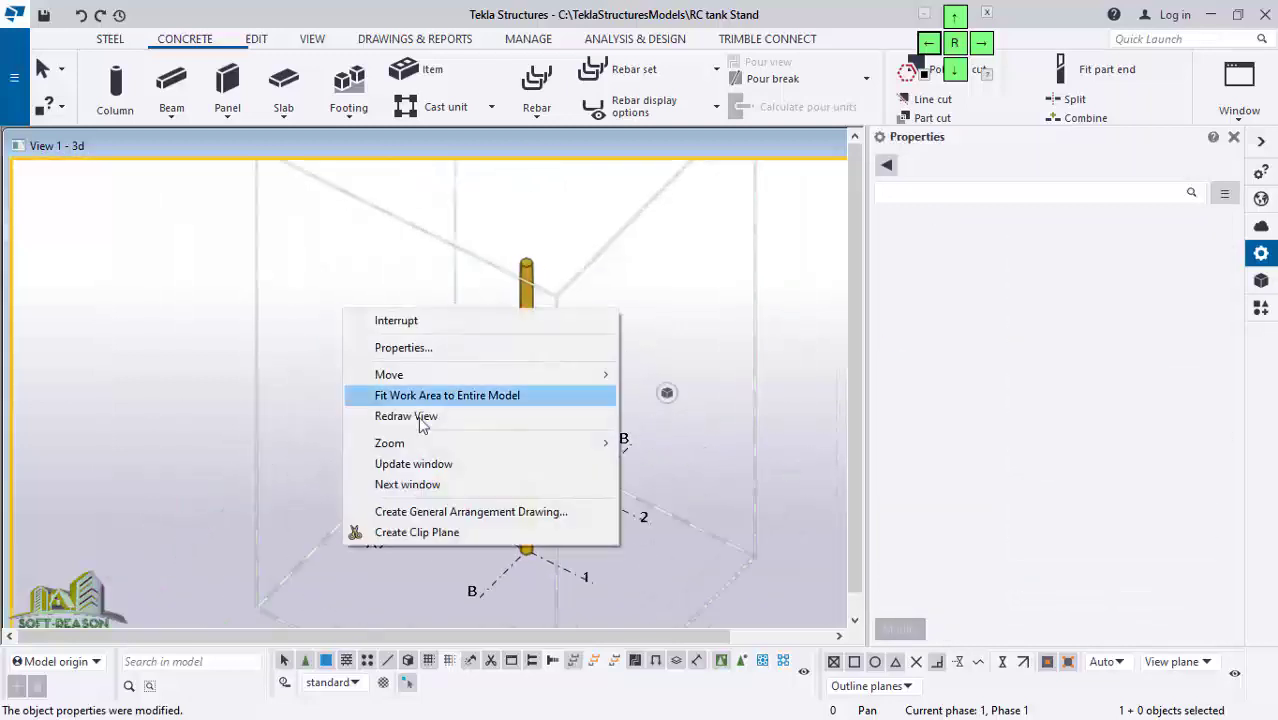
{"action": "left_click", "coordinate": [430, 395]}
{"action": "scroll", "coordinate": [495, 470], "scroll_direction": "up", "scroll_amount": 2}
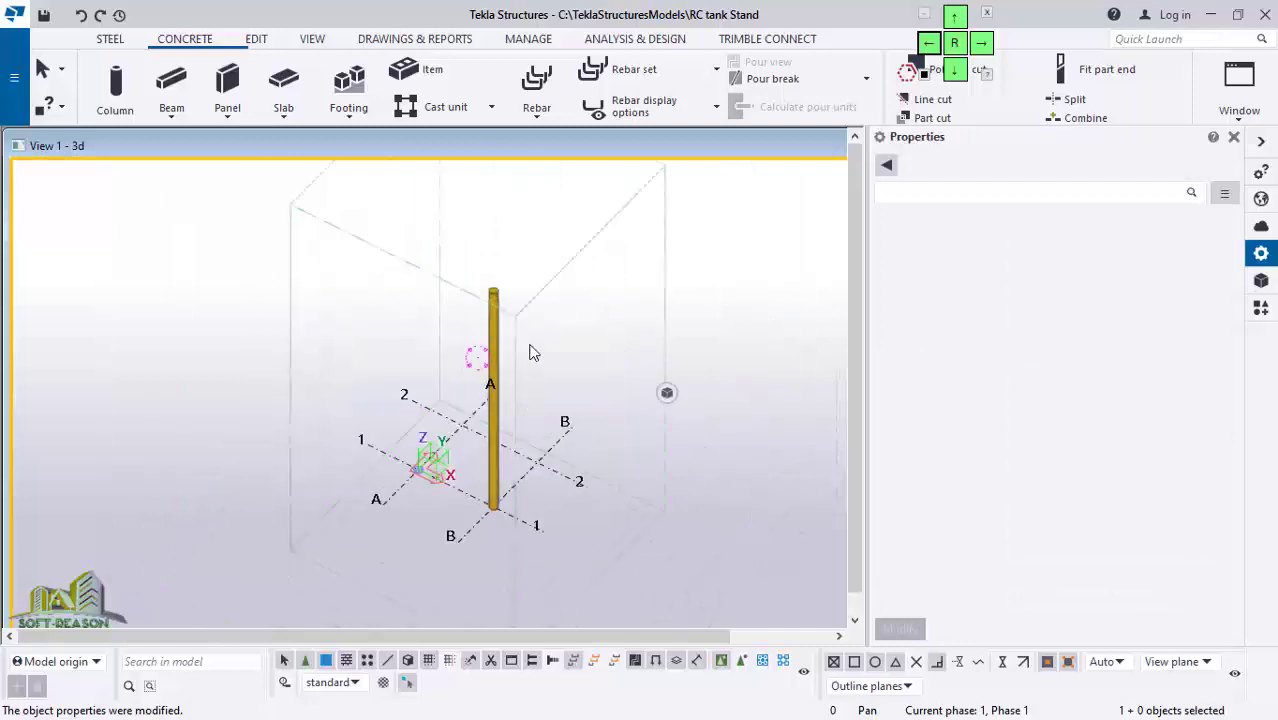
{"action": "scroll", "coordinate": [487, 465], "scroll_direction": "up", "scroll_amount": 2}
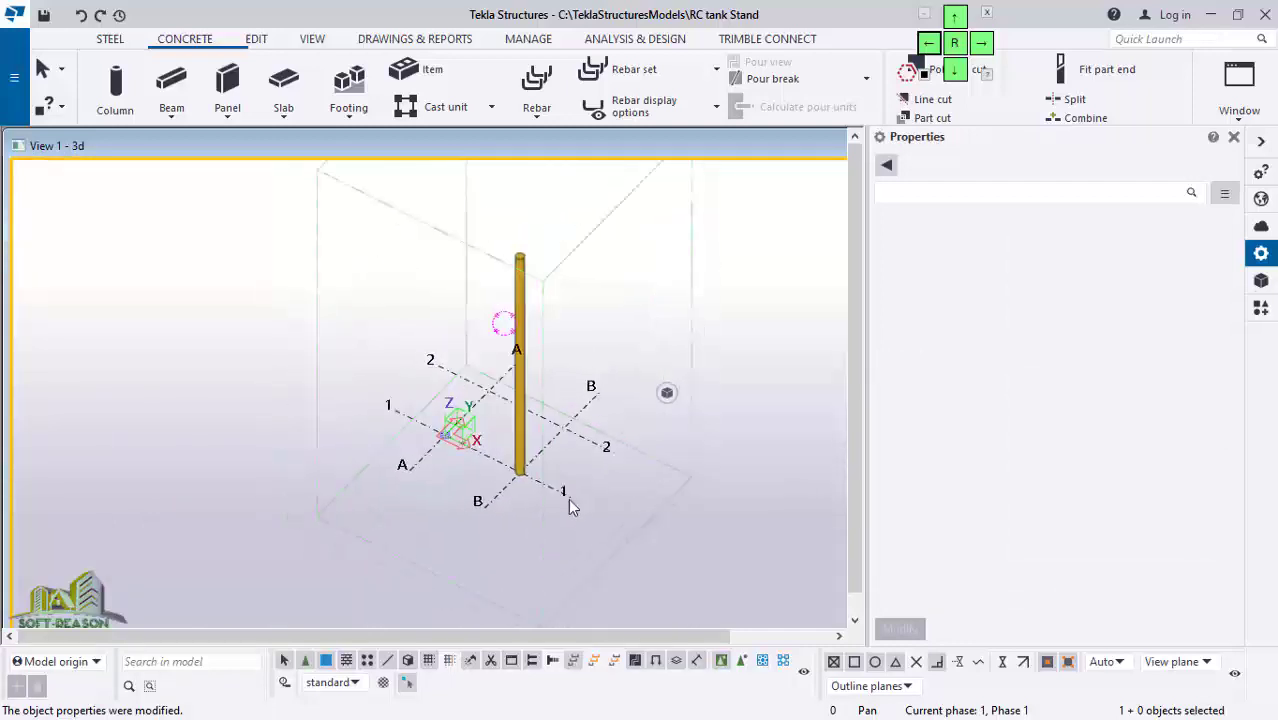
Step: Switch the 3D view to plan, focused on the column at grid lines B and 1
{"action": "key", "text": "ctrl+p"}
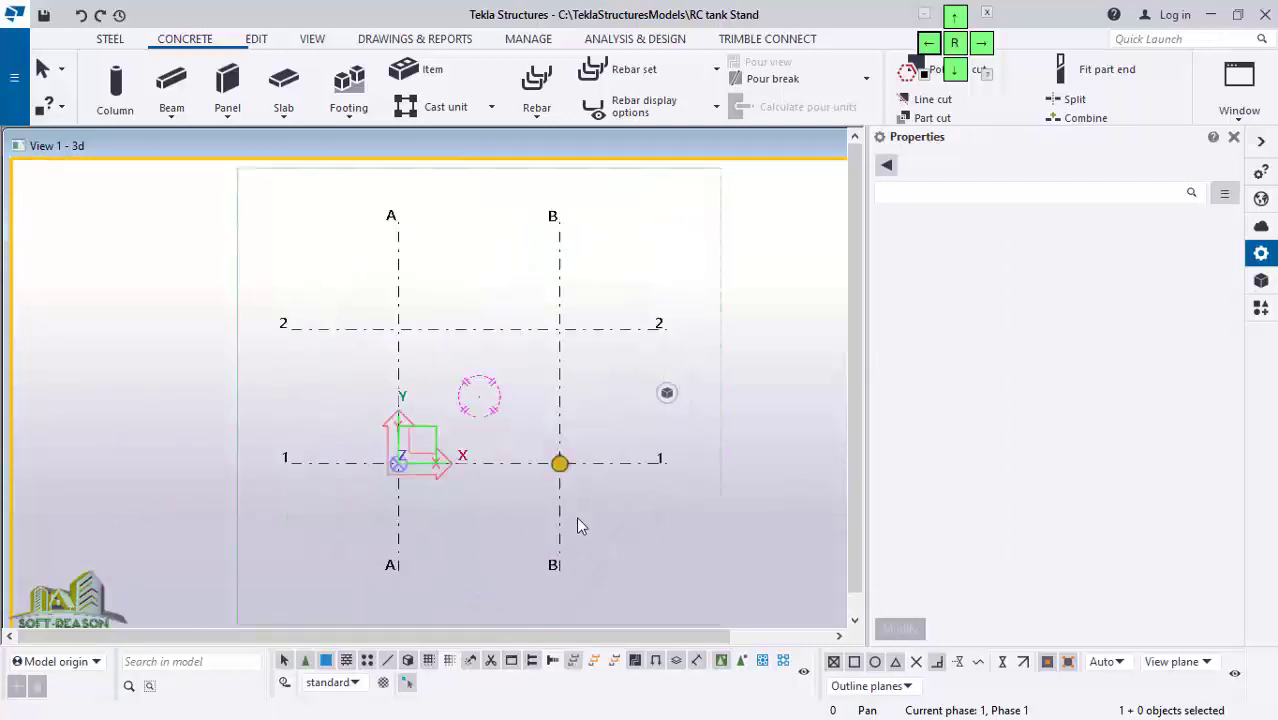
{"action": "scroll", "coordinate": [600, 522], "scroll_direction": "up", "scroll_amount": 3}
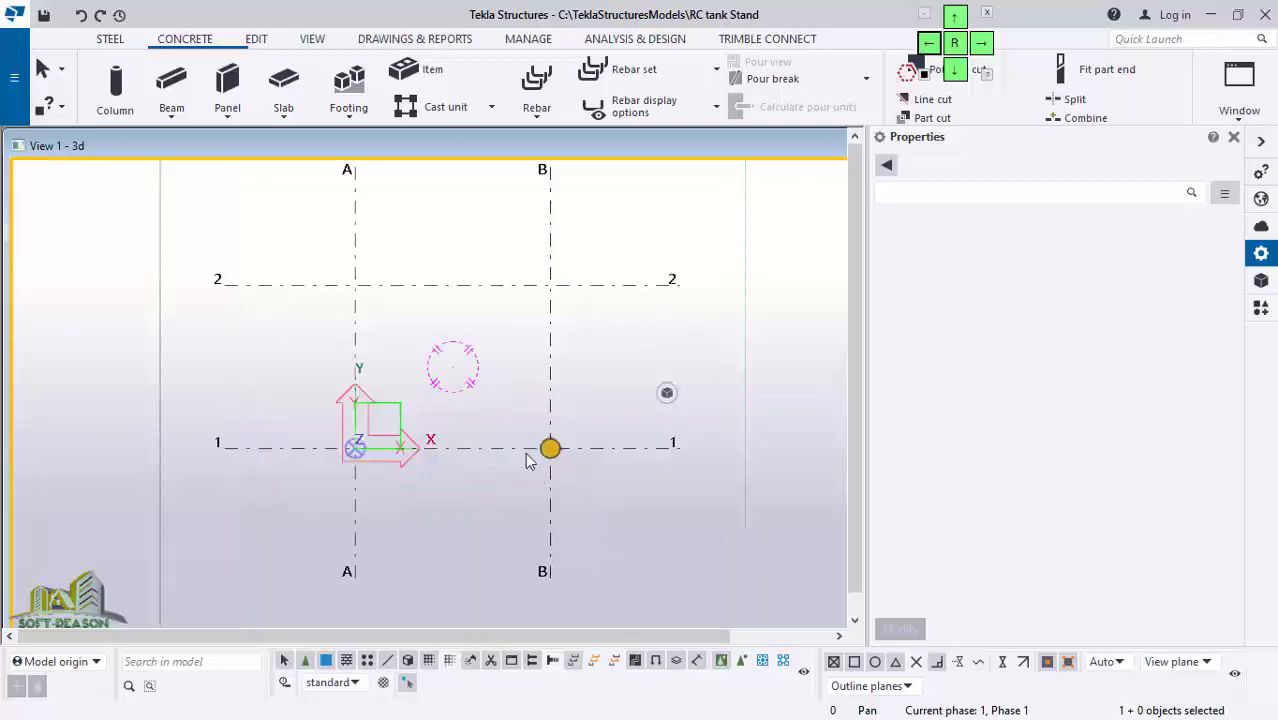
{"action": "scroll", "coordinate": [590, 452], "scroll_direction": "up", "scroll_amount": 2}
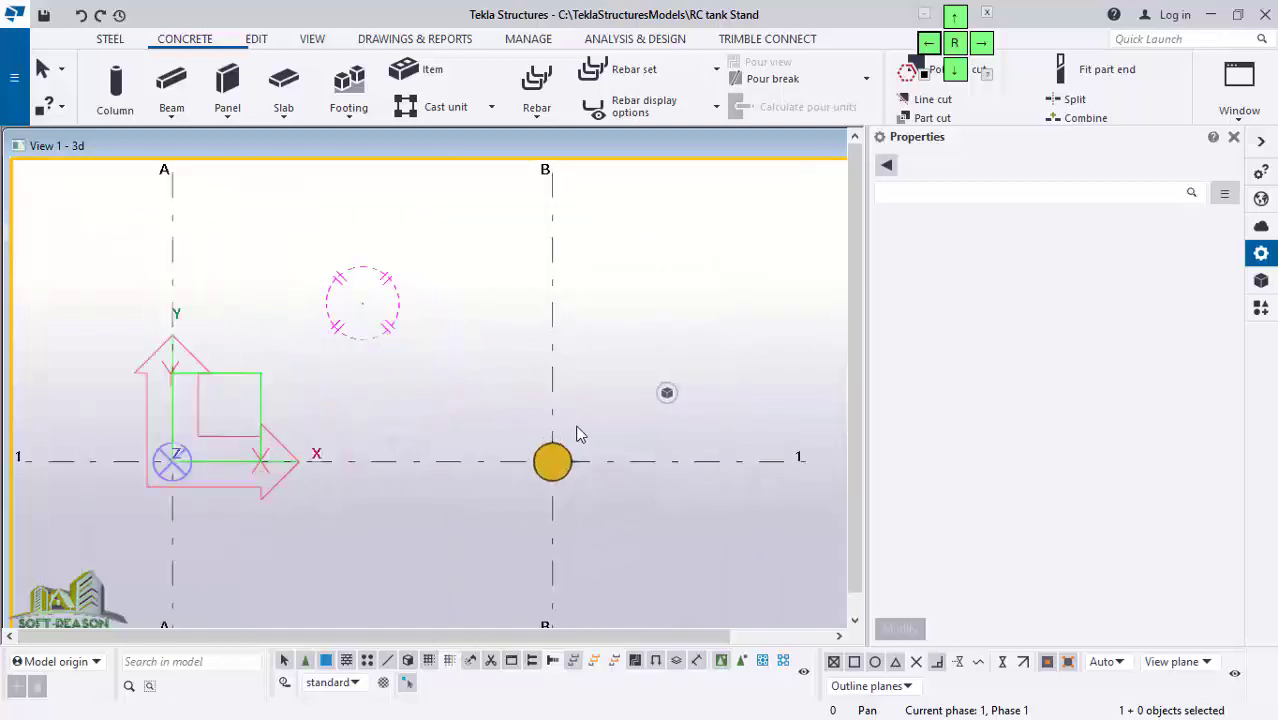
Step: Place a 1500*1500 pad footing with top level 0 and bottom level -350 mm under the column at grid intersection B-1
{"action": "left_click", "coordinate": [350, 116]}
{"action": "left_click", "coordinate": [360, 150]}
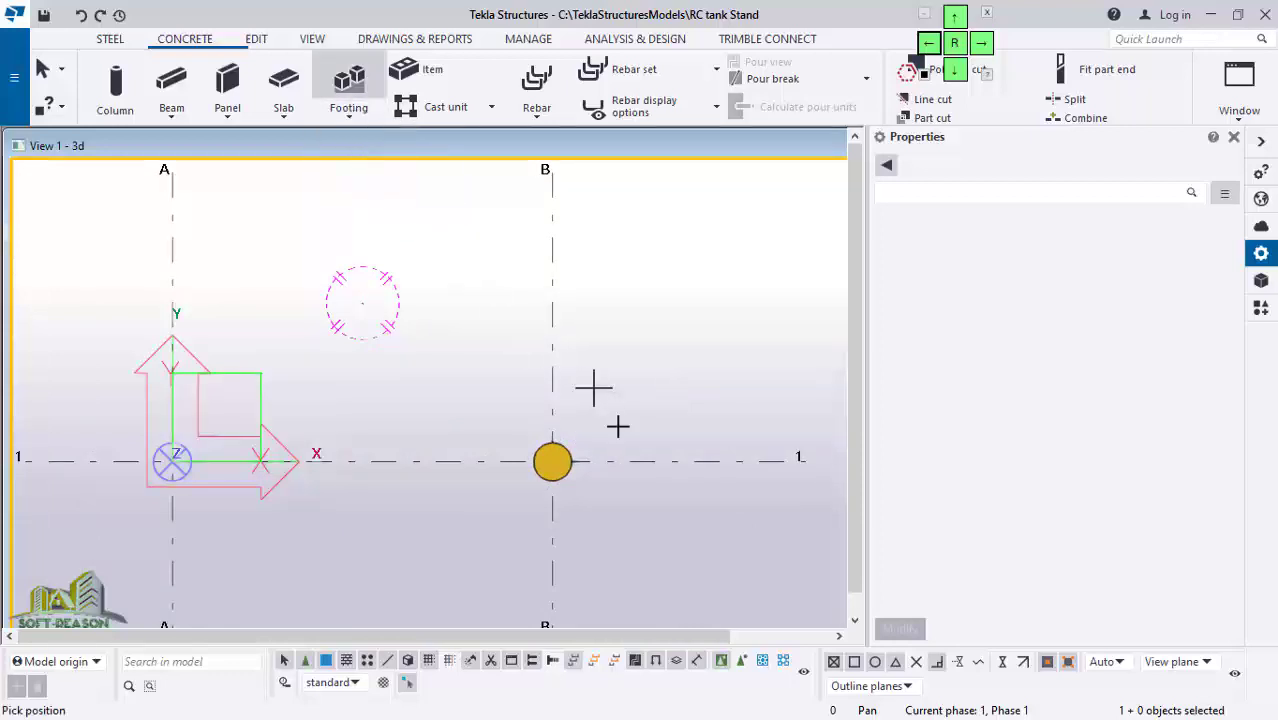
{"action": "scroll", "coordinate": [572, 480], "scroll_direction": "up", "scroll_amount": 1}
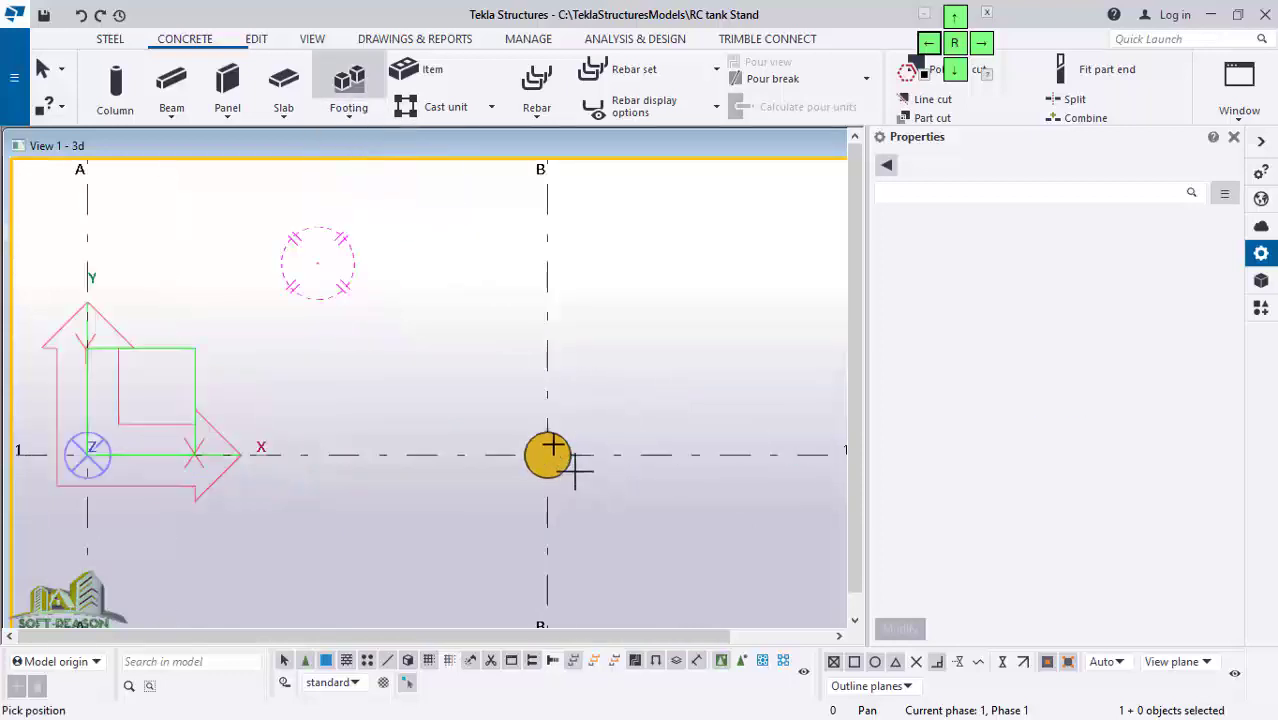
{"action": "scroll", "coordinate": [575, 470], "scroll_direction": "up", "scroll_amount": 1}
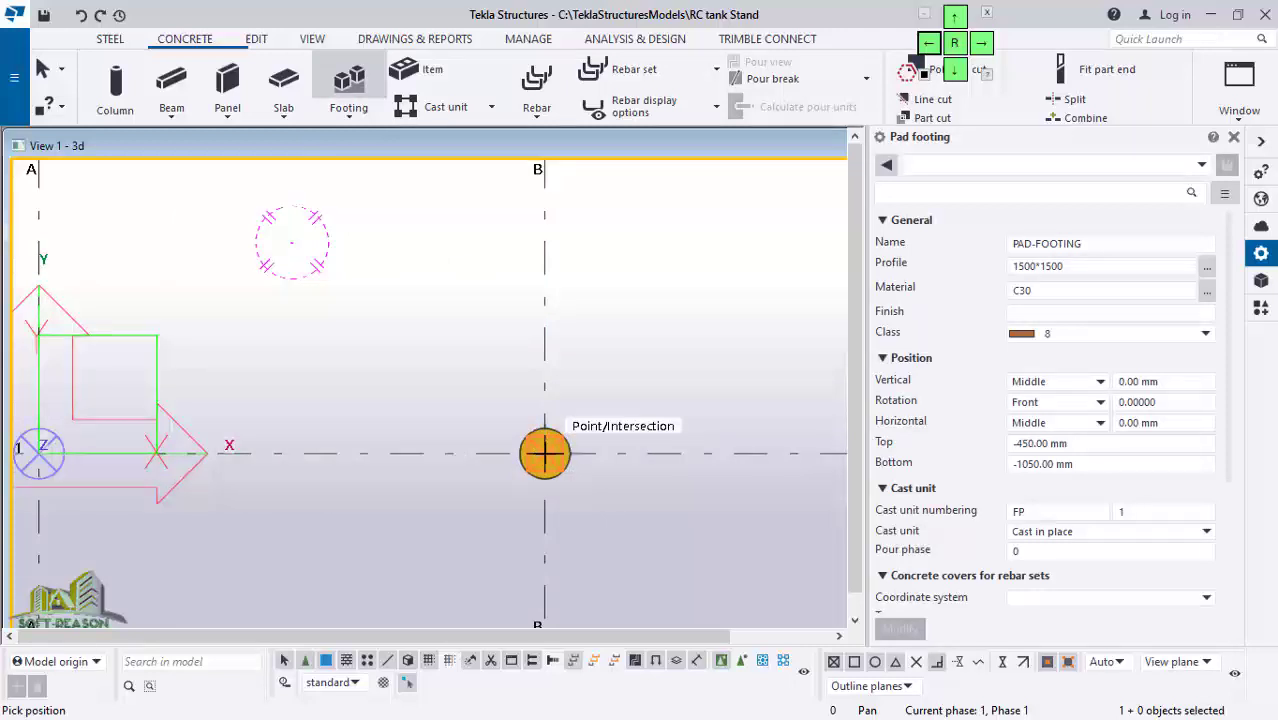
{"action": "left_click", "coordinate": [1099, 445]}
{"action": "left_click_drag", "start_coordinate": [1099, 445], "coordinate": [987, 452]}
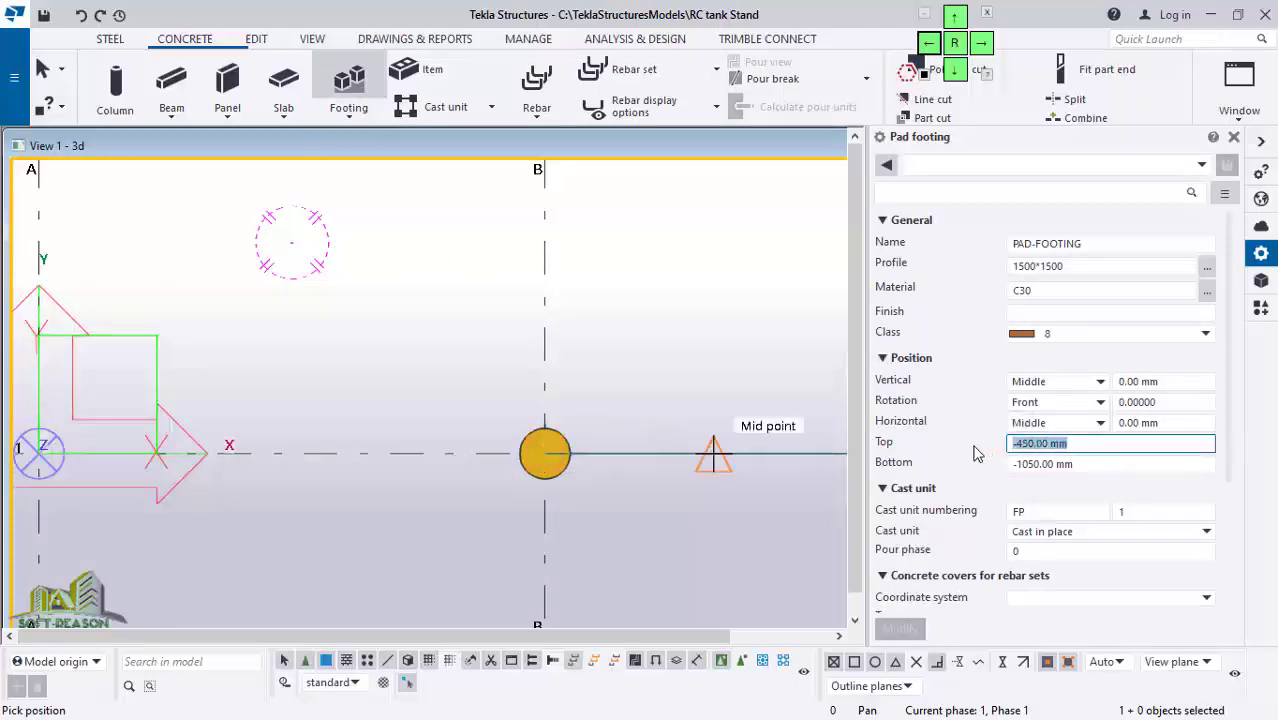
{"action": "type", "text": "0"}
{"action": "left_click", "coordinate": [1100, 465]}
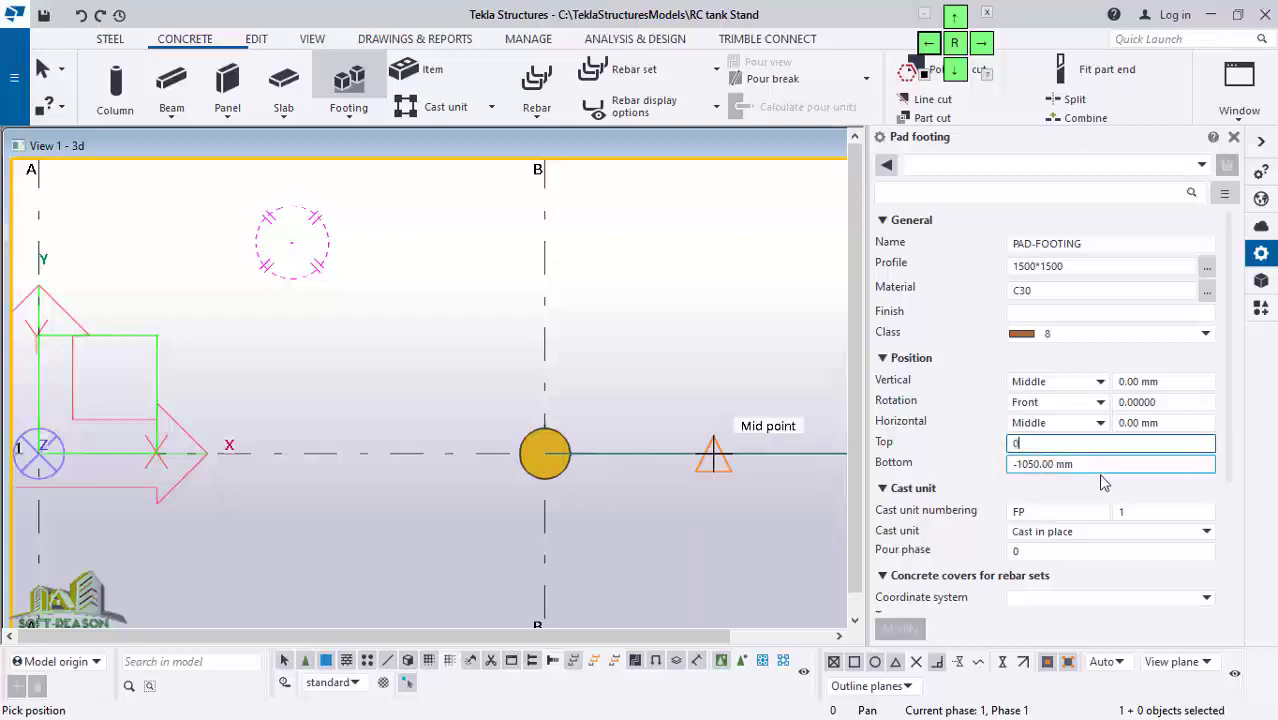
{"action": "left_click_drag", "start_coordinate": [1100, 465], "coordinate": [981, 476]}
{"action": "type", "text": "-"}
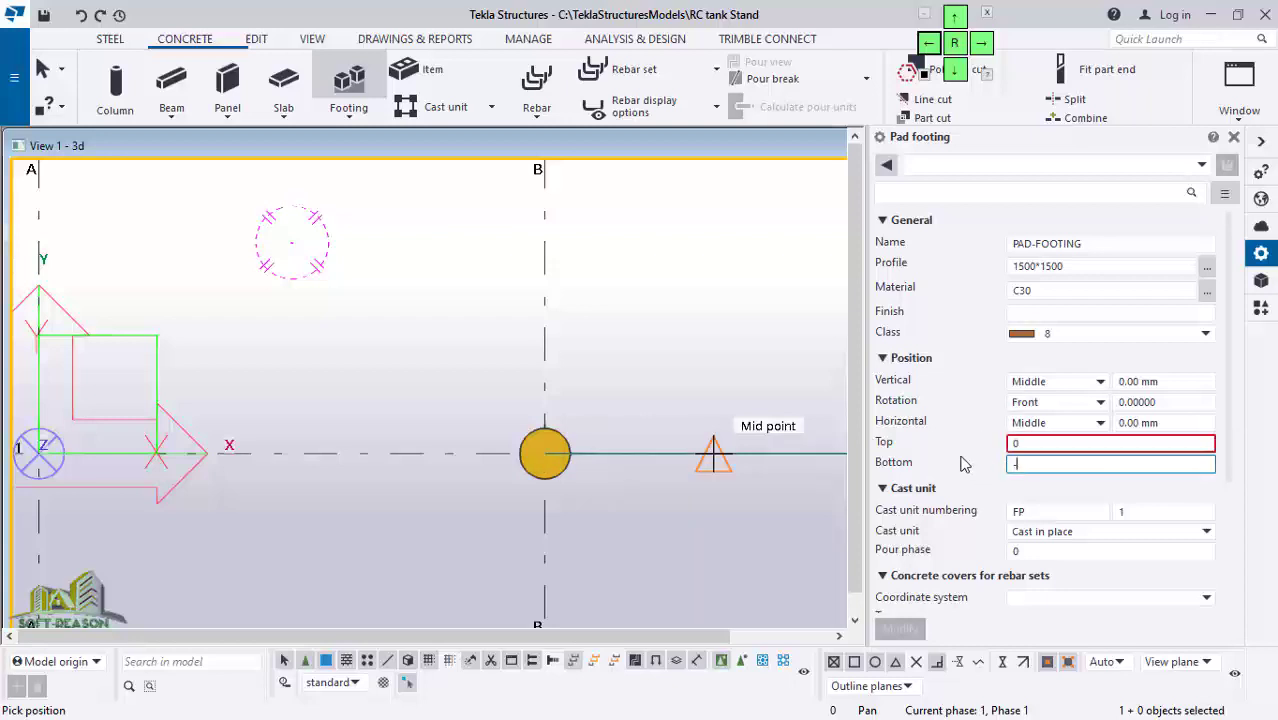
{"action": "type", "text": "350"}
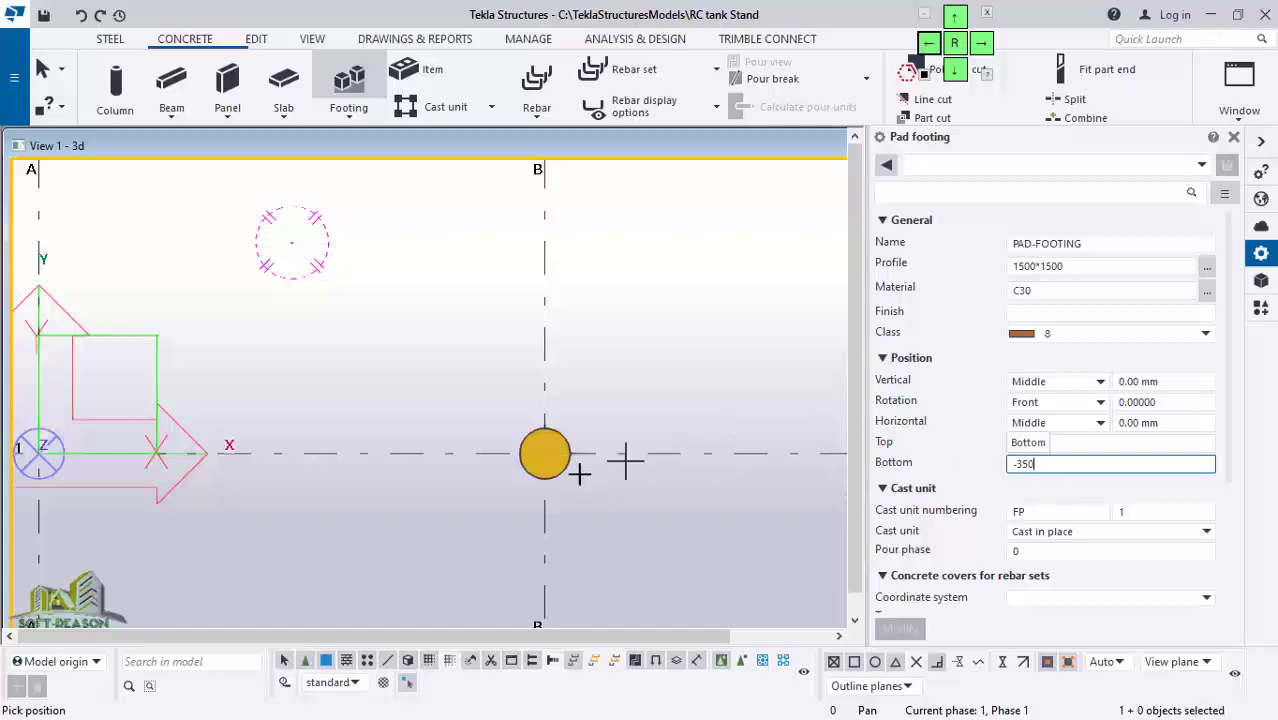
{"action": "left_click", "coordinate": [545, 454]}
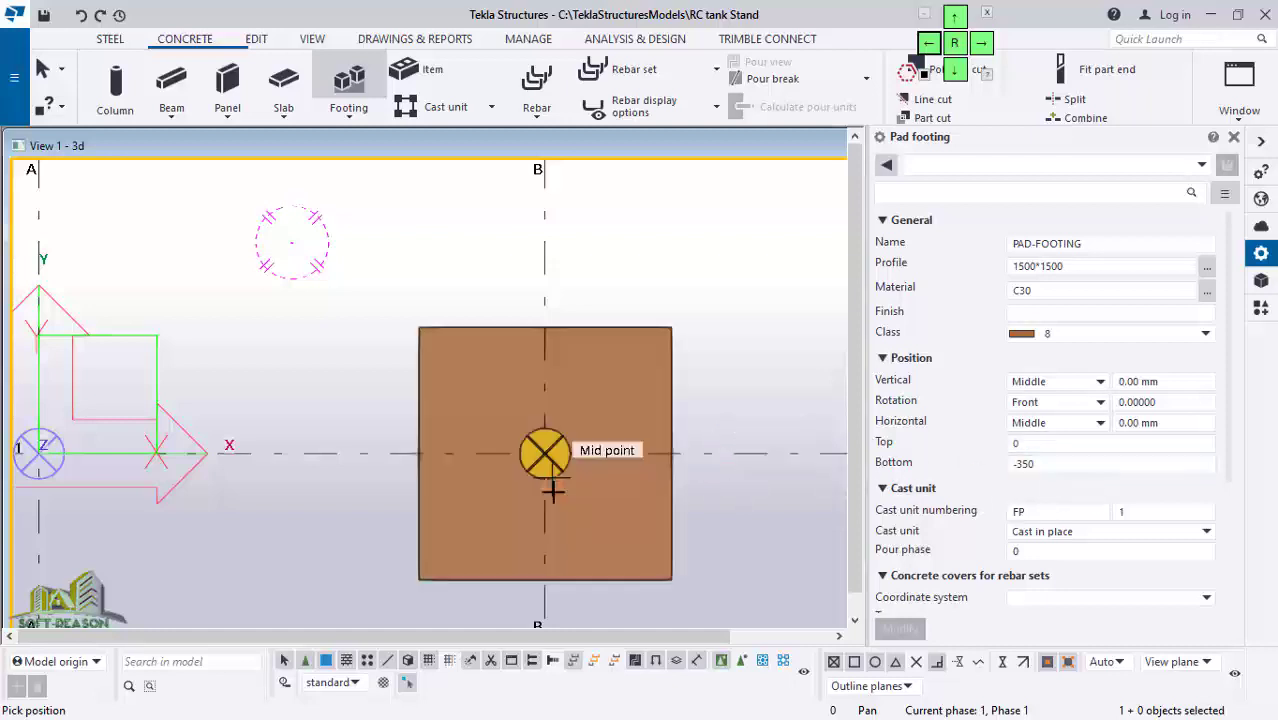
{"action": "scroll", "coordinate": [720, 410], "scroll_direction": "down", "scroll_amount": 1}
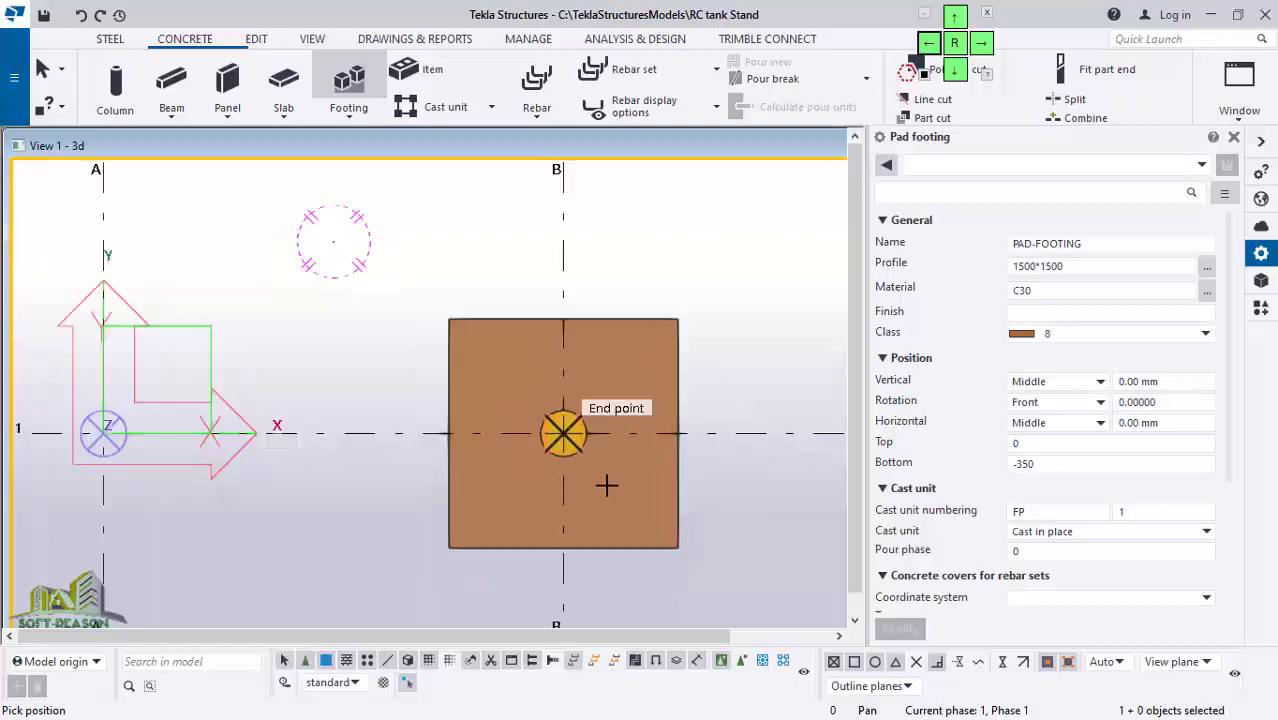
{"action": "key", "text": "Escape"}
Step: Change the pad footing's class to 12 and deselect it
{"action": "left_click", "coordinate": [587, 390]}
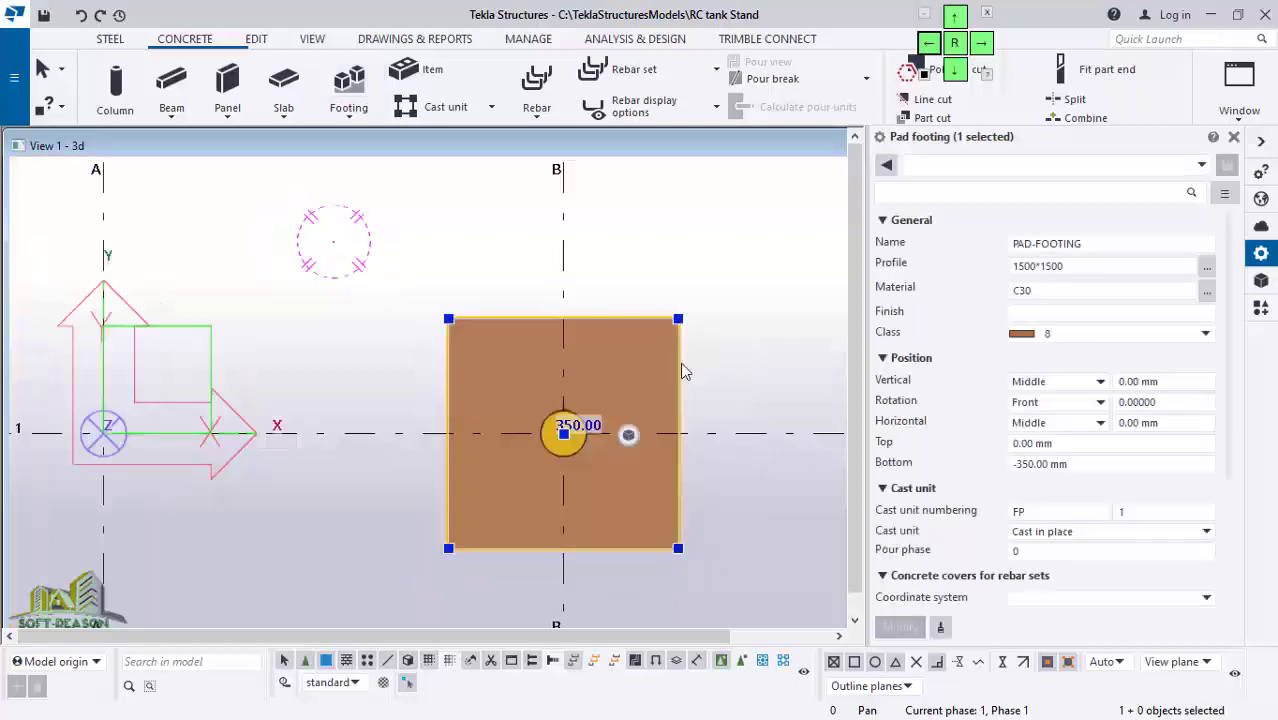
{"action": "left_click", "coordinate": [1184, 333]}
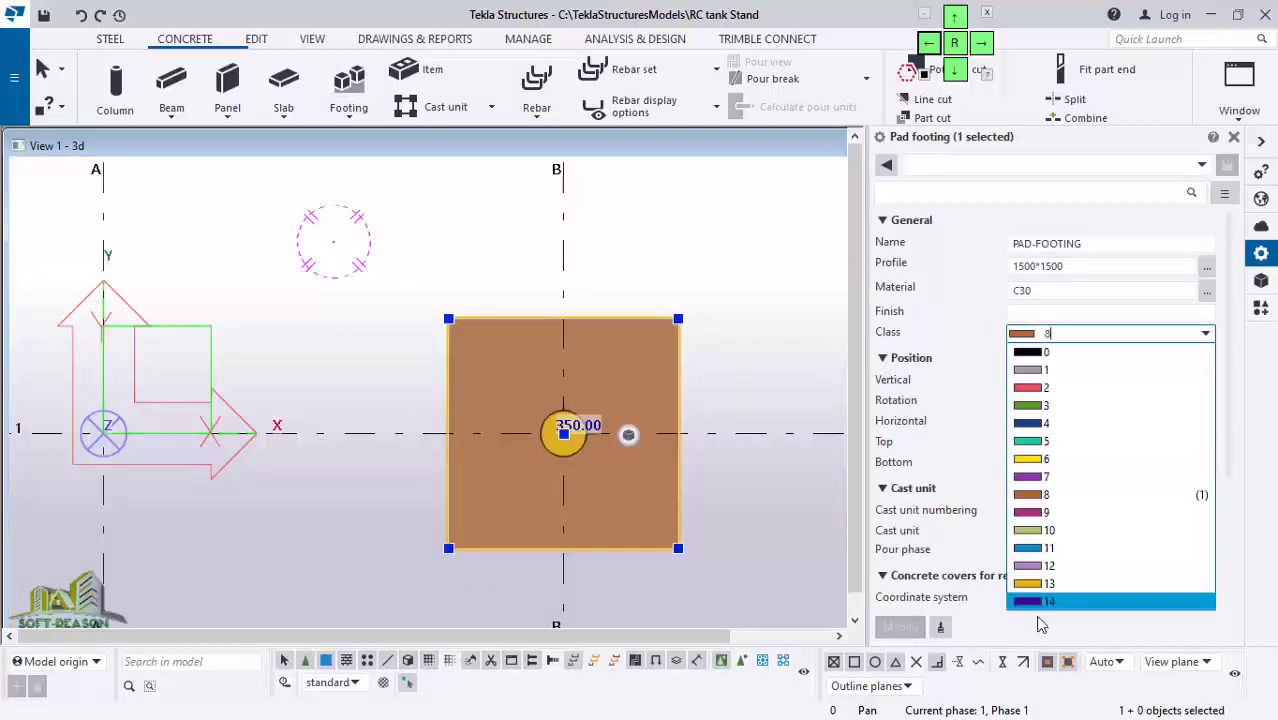
{"action": "left_click", "coordinate": [1045, 566]}
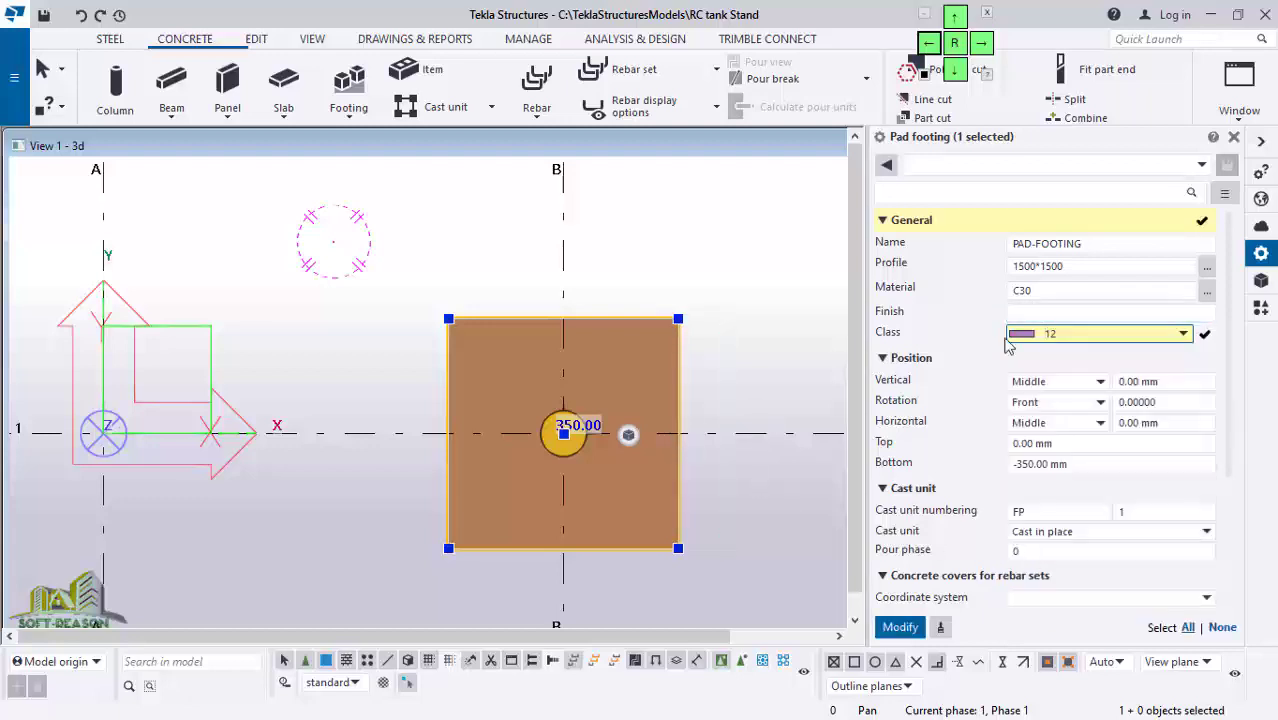
{"action": "left_click", "coordinate": [888, 630]}
{"action": "scroll", "coordinate": [745, 393], "scroll_direction": "up", "scroll_amount": 2}
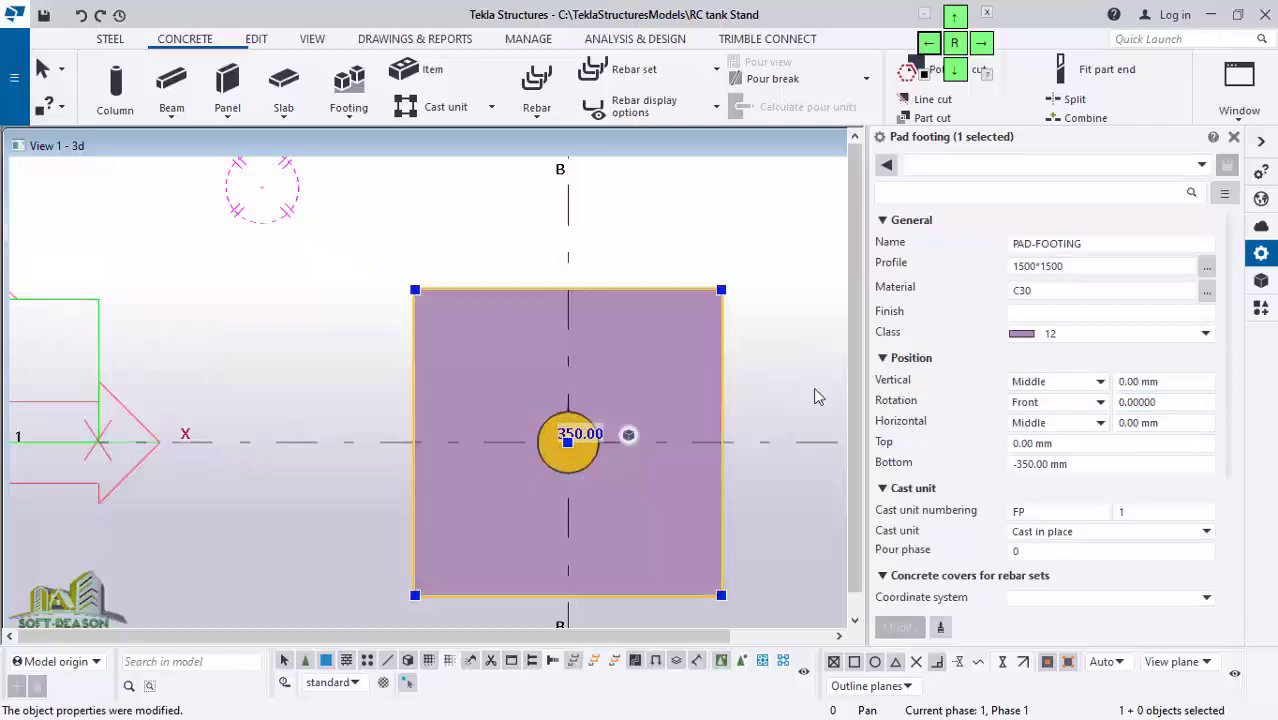
{"action": "left_click", "coordinate": [813, 387]}
{"action": "scroll", "coordinate": [611, 471], "scroll_direction": "down", "scroll_amount": 2}
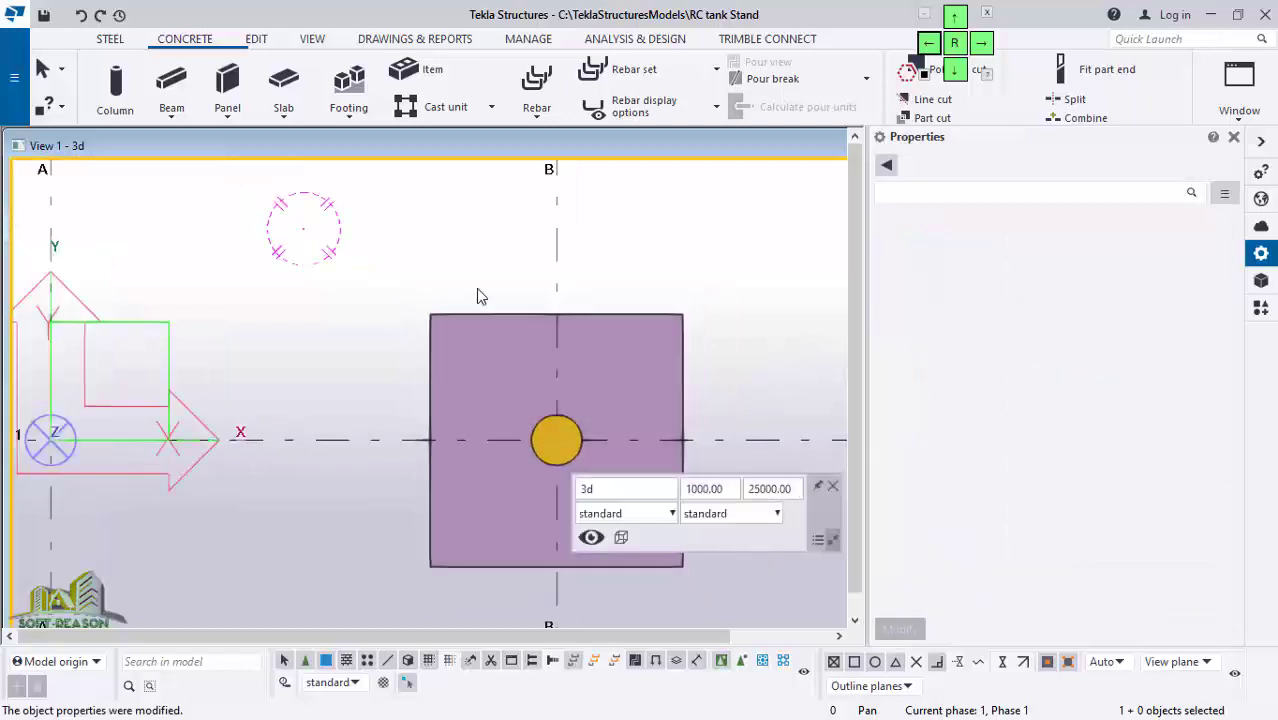
Step: Return from plan to the 3D view, fit the work area to the entire model and redraw the view
{"action": "key", "text": "ctrl+p"}
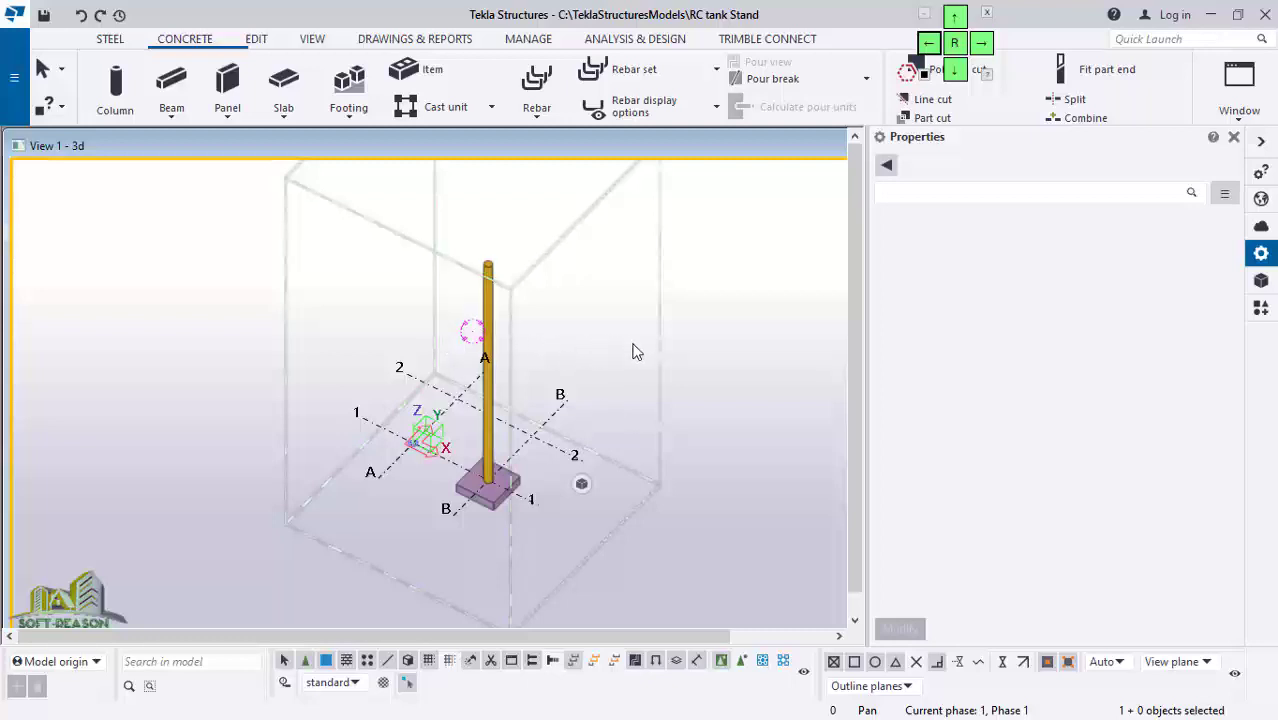
{"action": "right_click", "coordinate": [686, 230]}
{"action": "left_click", "coordinate": [662, 257]}
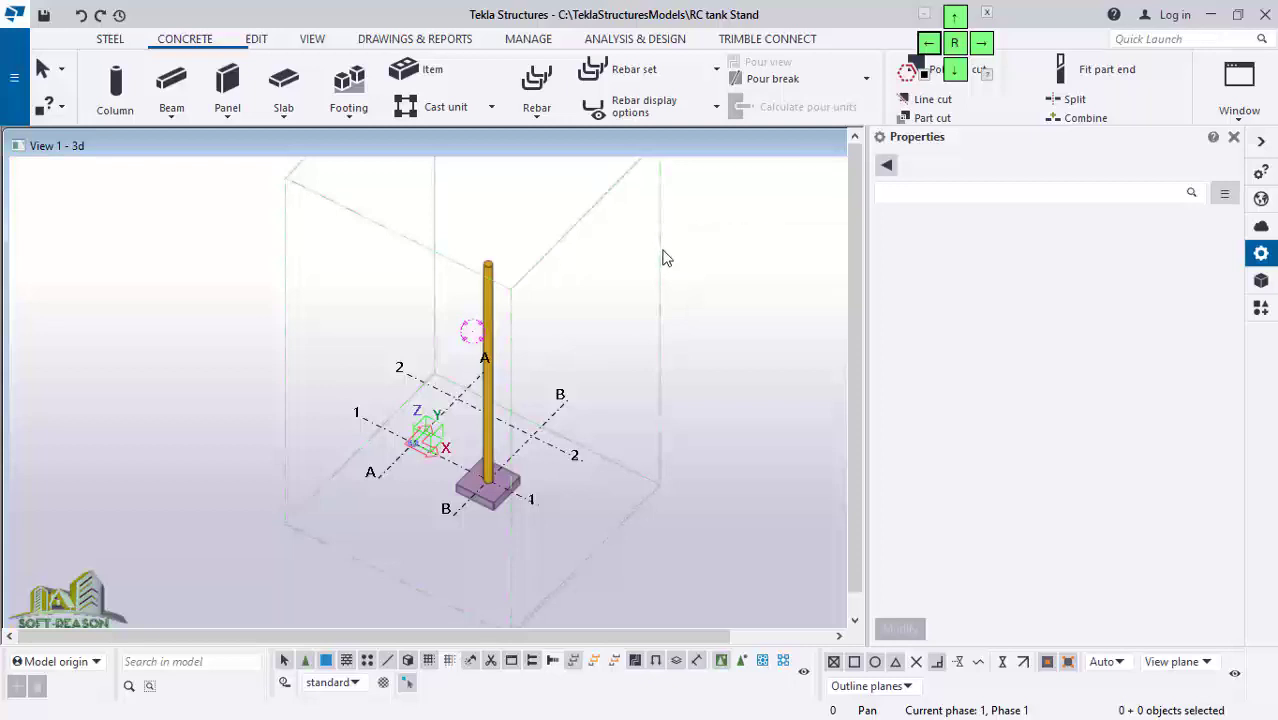
{"action": "right_click", "coordinate": [680, 230]}
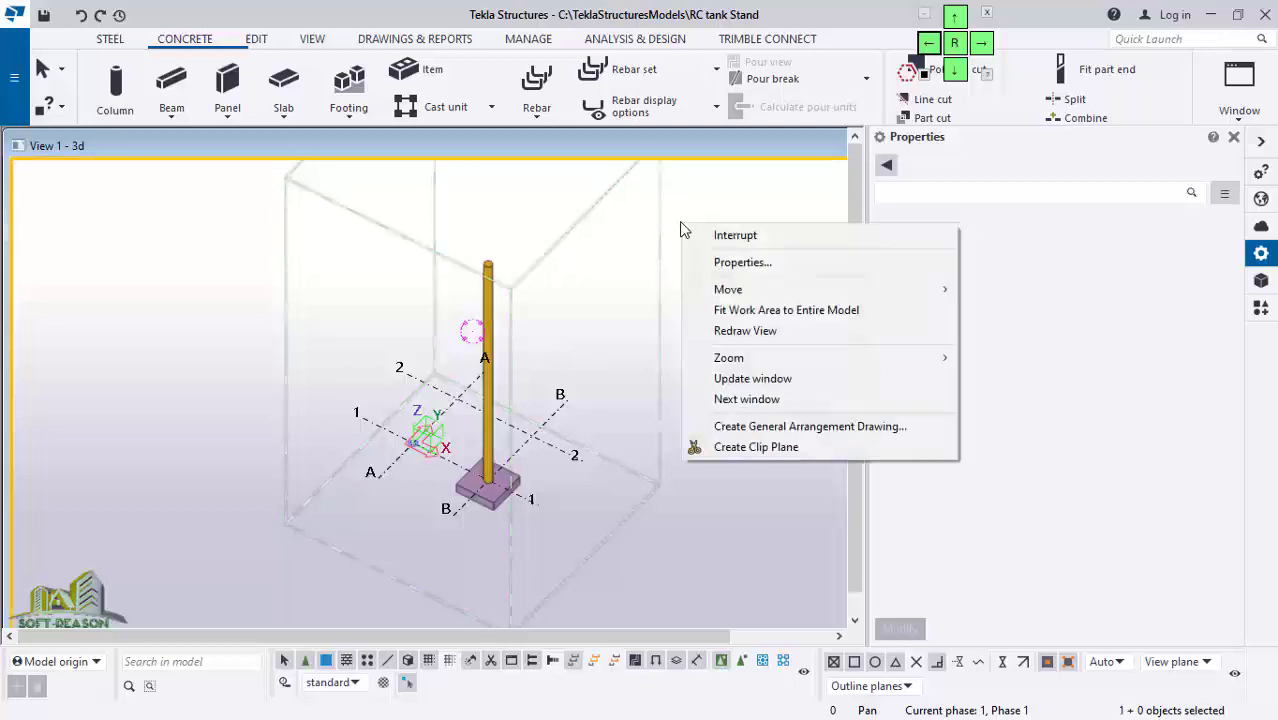
{"action": "left_click", "coordinate": [718, 311]}
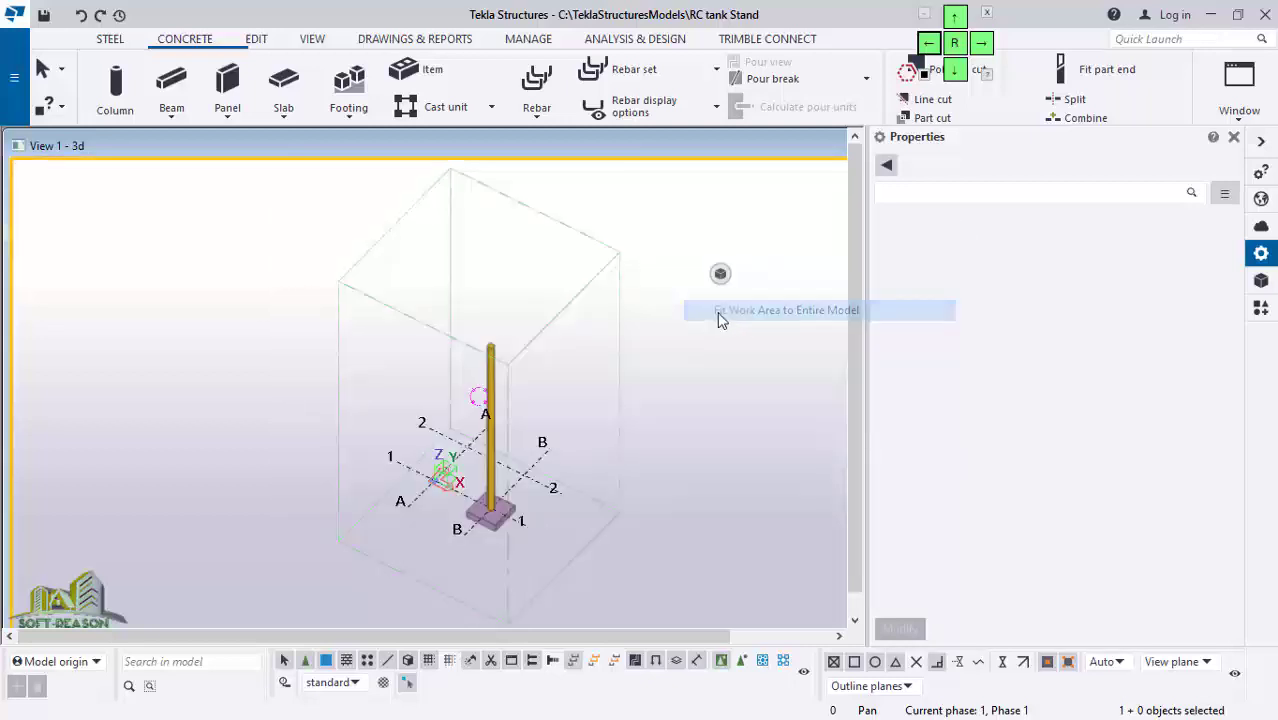
{"action": "right_click", "coordinate": [667, 304]}
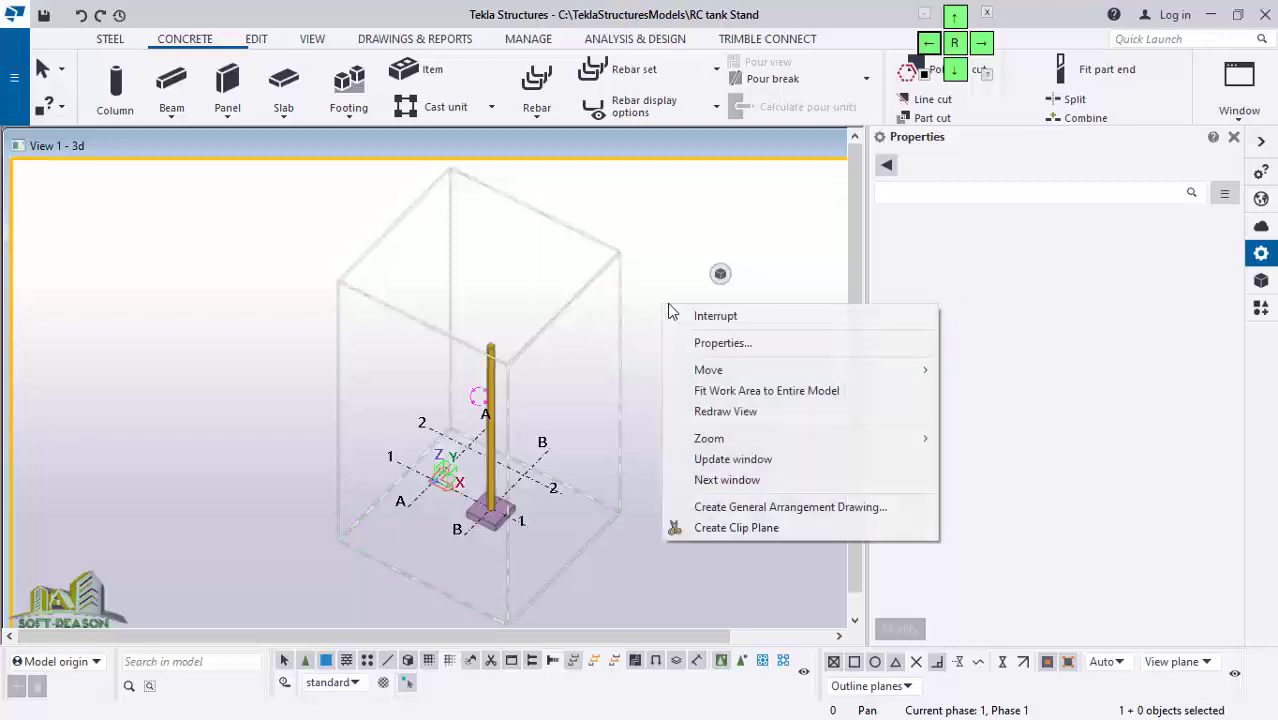
{"action": "left_click", "coordinate": [713, 412]}
Step: Search the applications and components catalog for "foot" to find a footing reinforcement component
{"action": "middle_click_drag", "start_coordinate": [651, 437], "coordinate": [473, 405], "text": "ctrl"}
{"action": "middle_click_drag", "start_coordinate": [548, 466], "coordinate": [515, 473], "text": "ctrl"}
{"action": "scroll", "coordinate": [505, 525], "scroll_direction": "up", "scroll_amount": 4}
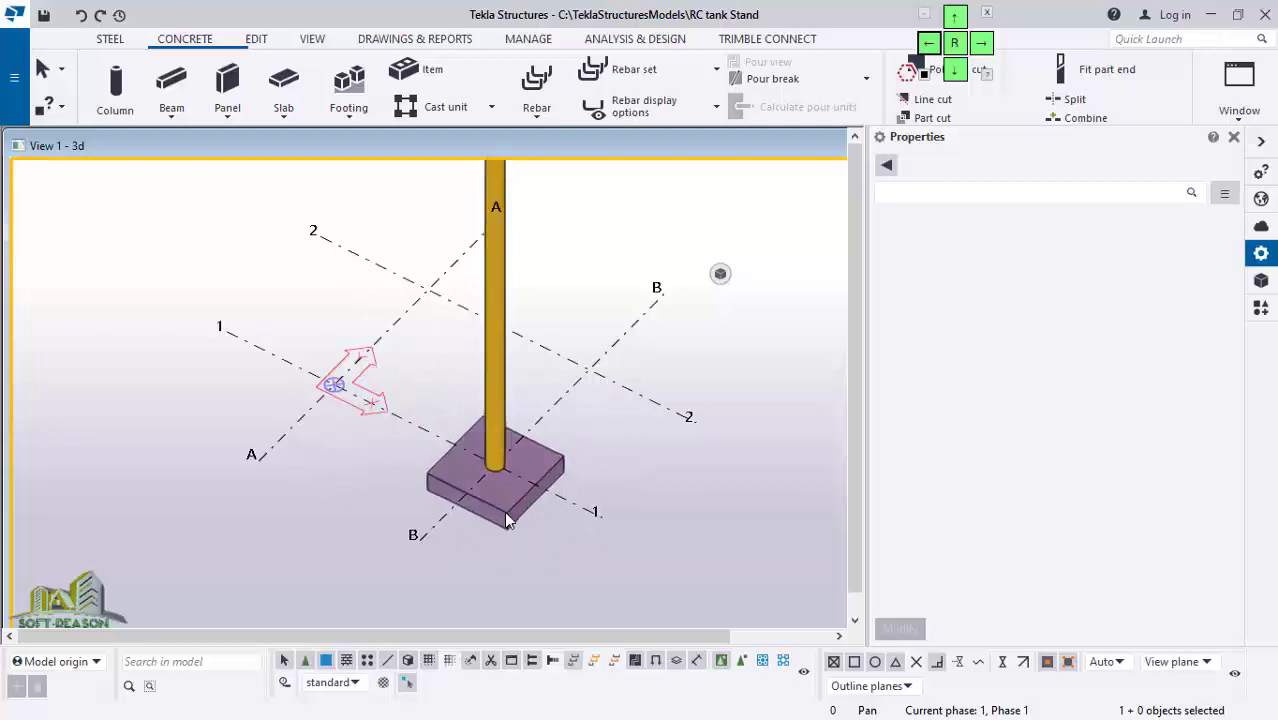
{"action": "scroll", "coordinate": [505, 520], "scroll_direction": "up", "scroll_amount": 4}
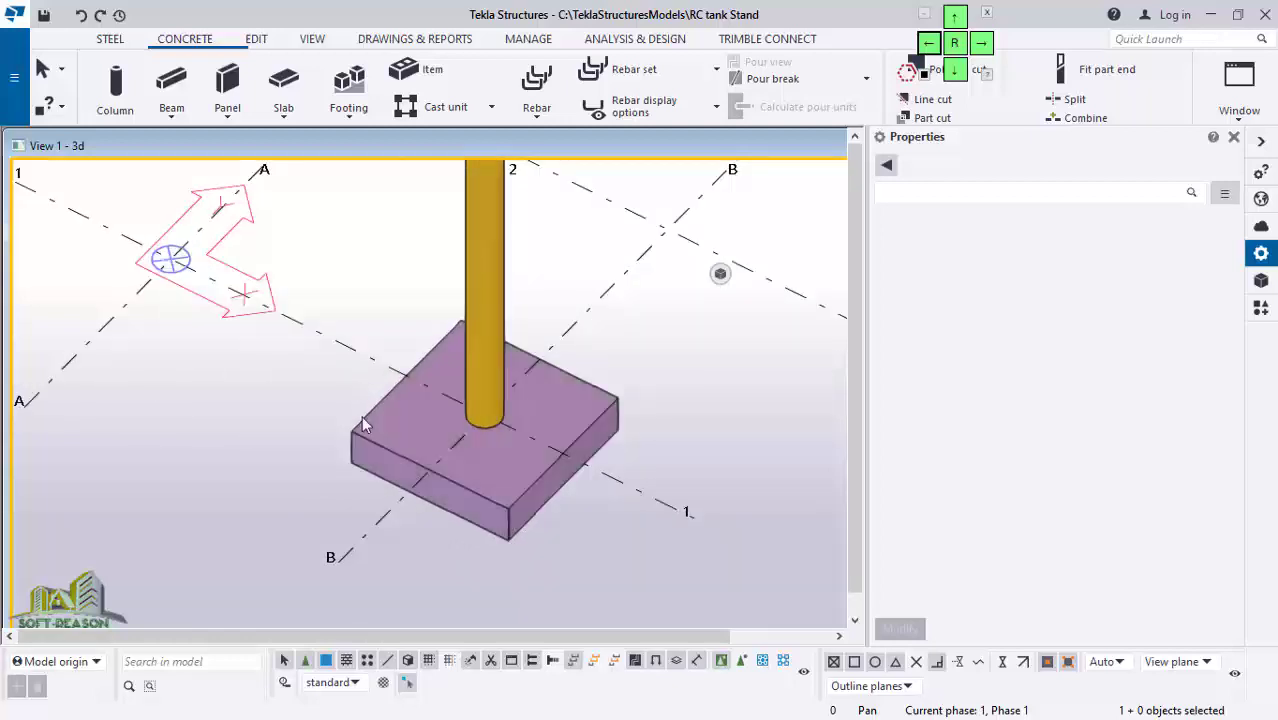
{"action": "scroll", "coordinate": [519, 519], "scroll_direction": "up", "scroll_amount": 2}
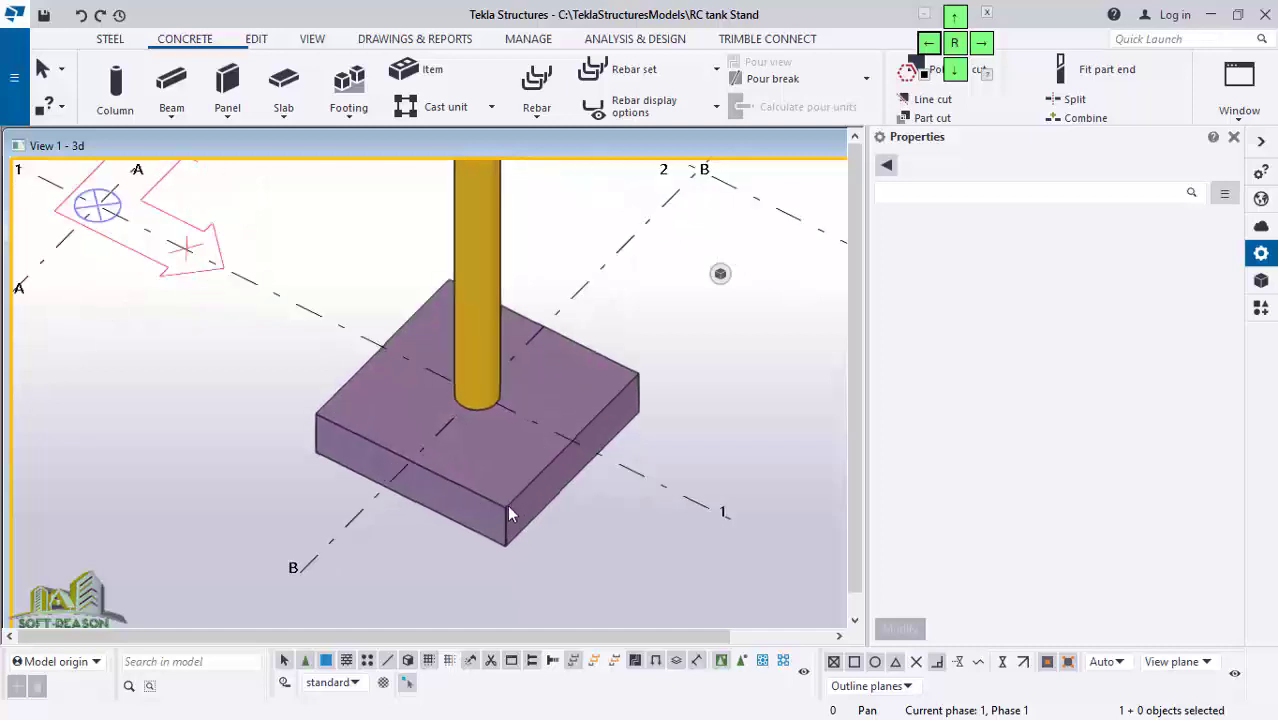
{"action": "left_click", "coordinate": [1261, 308]}
{"action": "left_click", "coordinate": [1061, 189]}
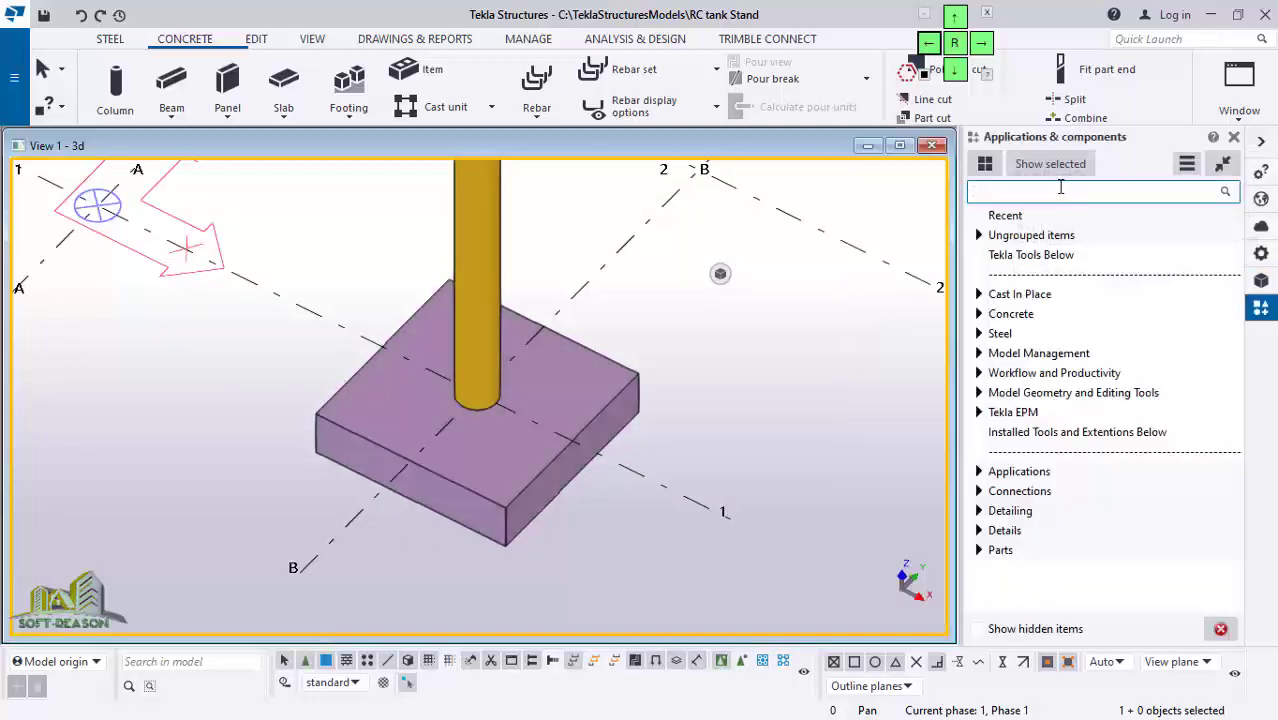
{"action": "type", "text": "f"}
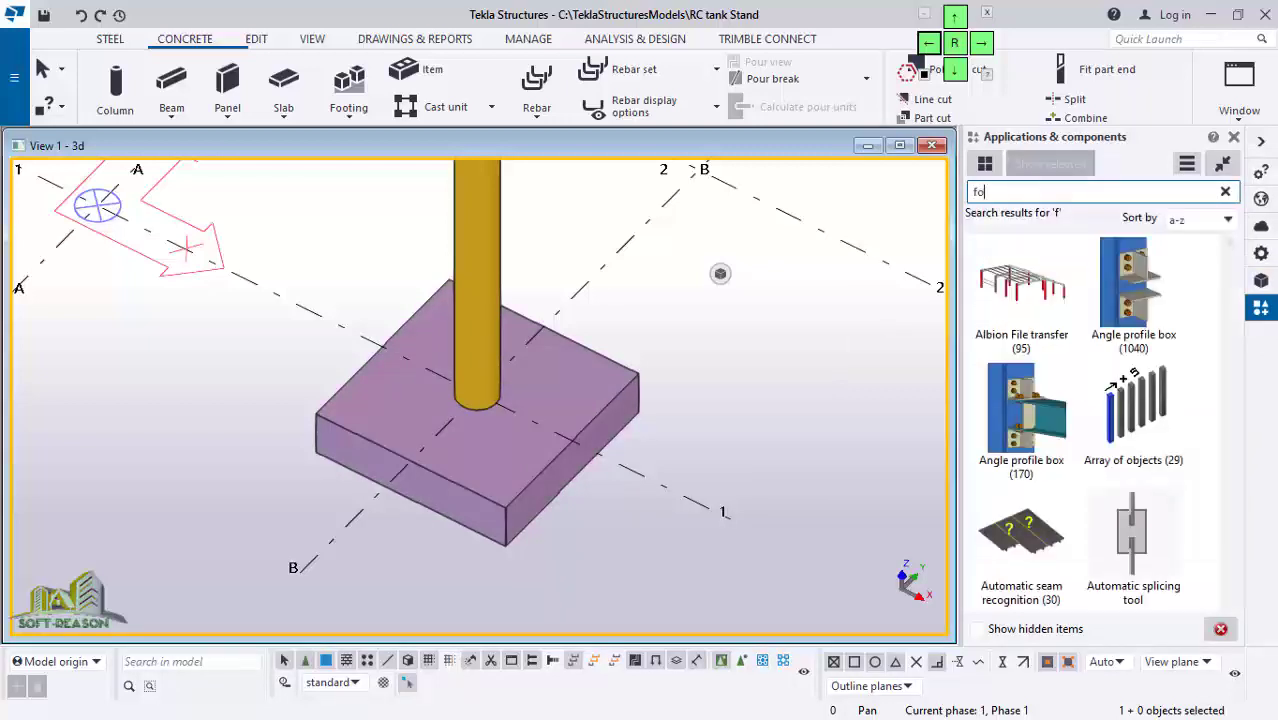
{"action": "type", "text": "oot"}
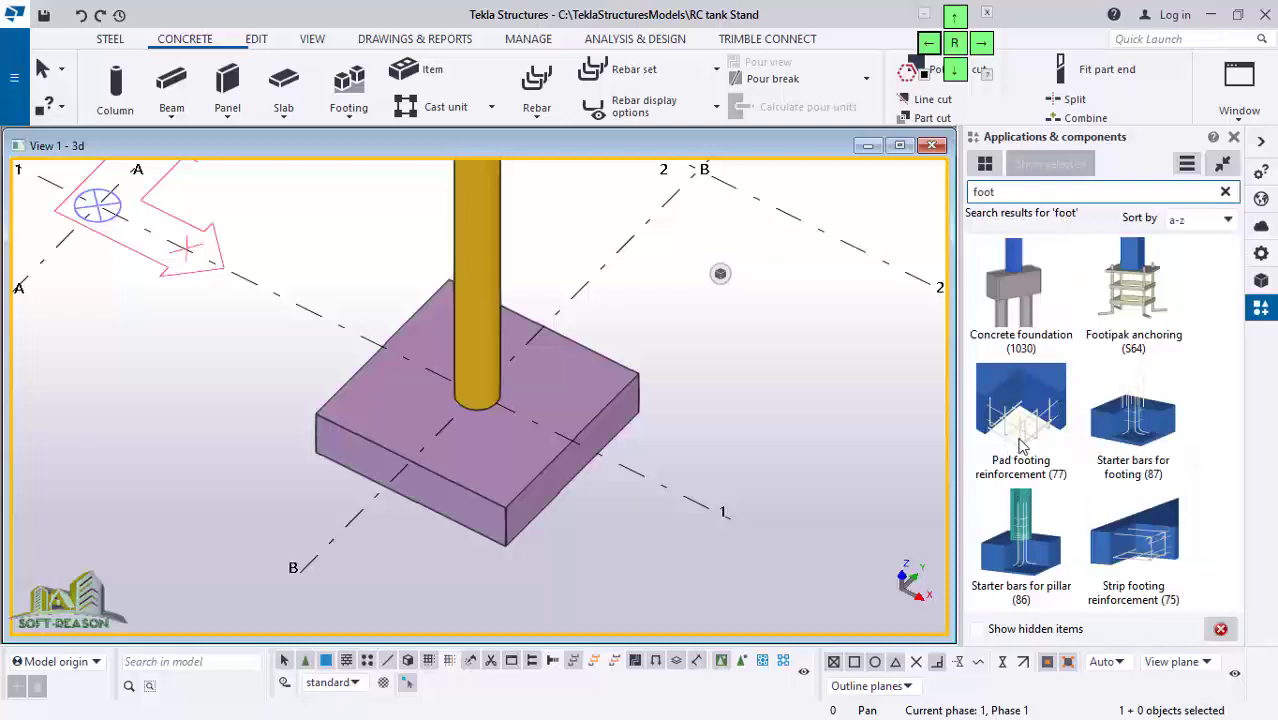
Step: Open the Pad footing reinforcement (77) component properties and set the top cover in the transverse section to 100 mm
{"action": "left_click", "coordinate": [1018, 420]}
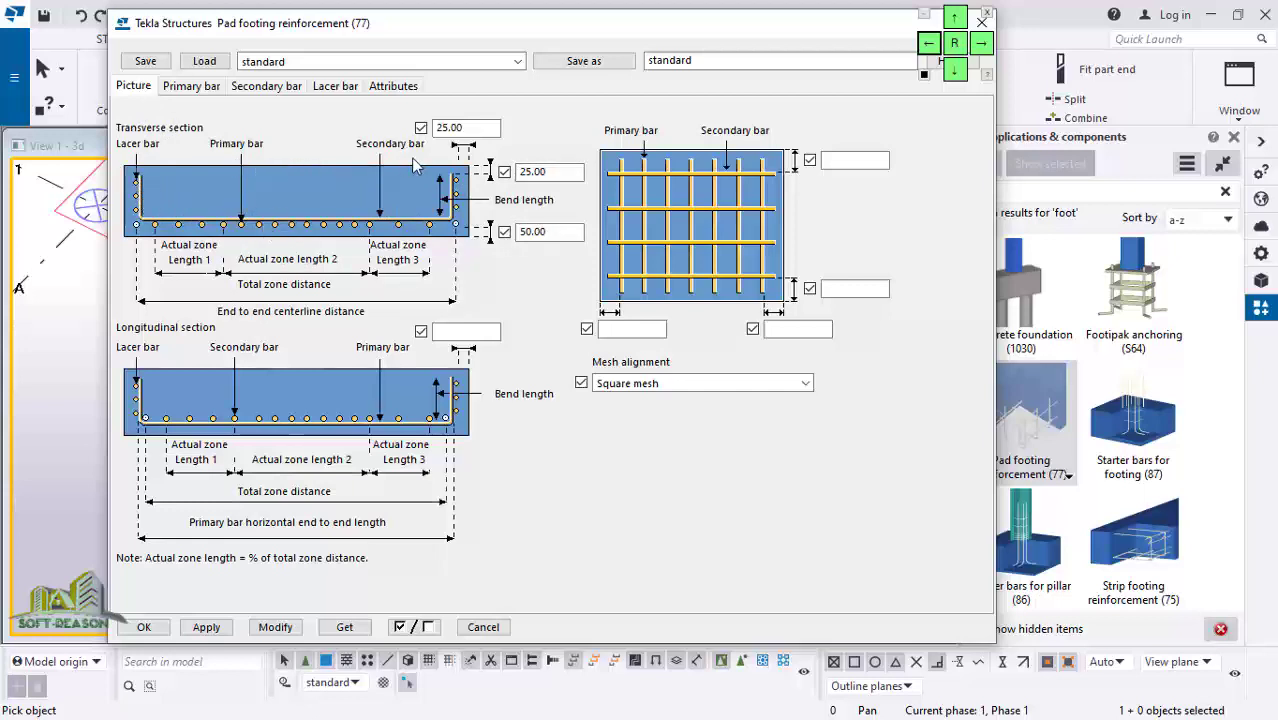
{"action": "double_click", "coordinate": [548, 172]}
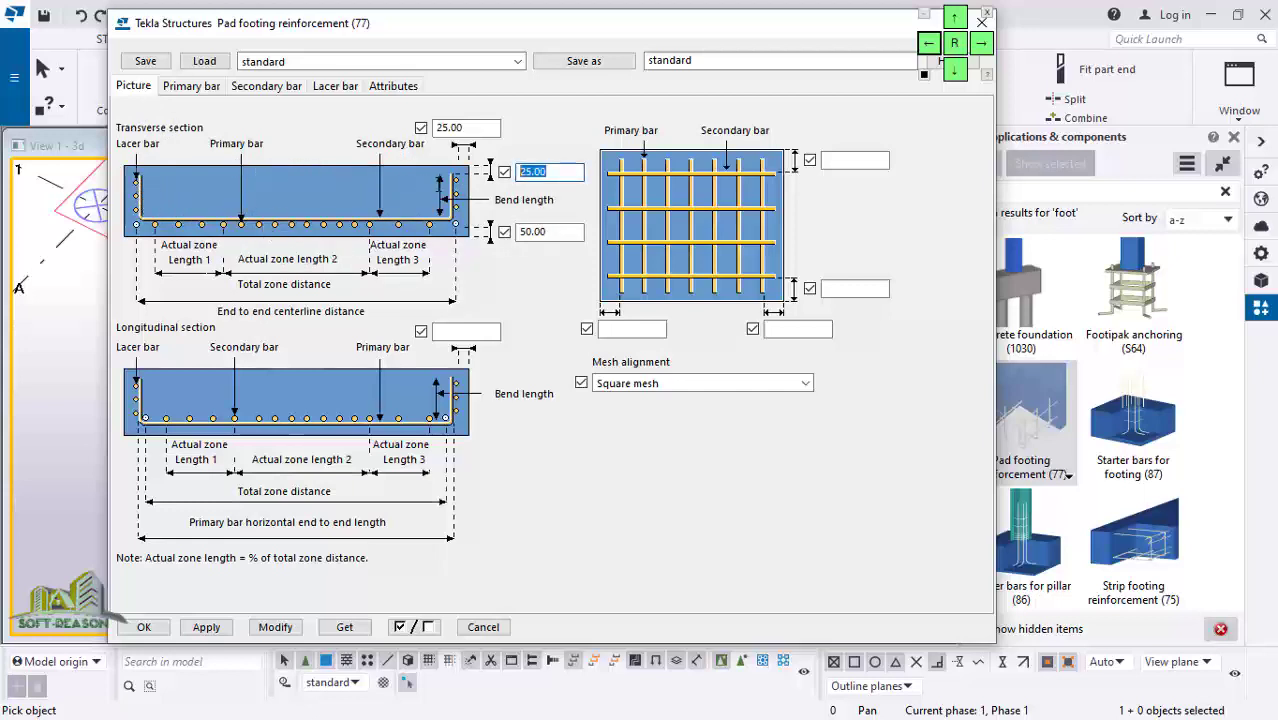
{"action": "type", "text": "2"}
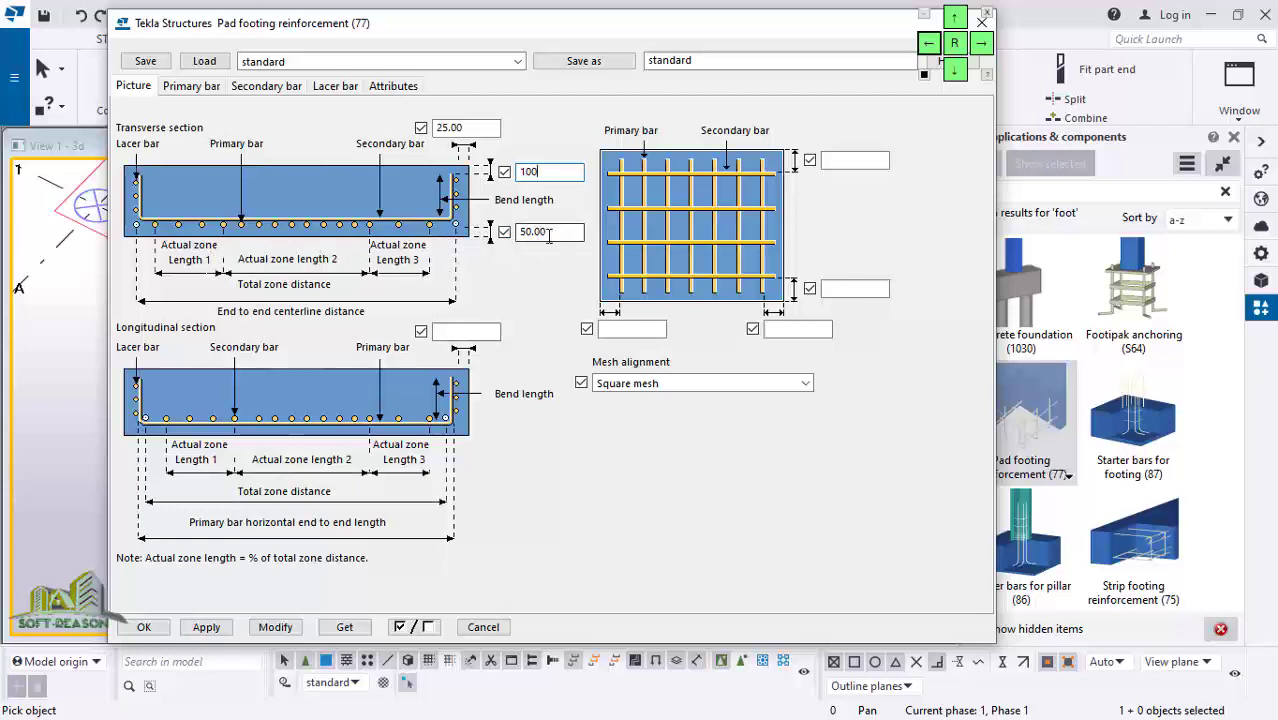
Step: Set the zone 1 spacing of both the primary and the secondary bars to 150 mm
{"action": "left_click", "coordinate": [191, 88]}
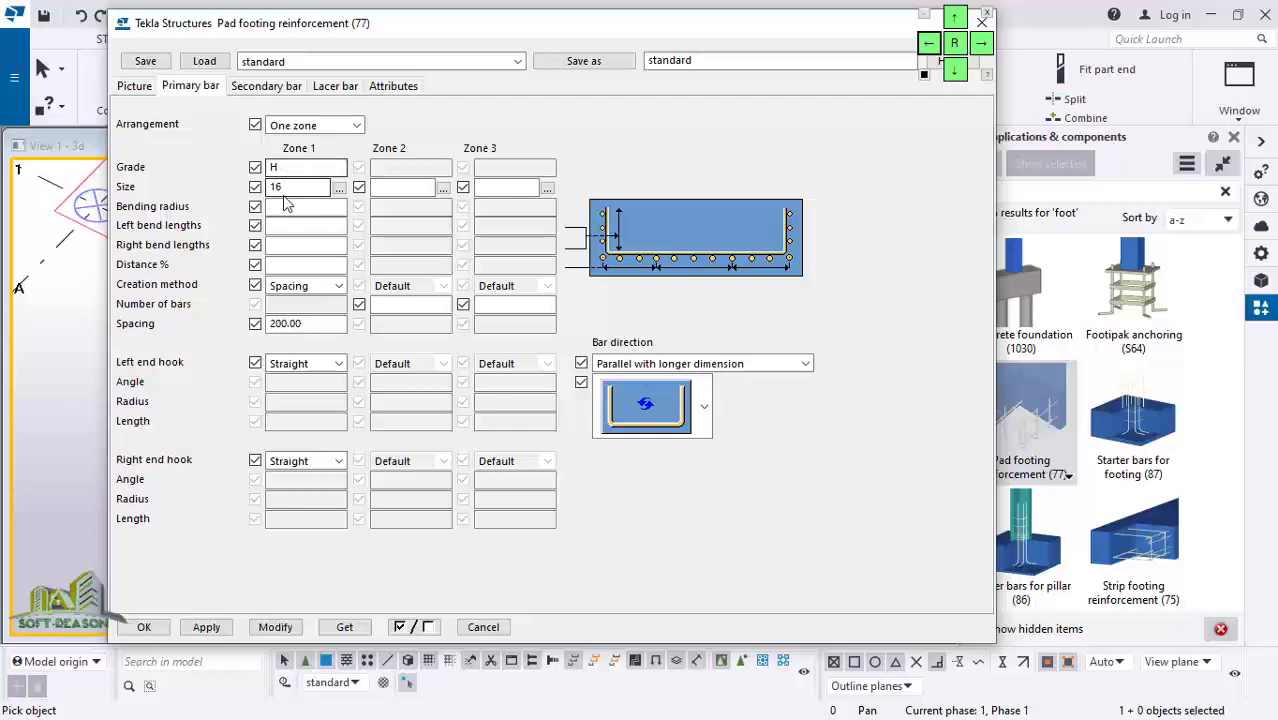
{"action": "double_click", "coordinate": [266, 323]}
{"action": "type", "text": "150"}
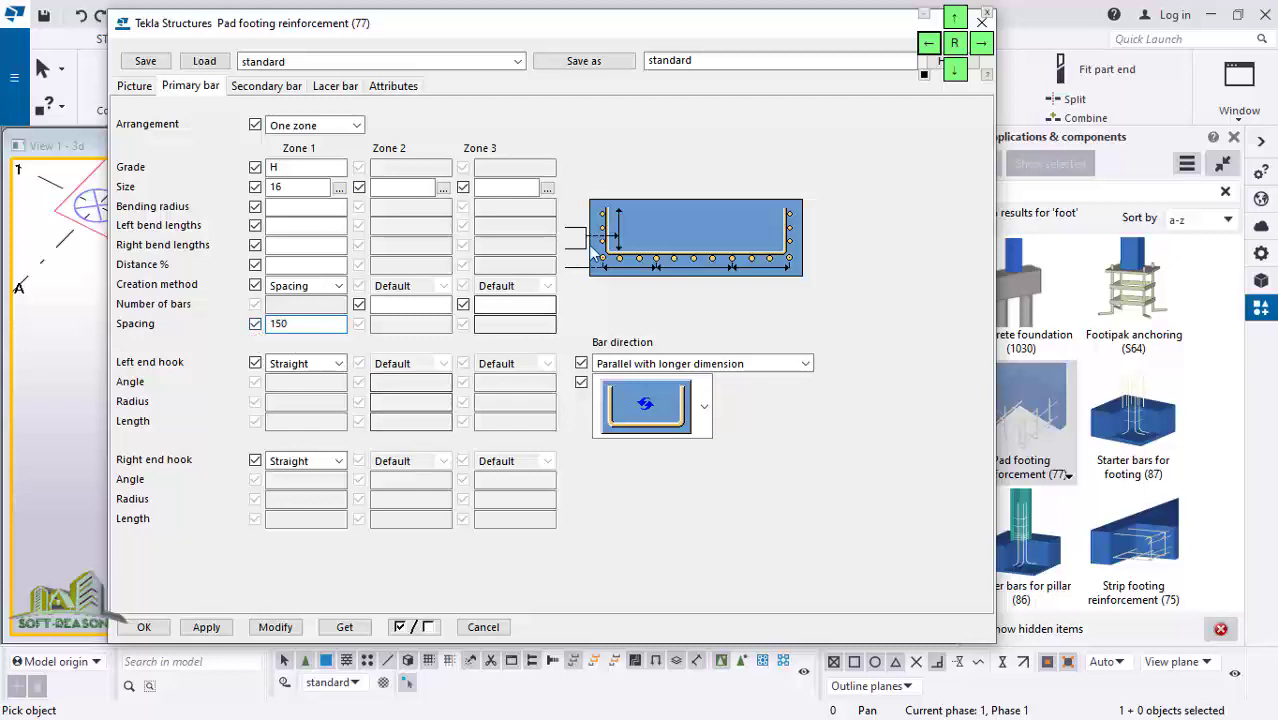
{"action": "left_click", "coordinate": [270, 87]}
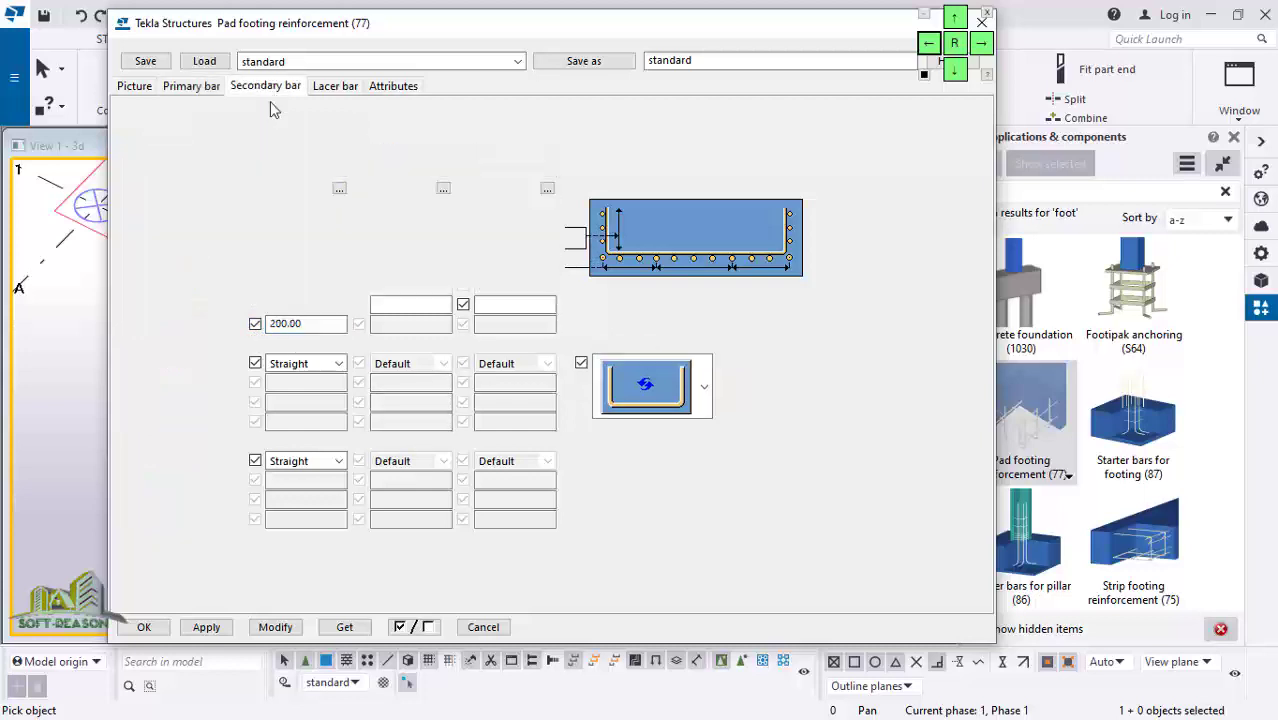
{"action": "left_click_drag", "start_coordinate": [328, 323], "coordinate": [250, 324]}
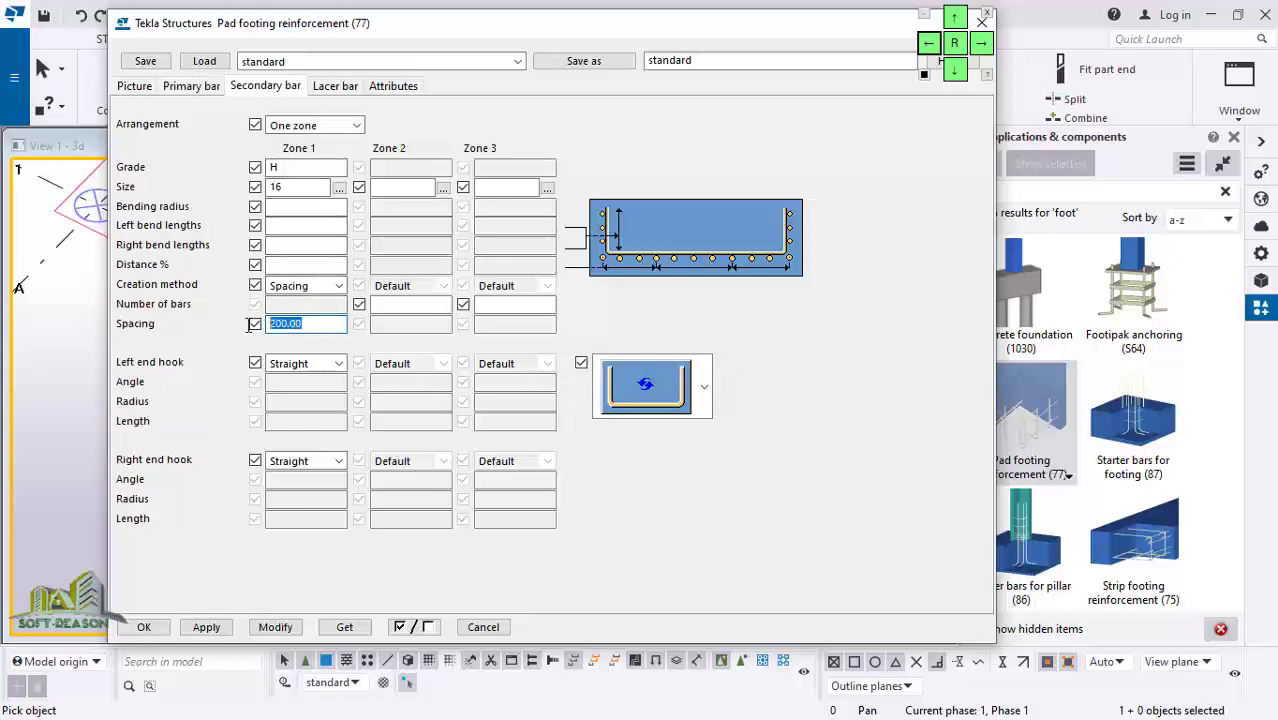
{"action": "type", "text": "150"}
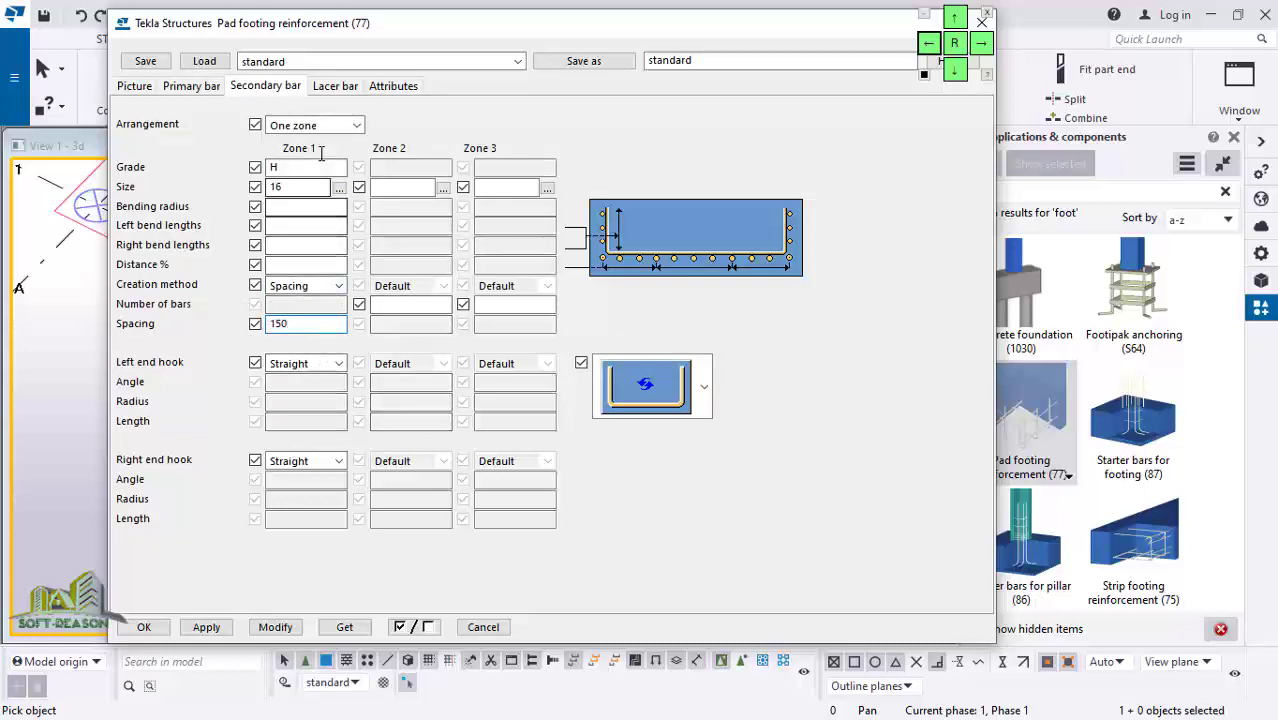
Step: Set the lacer bar option of the pad footing reinforcement to No
{"action": "left_click", "coordinate": [334, 86]}
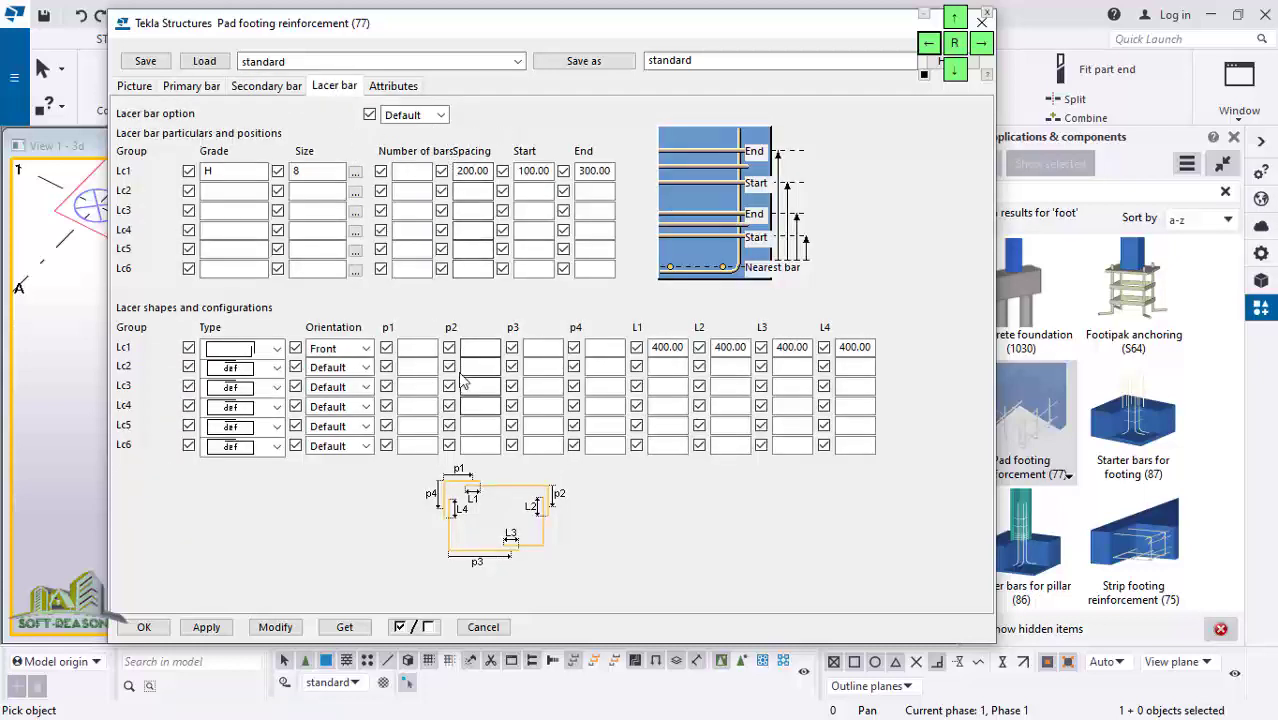
{"action": "left_click", "coordinate": [444, 117]}
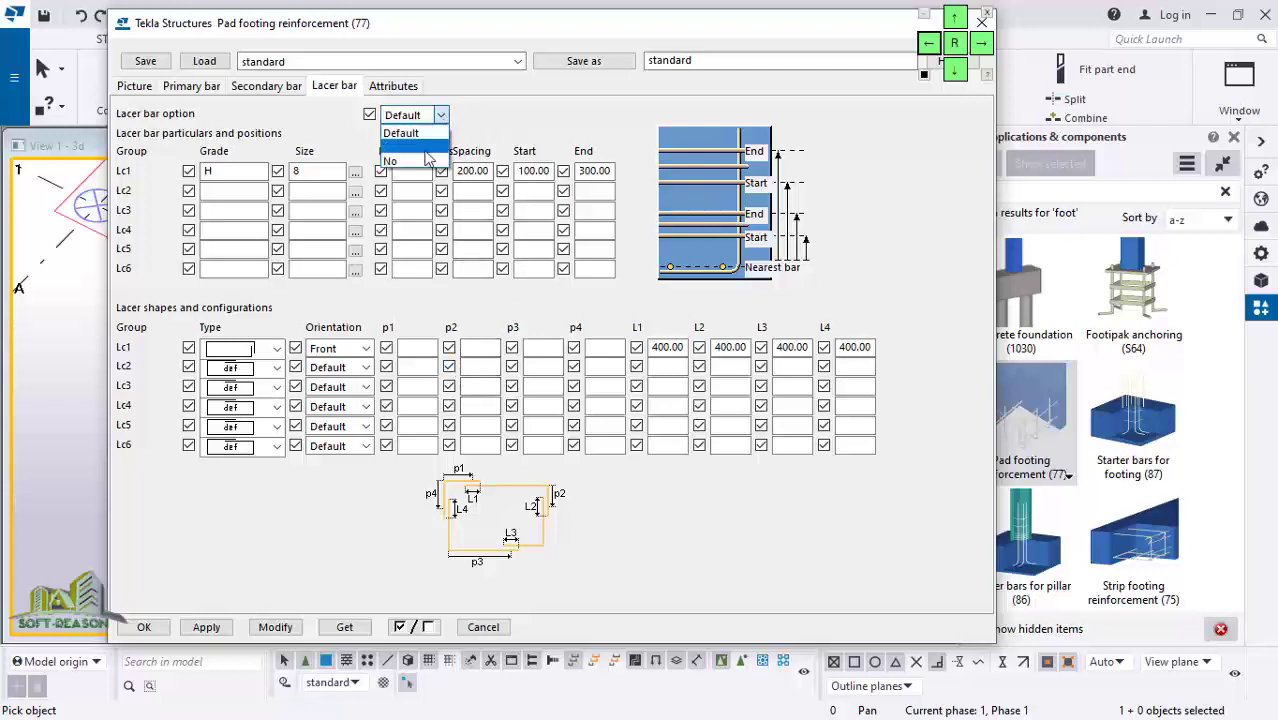
{"action": "left_click", "coordinate": [407, 163]}
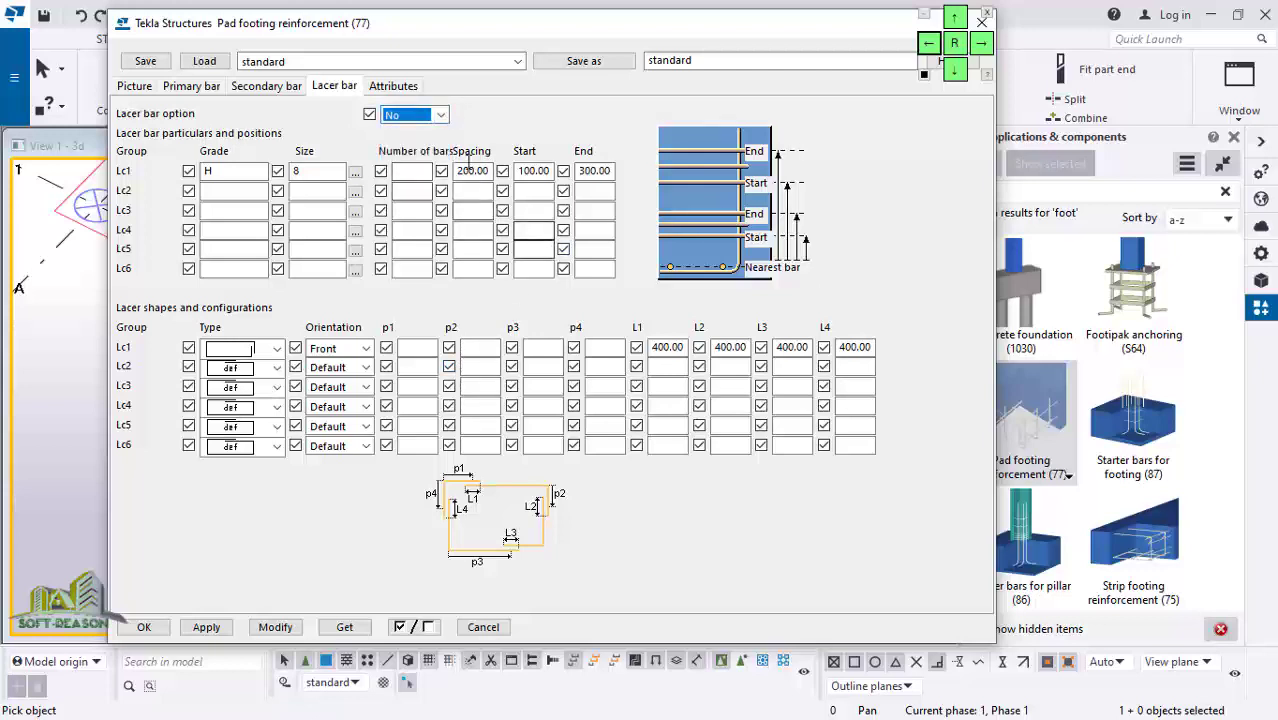
Step: Enter the numbering prefix Y for all three zones of the primary and secondary bars
{"action": "left_click", "coordinate": [393, 87]}
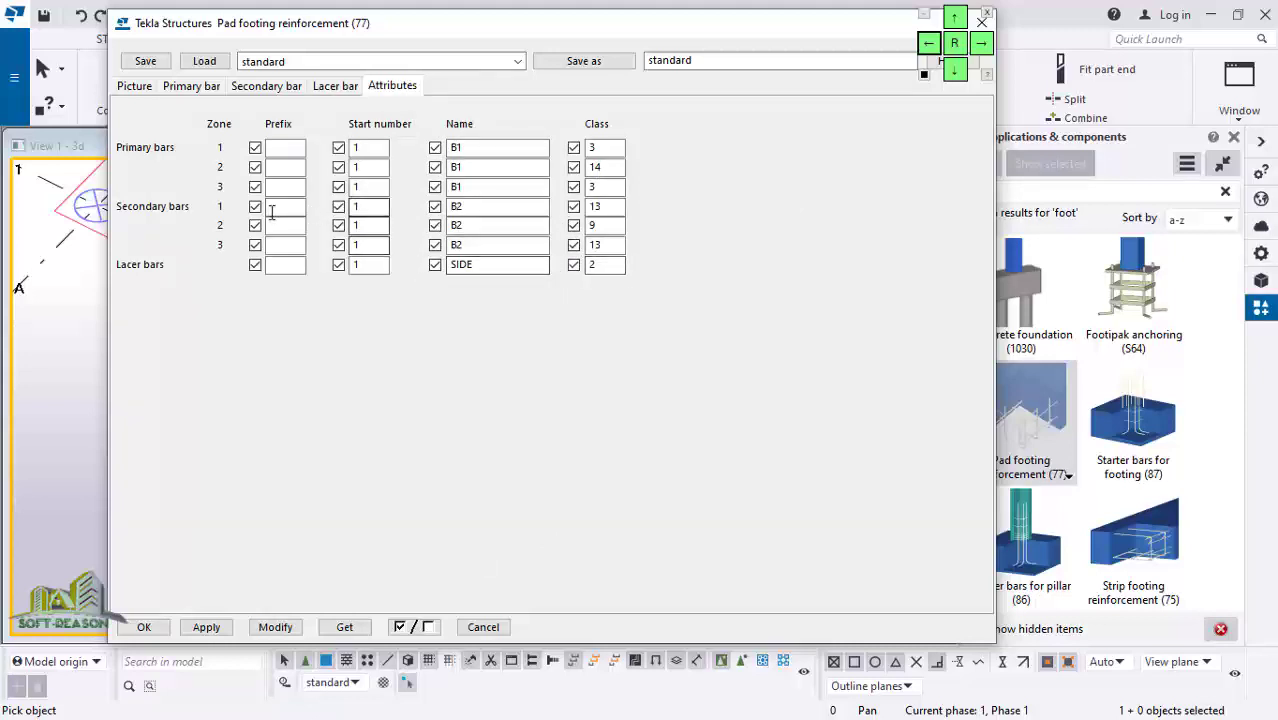
{"action": "left_click", "coordinate": [278, 150]}
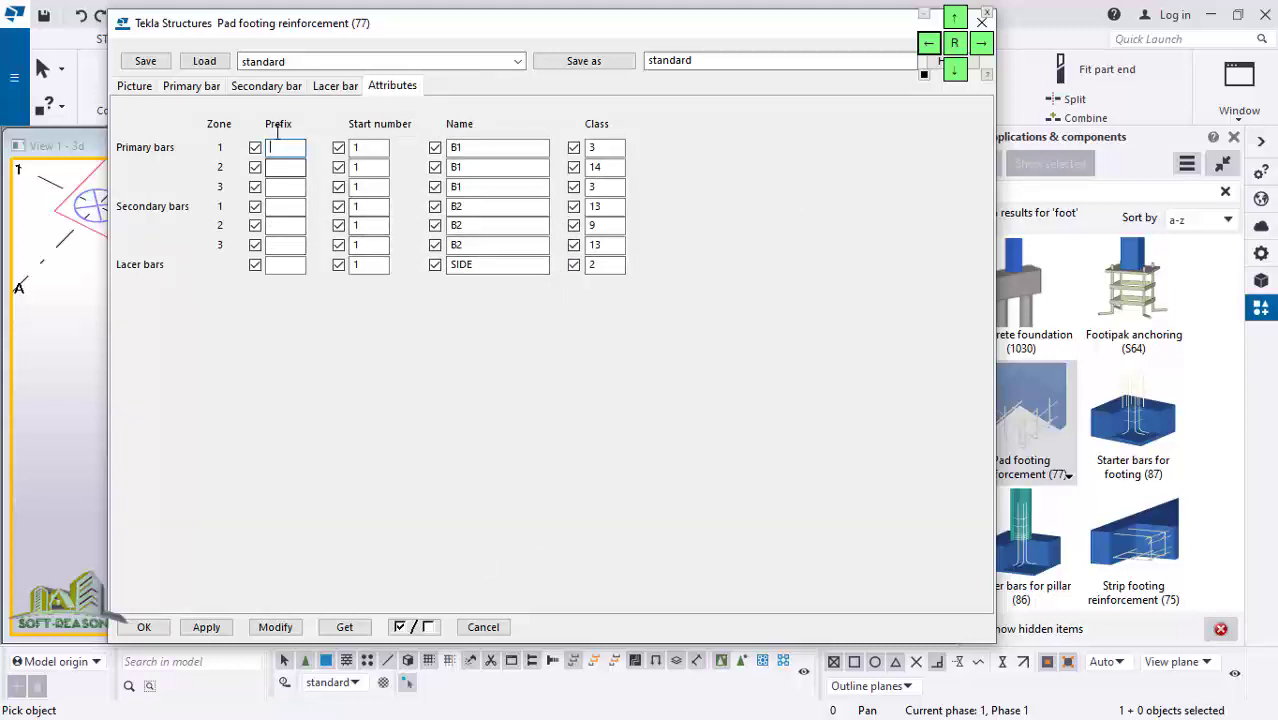
{"action": "type", "text": "Y"}
{"action": "left_click", "coordinate": [280, 167]}
{"action": "type", "text": "Y"}
{"action": "left_click", "coordinate": [289, 190]}
{"action": "type", "text": "YY"}
{"action": "left_click", "coordinate": [286, 225]}
{"action": "type", "text": "Y"}
{"action": "left_click", "coordinate": [287, 245]}
{"action": "type", "text": "Y"}
{"action": "left_click", "coordinate": [283, 264]}
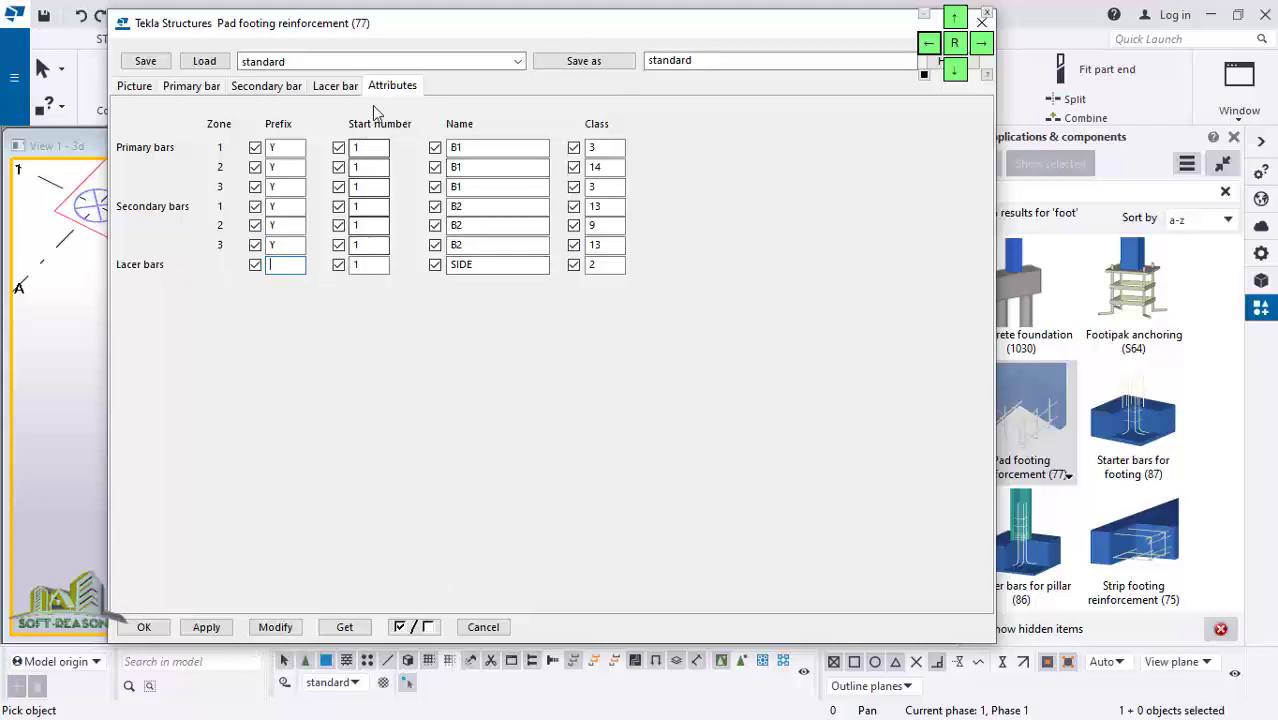
Step: Review and accept the reinforcement settings, and apply the component to the pad footing under the column at B-1
{"action": "left_click", "coordinate": [335, 86]}
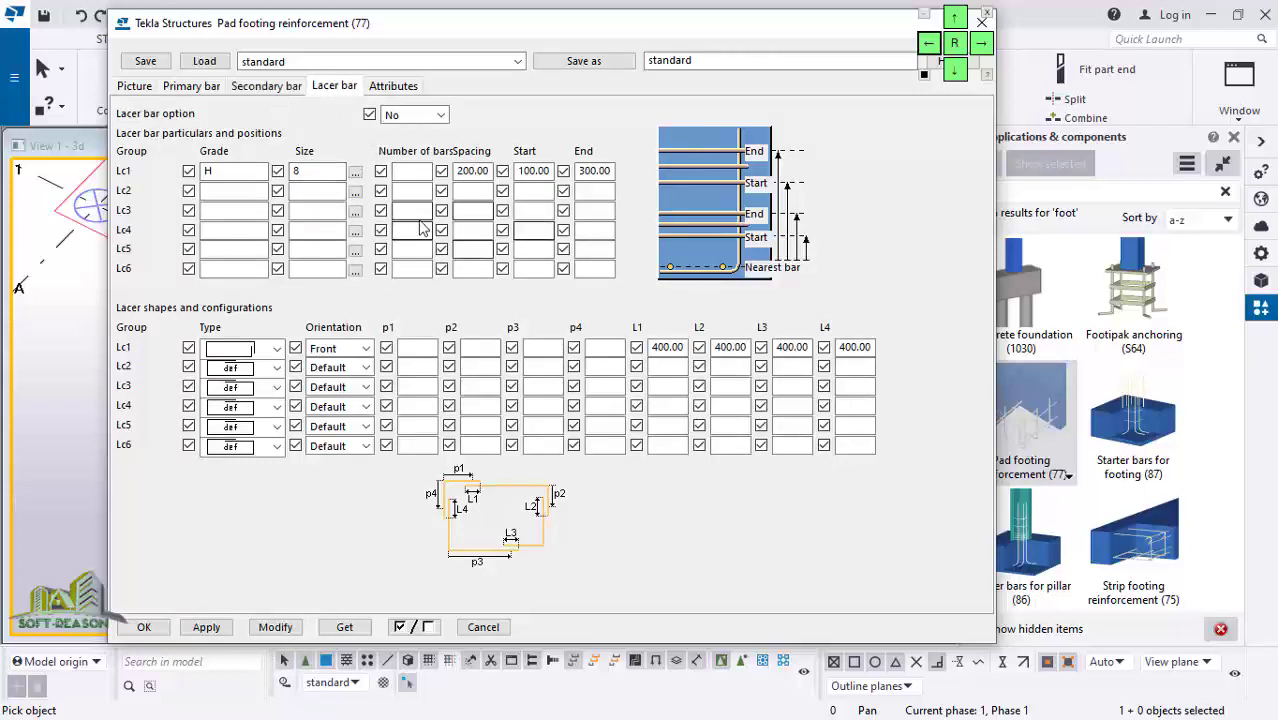
{"action": "left_click", "coordinate": [266, 87]}
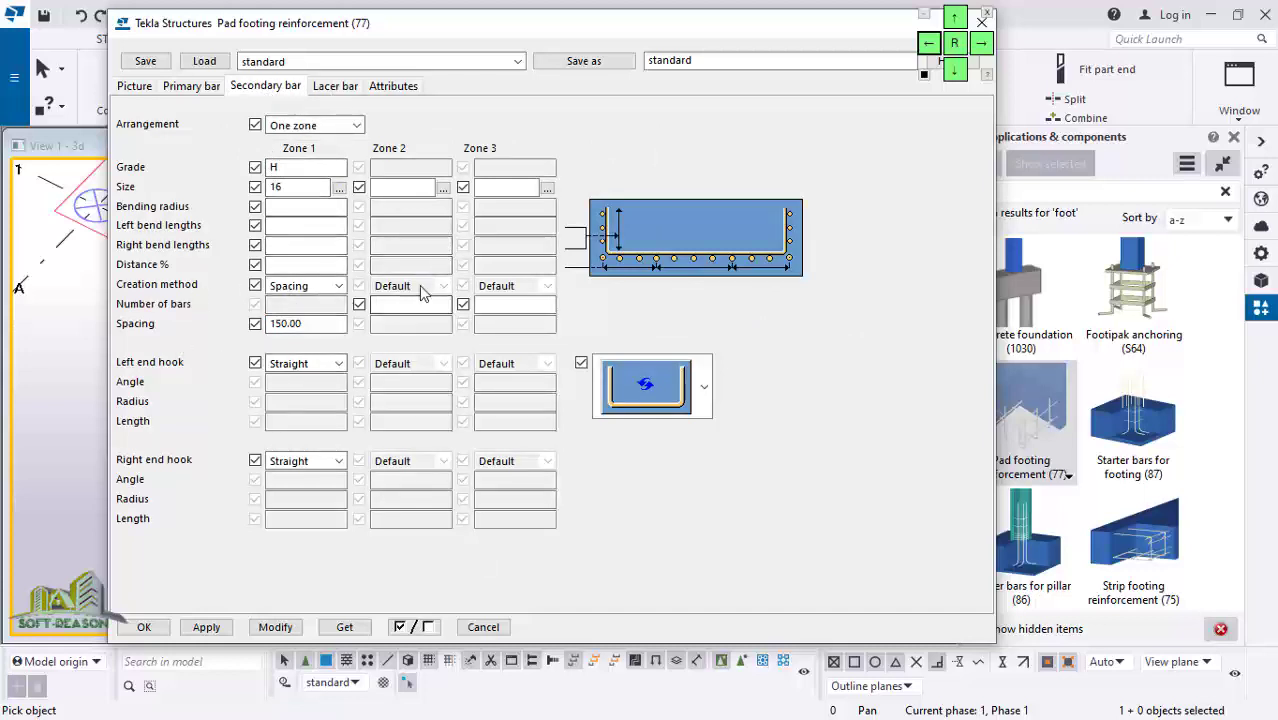
{"action": "left_click", "coordinate": [193, 86]}
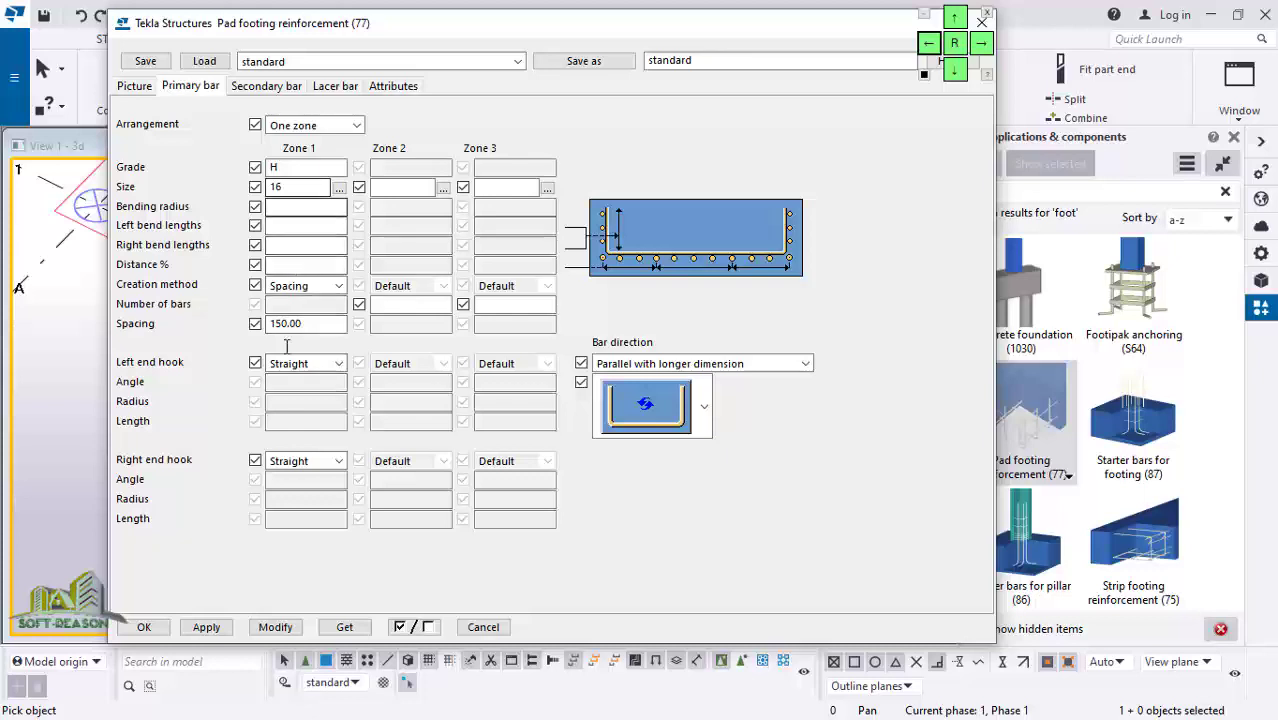
{"action": "left_click", "coordinate": [136, 90]}
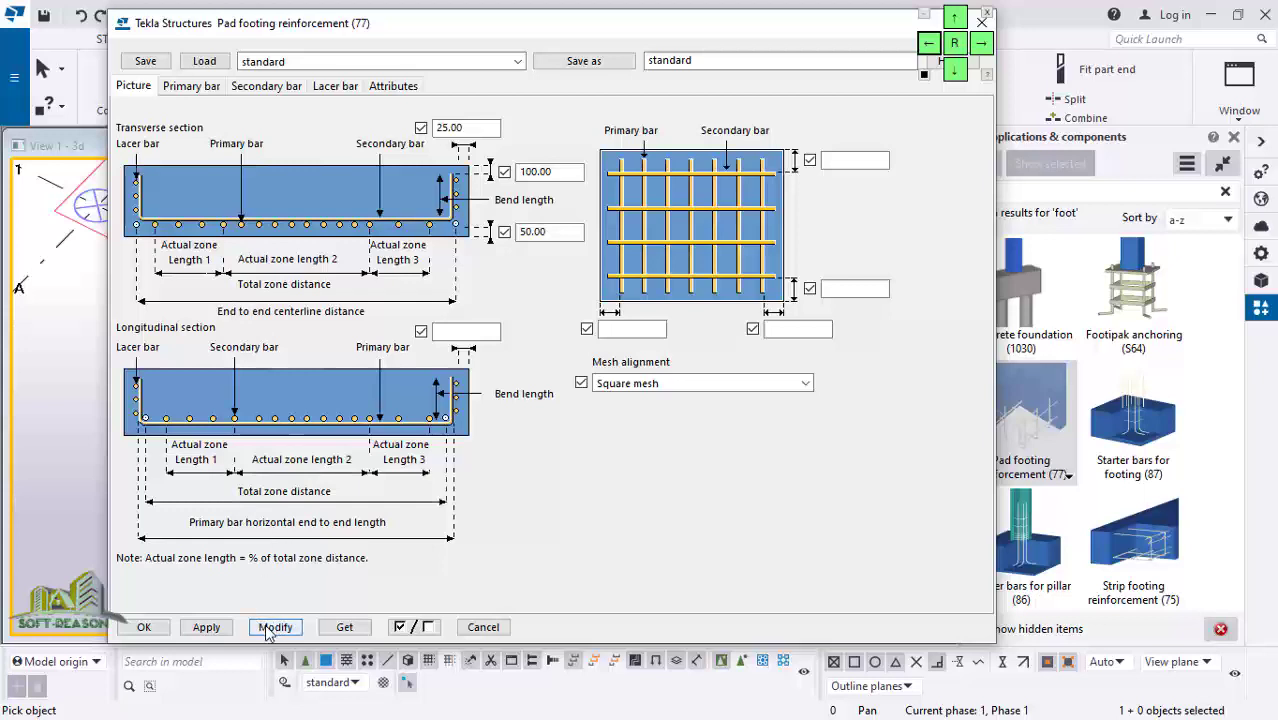
{"action": "left_click", "coordinate": [144, 627]}
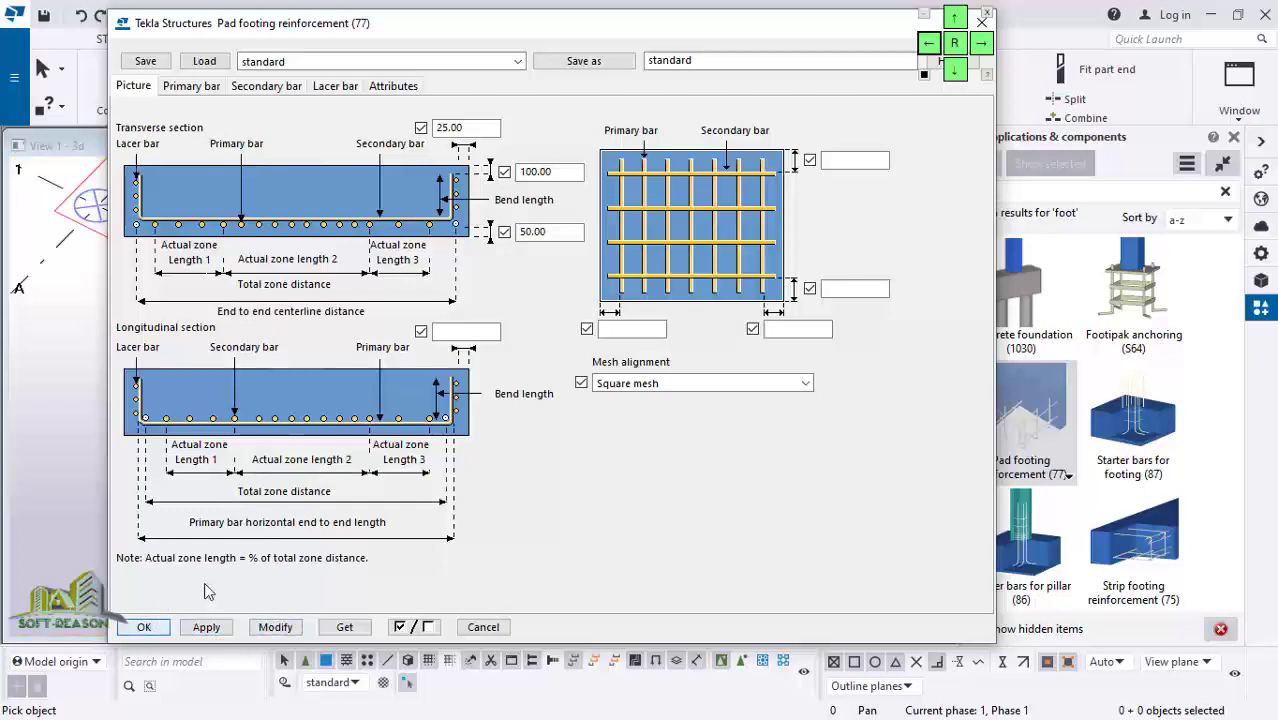
{"action": "scroll", "coordinate": [455, 606], "scroll_direction": "up", "scroll_amount": 2}
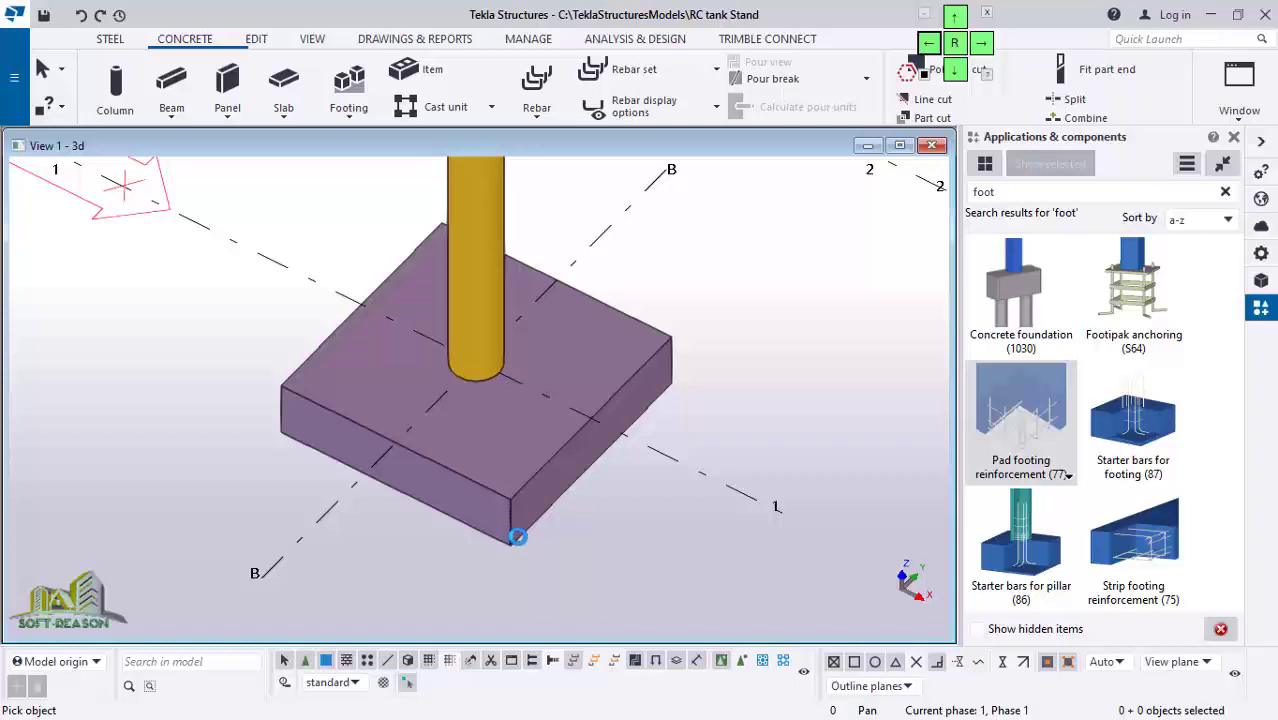
{"action": "left_click", "coordinate": [515, 531]}
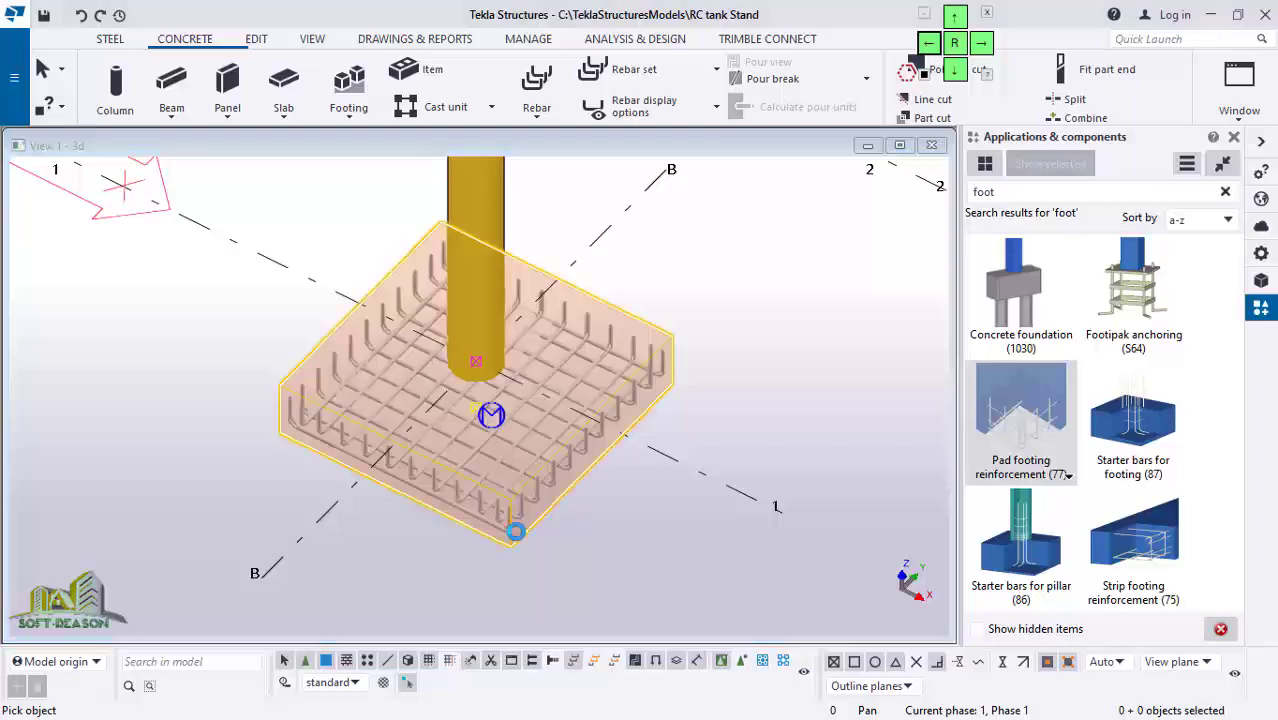
{"action": "scroll", "coordinate": [521, 515], "scroll_direction": "up", "scroll_amount": 1}
{"action": "middle_click_drag", "start_coordinate": [523, 527], "coordinate": [514, 487], "text": "ctrl"}
{"action": "scroll", "coordinate": [514, 487], "scroll_direction": "up", "scroll_amount": 1}
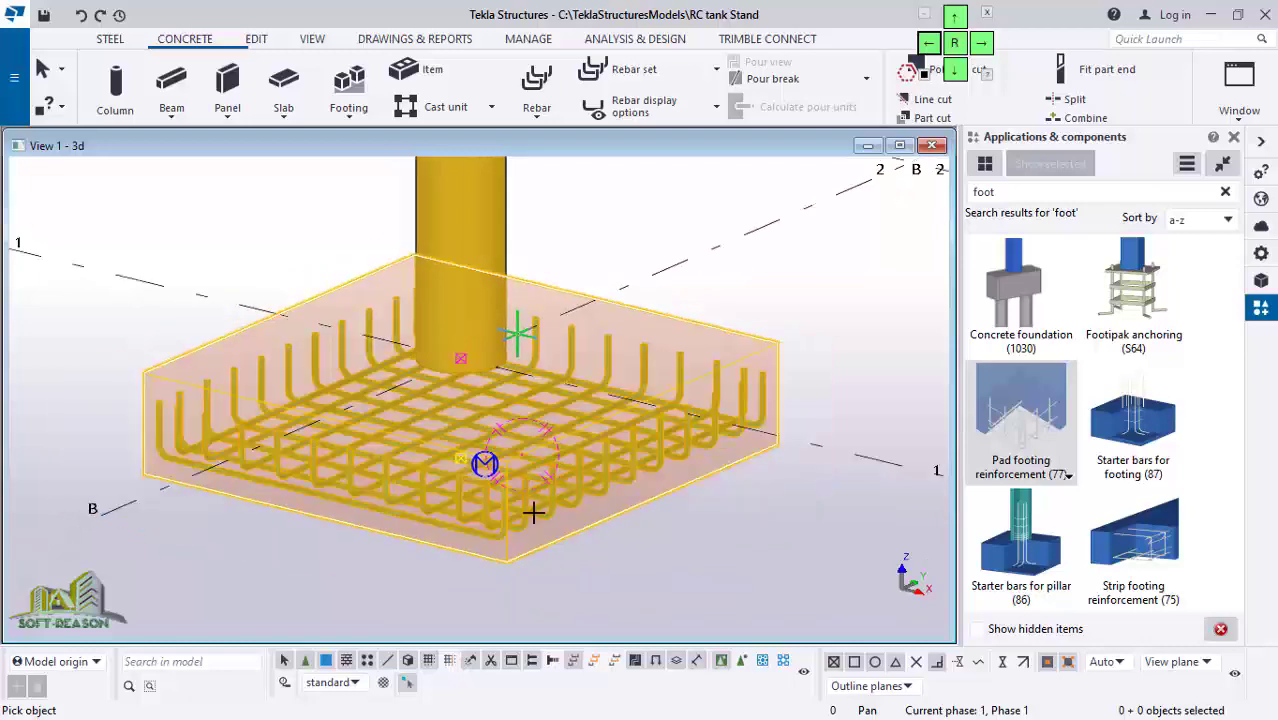
{"action": "scroll", "coordinate": [533, 511], "scroll_direction": "down", "scroll_amount": 1}
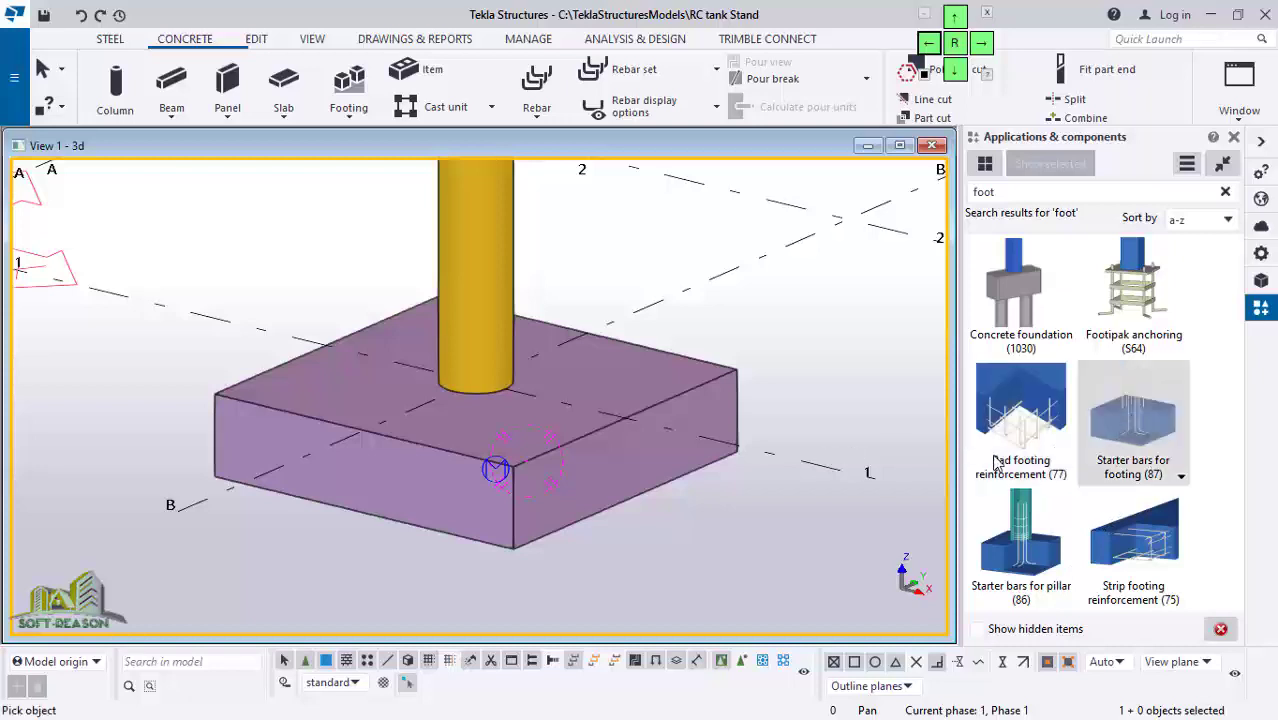
Step: Open the Starter bars for footing (87) properties and set a 600 mm bar projection above the footing, 3 stirrups and 6 side bars
{"action": "double_click", "coordinate": [1113, 418]}
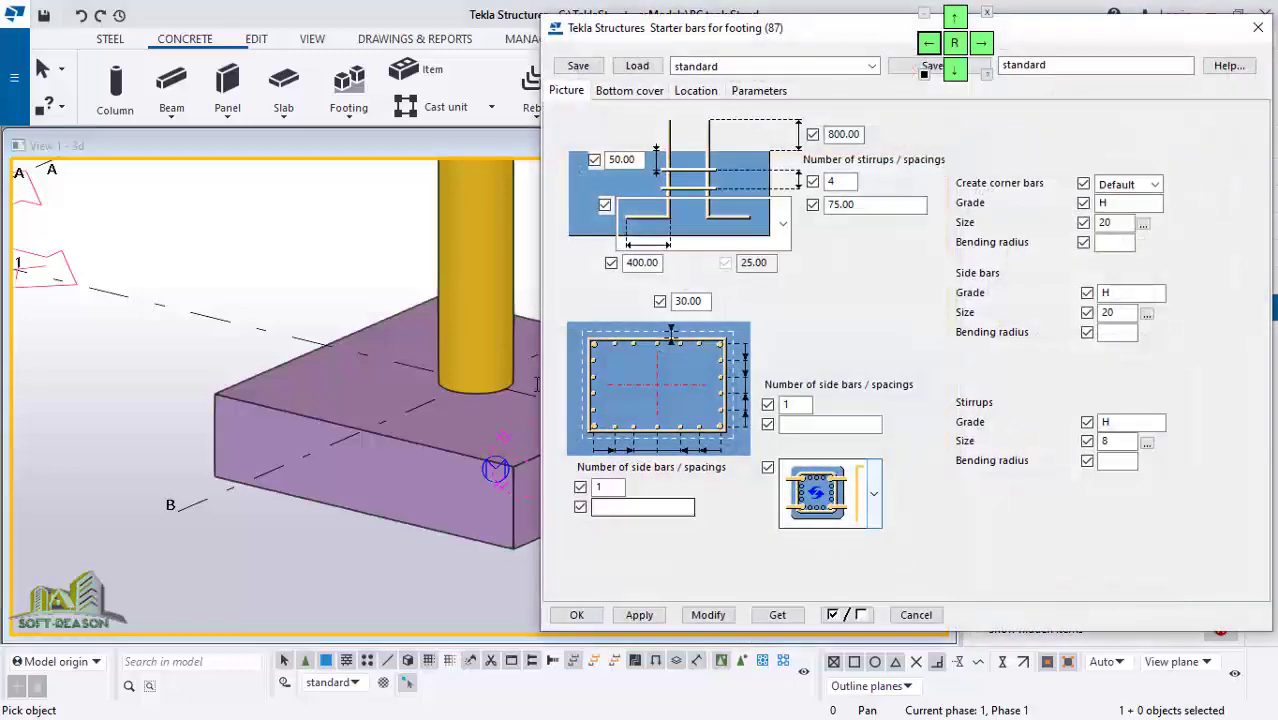
{"action": "left_click_drag", "start_coordinate": [829, 47], "coordinate": [487, 57]}
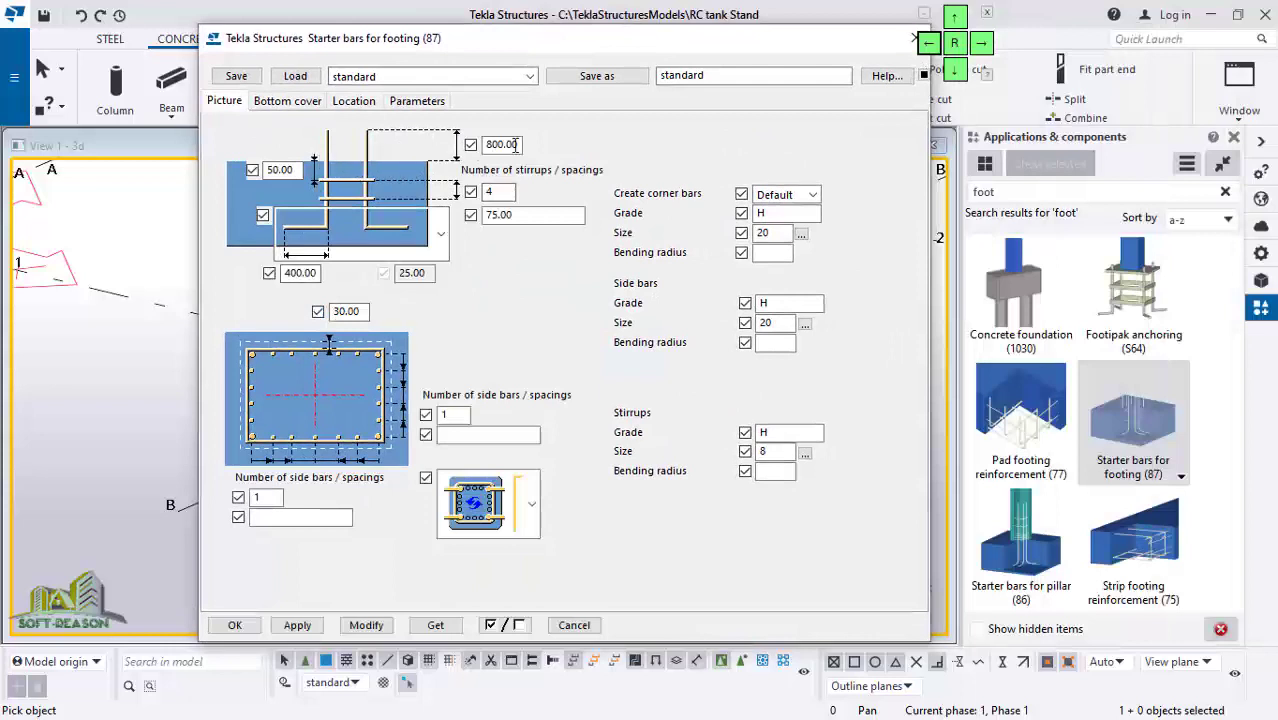
{"action": "left_click_drag", "start_coordinate": [486, 145], "coordinate": [492, 145]}
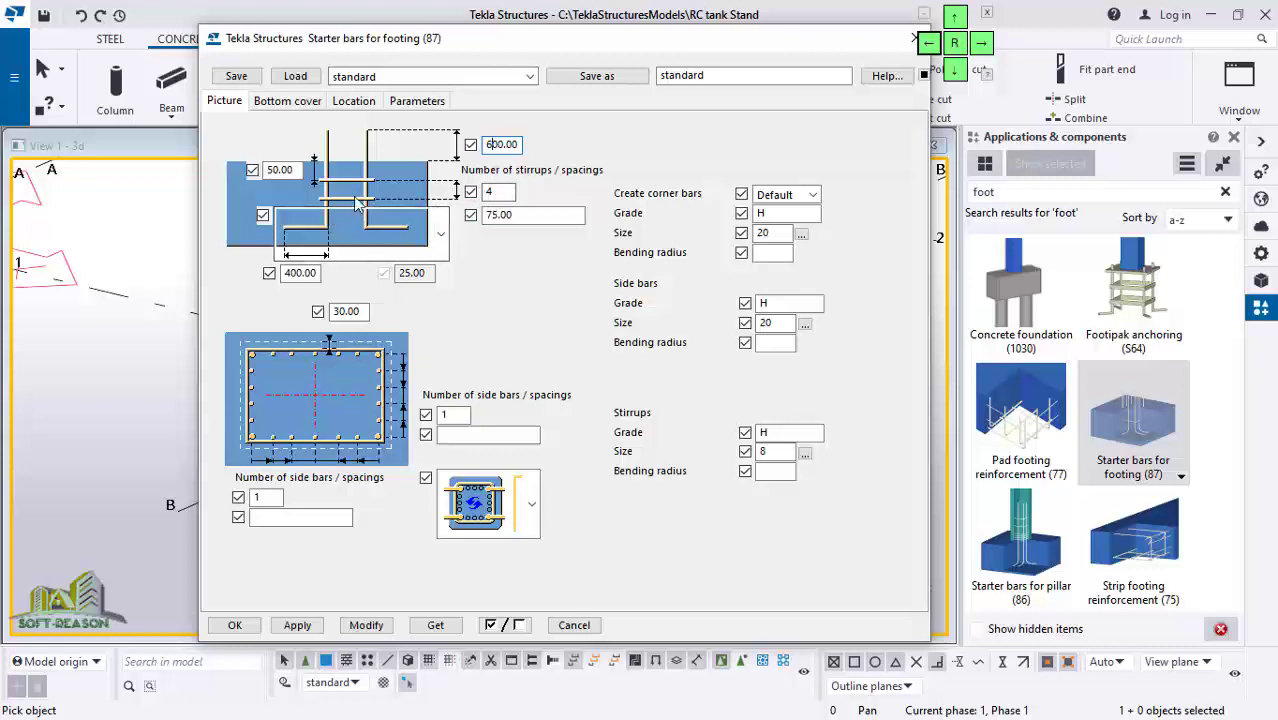
{"action": "double_click", "coordinate": [489, 192]}
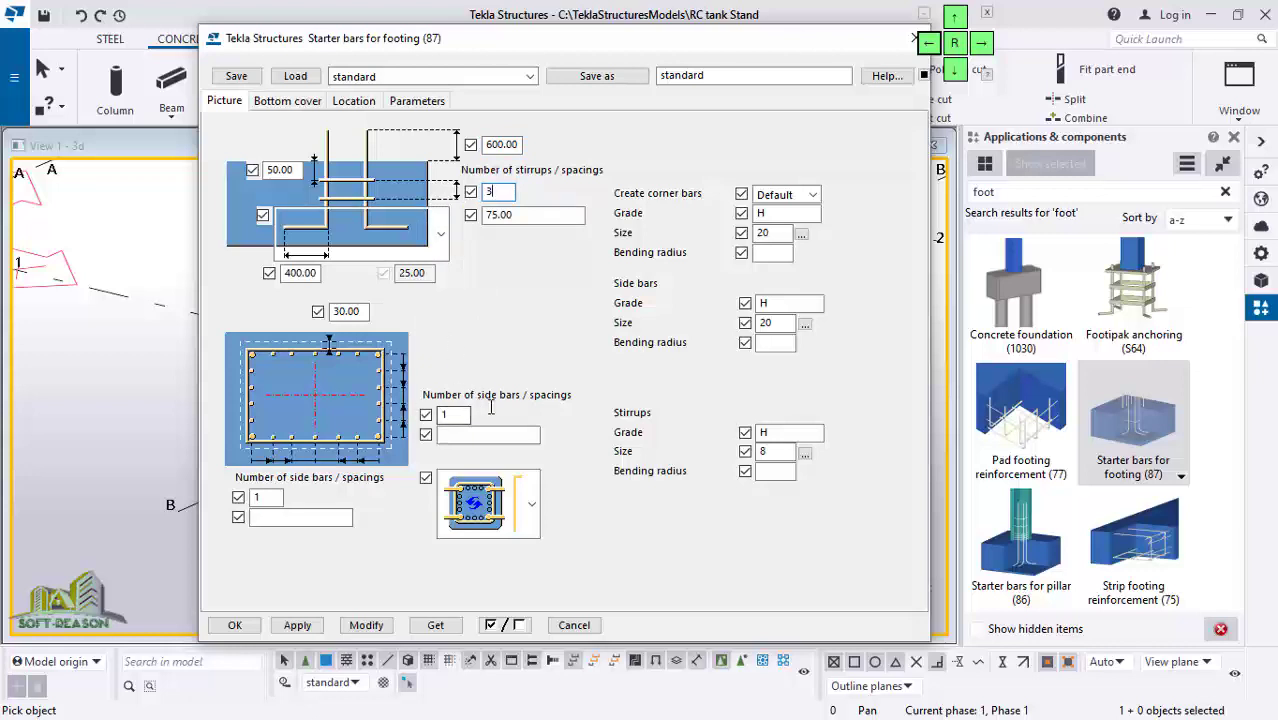
{"action": "left_click", "coordinate": [453, 415]}
{"action": "left_click", "coordinate": [431, 415]}
{"action": "double_click", "coordinate": [447, 416]}
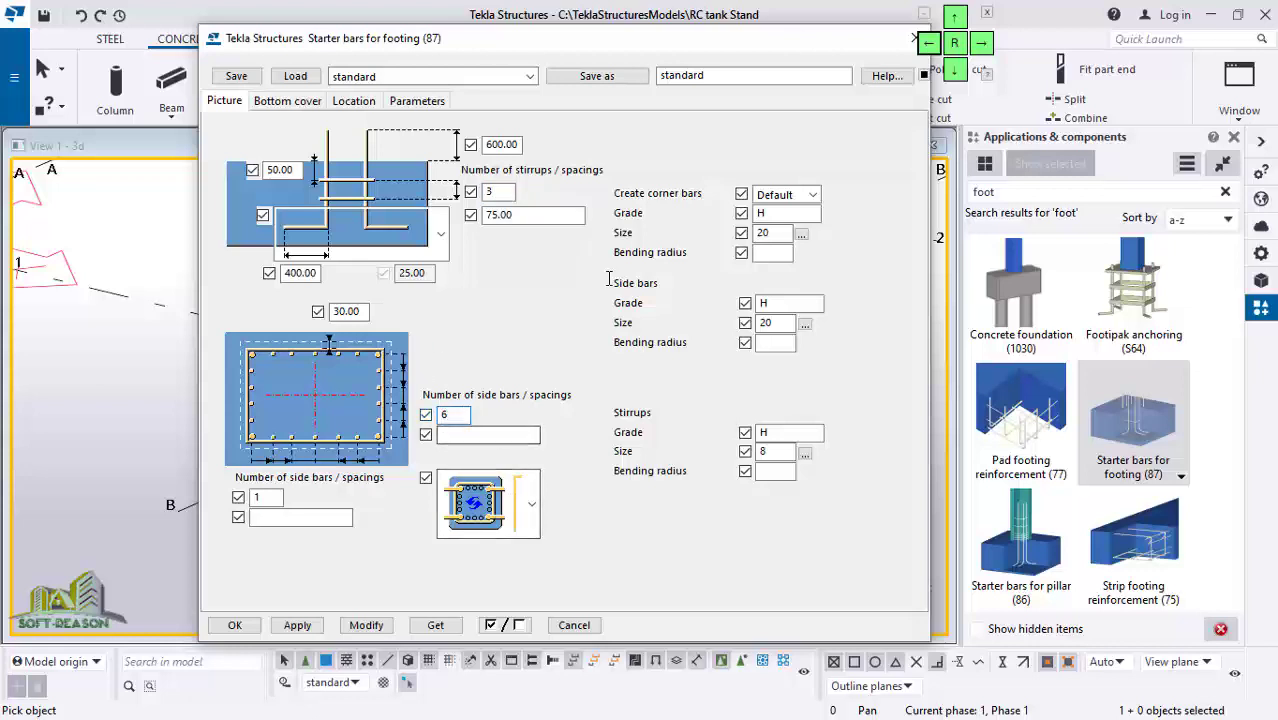
Step: Check the bottom cover, and switch the starter bar location to the circular arrangement with a 300 mm diameter
{"action": "left_click", "coordinate": [276, 104]}
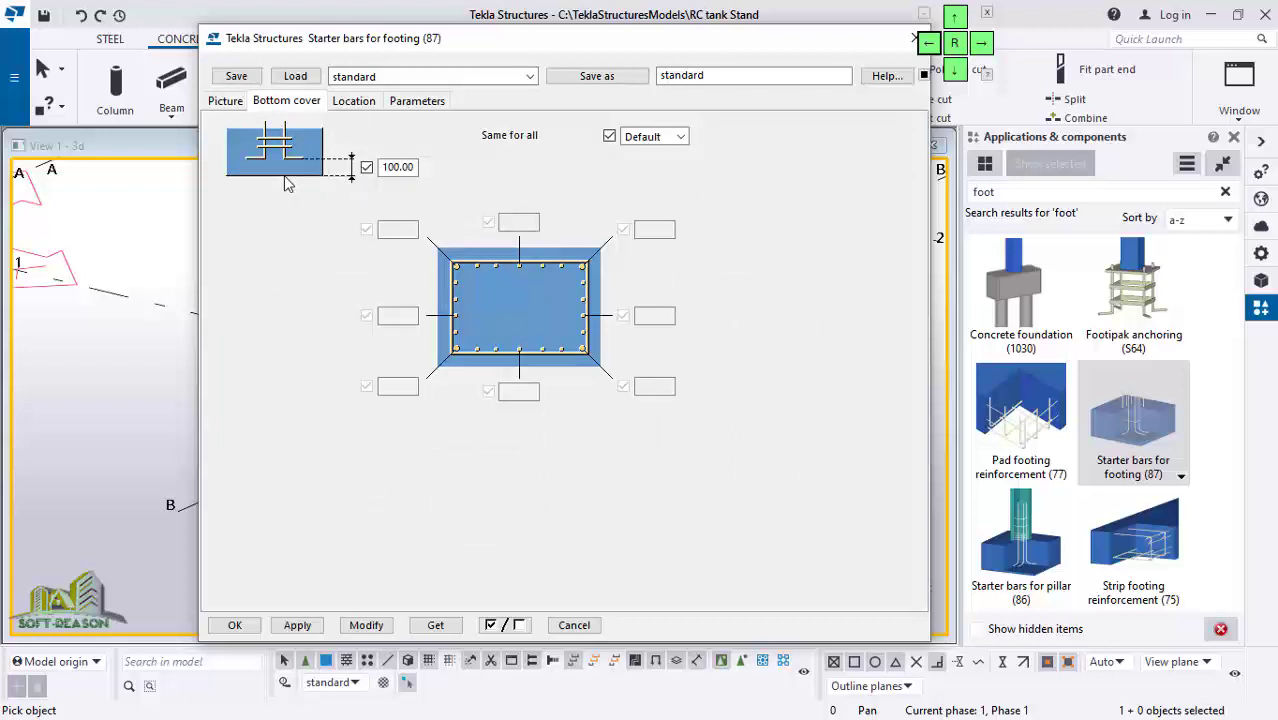
{"action": "left_click", "coordinate": [407, 166]}
{"action": "left_click", "coordinate": [364, 106]}
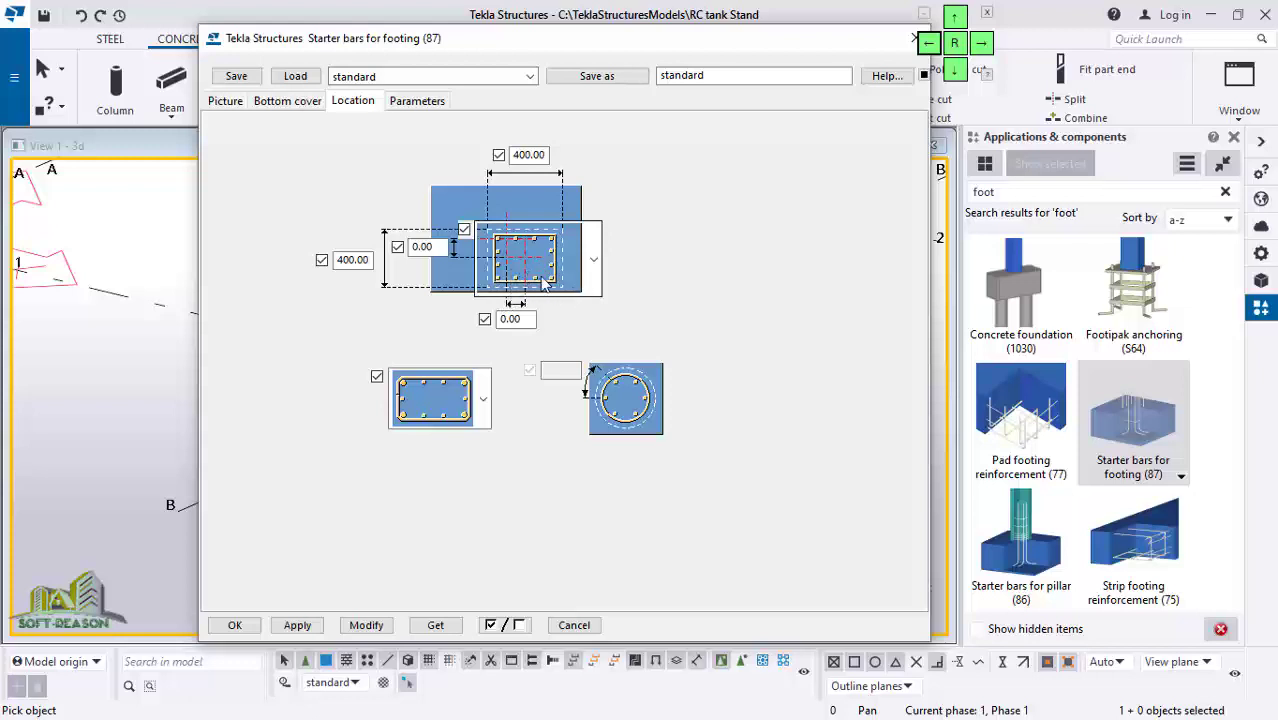
{"action": "left_click", "coordinate": [594, 266]}
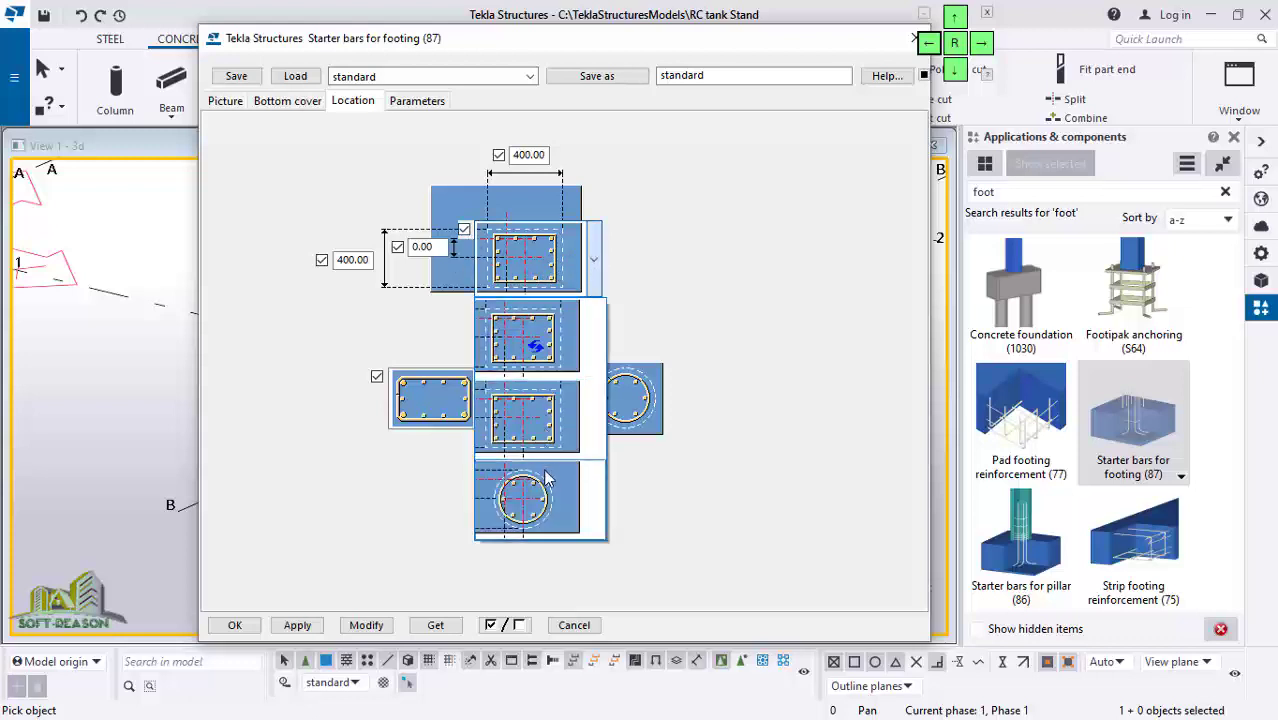
{"action": "left_click", "coordinate": [540, 497]}
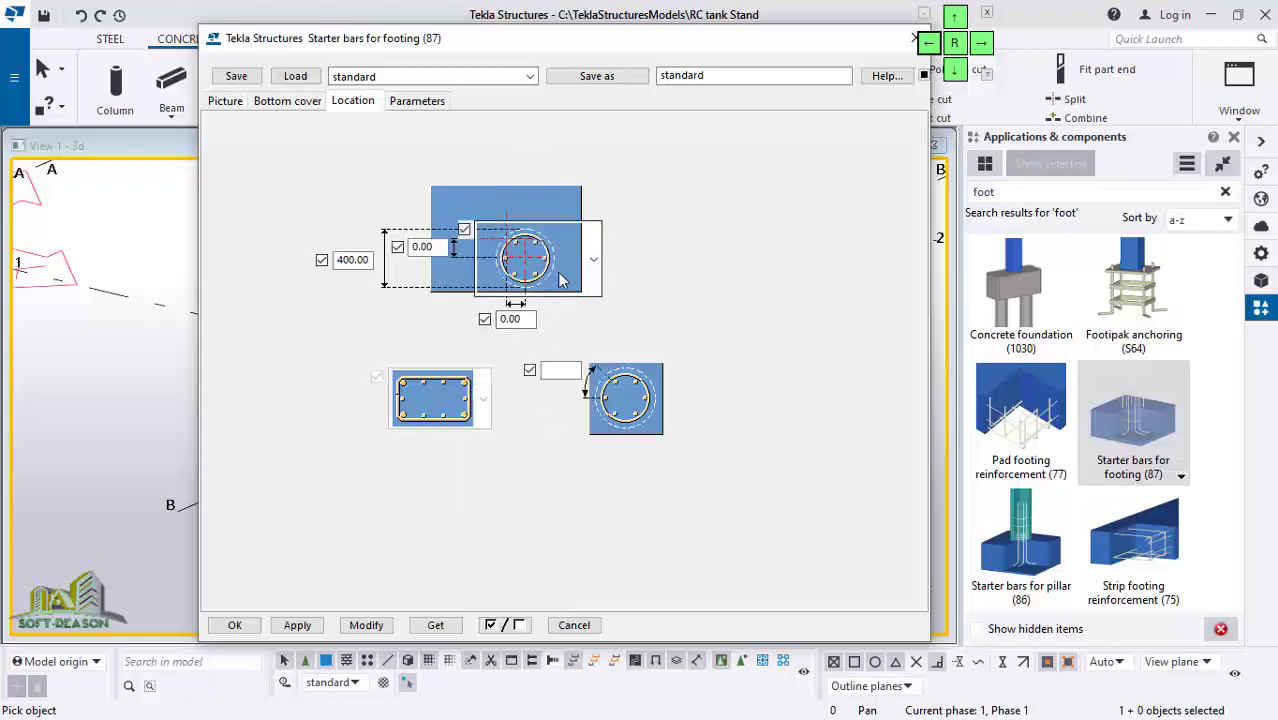
{"action": "double_click", "coordinate": [343, 260]}
{"action": "type", "text": "3"}
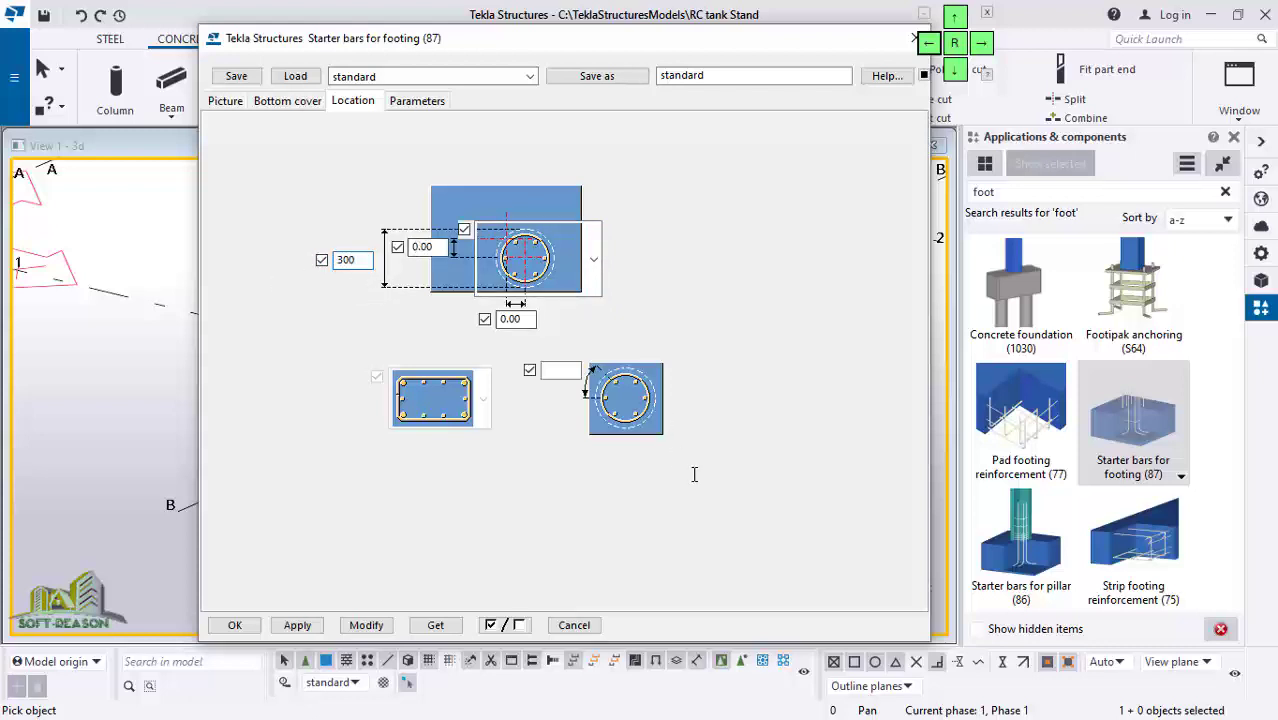
Step: Enter the numbering prefix Y for the starter component's side bars, corner bars and stirrups
{"action": "left_click", "coordinate": [417, 100]}
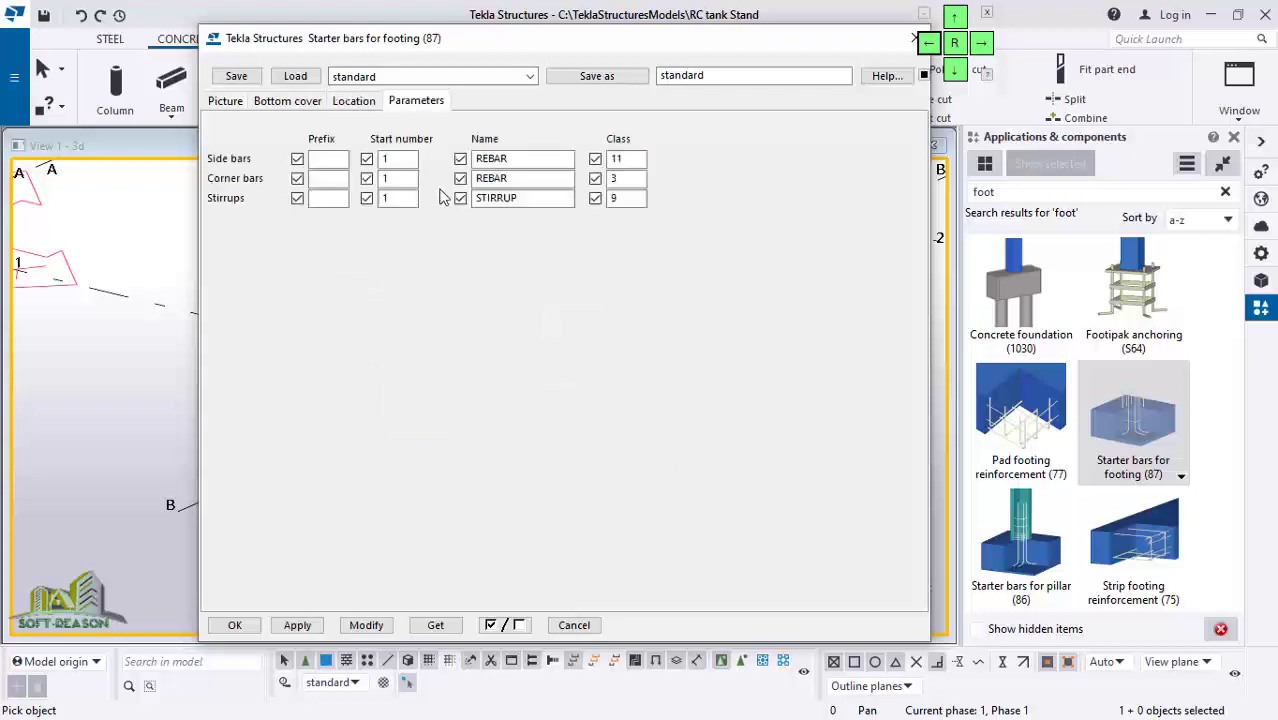
{"action": "left_click", "coordinate": [327, 160]}
{"action": "type", "text": "Y"}
{"action": "left_click", "coordinate": [330, 180]}
{"action": "type", "text": "Y"}
{"action": "left_click", "coordinate": [330, 199]}
{"action": "type", "text": "Y"}
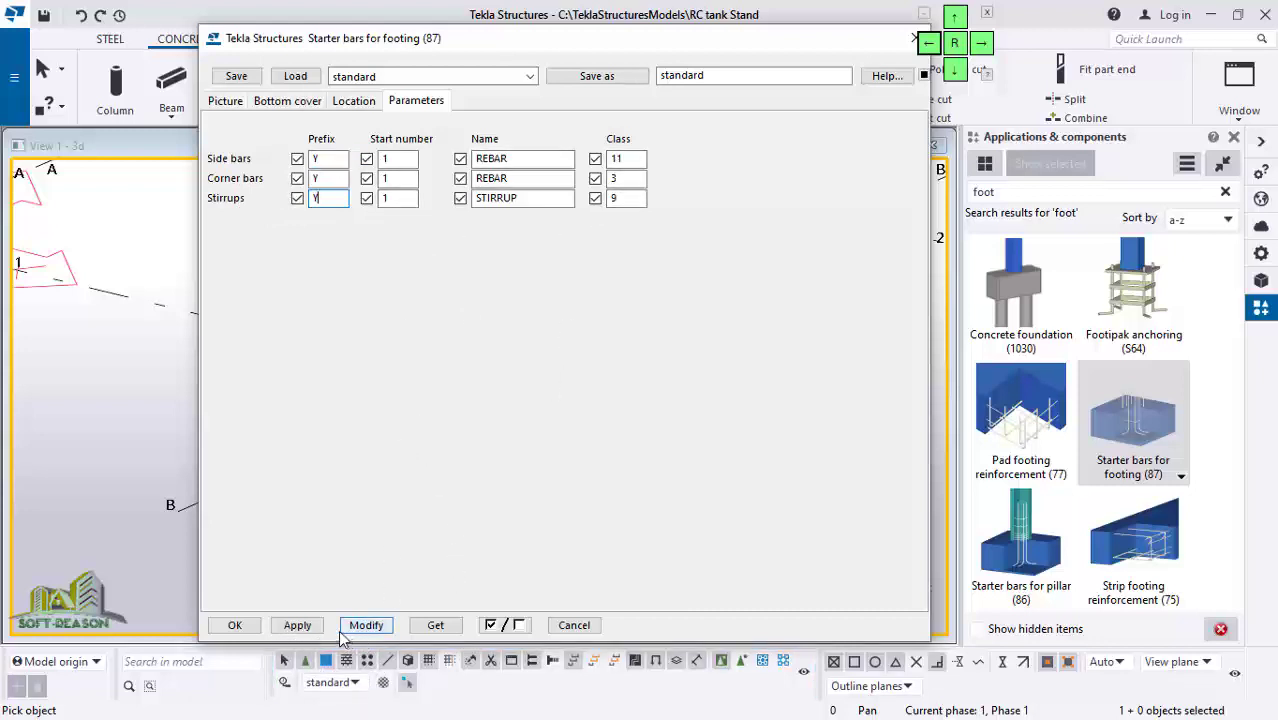
Step: Accept the starter bar settings and apply the component to the pad footing under the column at B-1
{"action": "left_click", "coordinate": [232, 625]}
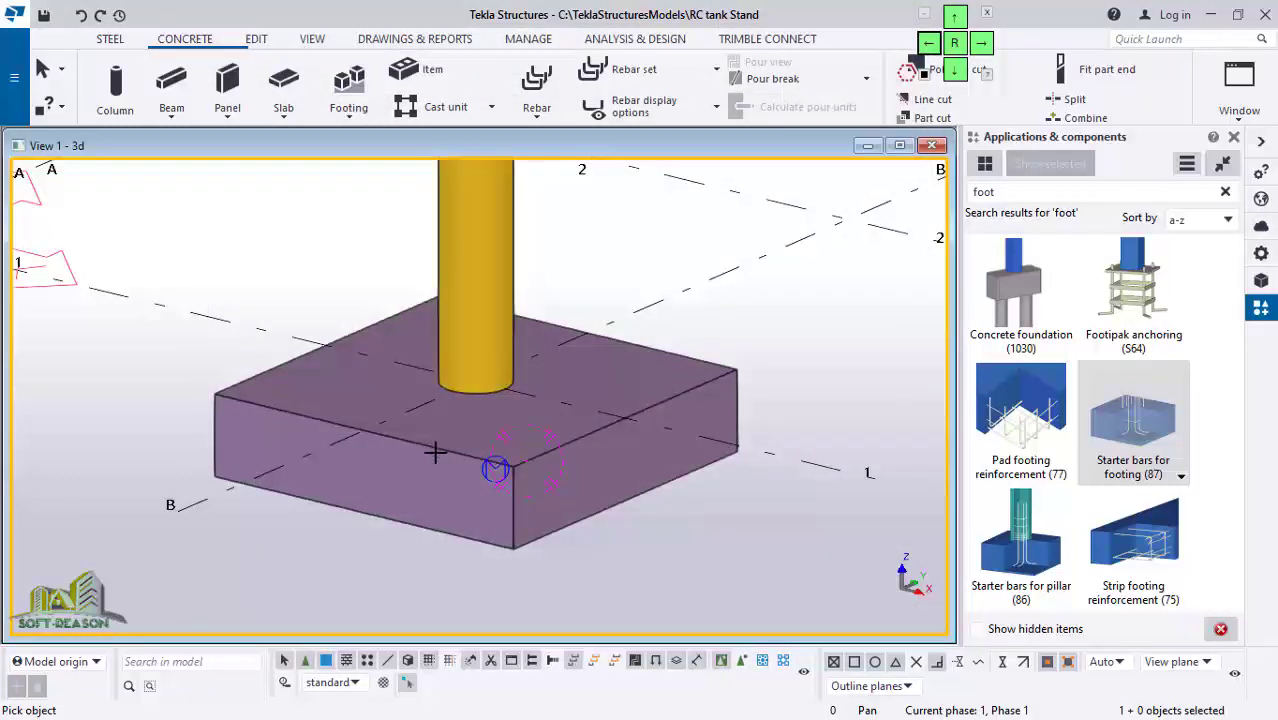
{"action": "left_click", "coordinate": [435, 461]}
{"action": "scroll", "coordinate": [500, 460], "scroll_direction": "up", "scroll_amount": 3}
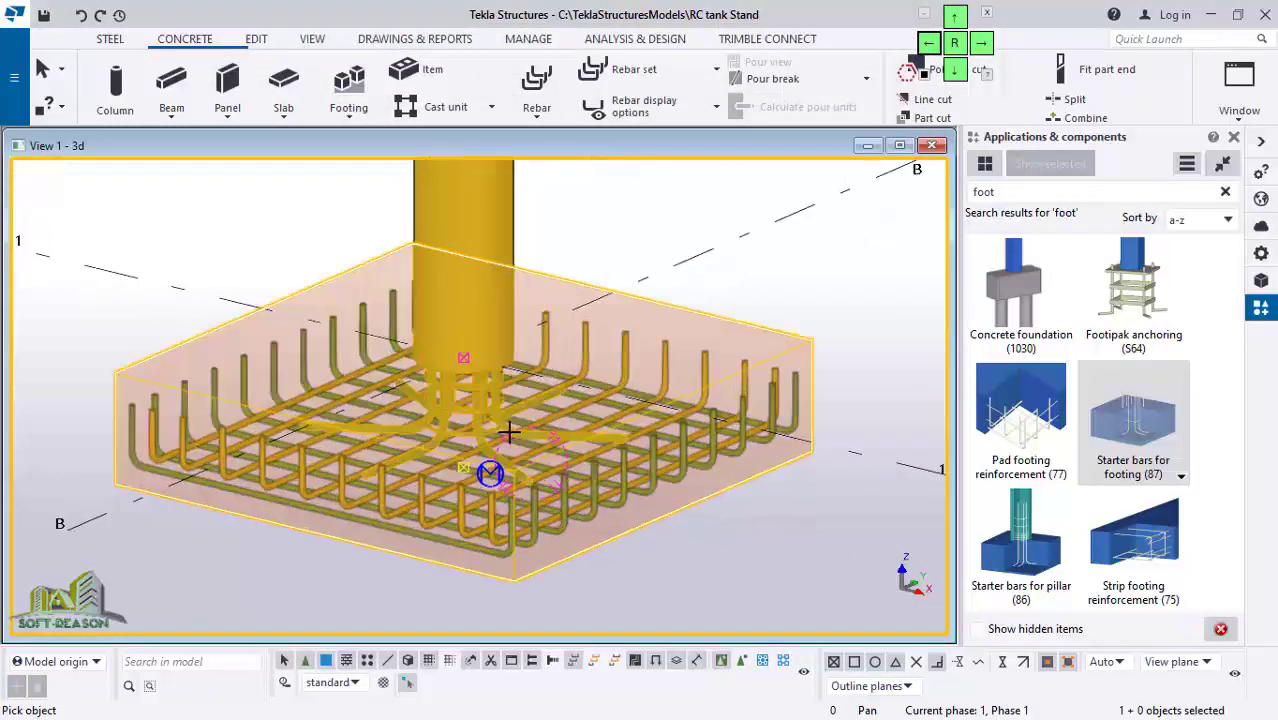
{"action": "scroll", "coordinate": [591, 505], "scroll_direction": "up", "scroll_amount": 3}
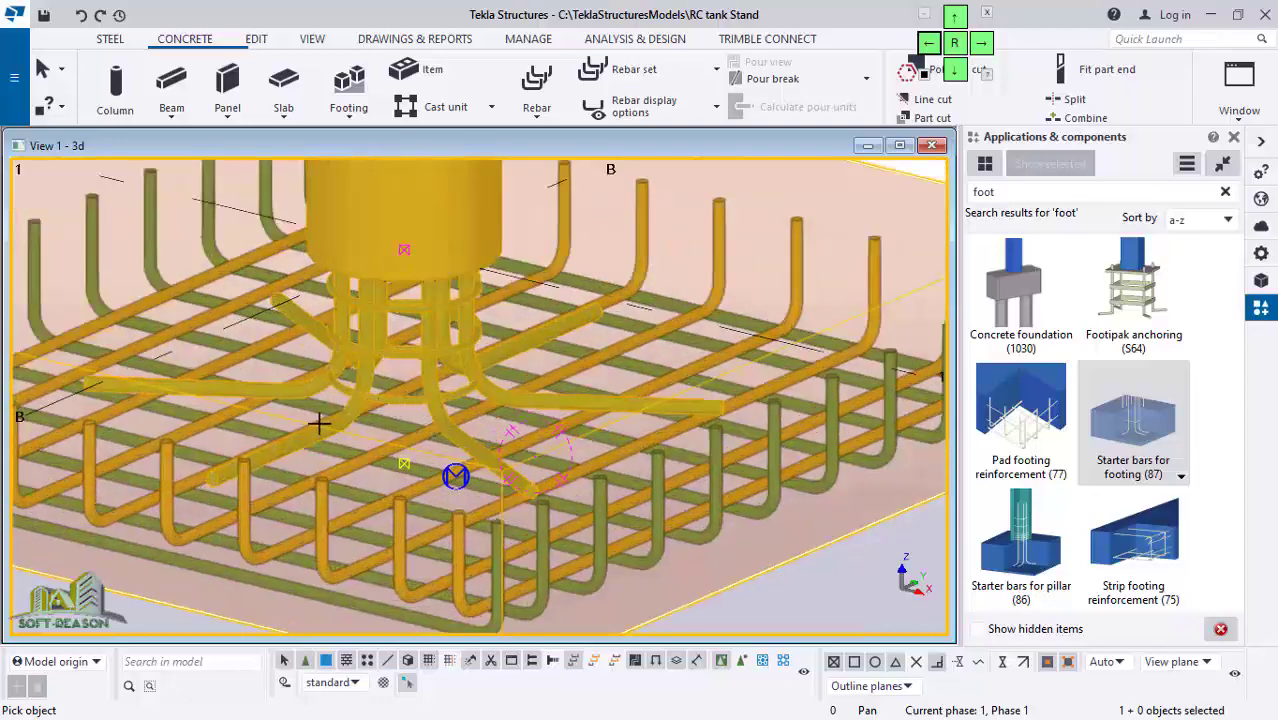
{"action": "scroll", "coordinate": [410, 480], "scroll_direction": "down", "scroll_amount": 5}
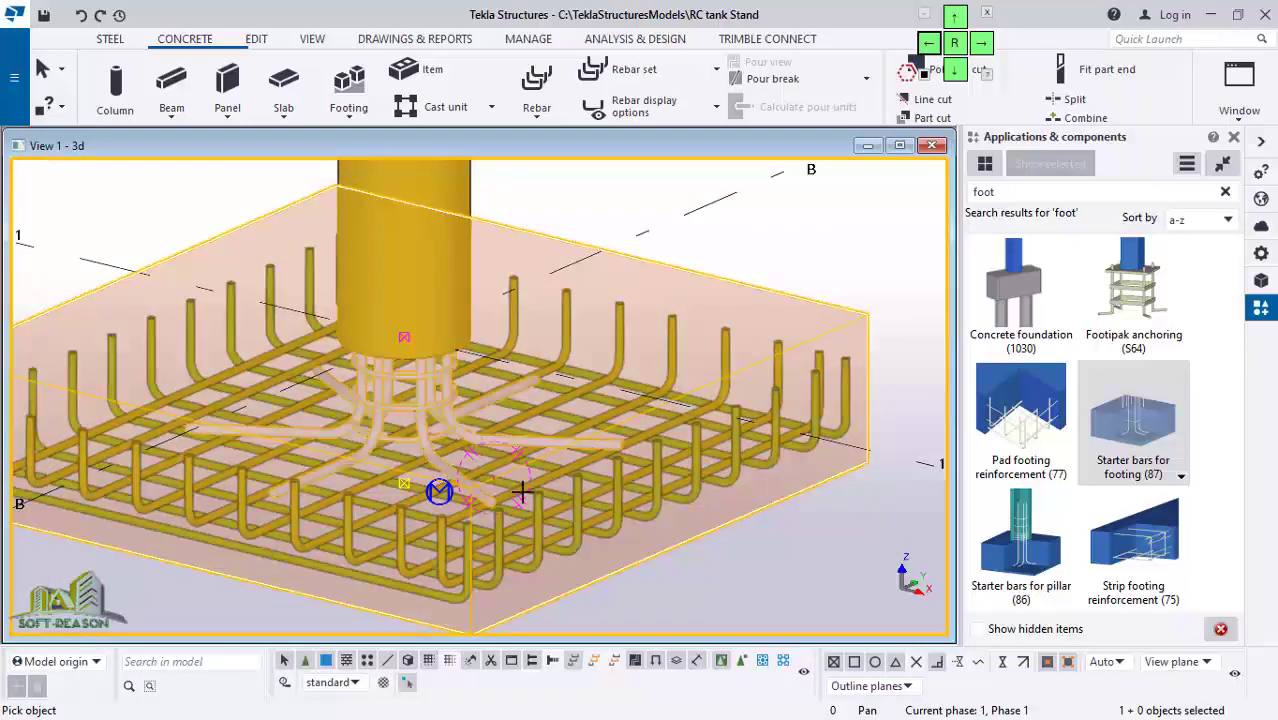
{"action": "scroll", "coordinate": [521, 490], "scroll_direction": "down", "scroll_amount": 4}
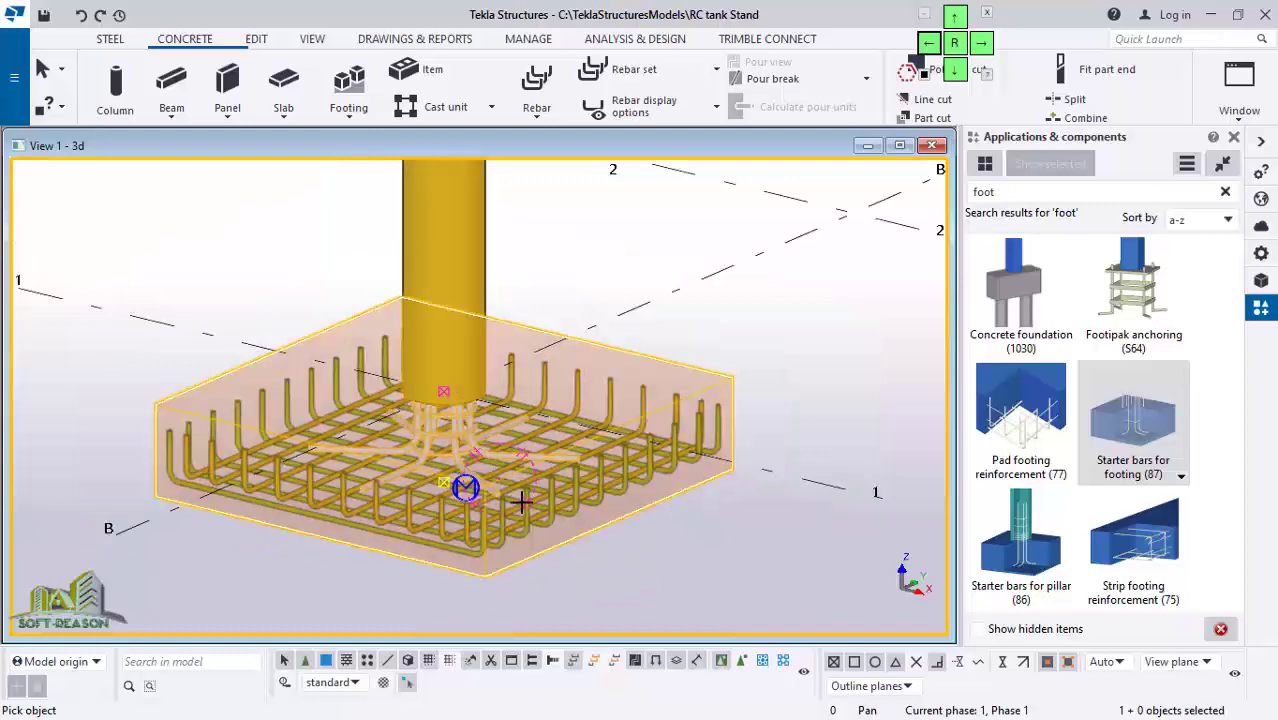
{"action": "scroll", "coordinate": [424, 515], "scroll_direction": "down", "scroll_amount": 2}
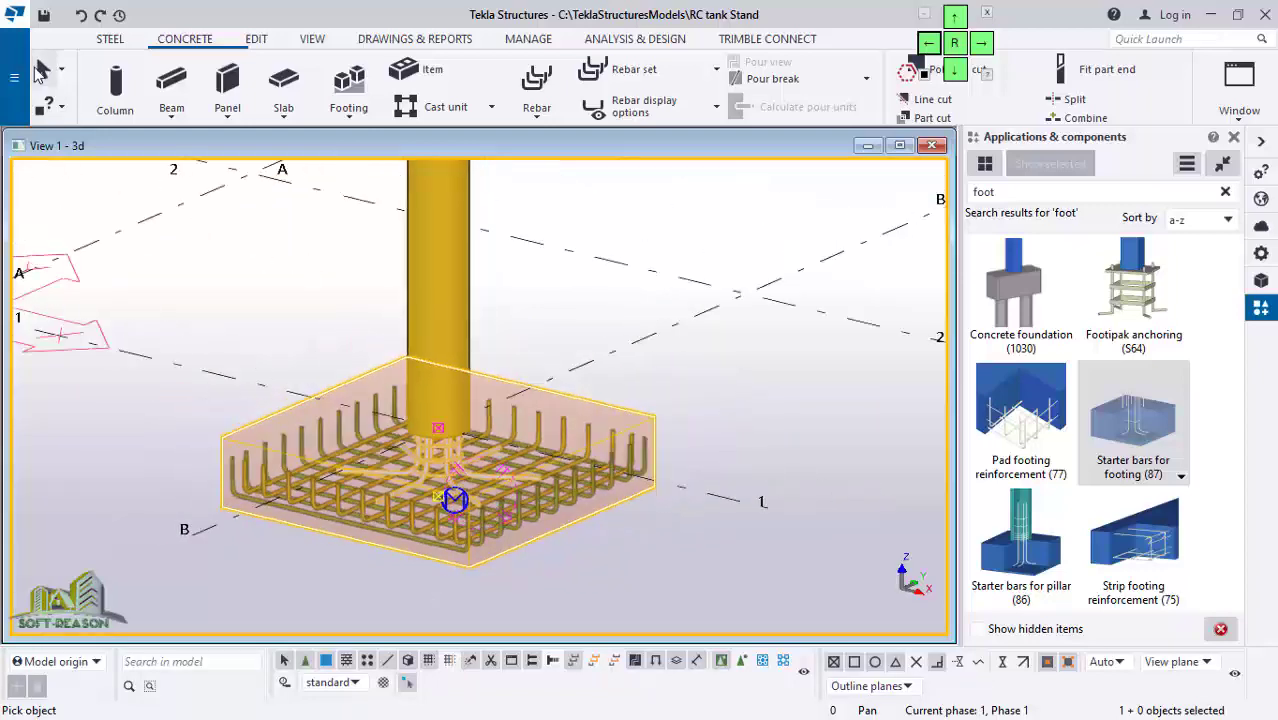
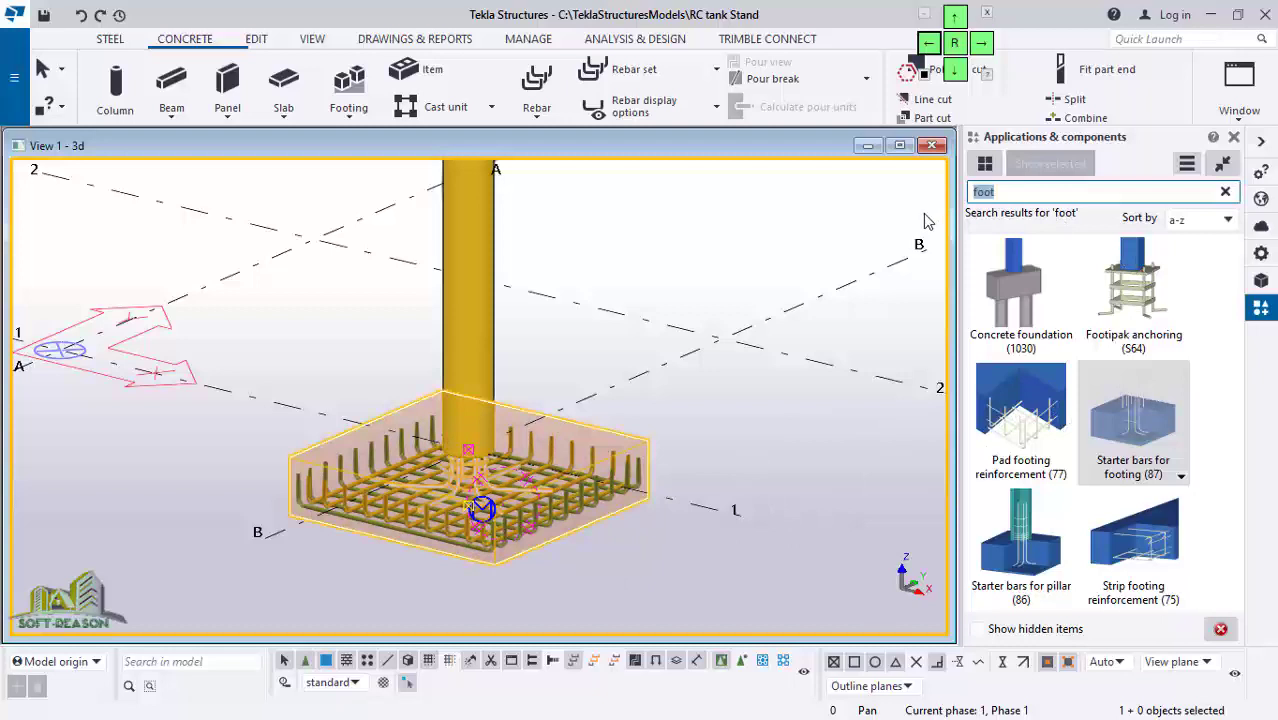
Step: Search the component catalog for REBAR and open the Round column reinforcement (82) properties
{"action": "type", "text": "R"}
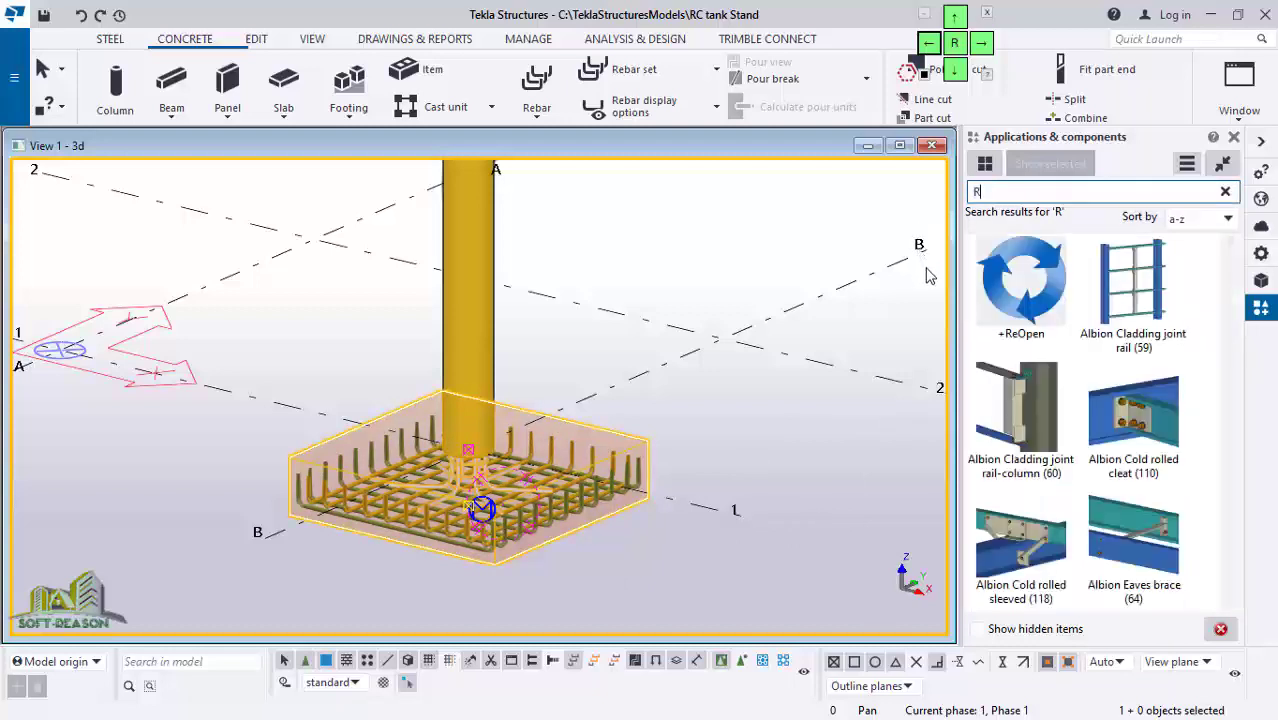
{"action": "type", "text": "E"}
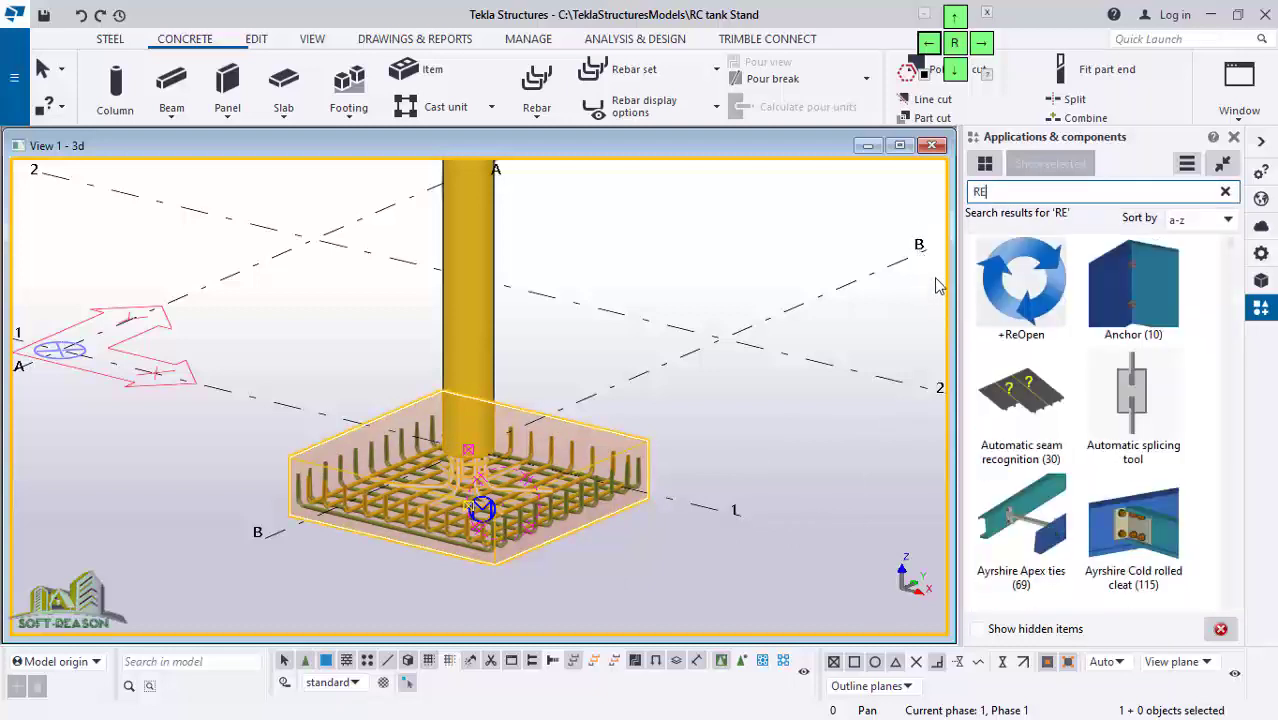
{"action": "type", "text": "BAR"}
{"action": "scroll", "coordinate": [1175, 547], "scroll_direction": "down", "scroll_amount": 1}
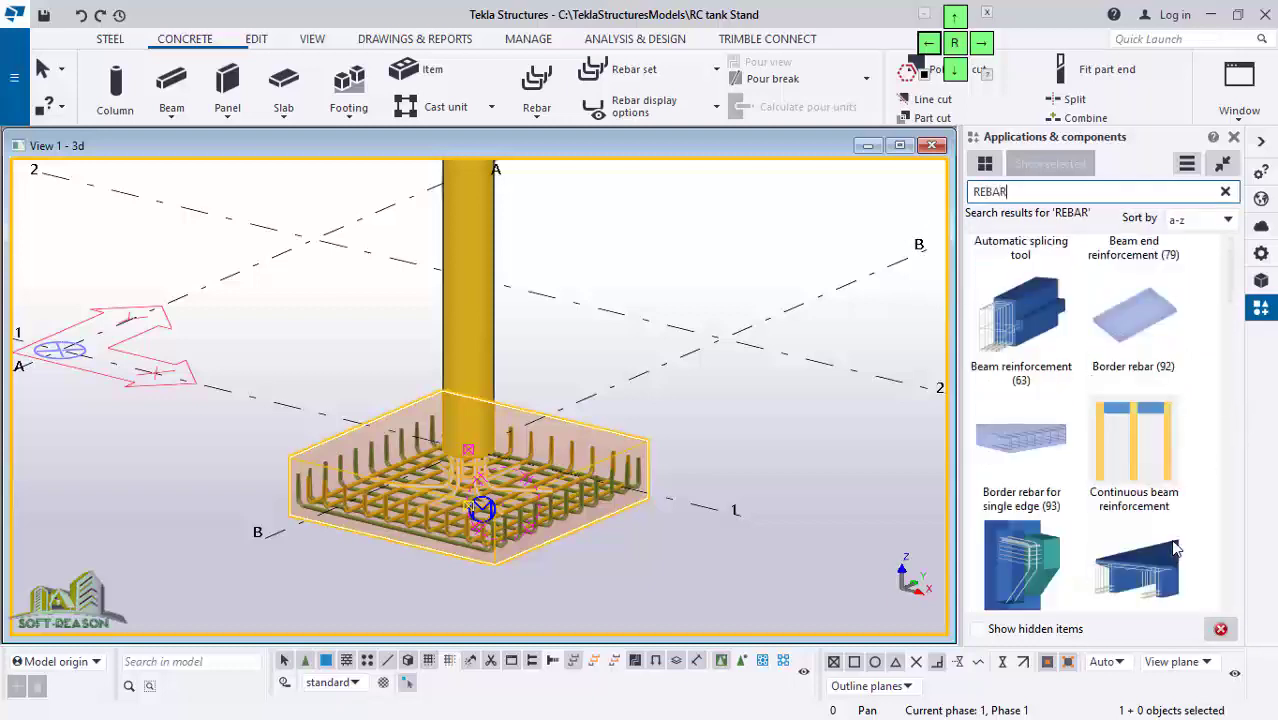
{"action": "scroll", "coordinate": [1175, 547], "scroll_direction": "down", "scroll_amount": 9}
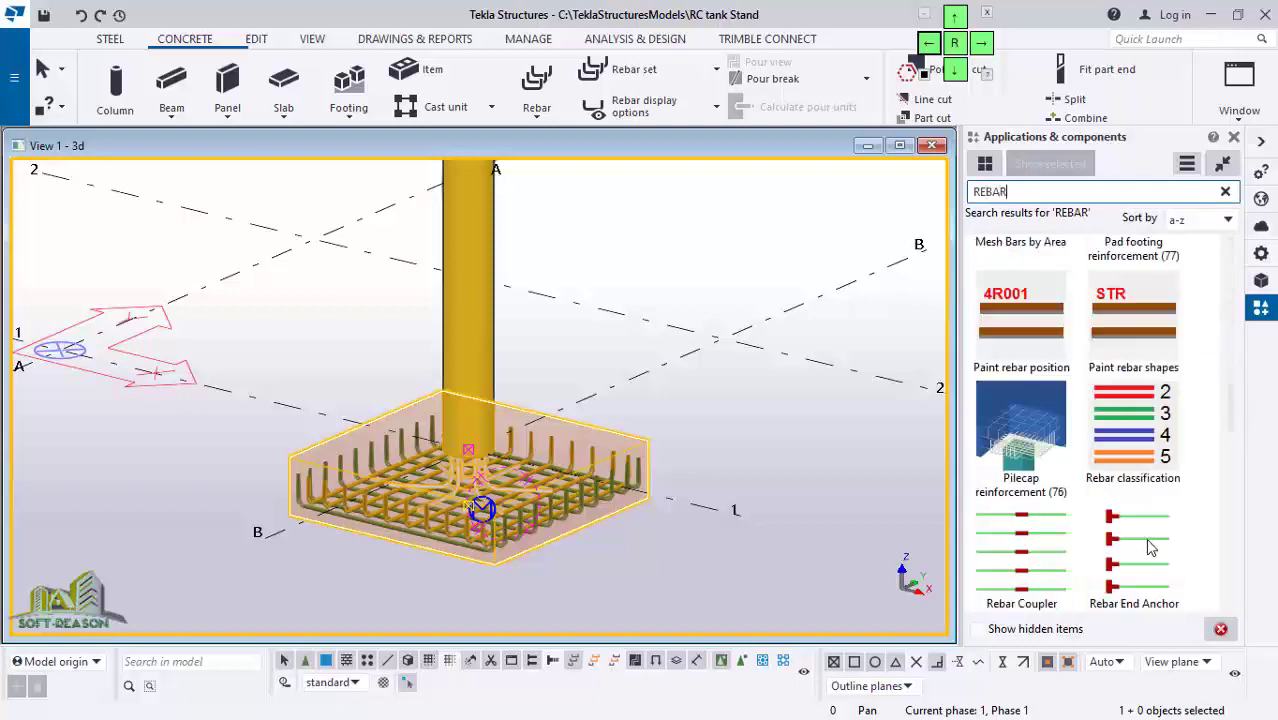
{"action": "scroll", "coordinate": [1148, 547], "scroll_direction": "down", "scroll_amount": 5}
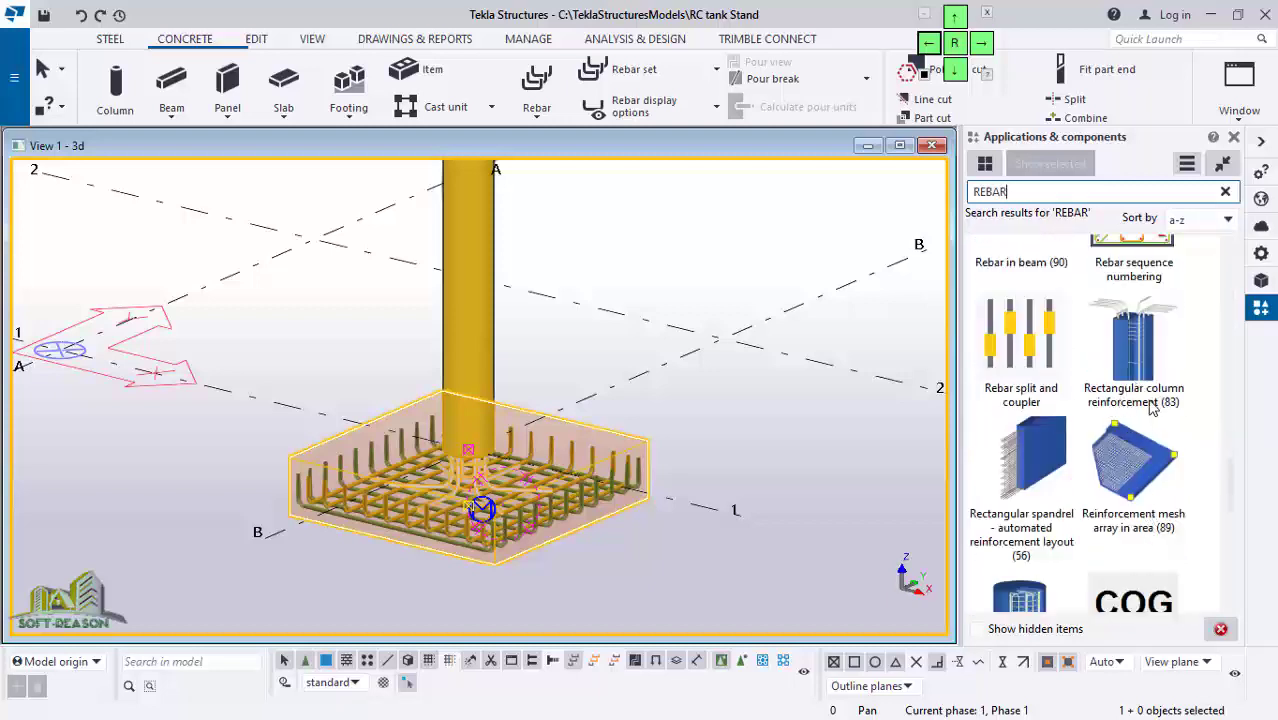
{"action": "scroll", "coordinate": [1128, 405], "scroll_direction": "down", "scroll_amount": 3}
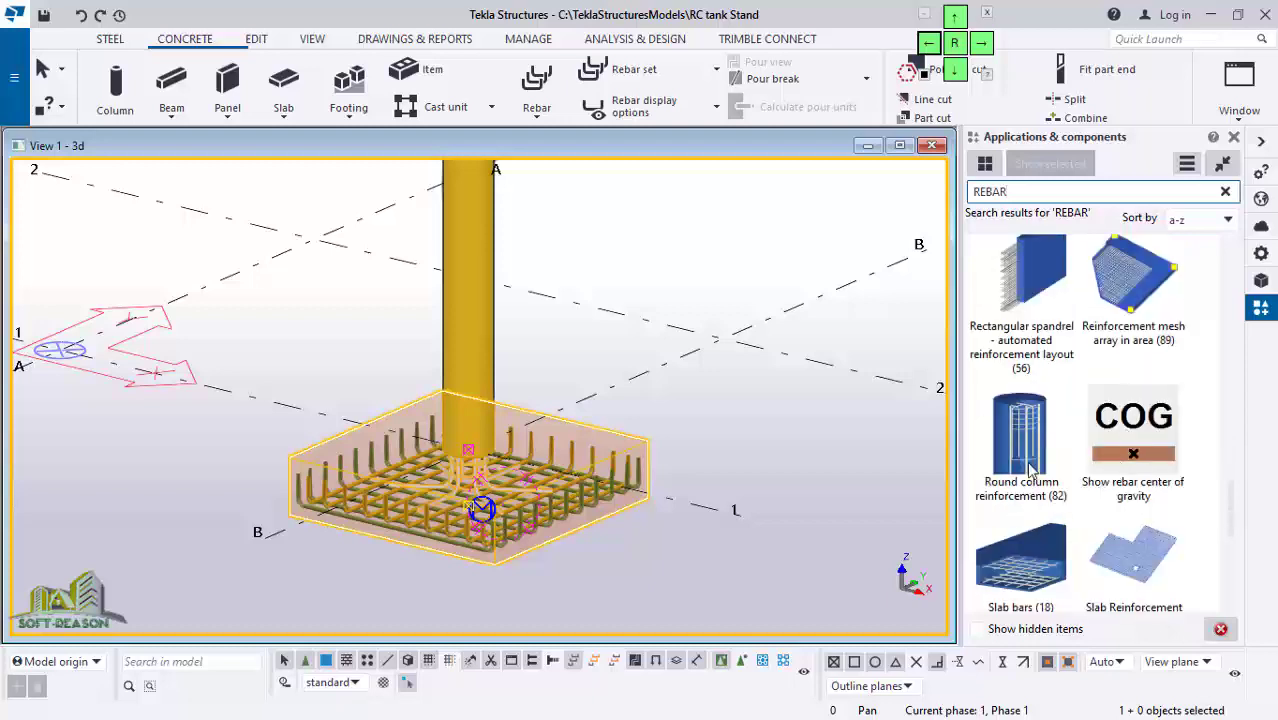
{"action": "left_click", "coordinate": [1033, 431]}
{"action": "double_click", "coordinate": [1027, 422]}
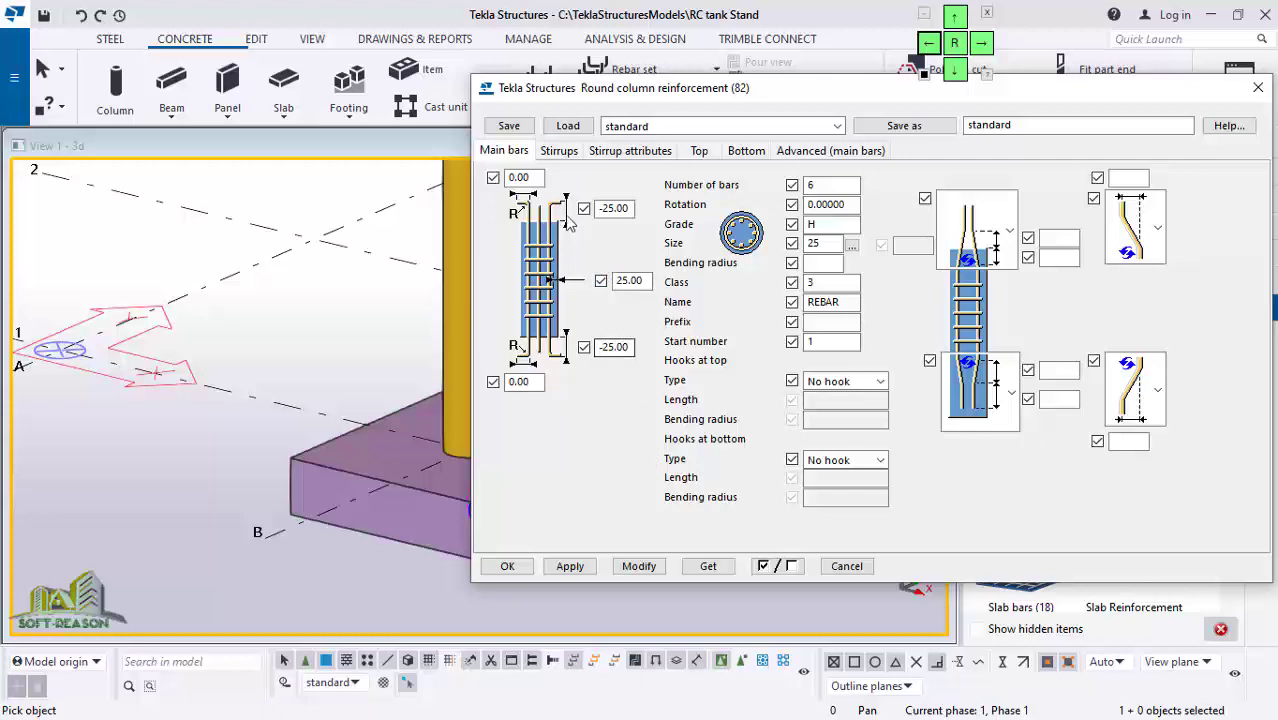
Step: Set the column stirrup spacing to 300 mm in zones 1 and 5
{"action": "left_click", "coordinate": [559, 150]}
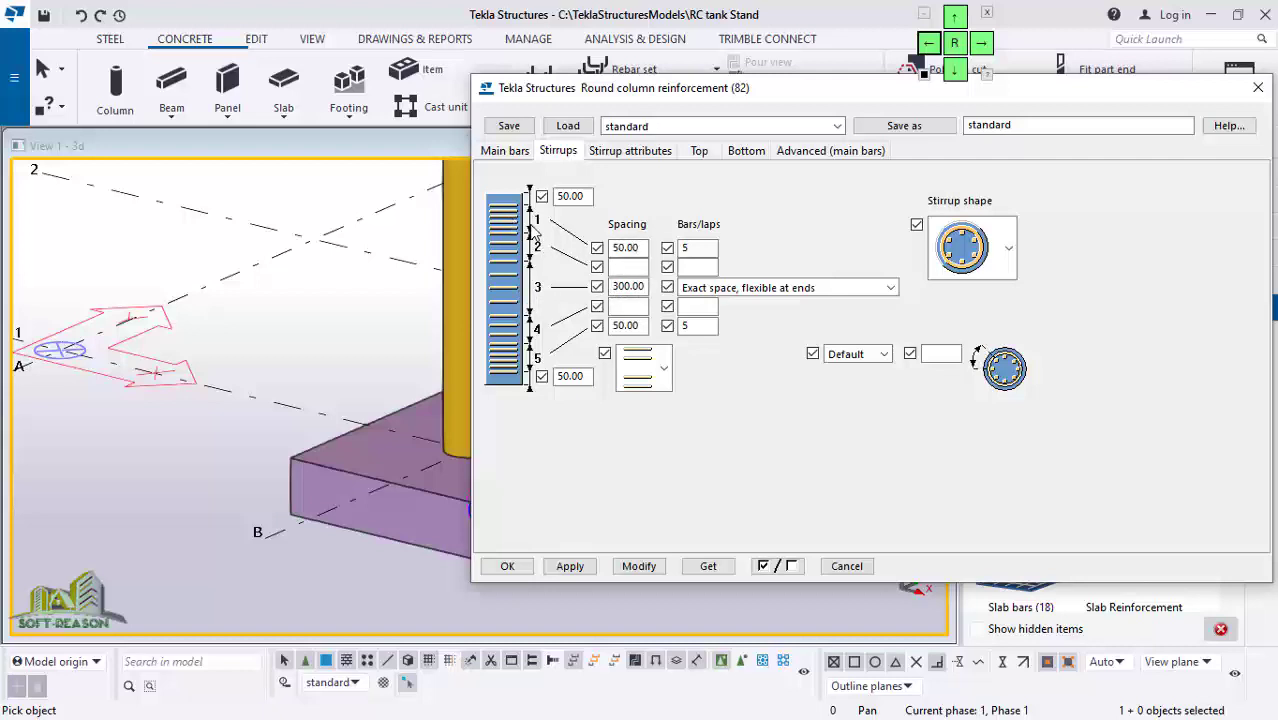
{"action": "double_click", "coordinate": [612, 248]}
{"action": "type", "text": "300"}
{"action": "double_click", "coordinate": [626, 325]}
{"action": "type", "text": "3"}
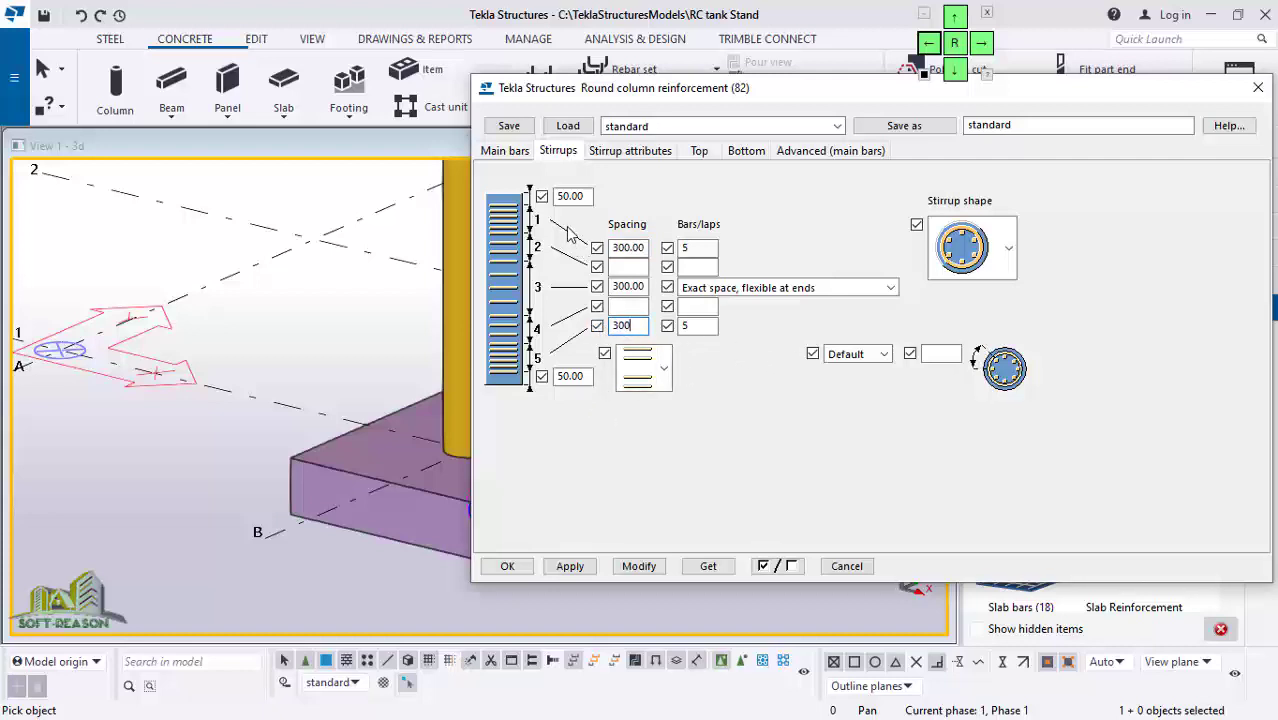
Step: Review the stirrup attributes and the top and bottom bar settings of the round column reinforcement
{"action": "left_click", "coordinate": [623, 157]}
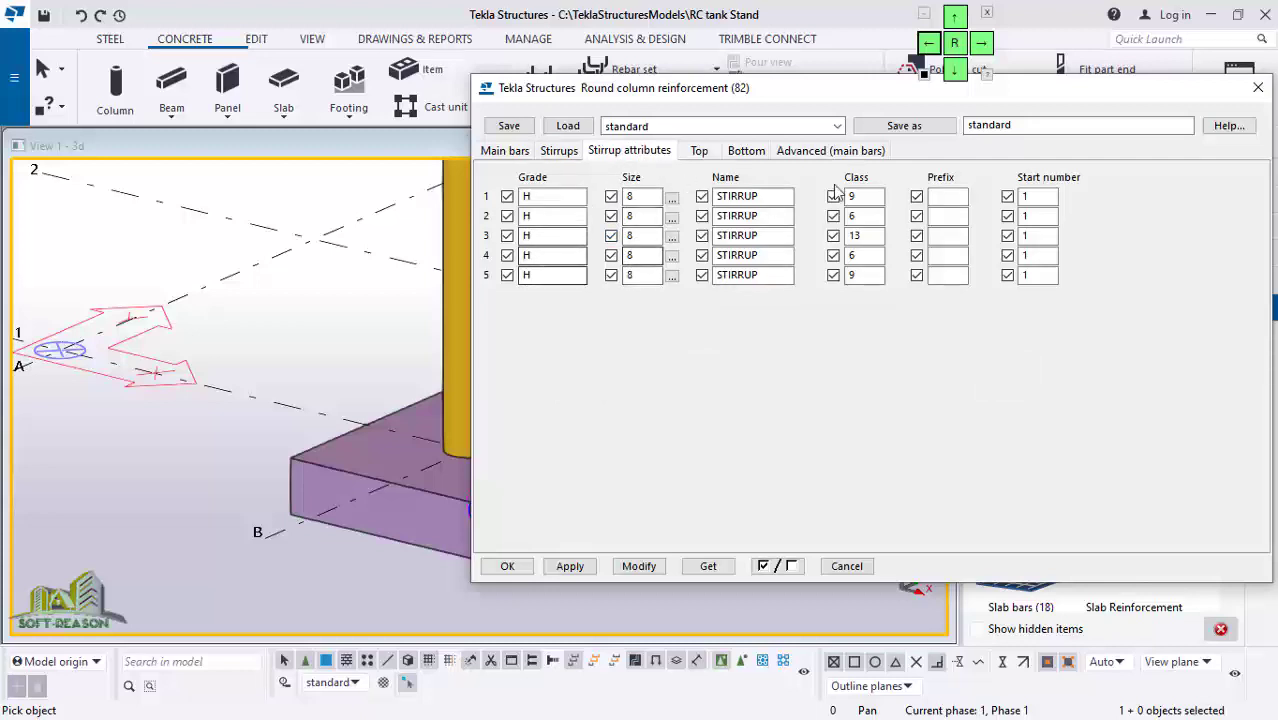
{"action": "left_click", "coordinate": [714, 155]}
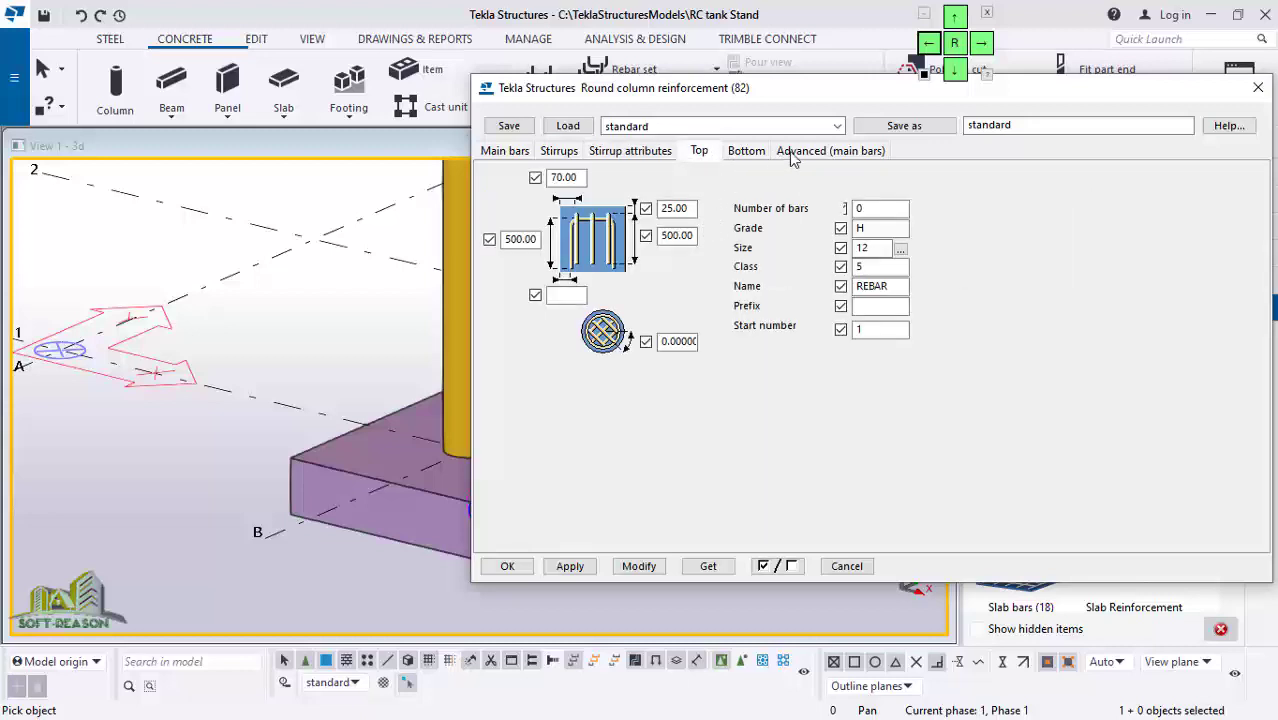
{"action": "left_click", "coordinate": [755, 153]}
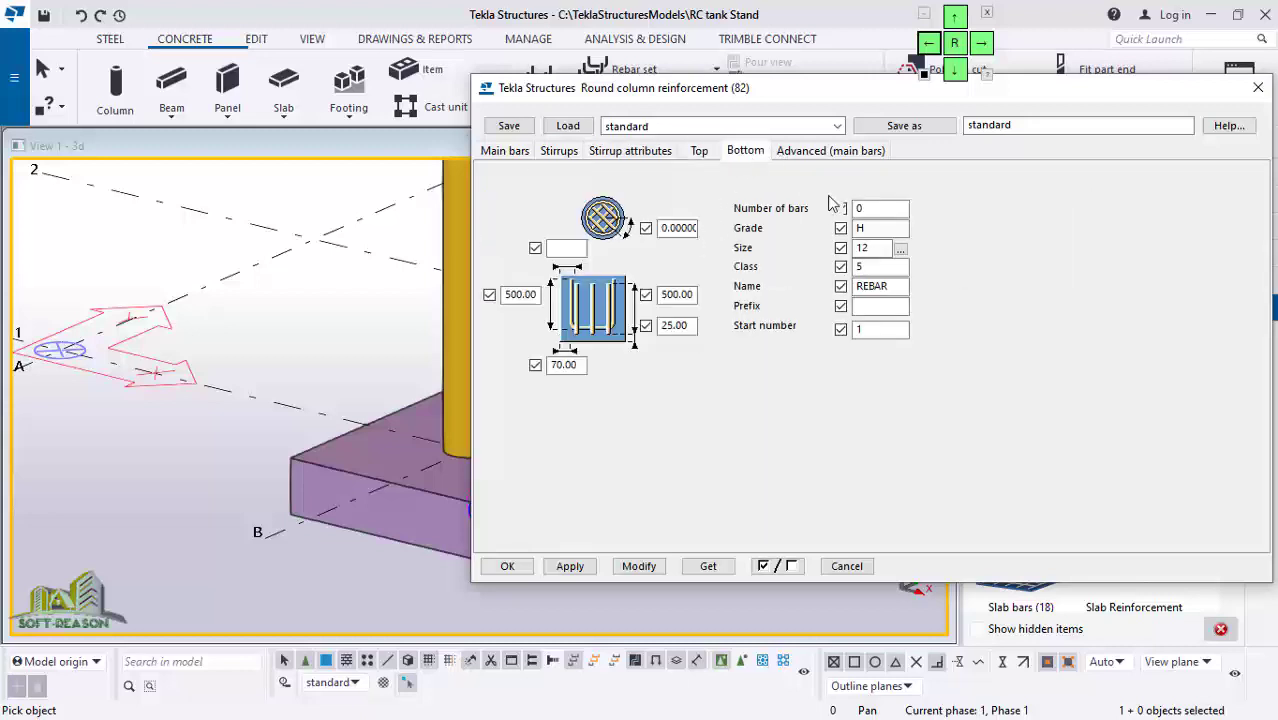
Step: Set the column's main bar size to 16 and give the bars a 90 degree hook at the top
{"action": "left_click", "coordinate": [505, 151]}
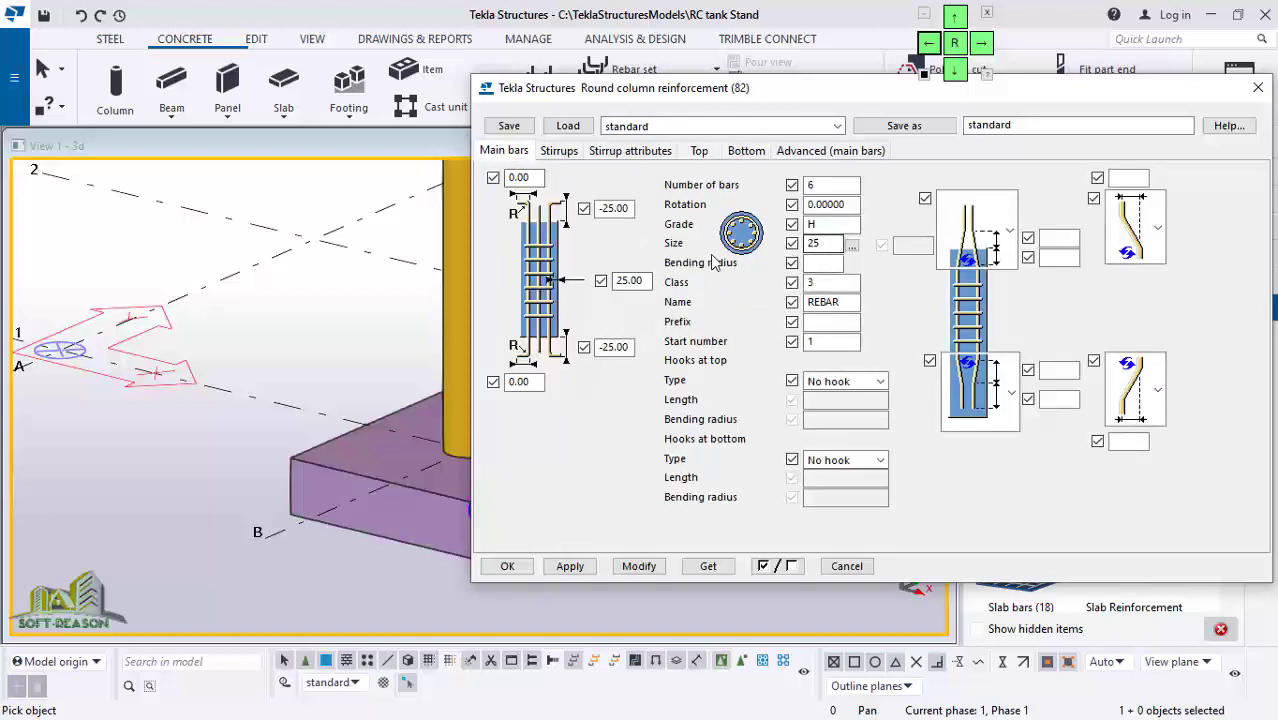
{"action": "double_click", "coordinate": [801, 246]}
{"action": "key", "text": "BackSpace"}
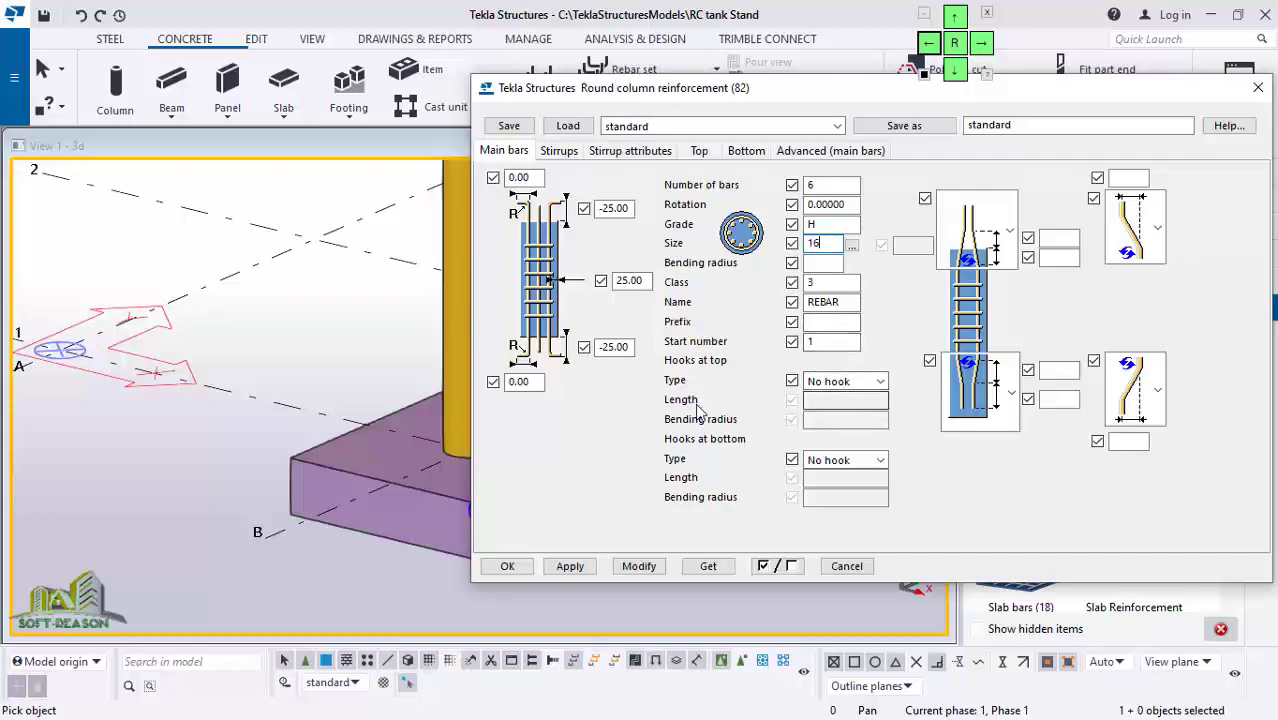
{"action": "left_click", "coordinate": [792, 381]}
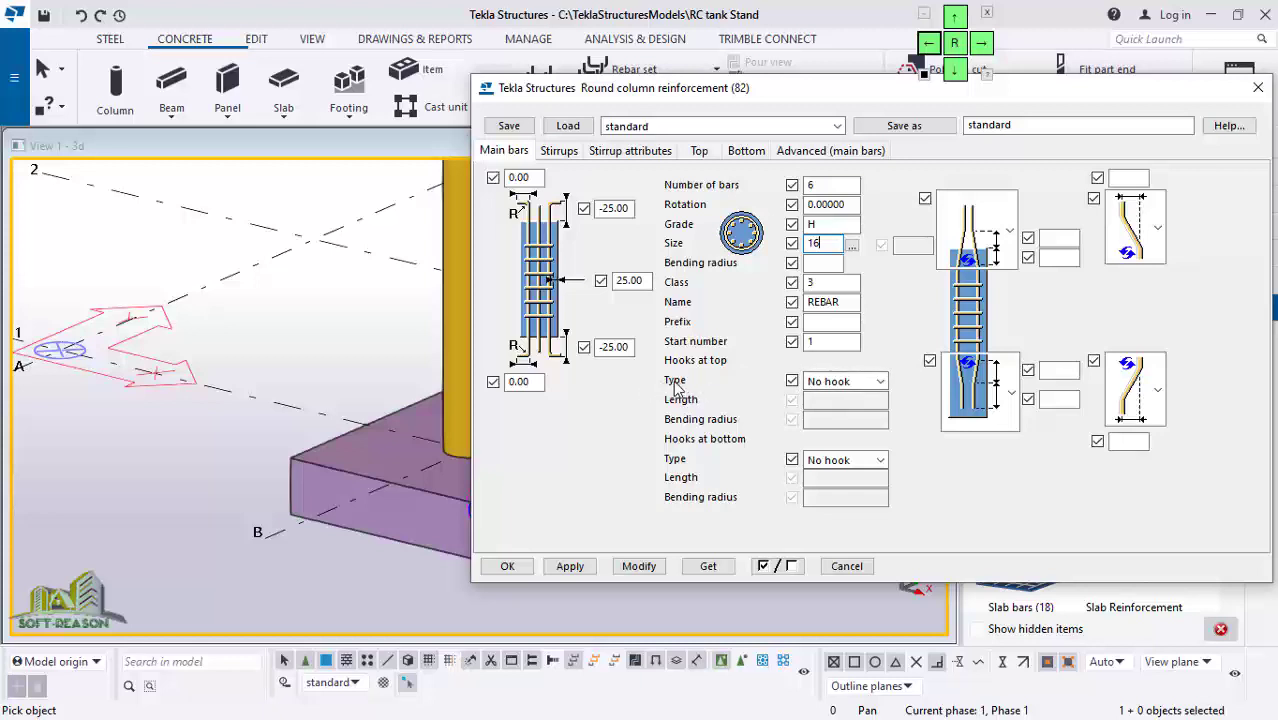
{"action": "left_click", "coordinate": [880, 381]}
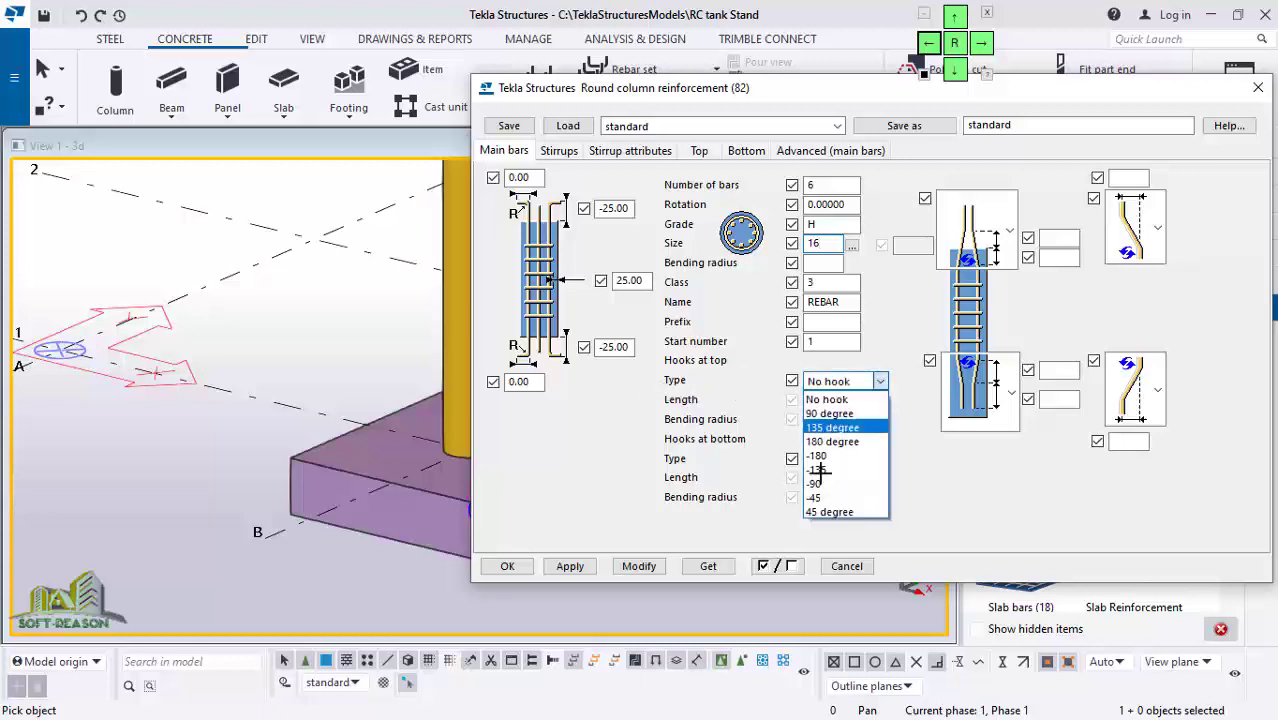
{"action": "left_click", "coordinate": [829, 413]}
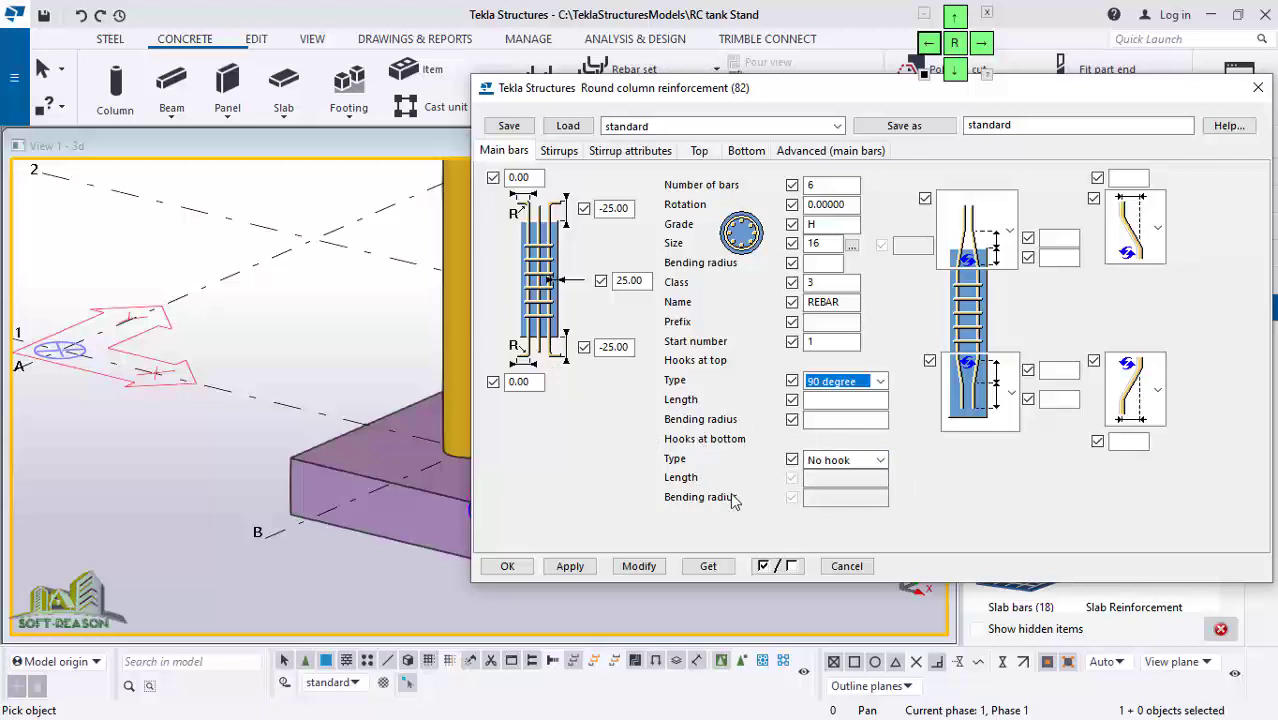
Step: Accept the settings and apply the round column reinforcement to the column at B-1
{"action": "left_click", "coordinate": [574, 569]}
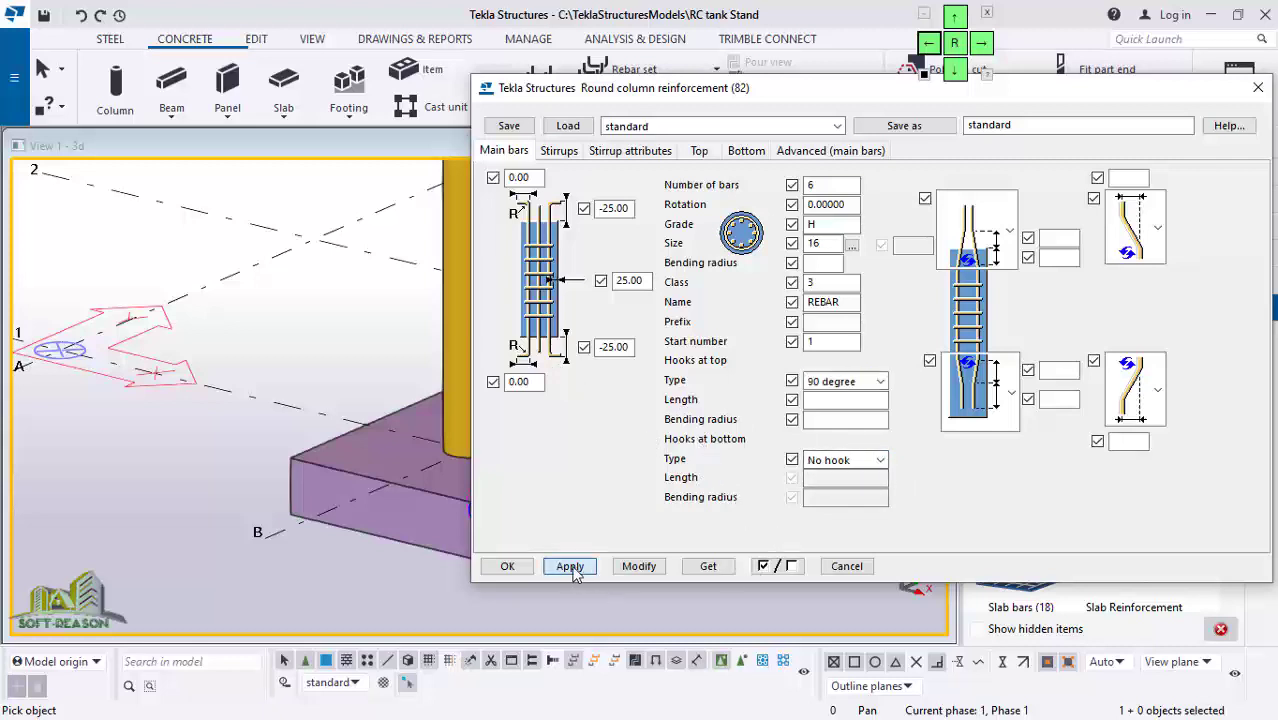
{"action": "left_click", "coordinate": [507, 566]}
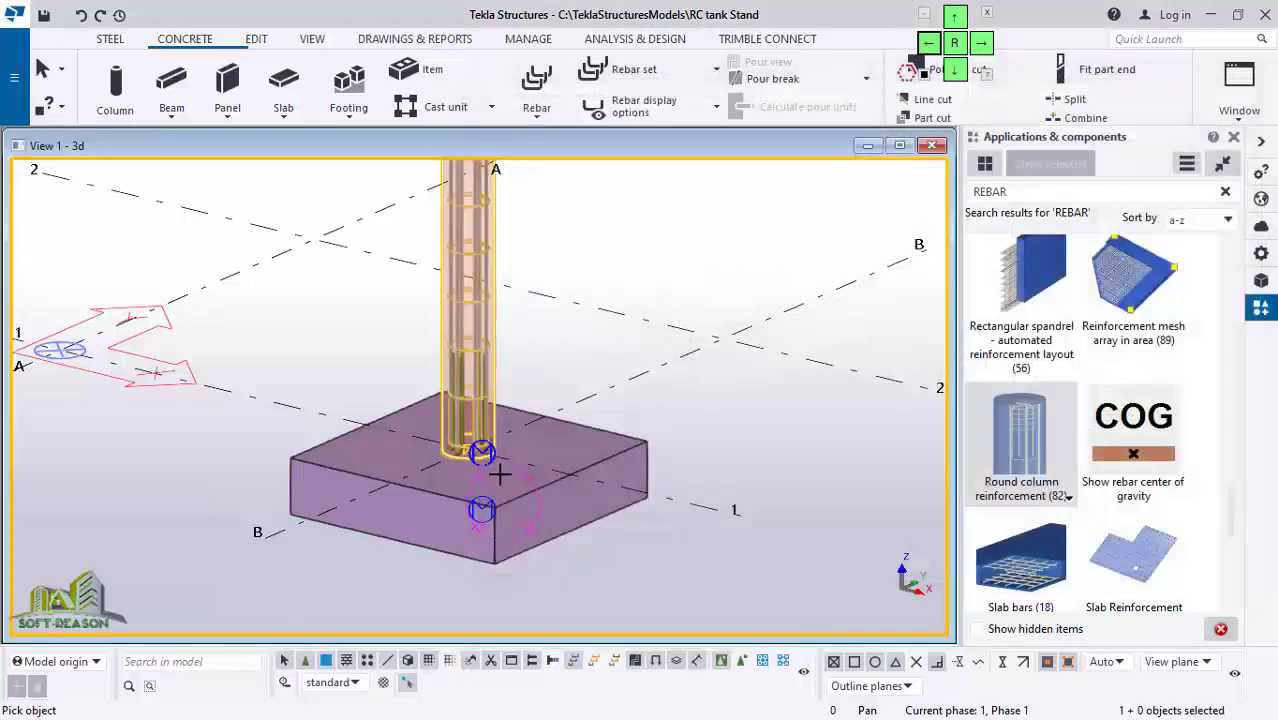
{"action": "scroll", "coordinate": [473, 408], "scroll_direction": "down", "scroll_amount": 2}
{"action": "scroll", "coordinate": [473, 408], "scroll_direction": "up", "scroll_amount": 3}
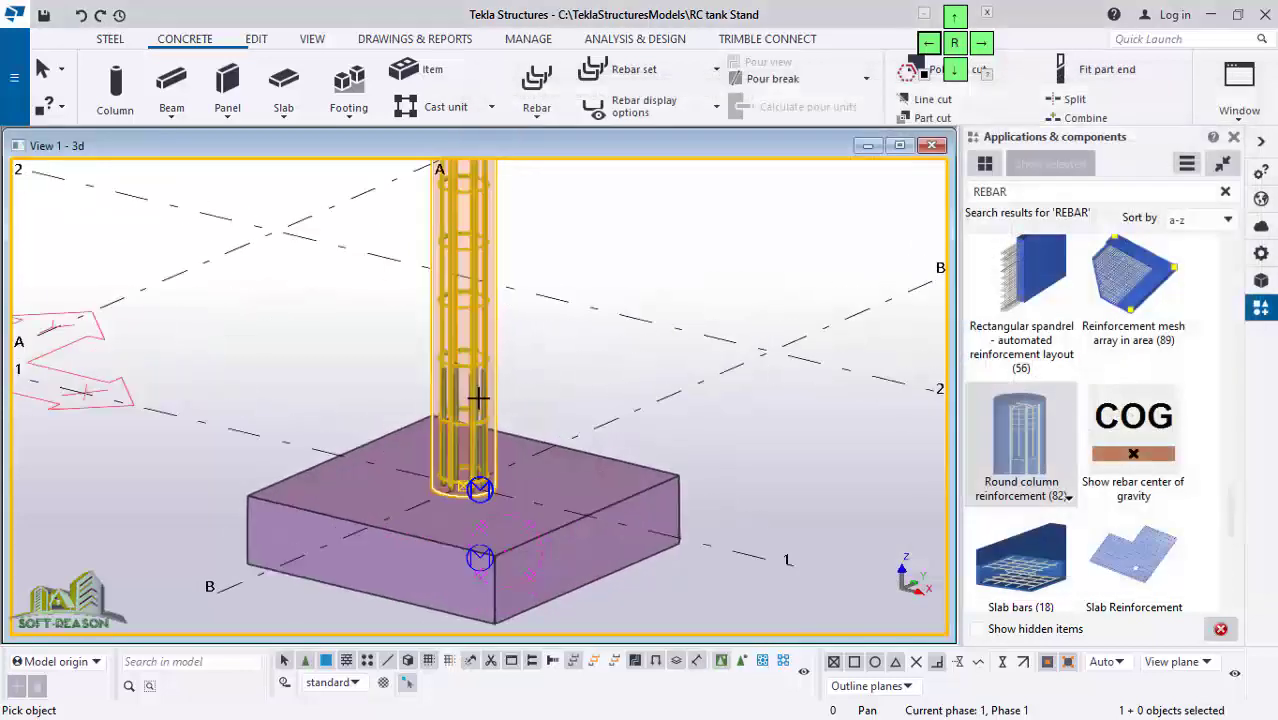
Step: Examine the reinforcement cage of the column at B-1, from the hooked bars at its top down to the footing
{"action": "scroll", "coordinate": [522, 513], "scroll_direction": "down", "scroll_amount": 2}
{"action": "scroll", "coordinate": [514, 354], "scroll_direction": "down", "scroll_amount": 5}
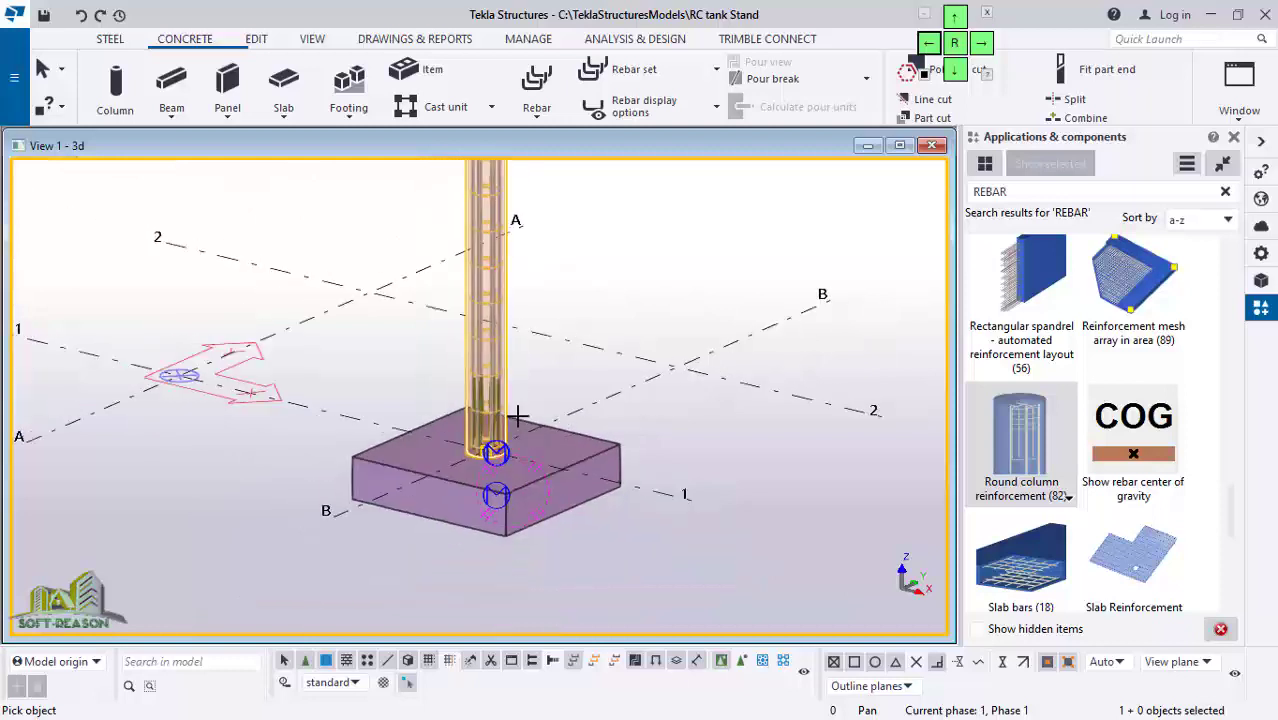
{"action": "scroll", "coordinate": [528, 460], "scroll_direction": "down", "scroll_amount": 4}
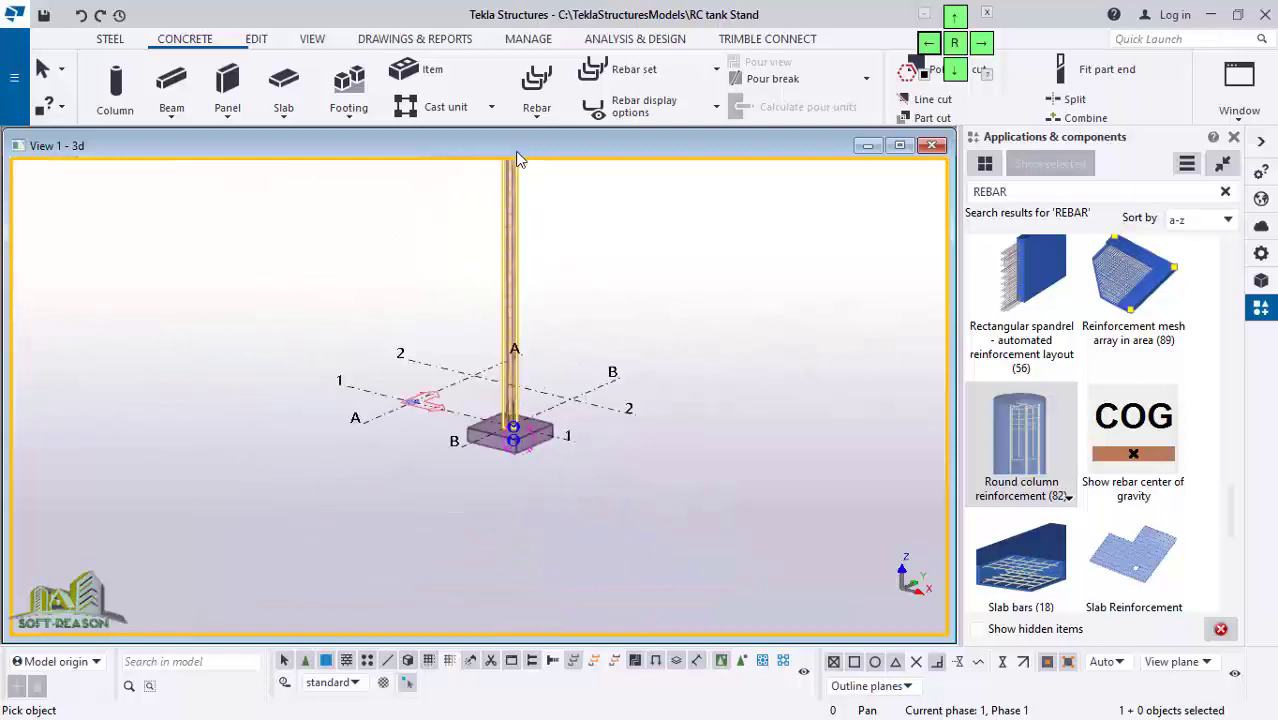
{"action": "scroll", "coordinate": [545, 257], "scroll_direction": "up", "scroll_amount": 3}
{"action": "scroll", "coordinate": [545, 257], "scroll_direction": "up", "scroll_amount": 8}
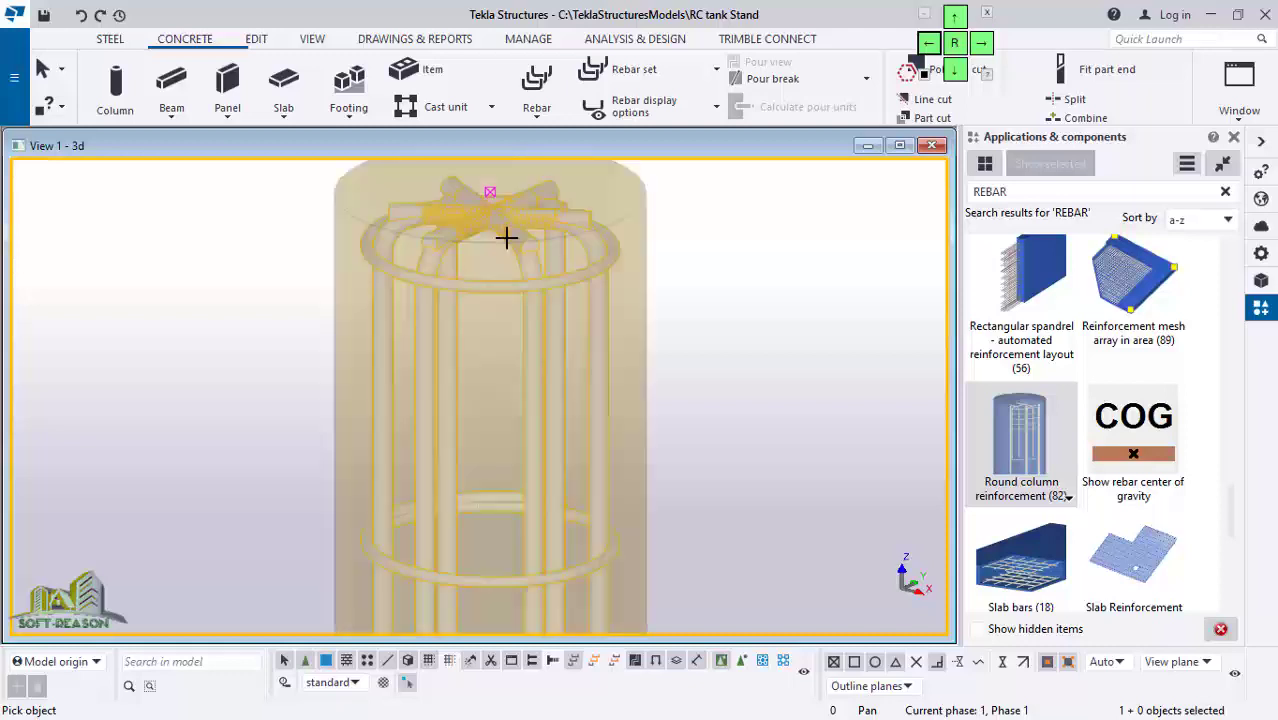
{"action": "scroll", "coordinate": [548, 228], "scroll_direction": "down", "scroll_amount": 10}
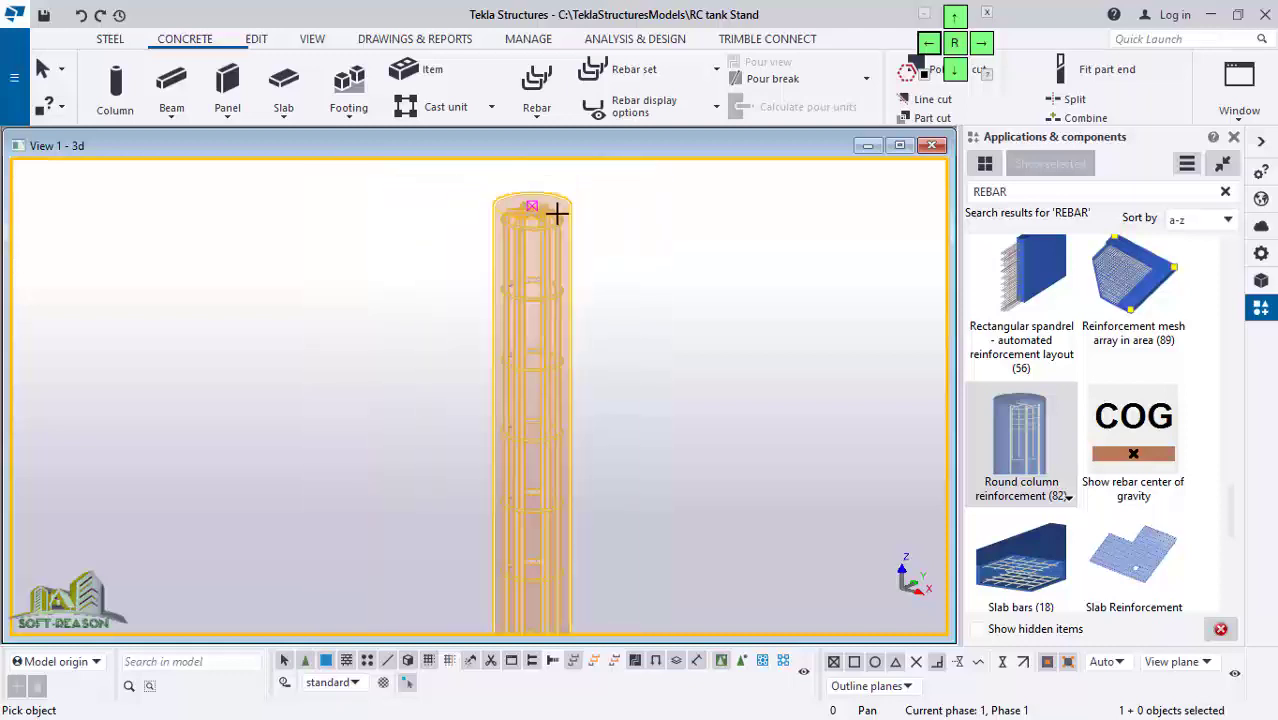
{"action": "scroll", "coordinate": [584, 350], "scroll_direction": "up", "scroll_amount": 3}
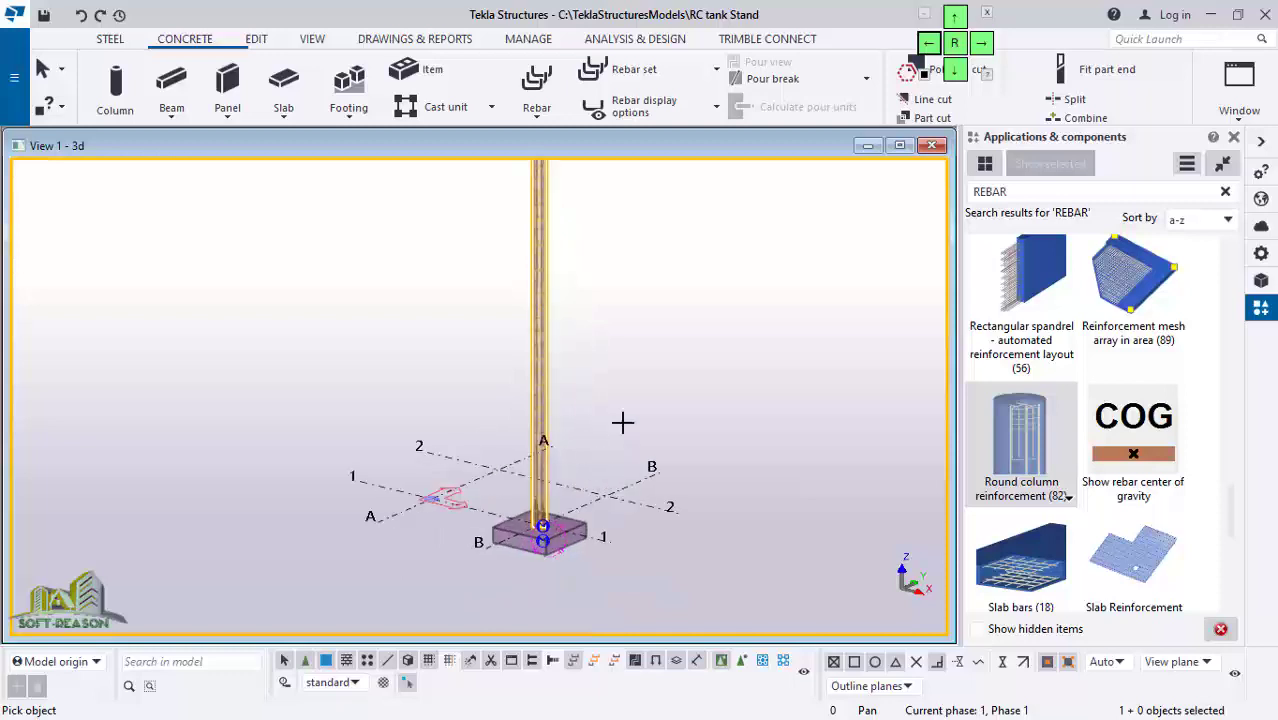
{"action": "scroll", "coordinate": [600, 330], "scroll_direction": "up", "scroll_amount": 2}
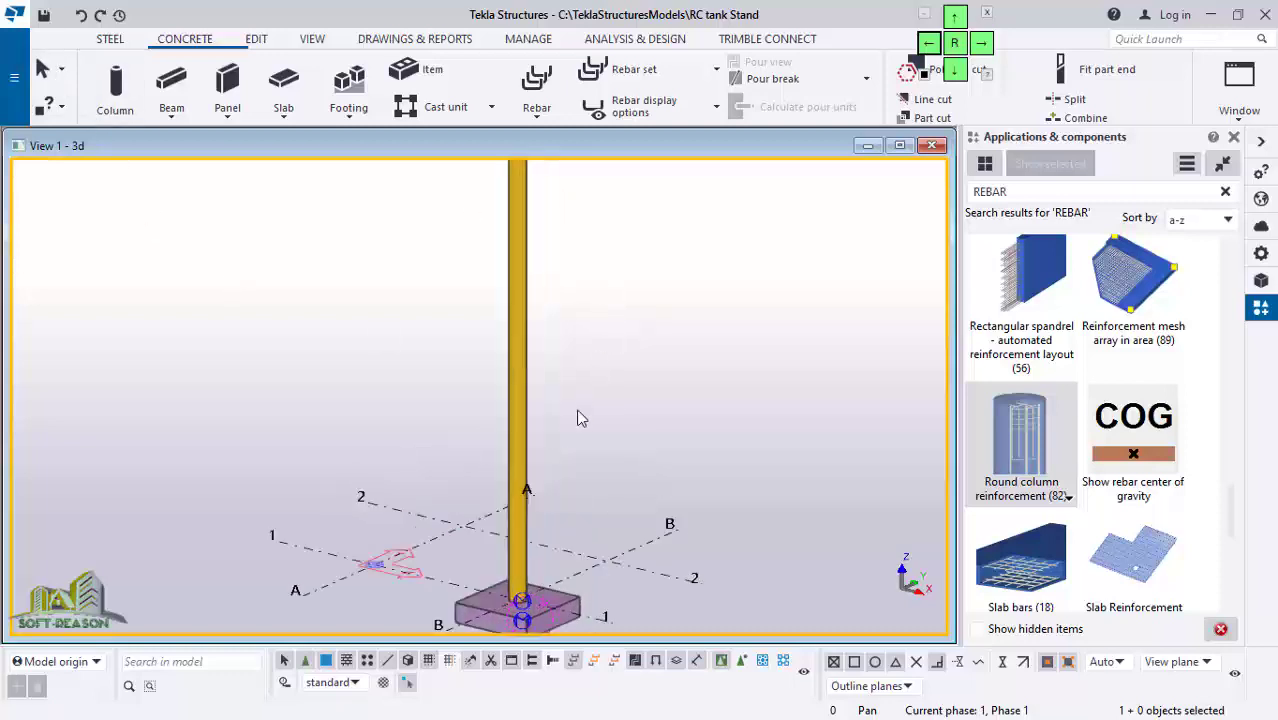
{"action": "scroll", "coordinate": [585, 400], "scroll_direction": "down", "scroll_amount": 1}
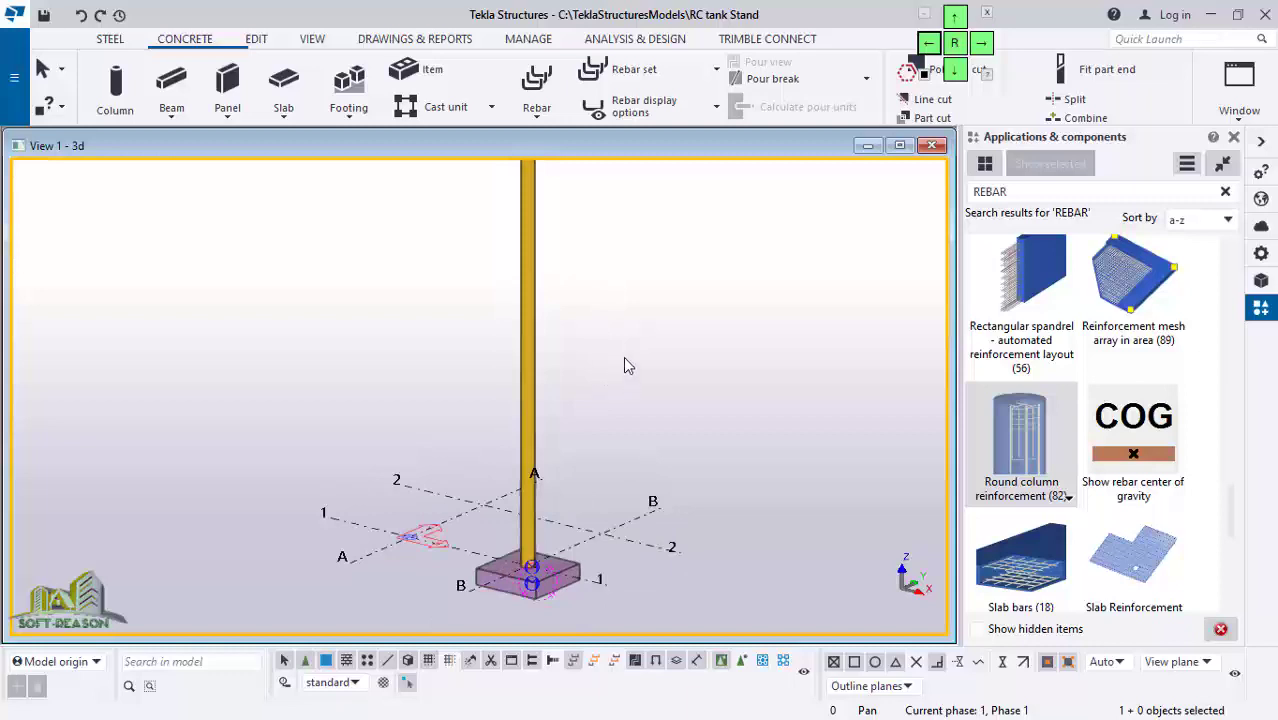
{"action": "scroll", "coordinate": [600, 330], "scroll_direction": "up", "scroll_amount": 4}
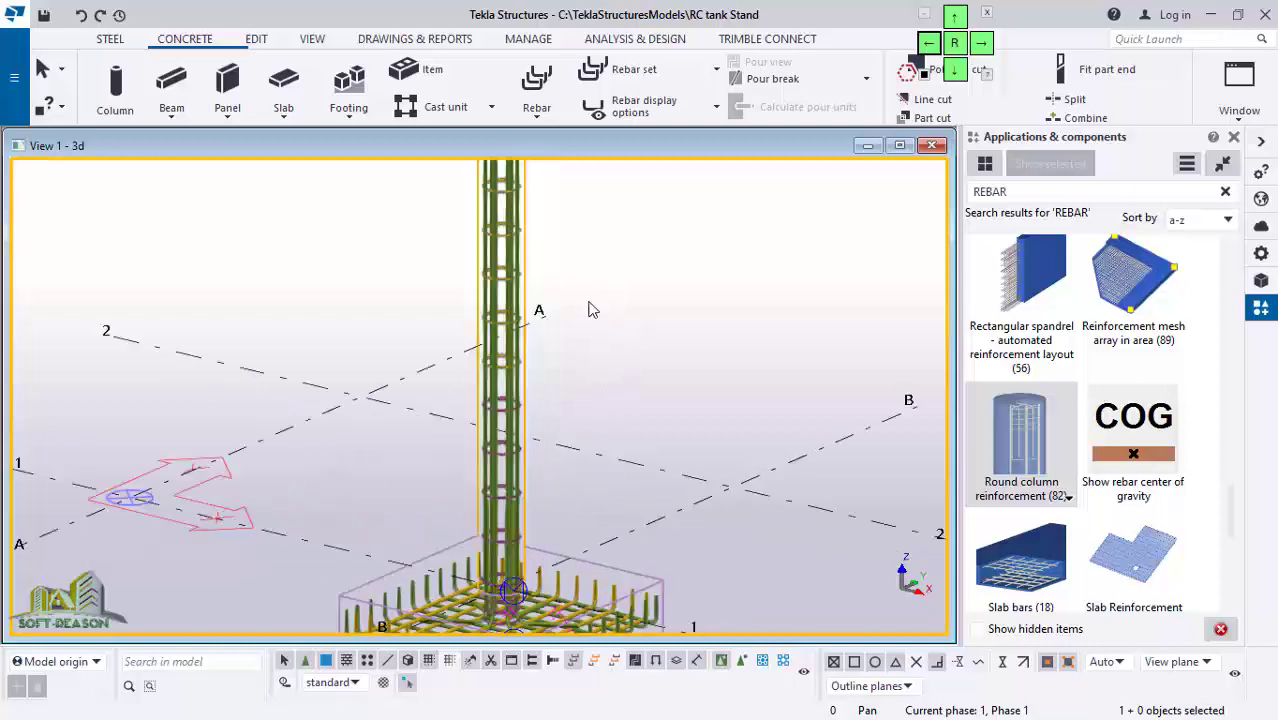
Step: Examine how the column cage, starter bars and footing mesh meet at the base of the column at B-1
{"action": "scroll", "coordinate": [590, 310], "scroll_direction": "down", "scroll_amount": 2}
{"action": "scroll", "coordinate": [505, 540], "scroll_direction": "up", "scroll_amount": 5}
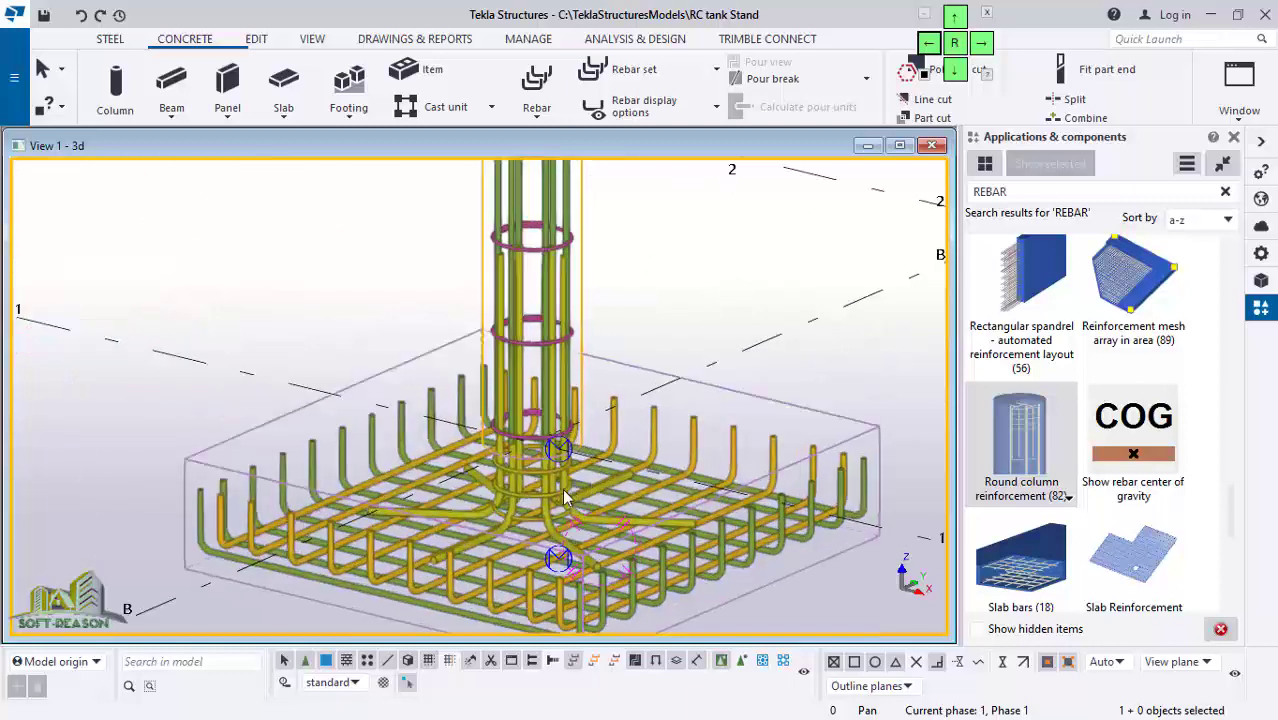
{"action": "scroll", "coordinate": [568, 548], "scroll_direction": "down", "scroll_amount": 4}
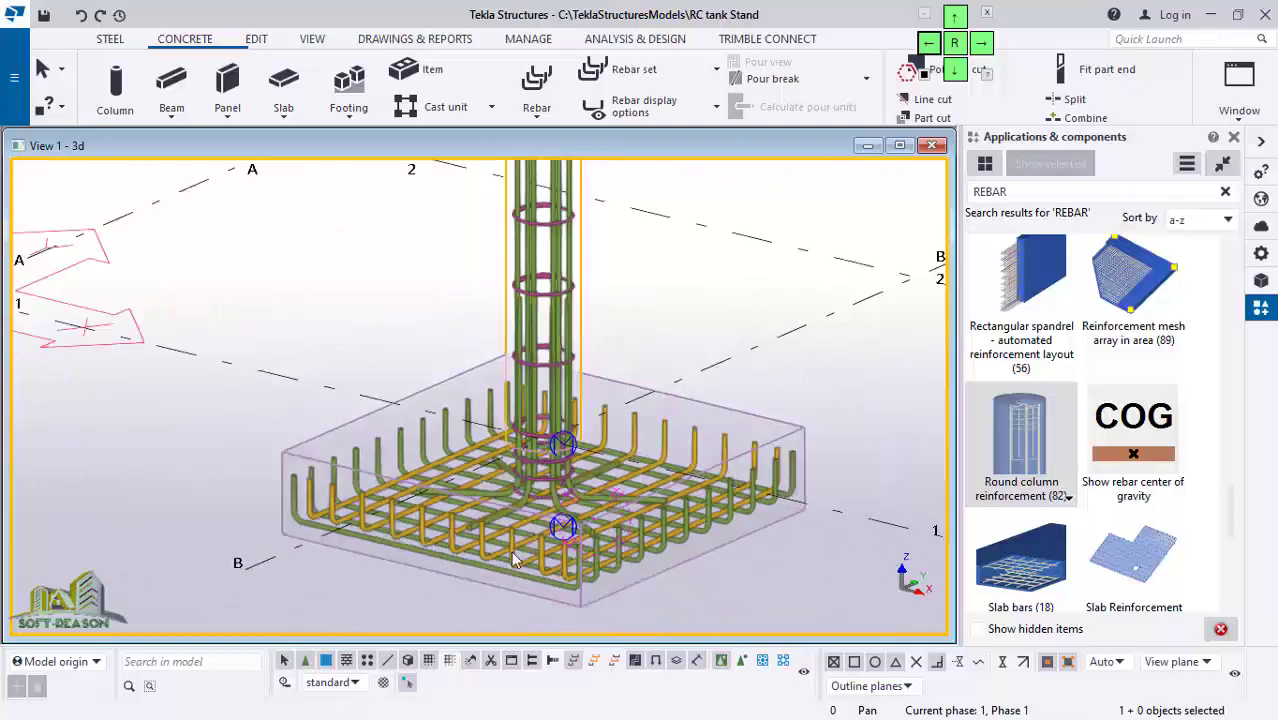
{"action": "scroll", "coordinate": [568, 548], "scroll_direction": "up", "scroll_amount": 4}
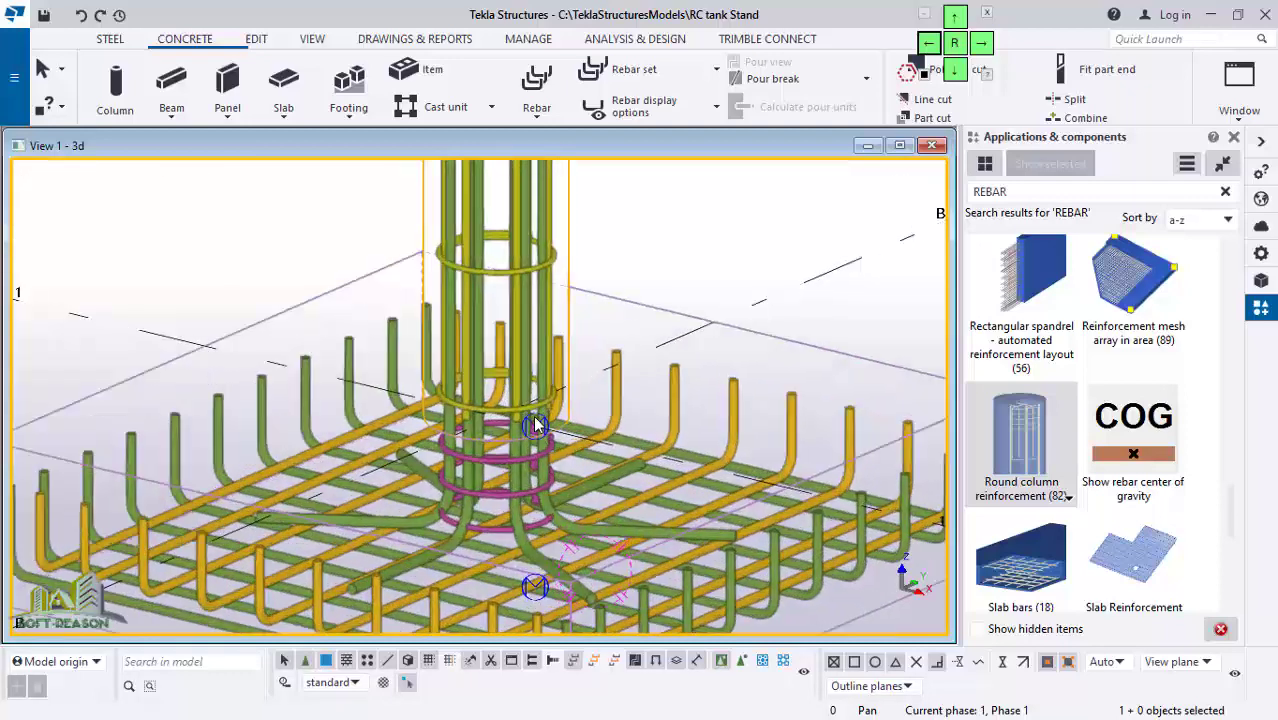
{"action": "scroll", "coordinate": [577, 578], "scroll_direction": "down", "scroll_amount": 2}
{"action": "scroll", "coordinate": [577, 578], "scroll_direction": "down", "scroll_amount": 4}
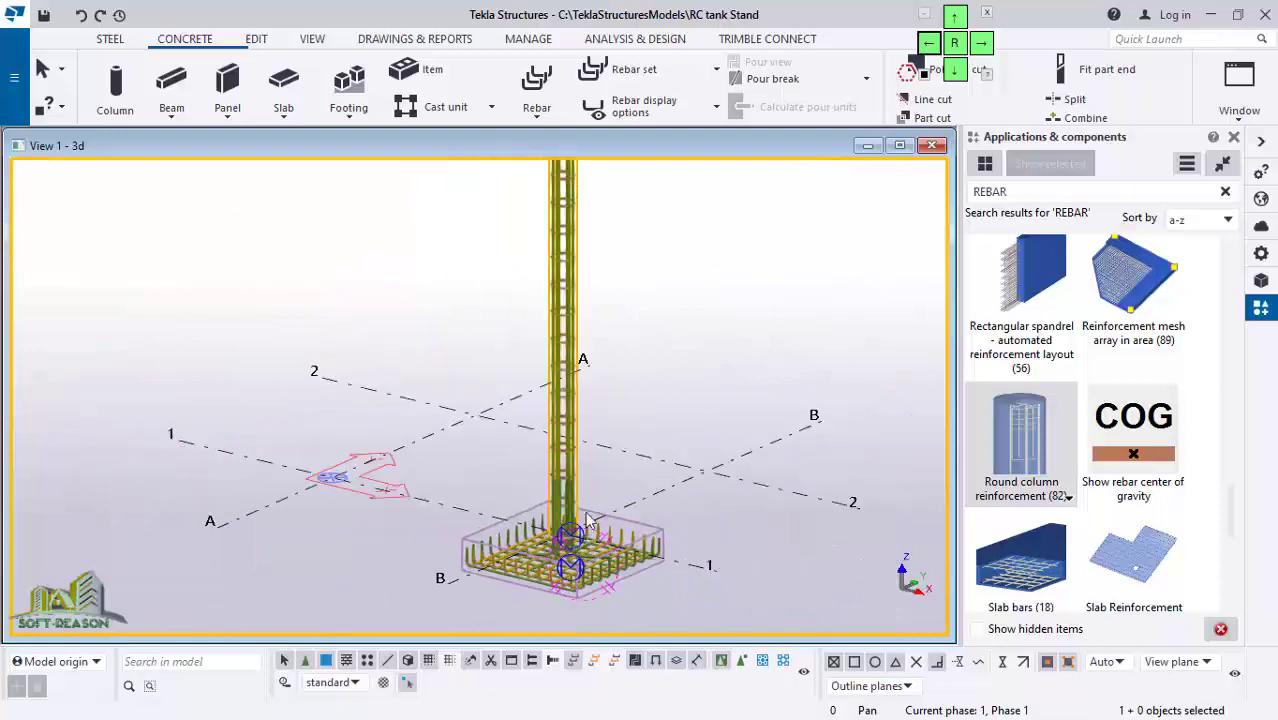
{"action": "scroll", "coordinate": [590, 590], "scroll_direction": "up", "scroll_amount": 3}
{"action": "scroll", "coordinate": [590, 600], "scroll_direction": "up", "scroll_amount": 3}
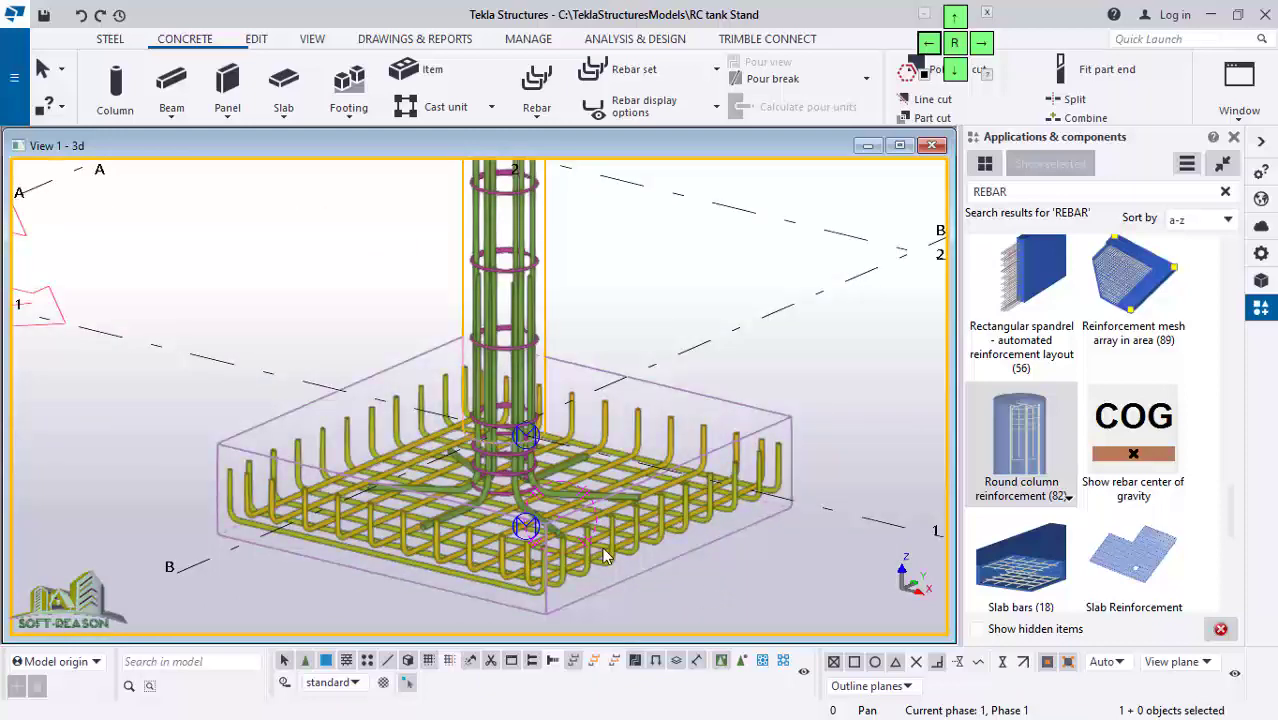
Step: Add the footing mesh, starter bars and column reinforcement at B-1 to the selection
{"action": "left_click", "coordinate": [602, 574], "text": "shift"}
{"action": "scroll", "coordinate": [508, 595], "scroll_direction": "up", "scroll_amount": 2}
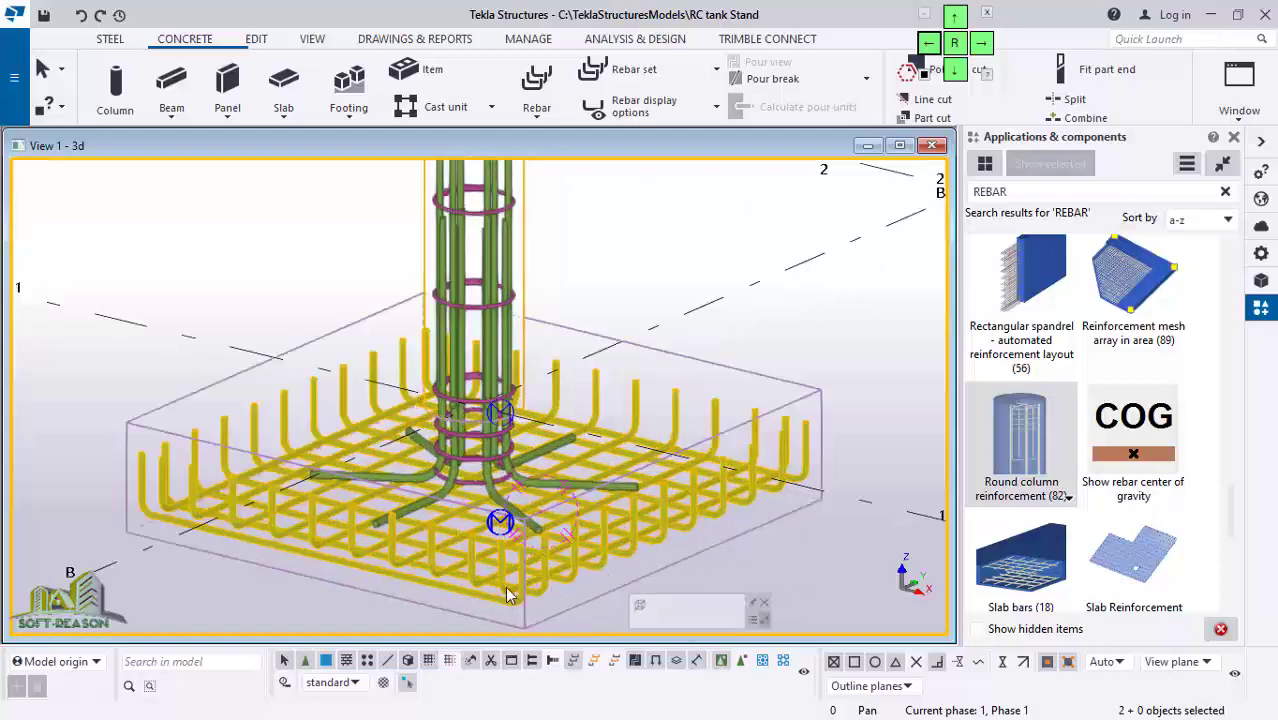
{"action": "scroll", "coordinate": [548, 558], "scroll_direction": "up", "scroll_amount": 2}
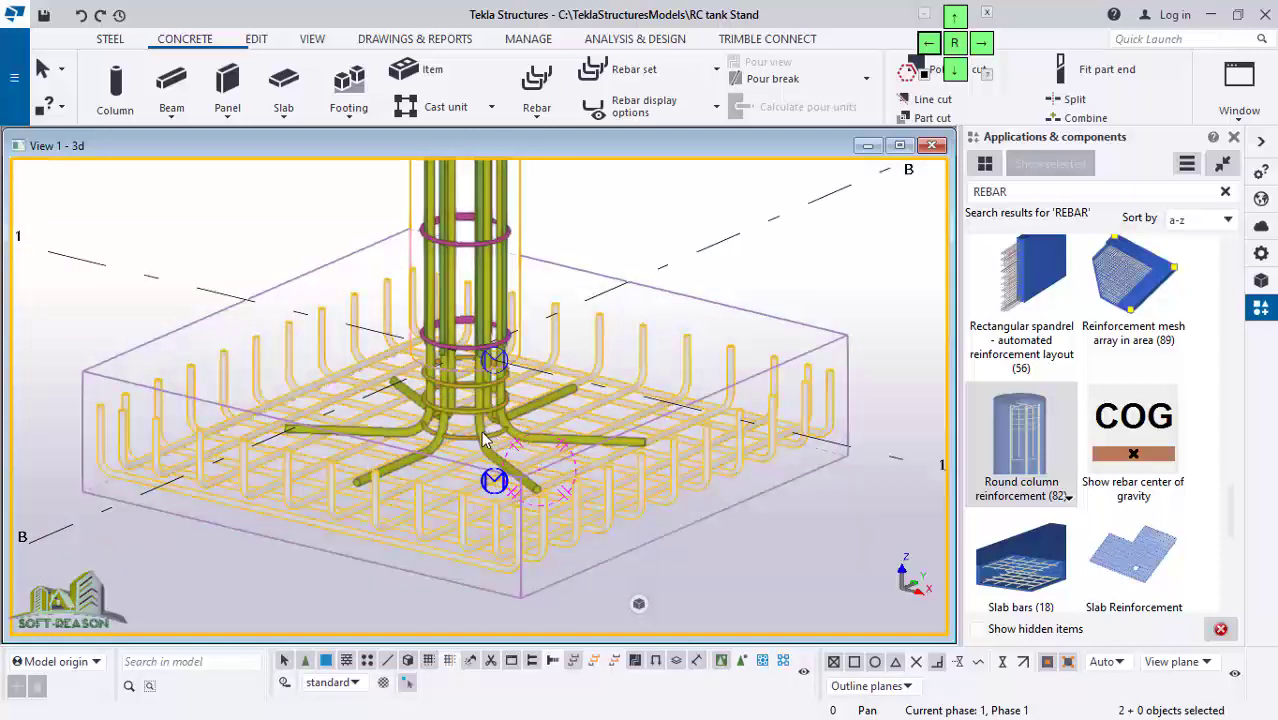
{"action": "left_click", "coordinate": [483, 440], "text": "shift"}
{"action": "scroll", "coordinate": [520, 545], "scroll_direction": "down", "scroll_amount": 1}
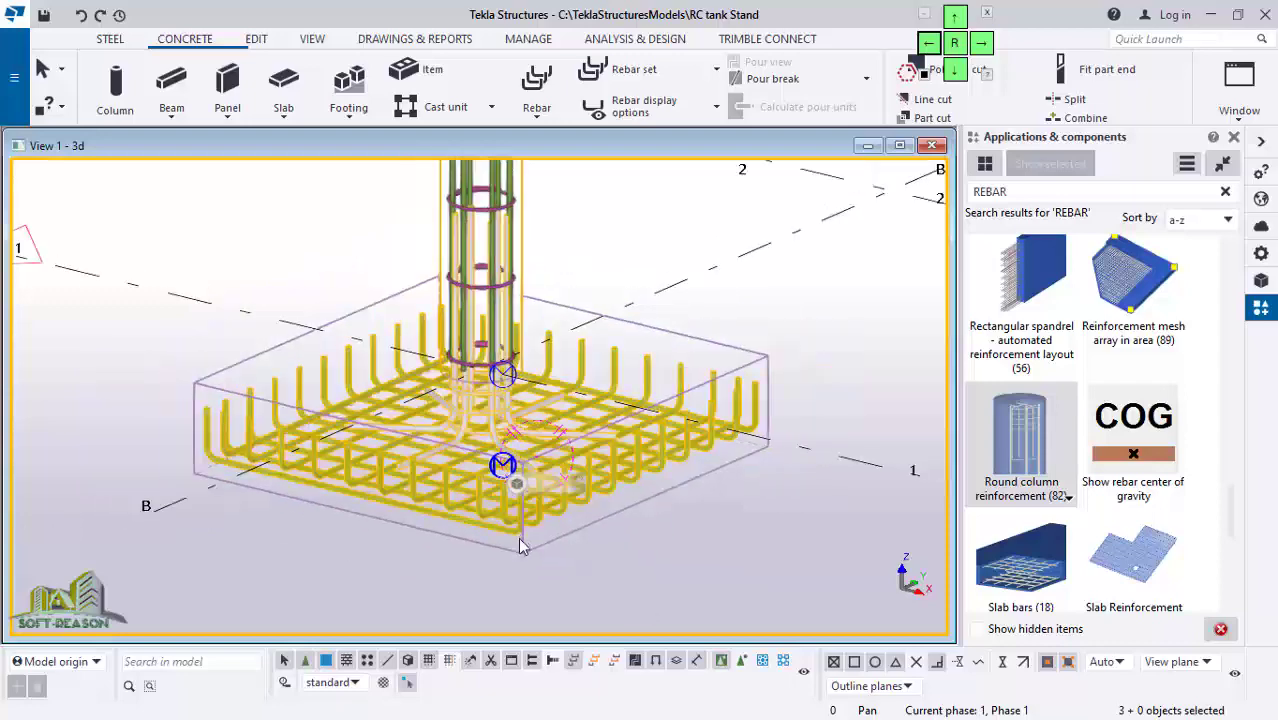
{"action": "middle_click_drag", "start_coordinate": [519, 545], "coordinate": [478, 318], "text": "ctrl"}
{"action": "scroll", "coordinate": [476, 313], "scroll_direction": "up", "scroll_amount": 2}
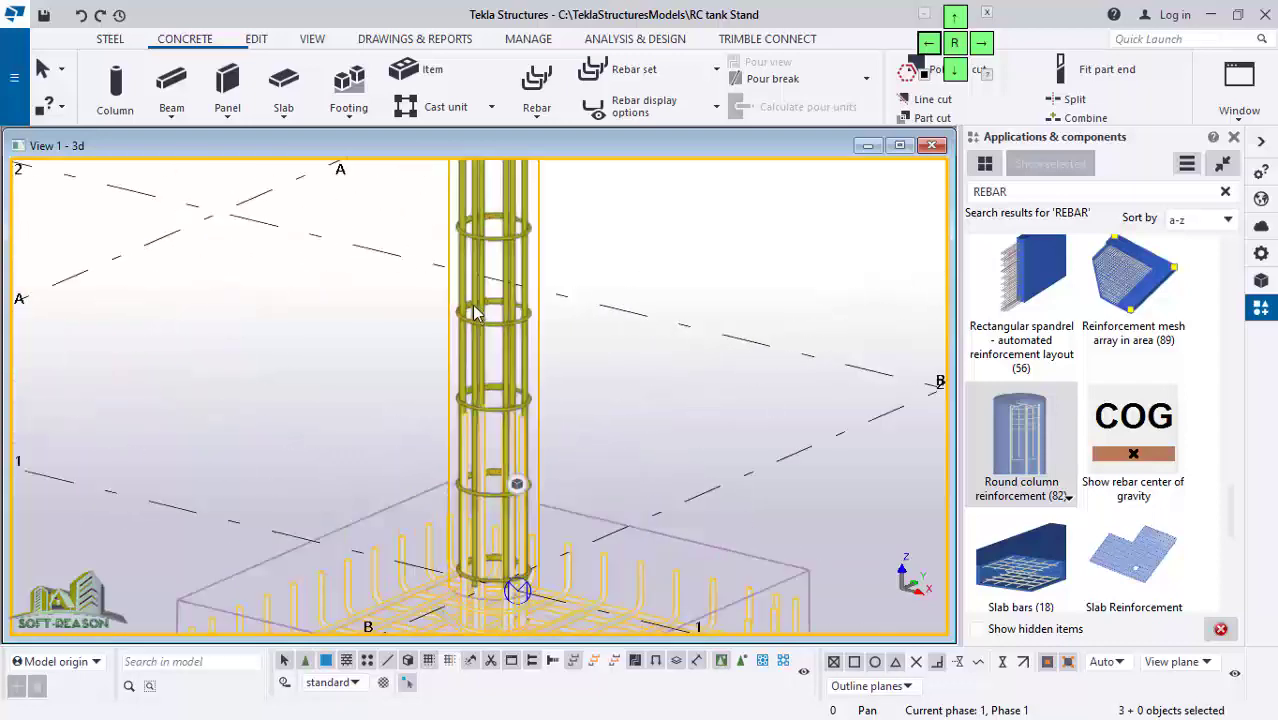
{"action": "scroll", "coordinate": [476, 313], "scroll_direction": "up", "scroll_amount": 1}
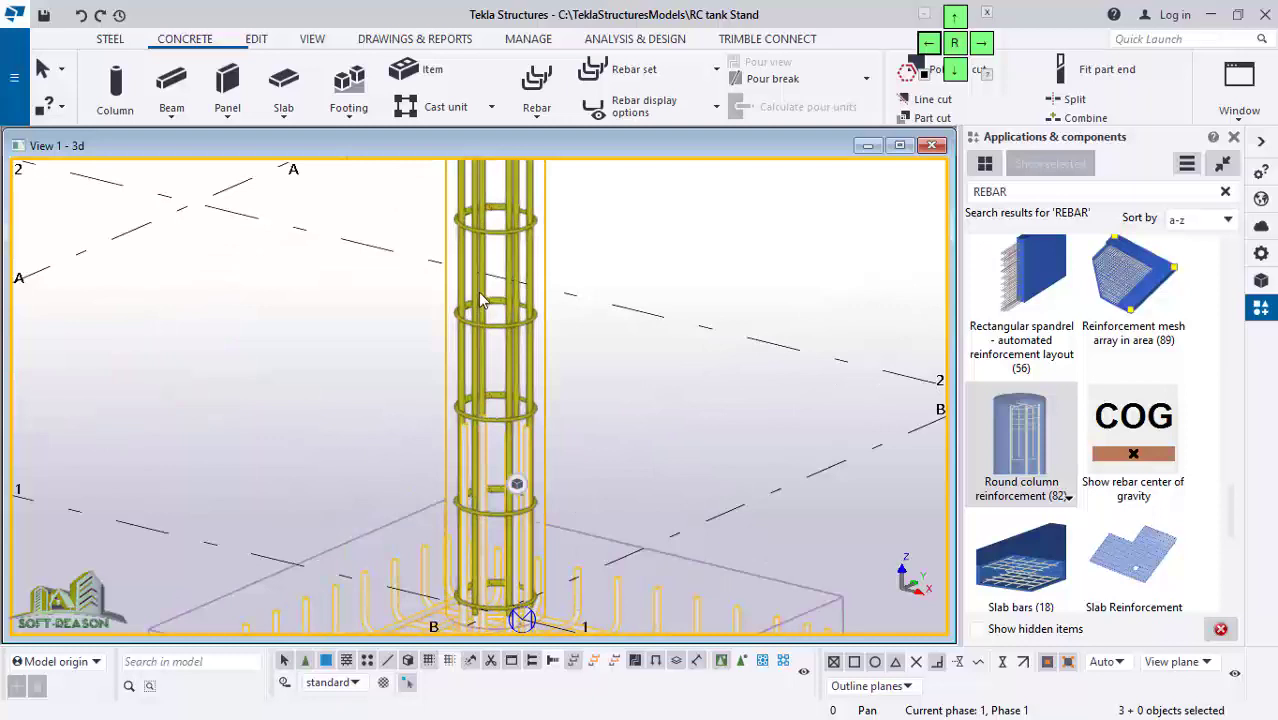
{"action": "left_click", "coordinate": [481, 298], "text": "shift"}
{"action": "scroll", "coordinate": [560, 400], "scroll_direction": "down", "scroll_amount": 2}
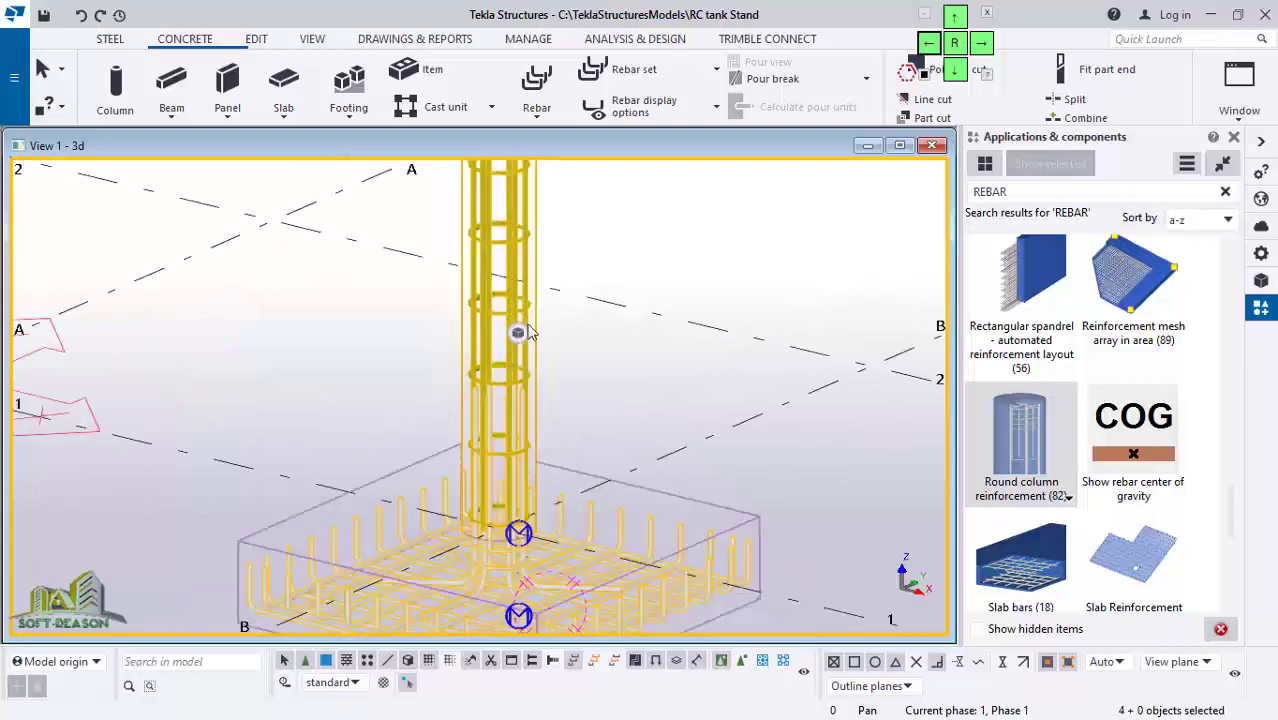
Step: Add the pad footing and the round column at B-1 to the selection
{"action": "left_click", "coordinate": [679, 455], "text": "shift"}
{"action": "scroll", "coordinate": [604, 545], "scroll_direction": "down", "scroll_amount": 4}
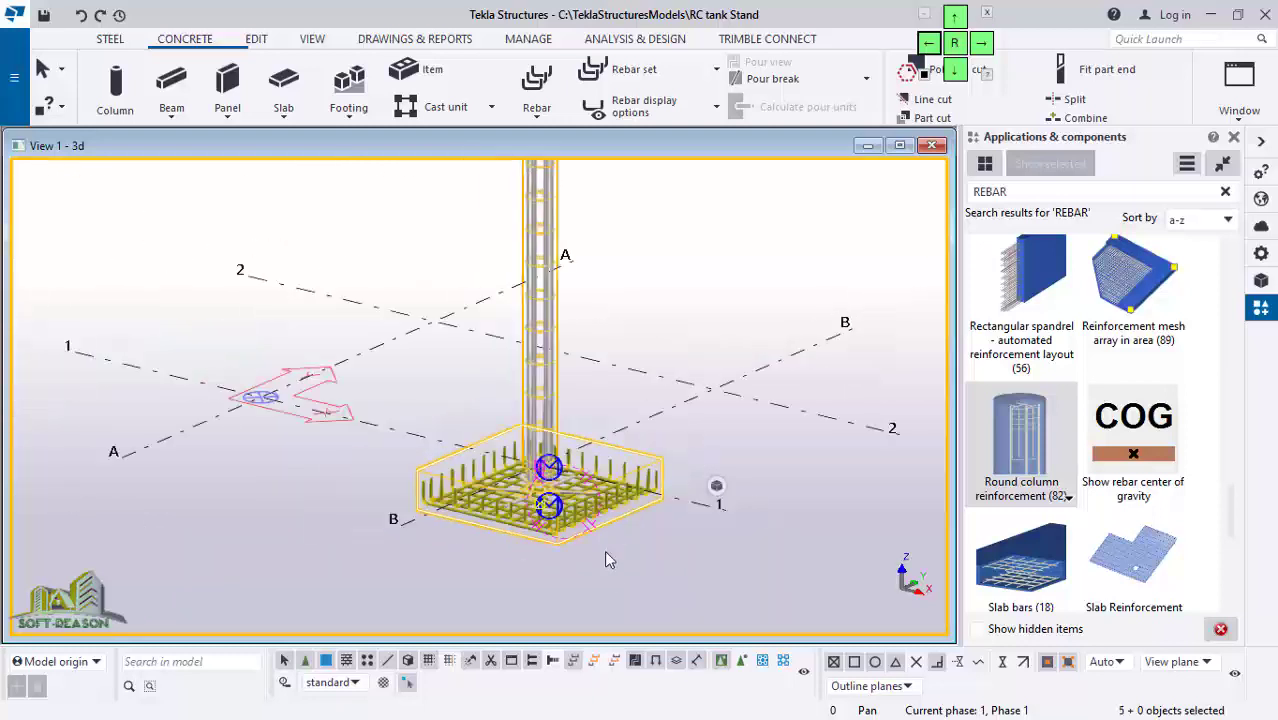
{"action": "scroll", "coordinate": [606, 480], "scroll_direction": "down", "scroll_amount": 1}
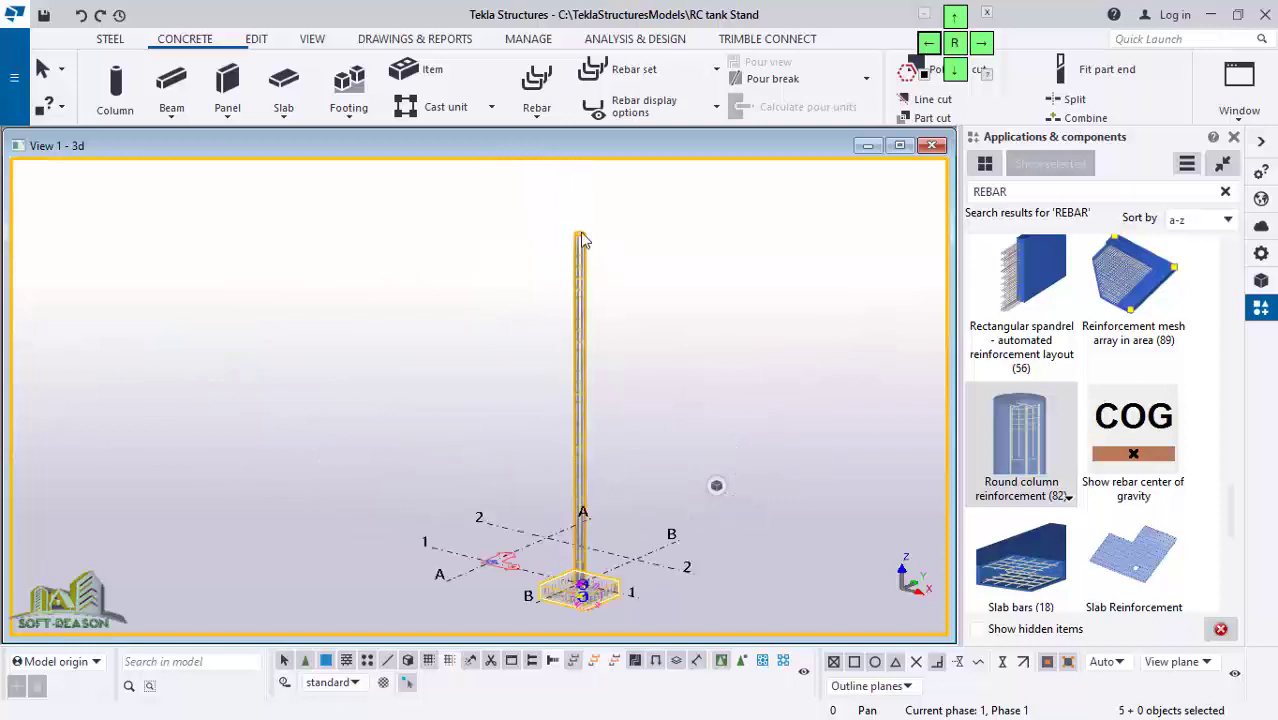
{"action": "scroll", "coordinate": [628, 220], "scroll_direction": "up", "scroll_amount": 5}
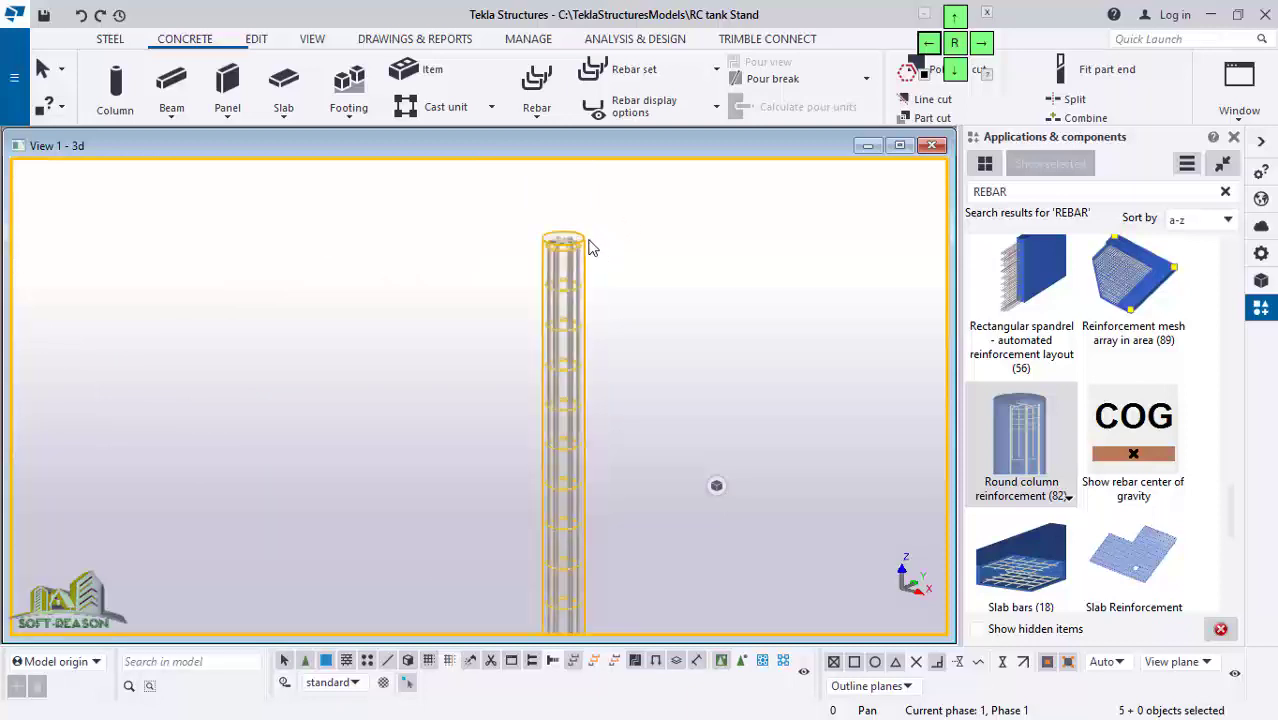
{"action": "left_click", "coordinate": [593, 246], "text": "shift"}
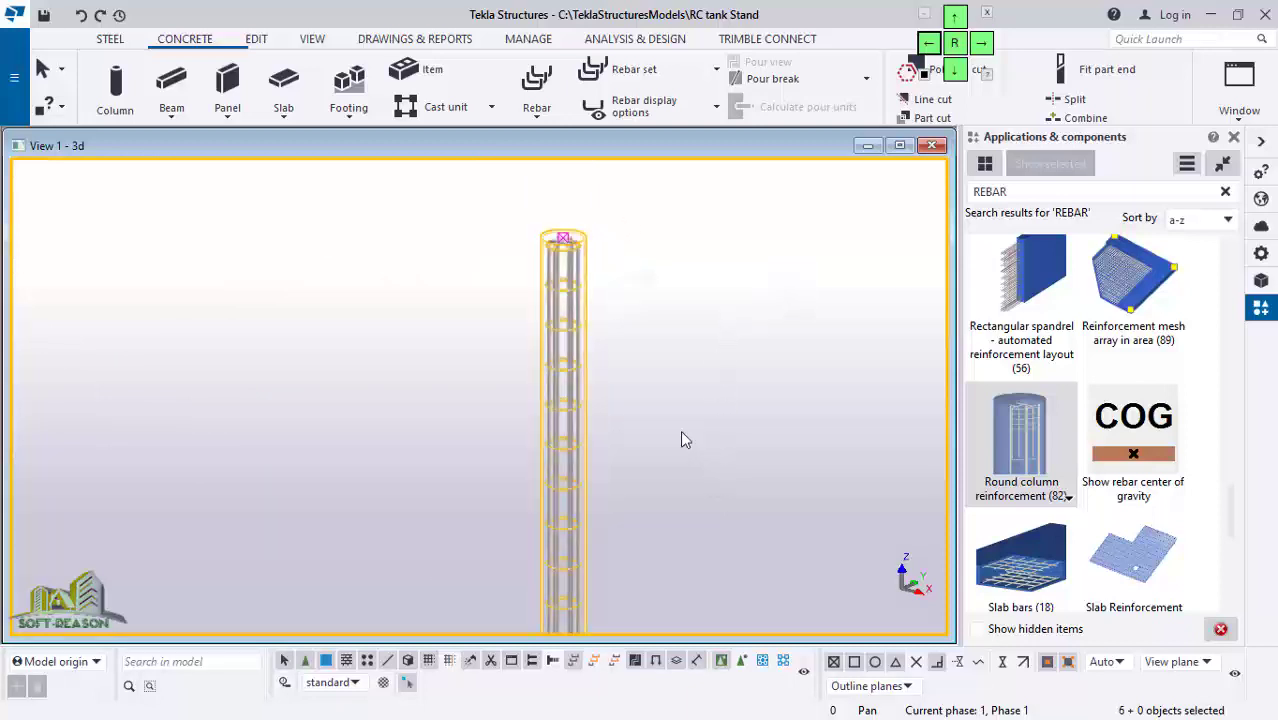
Step: In plan view, copy the selected footing, column and reinforcement from grid intersection B-1 to B-2
{"action": "mouse_move", "coordinate": [680, 440]}
{"action": "middle_mouse_down", "text": "ctrl"}
{"action": "mouse_move", "coordinate": [665, 442]}
{"action": "mouse_move", "coordinate": [528, 297]}
{"action": "mouse_move", "coordinate": [551, 287]}
{"action": "middle_mouse_up", "text": "ctrl"}
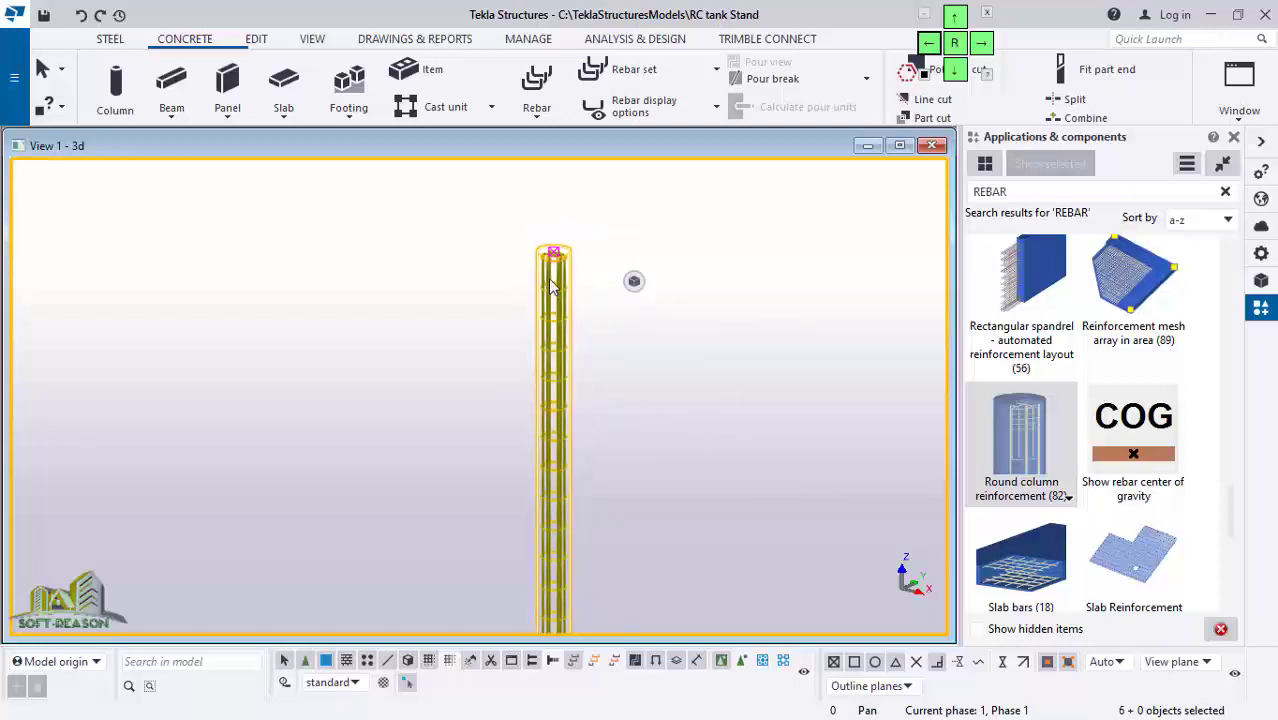
{"action": "key", "text": "ctrl+p"}
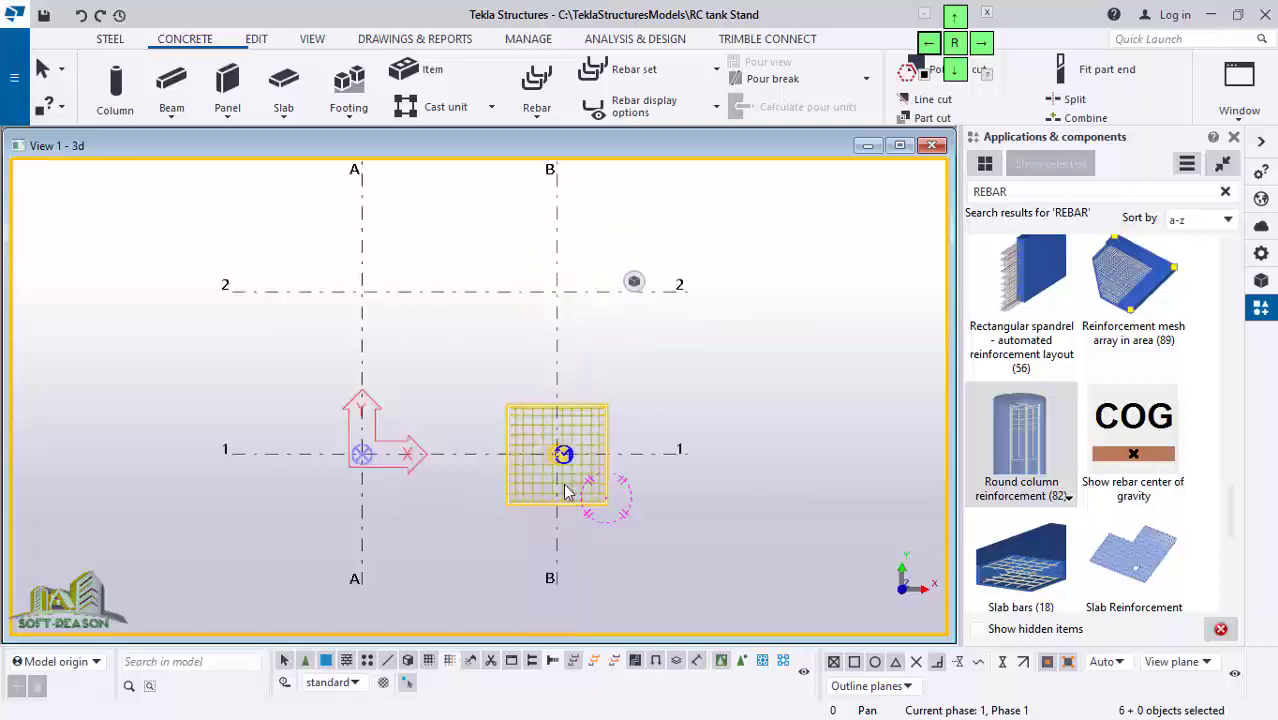
{"action": "right_click", "coordinate": [717, 271]}
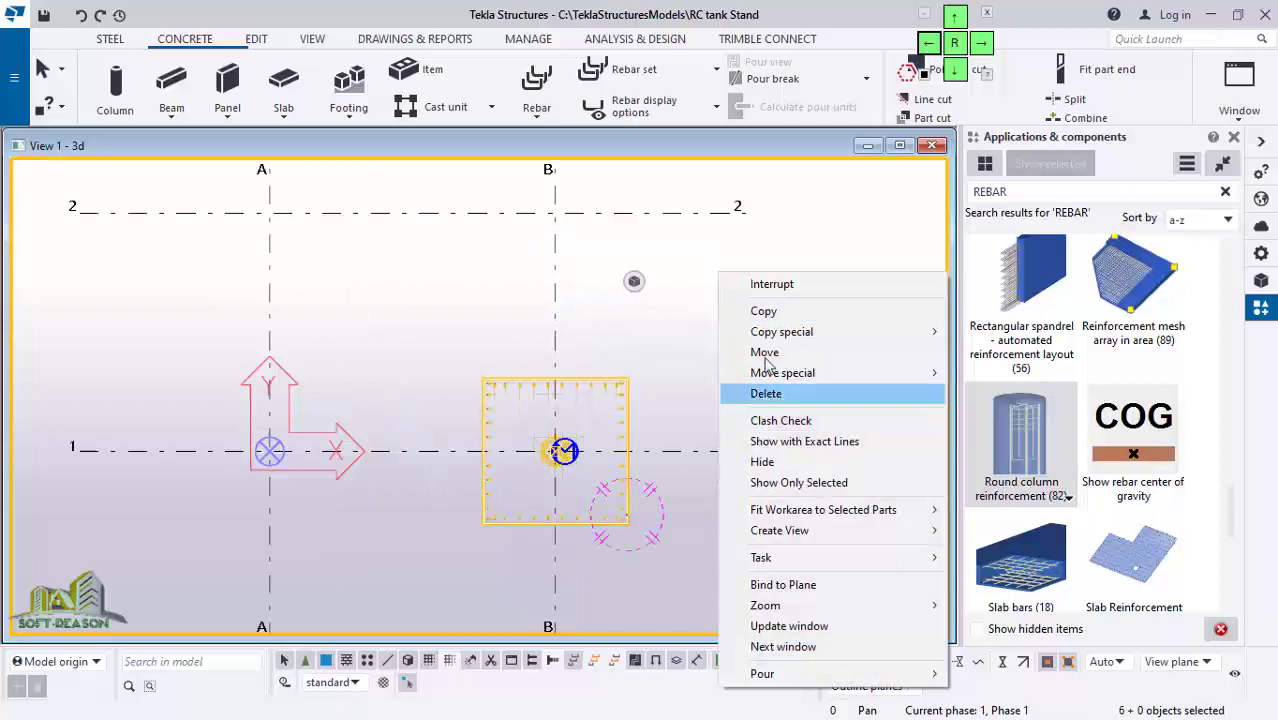
{"action": "left_click", "coordinate": [765, 312]}
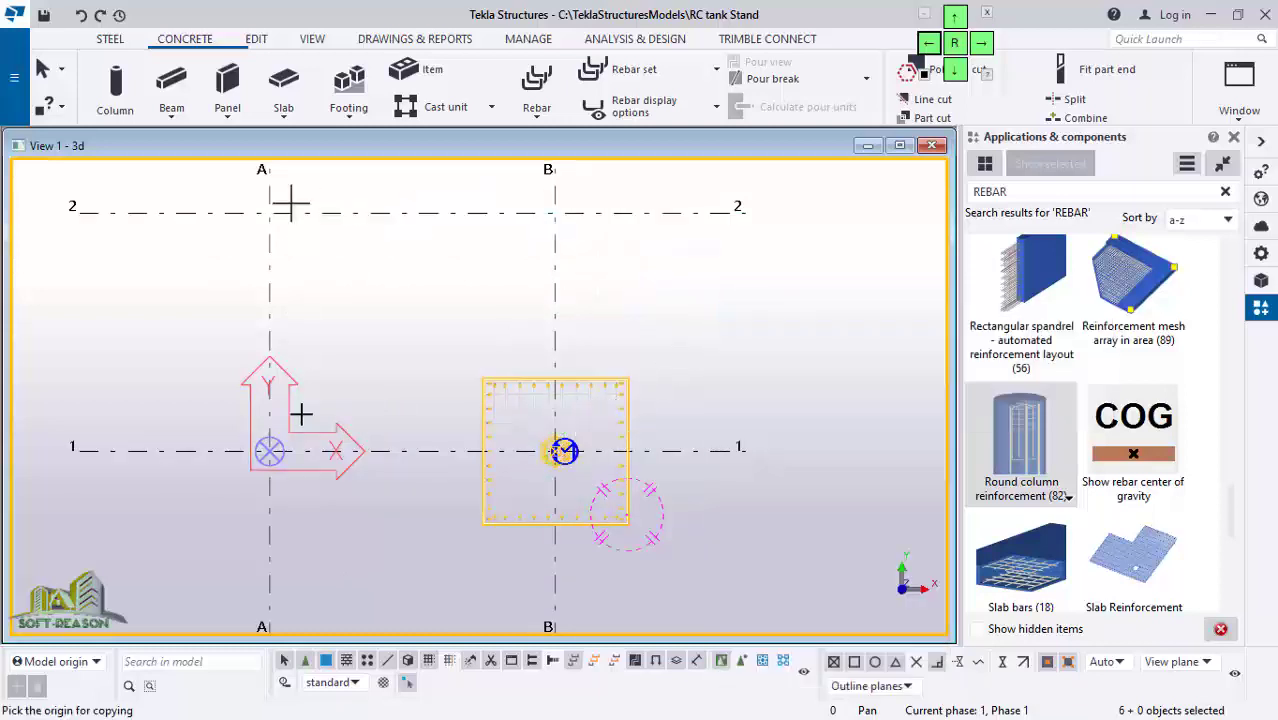
{"action": "scroll", "coordinate": [562, 445], "scroll_direction": "up", "scroll_amount": 2}
{"action": "scroll", "coordinate": [577, 494], "scroll_direction": "up", "scroll_amount": 2}
{"action": "scroll", "coordinate": [577, 490], "scroll_direction": "down", "scroll_amount": 3}
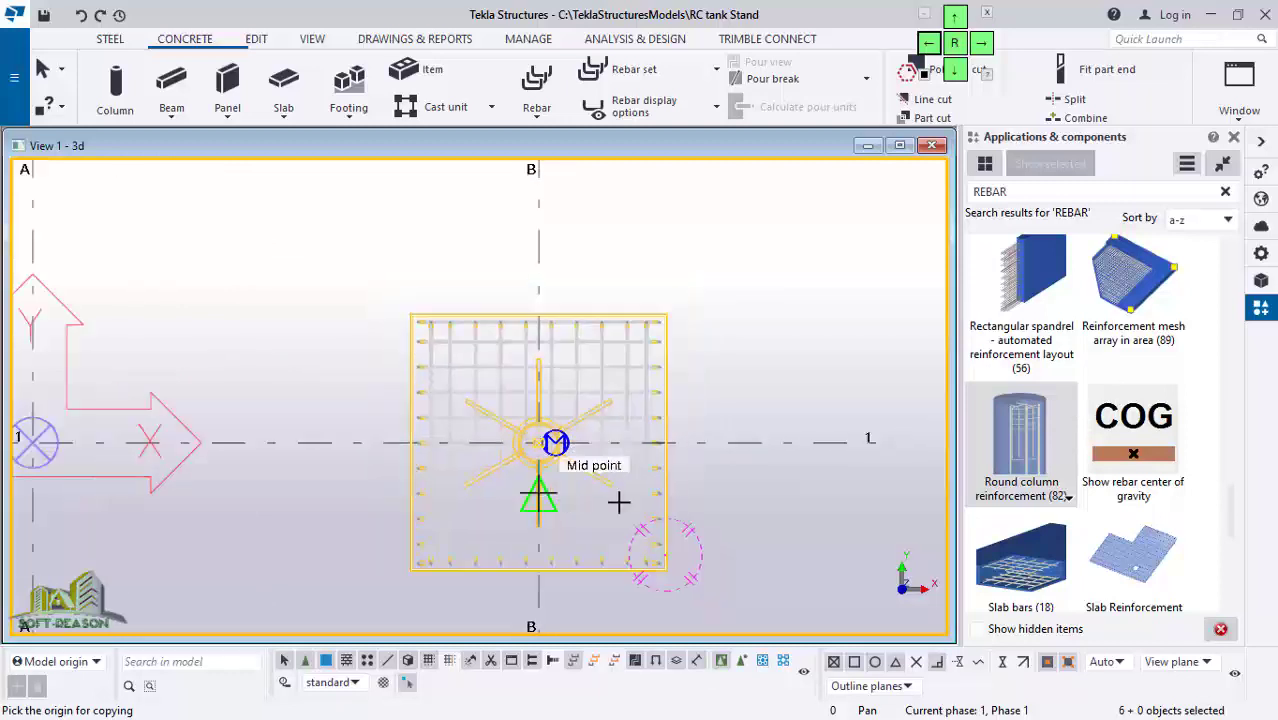
{"action": "scroll", "coordinate": [577, 487], "scroll_direction": "up", "scroll_amount": 3}
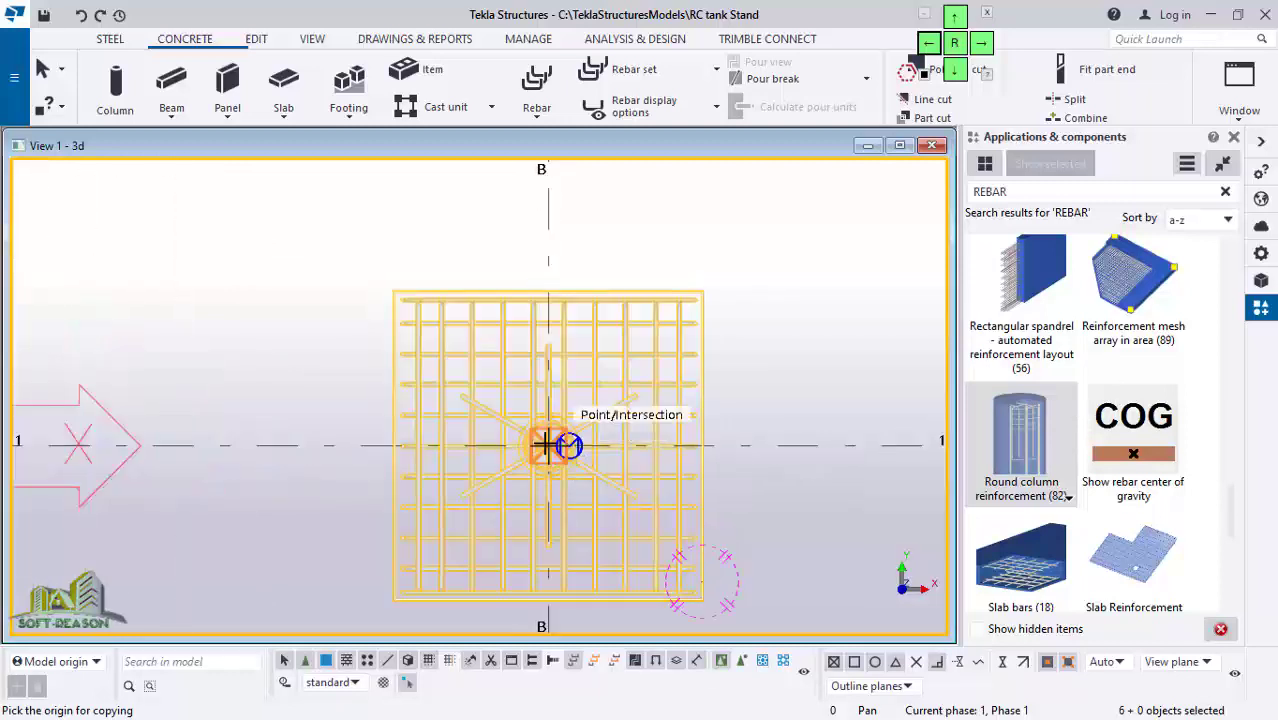
{"action": "left_click", "coordinate": [547, 444]}
{"action": "scroll", "coordinate": [580, 520], "scroll_direction": "down", "scroll_amount": 4}
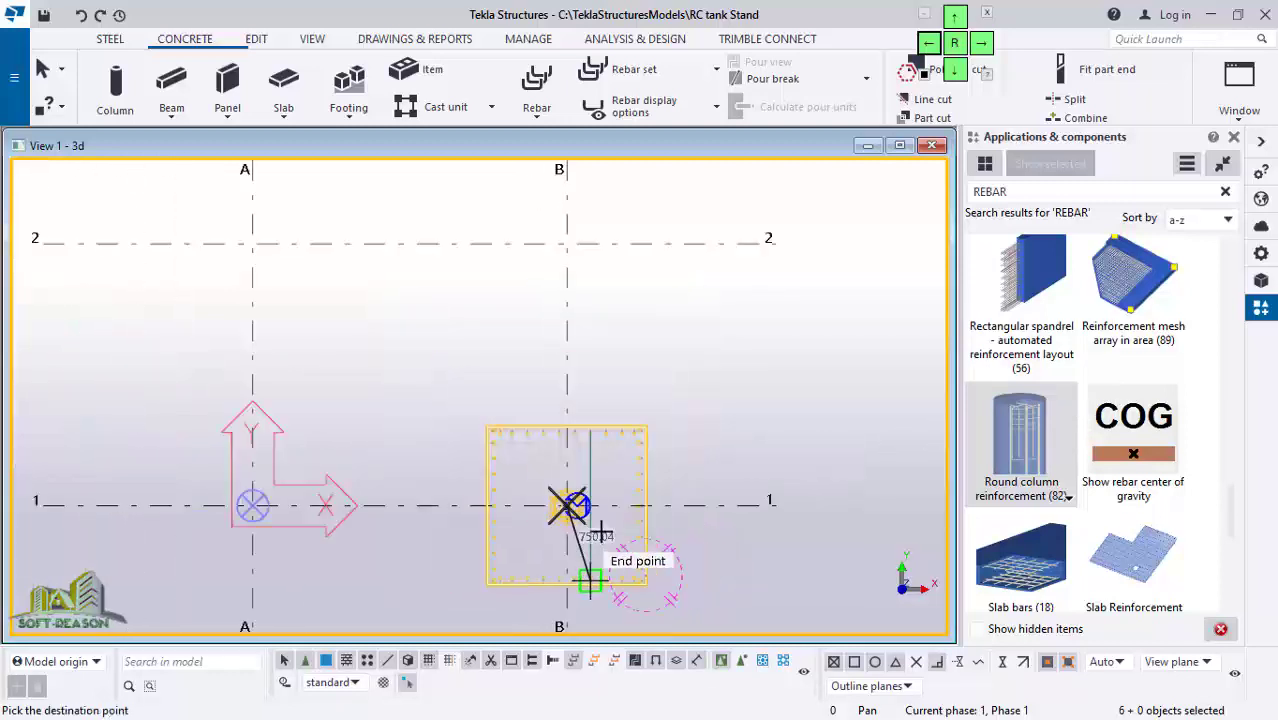
{"action": "left_click", "coordinate": [451, 316]}
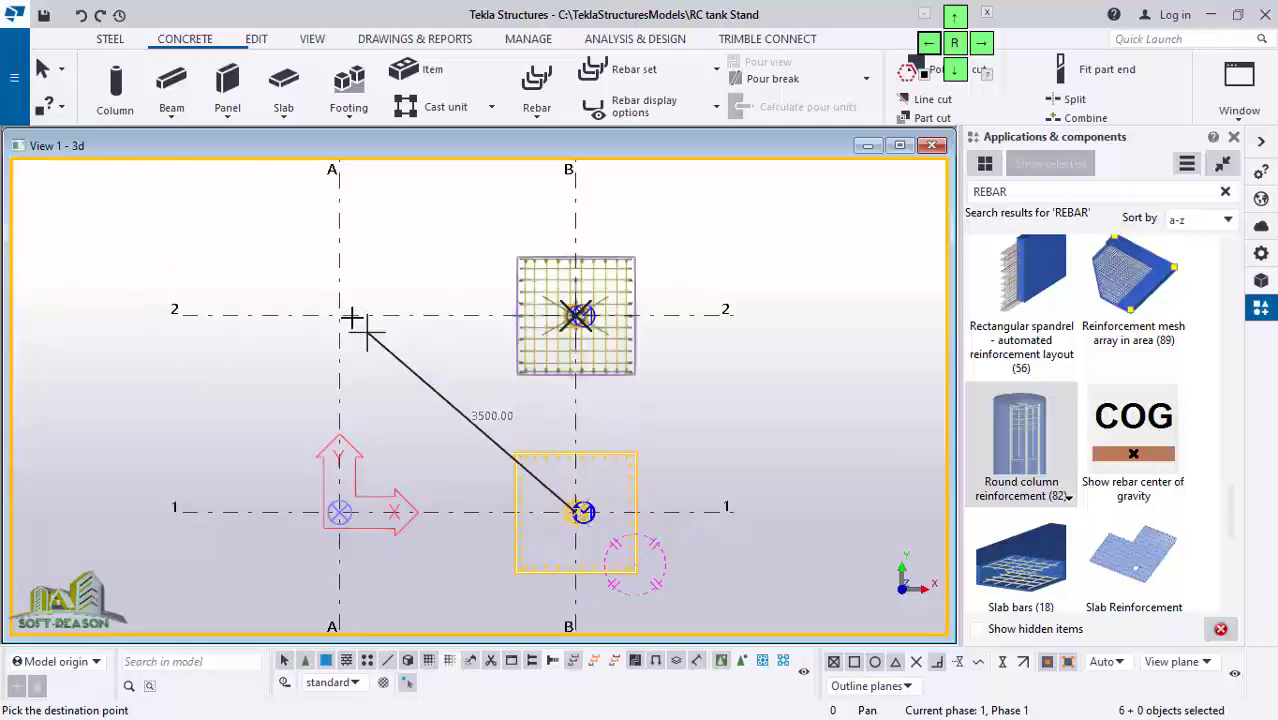
Step: Place further copies of the reinforced column and footing at grid intersections A-2 and A-1, and end the copying
{"action": "left_click", "coordinate": [339, 316]}
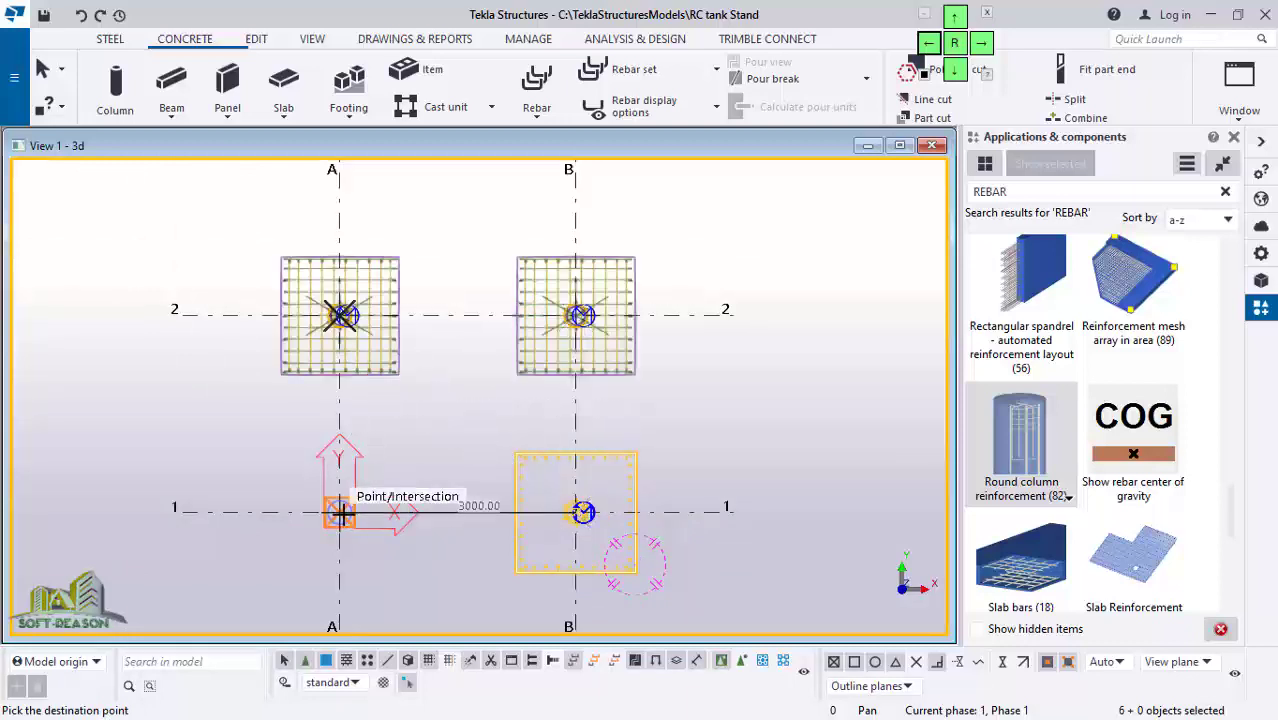
{"action": "left_click", "coordinate": [348, 517]}
{"action": "scroll", "coordinate": [608, 337], "scroll_direction": "down", "scroll_amount": 2}
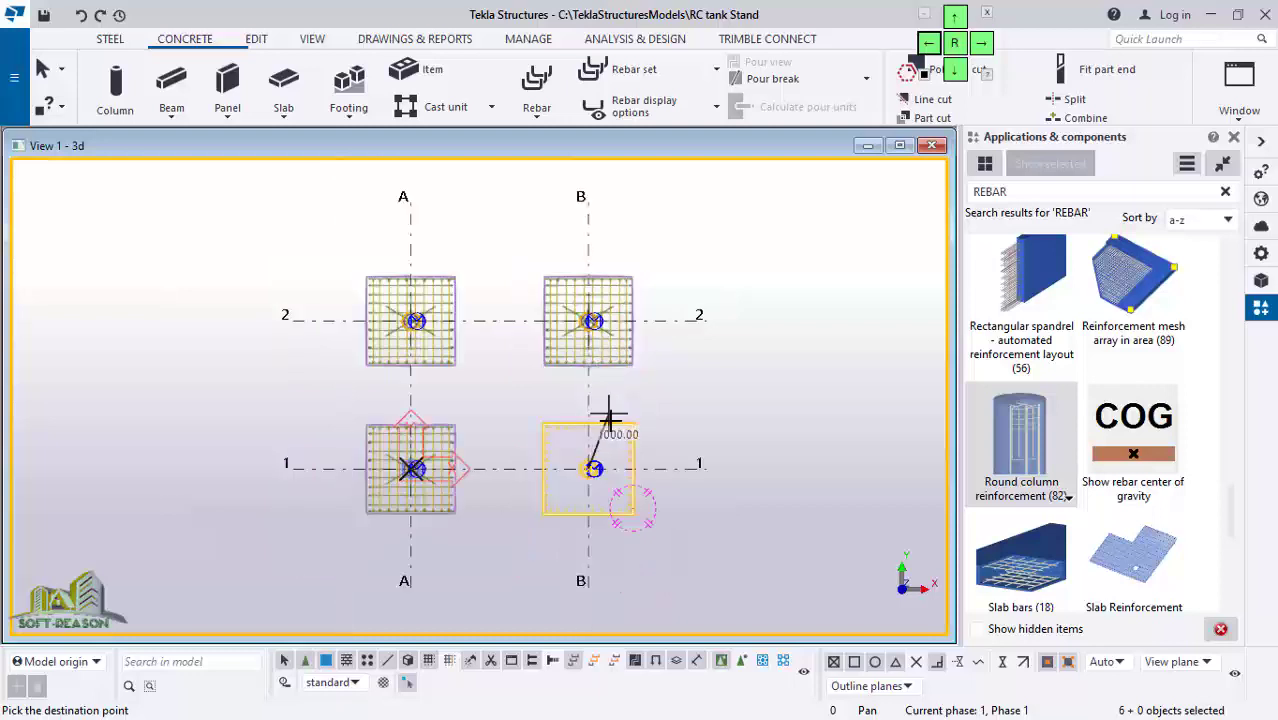
{"action": "key", "text": "Escape"}
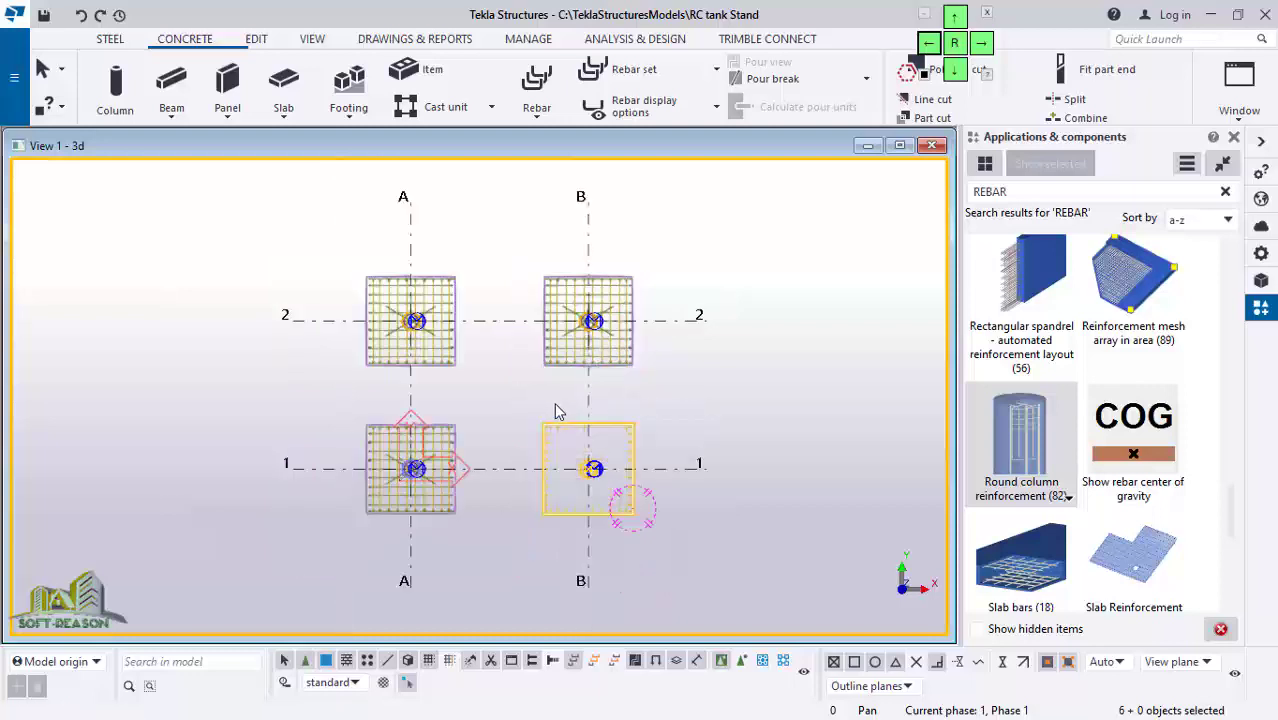
Step: Return to the 3D view and examine the four reinforced columns and their pad footings
{"action": "key", "text": "ctrl+p"}
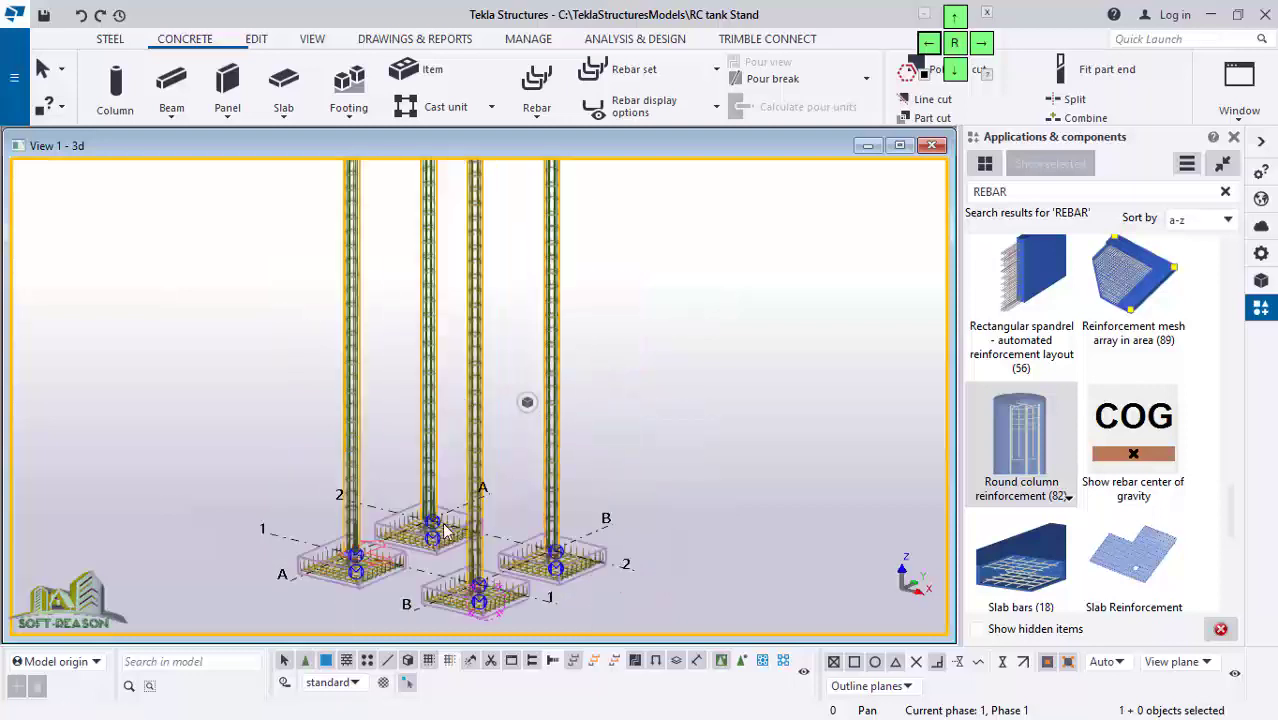
{"action": "scroll", "coordinate": [447, 532], "scroll_direction": "up", "scroll_amount": 4}
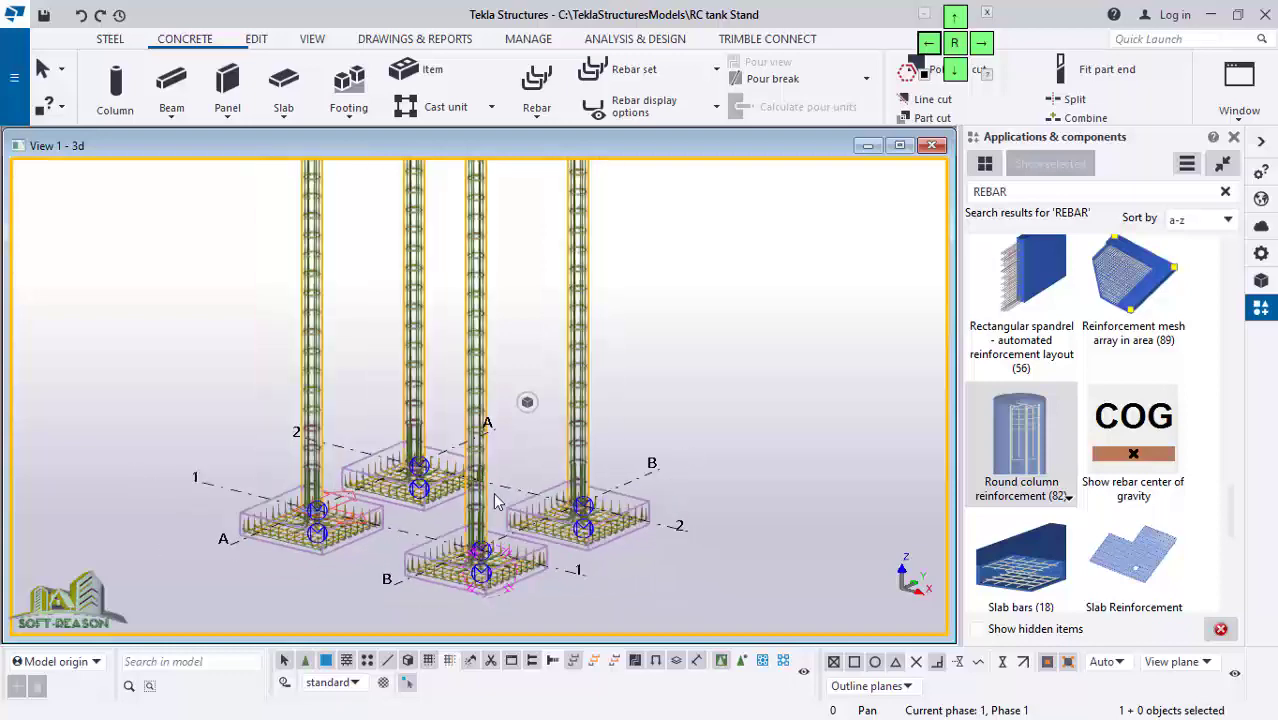
{"action": "scroll", "coordinate": [473, 543], "scroll_direction": "down", "scroll_amount": 3}
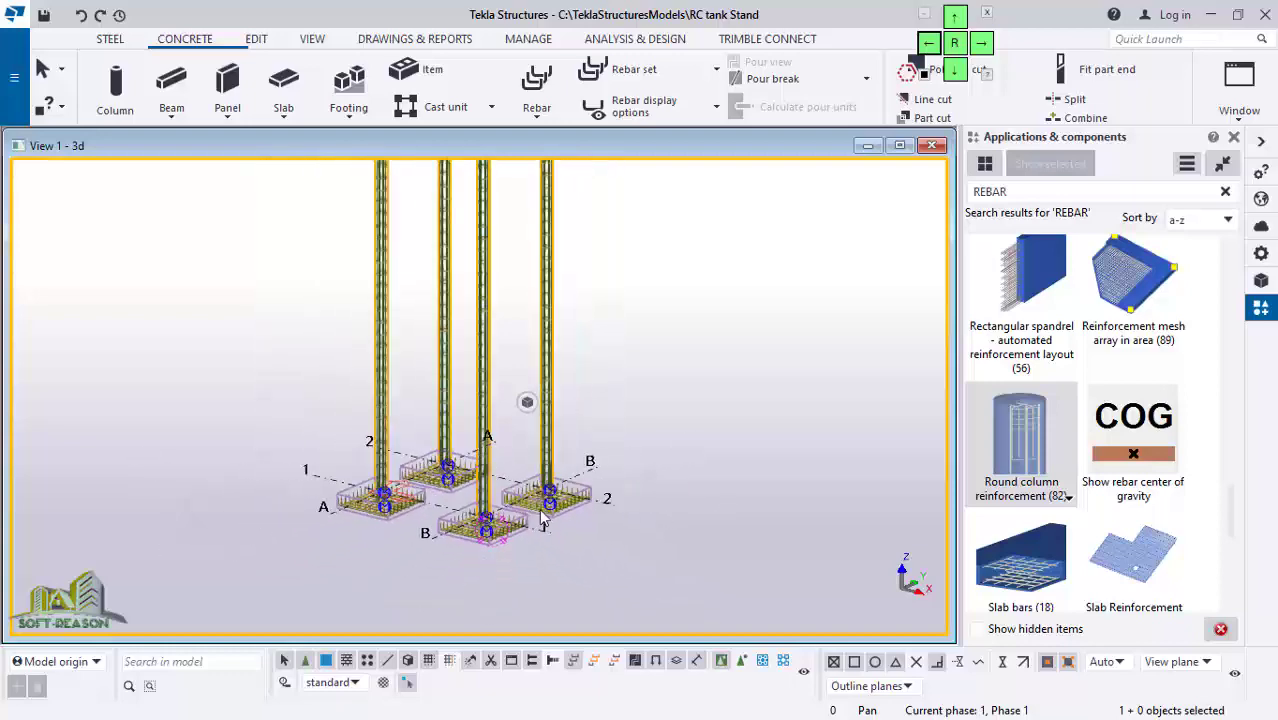
{"action": "scroll", "coordinate": [543, 521], "scroll_direction": "up", "scroll_amount": 4}
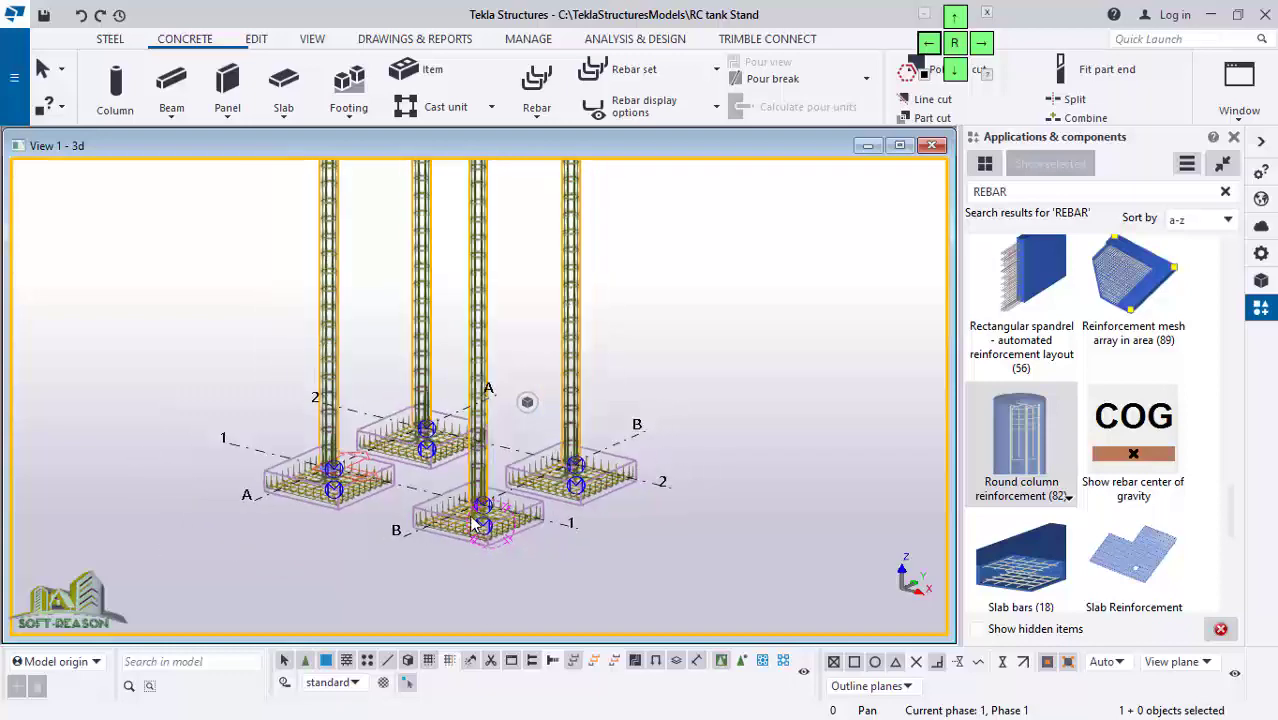
{"action": "scroll", "coordinate": [476, 522], "scroll_direction": "down", "scroll_amount": 2}
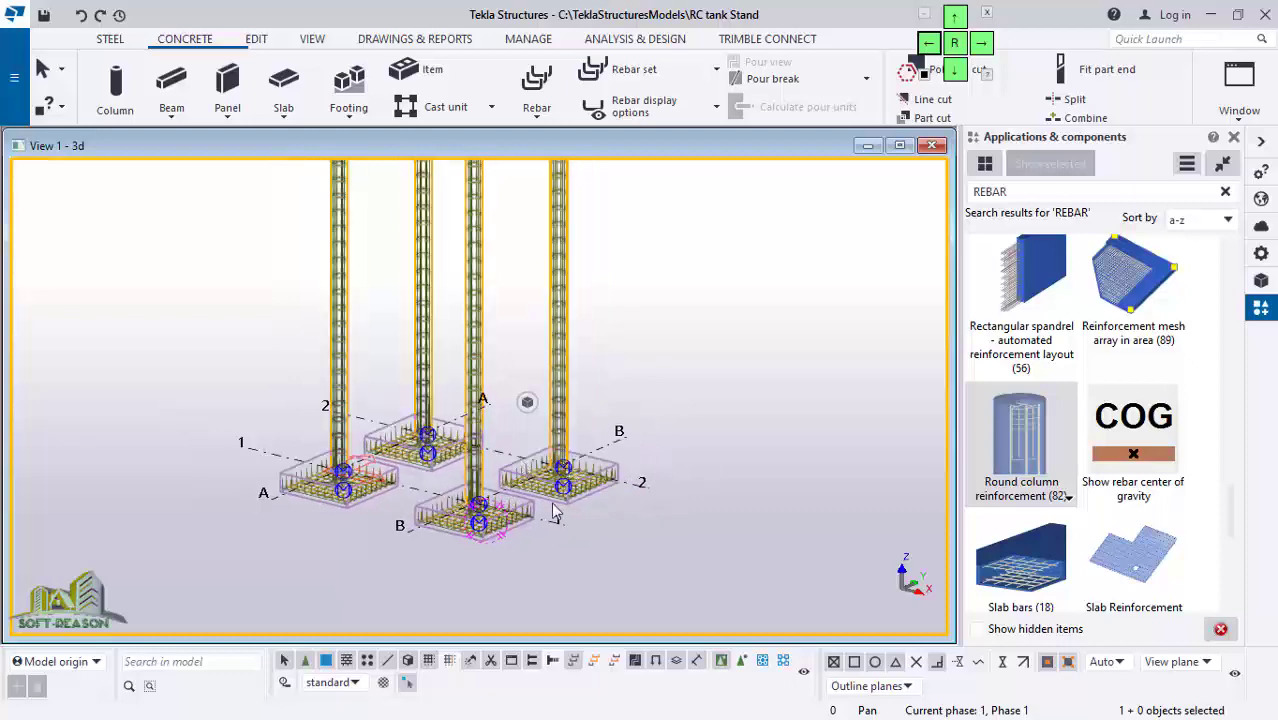
{"action": "scroll", "coordinate": [512, 508], "scroll_direction": "up", "scroll_amount": 1}
{"action": "scroll", "coordinate": [474, 447], "scroll_direction": "down", "scroll_amount": 3}
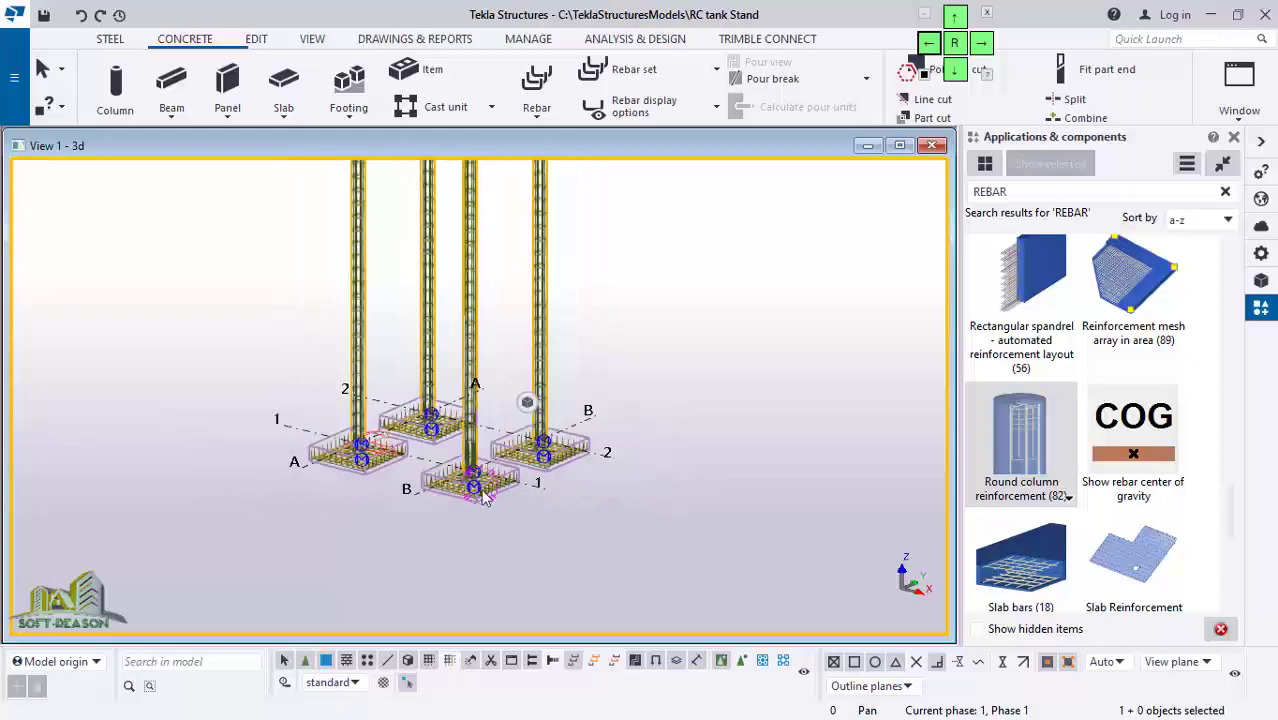
{"action": "scroll", "coordinate": [522, 588], "scroll_direction": "down", "scroll_amount": 2}
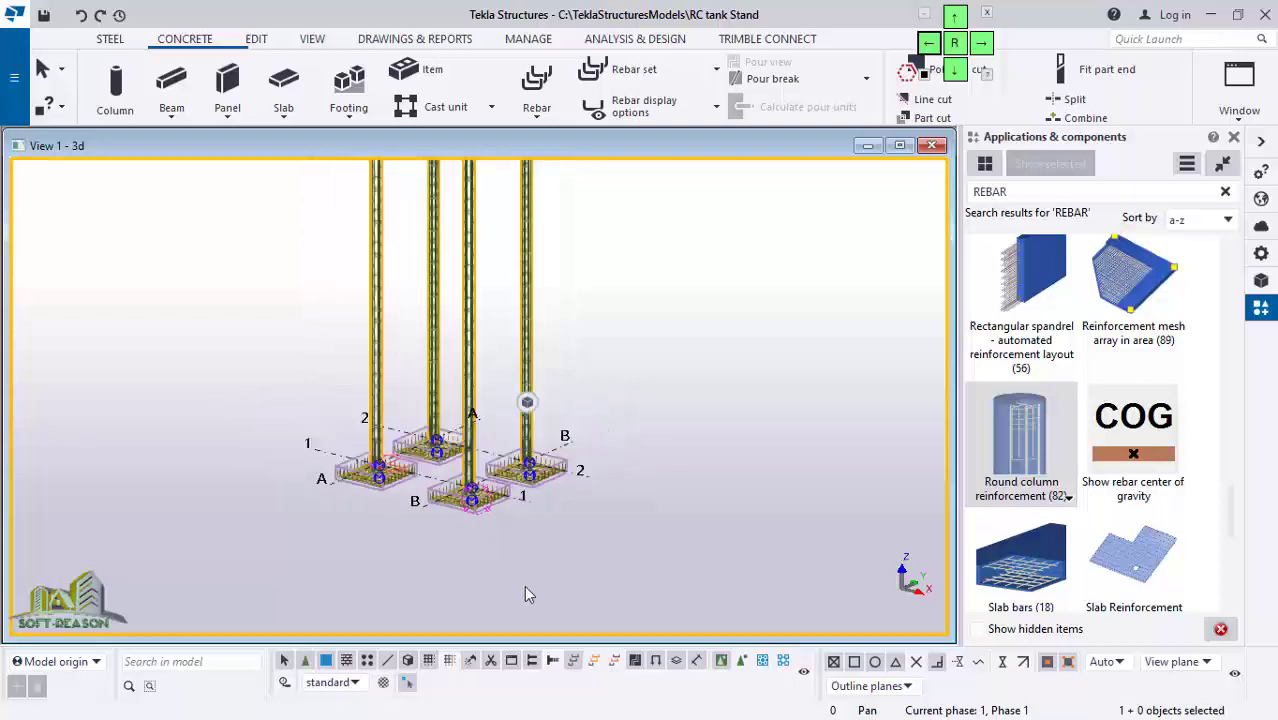
{"action": "scroll", "coordinate": [493, 543], "scroll_direction": "up", "scroll_amount": 4}
{"action": "scroll", "coordinate": [493, 543], "scroll_direction": "up", "scroll_amount": 1}
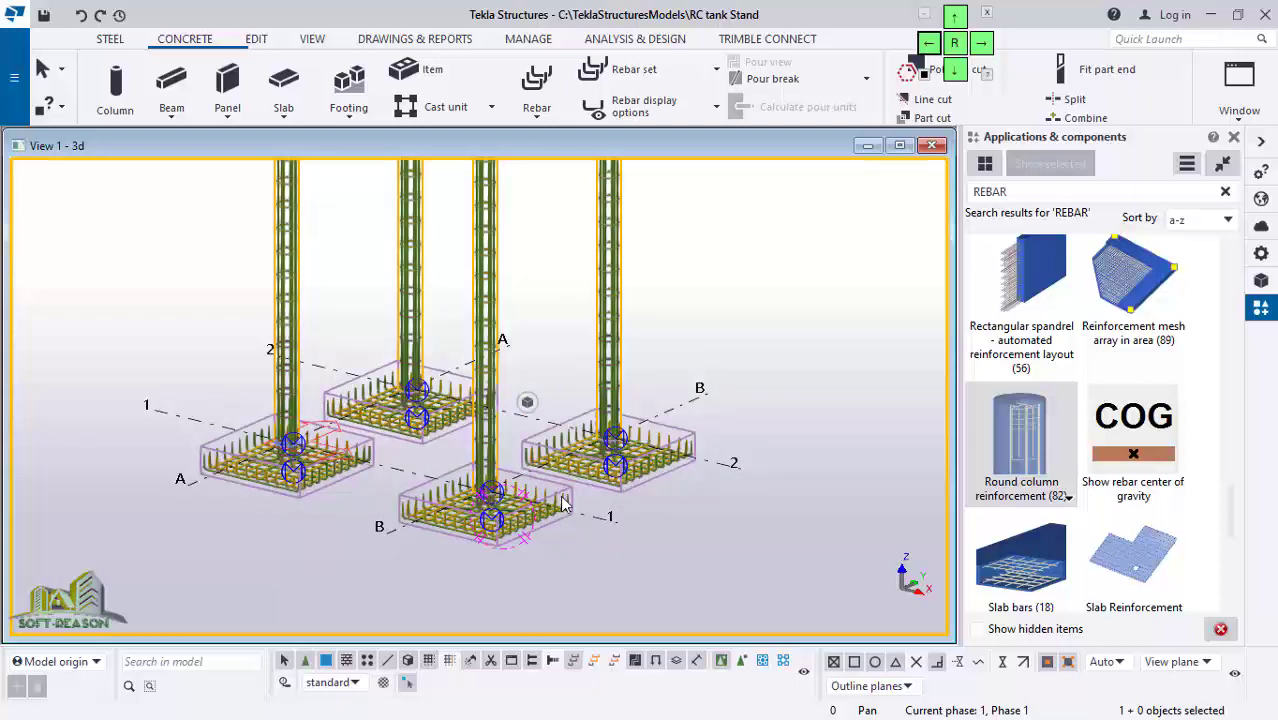
{"action": "scroll", "coordinate": [535, 490], "scroll_direction": "down", "scroll_amount": 2}
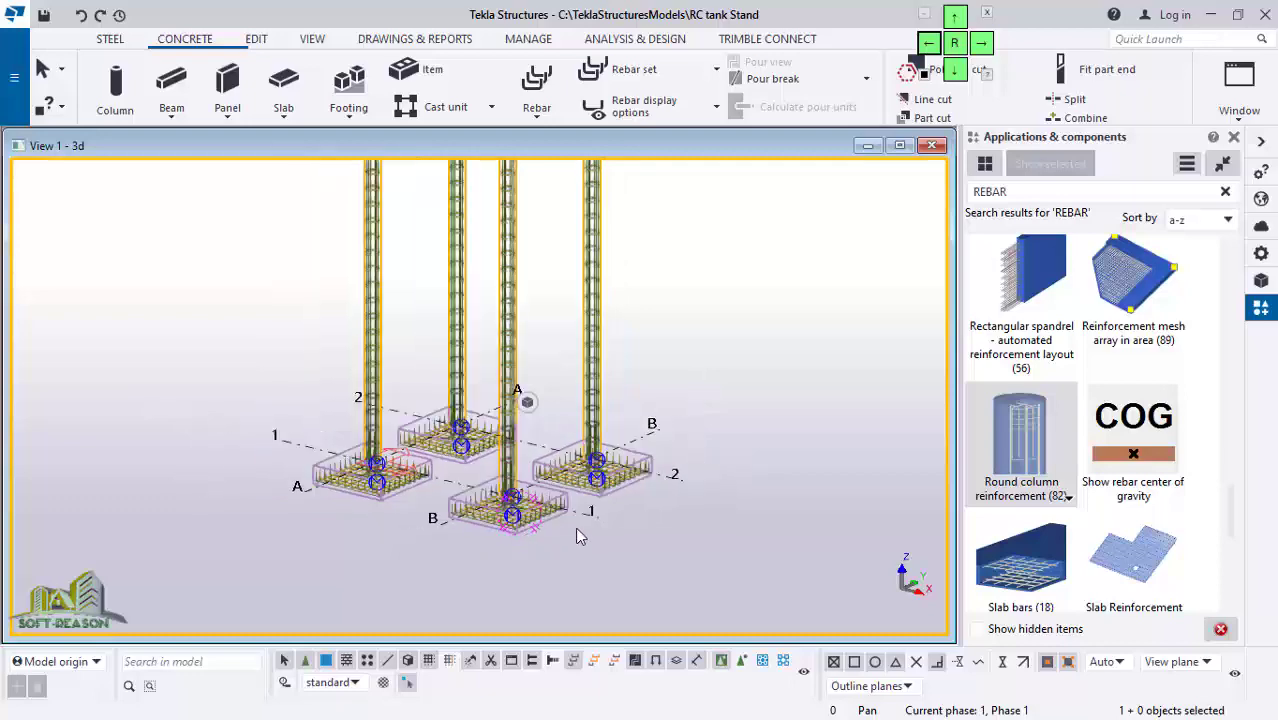
Step: Start a new concrete beam and set its profile to 450*300
{"action": "scroll", "coordinate": [485, 522], "scroll_direction": "up", "scroll_amount": 1}
{"action": "scroll", "coordinate": [532, 480], "scroll_direction": "up", "scroll_amount": 1}
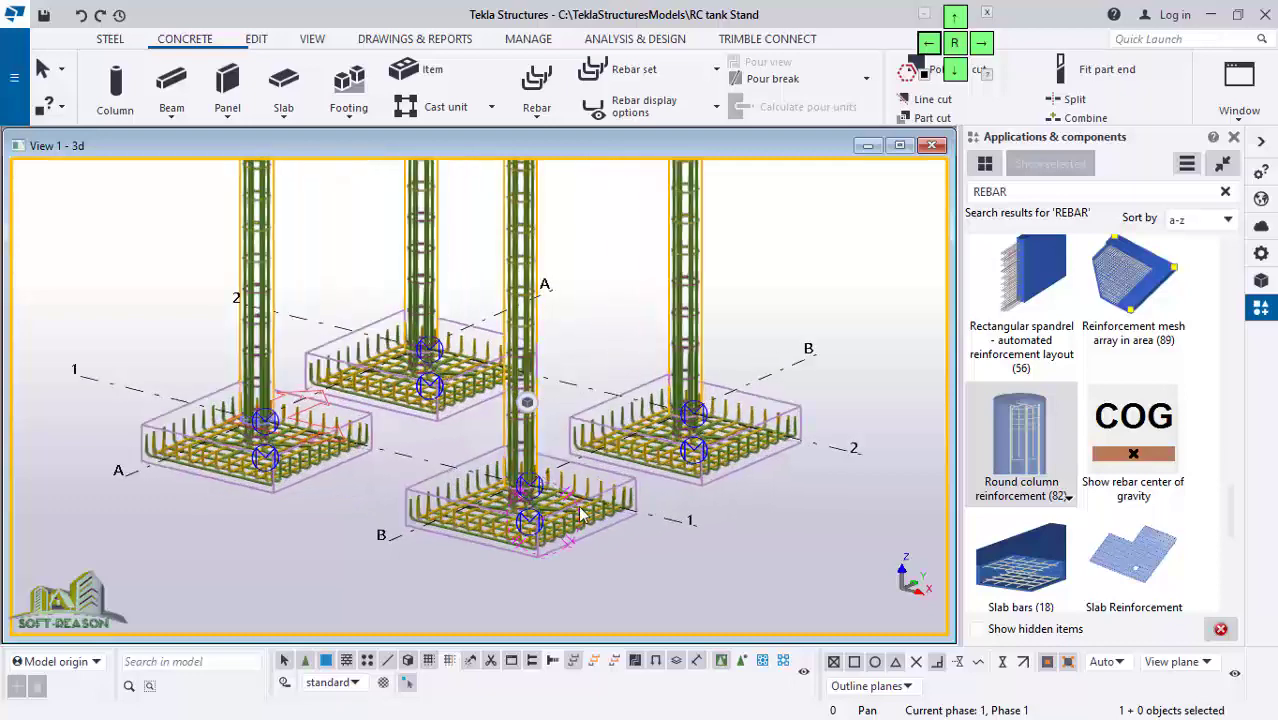
{"action": "left_click", "coordinate": [171, 84]}
{"action": "left_click", "coordinate": [1262, 256]}
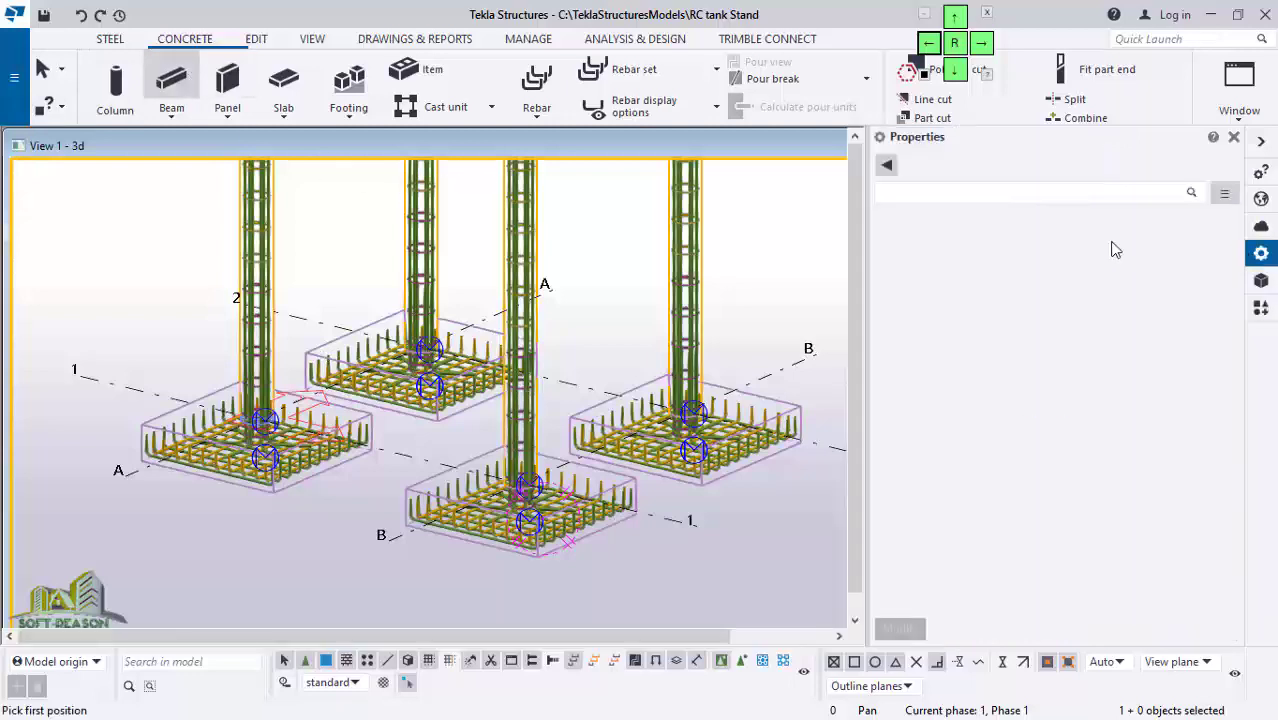
{"action": "left_click", "coordinate": [181, 86]}
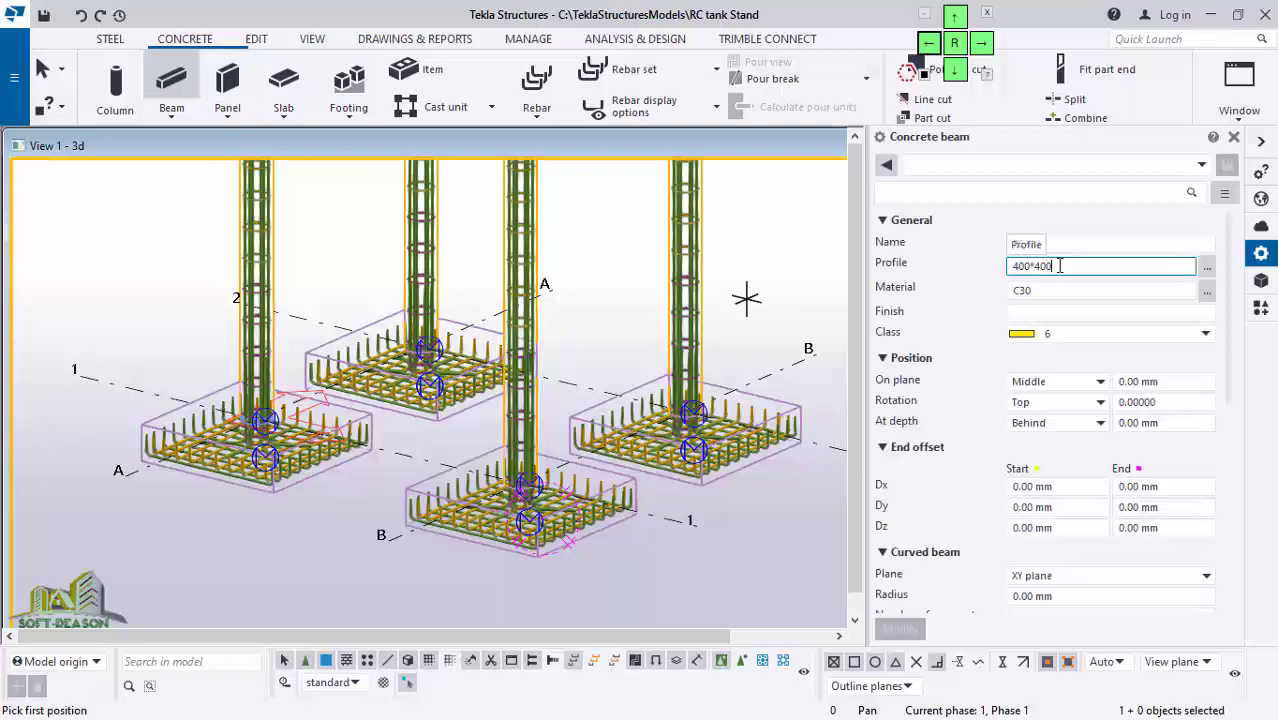
{"action": "left_click_drag", "start_coordinate": [1062, 266], "coordinate": [1008, 278]}
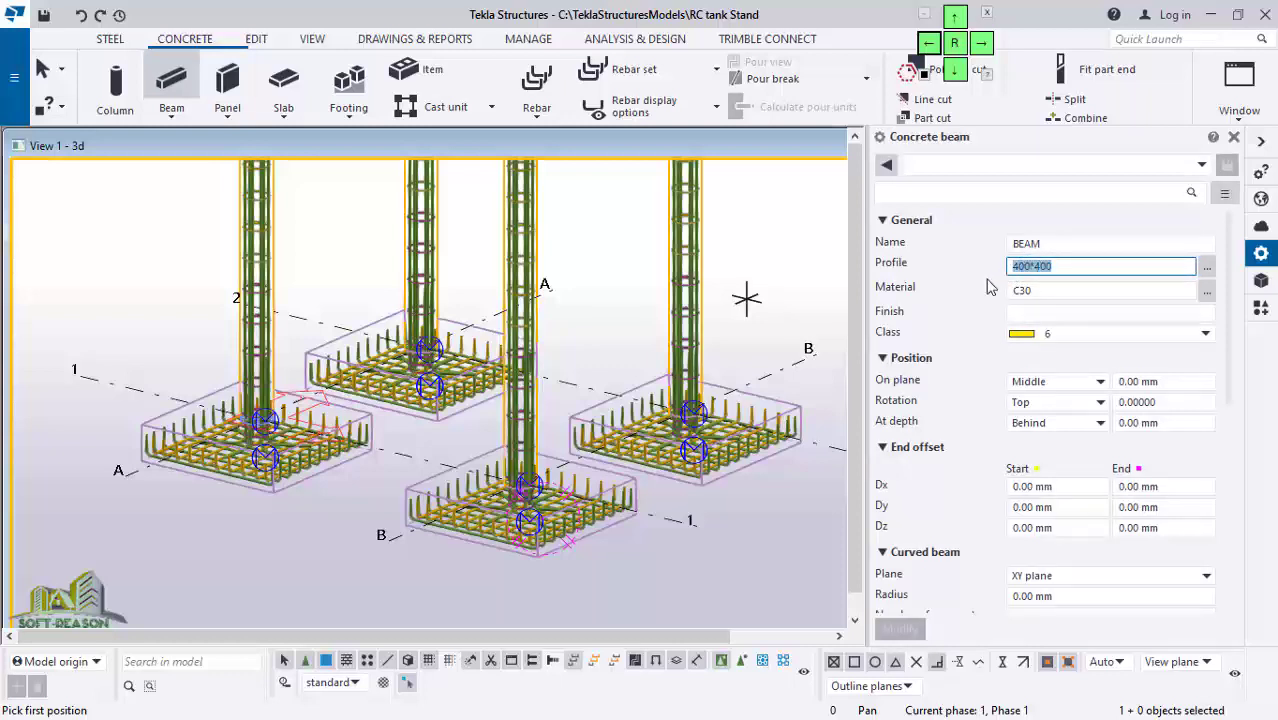
{"action": "type", "text": "450"}
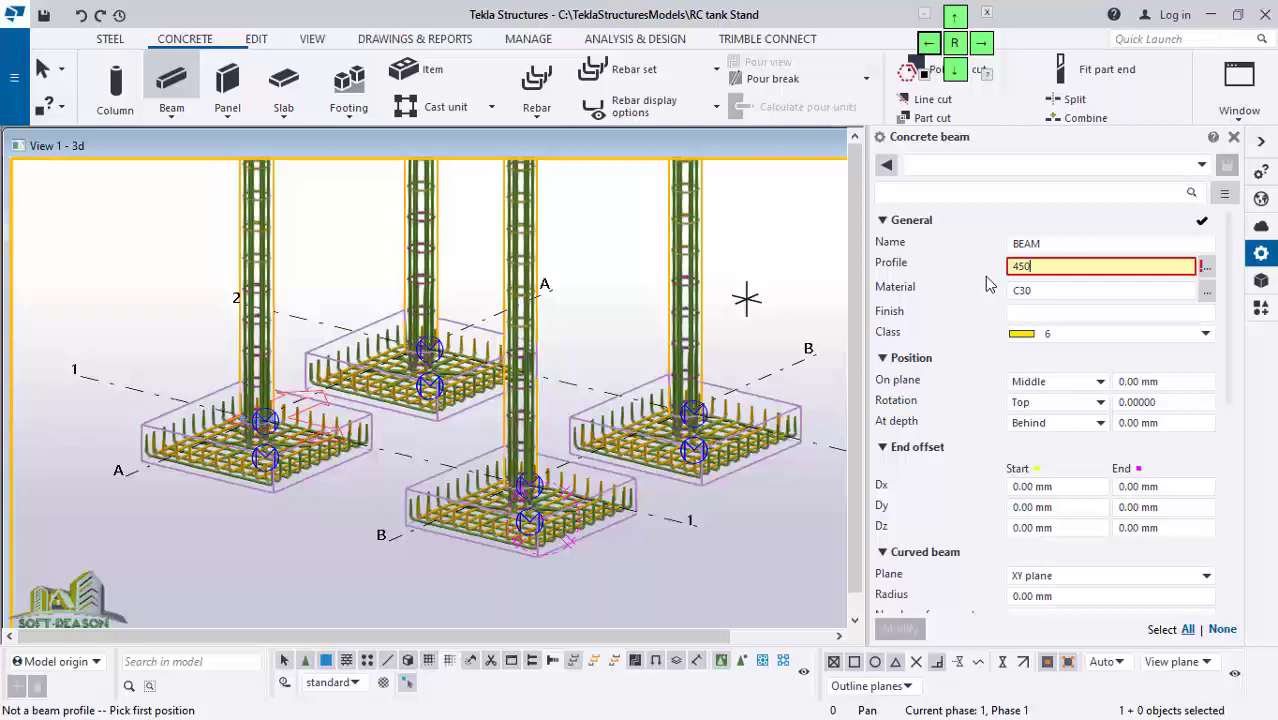
{"action": "type", "text": "*"}
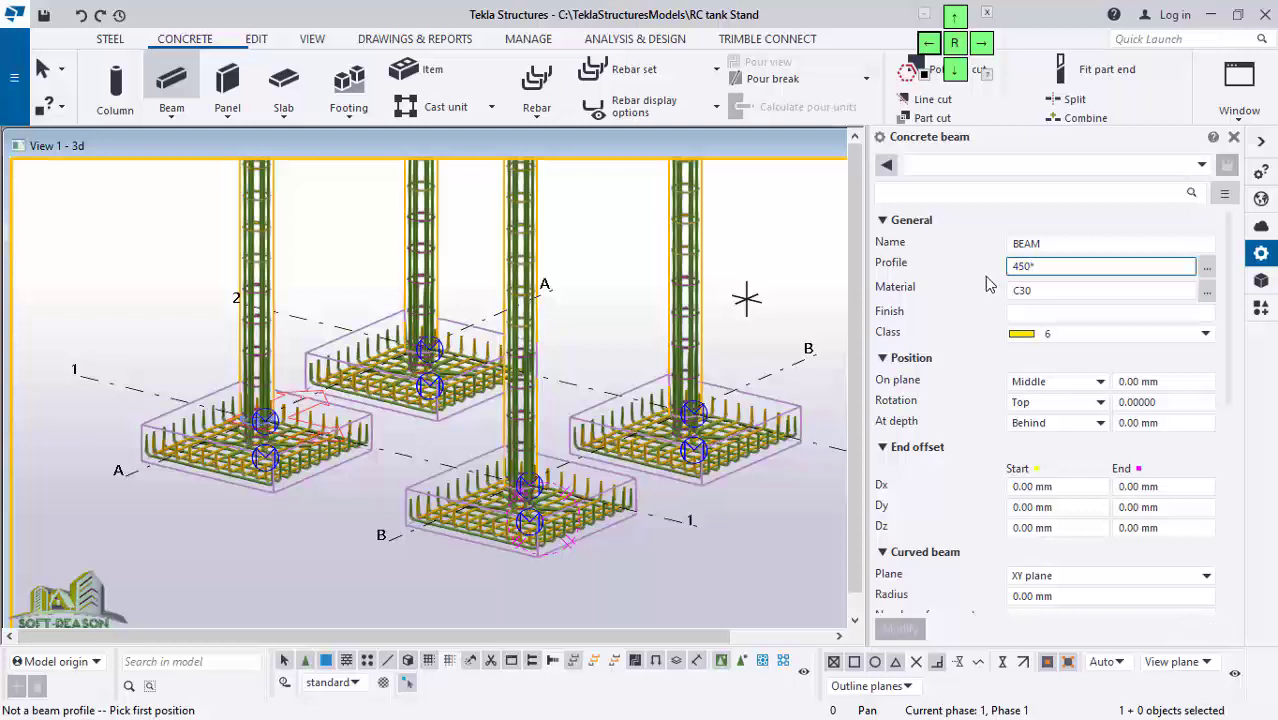
{"action": "type", "text": "300"}
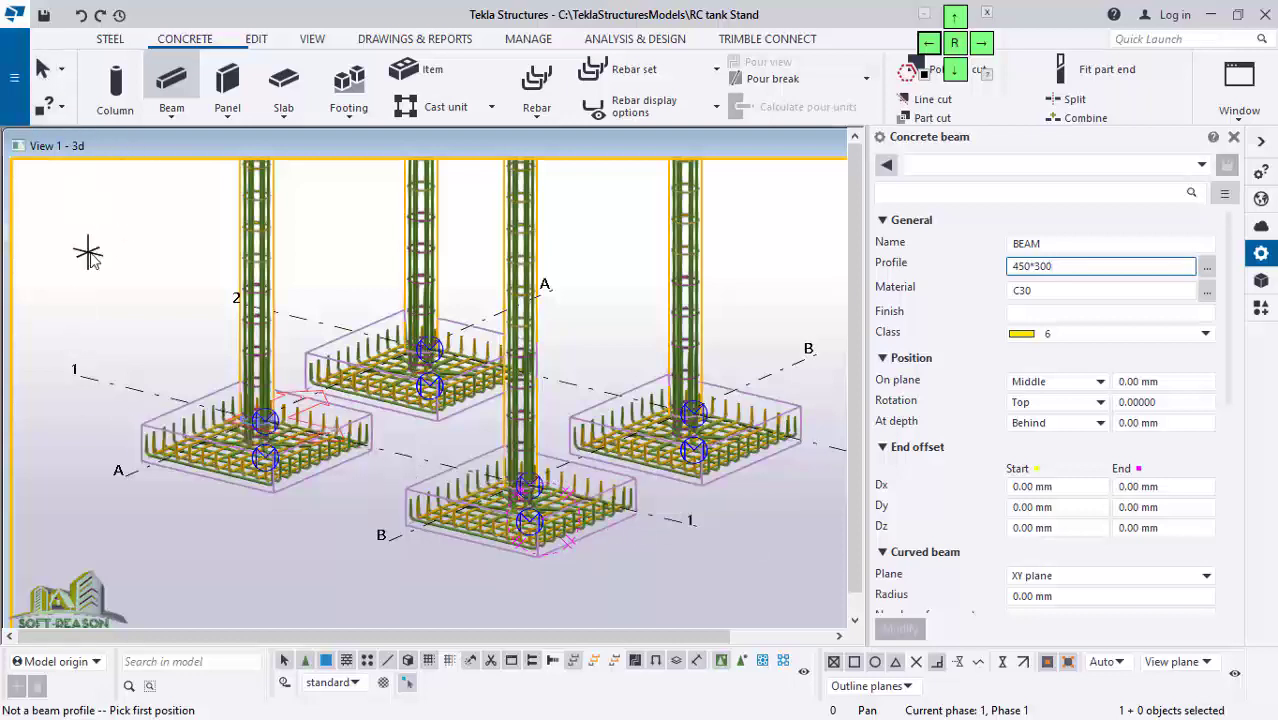
Step: Display the columns and footings in the 3D view as rendered solid parts
{"action": "left_click", "coordinate": [608, 588]}
{"action": "key", "text": "ctrl+4"}
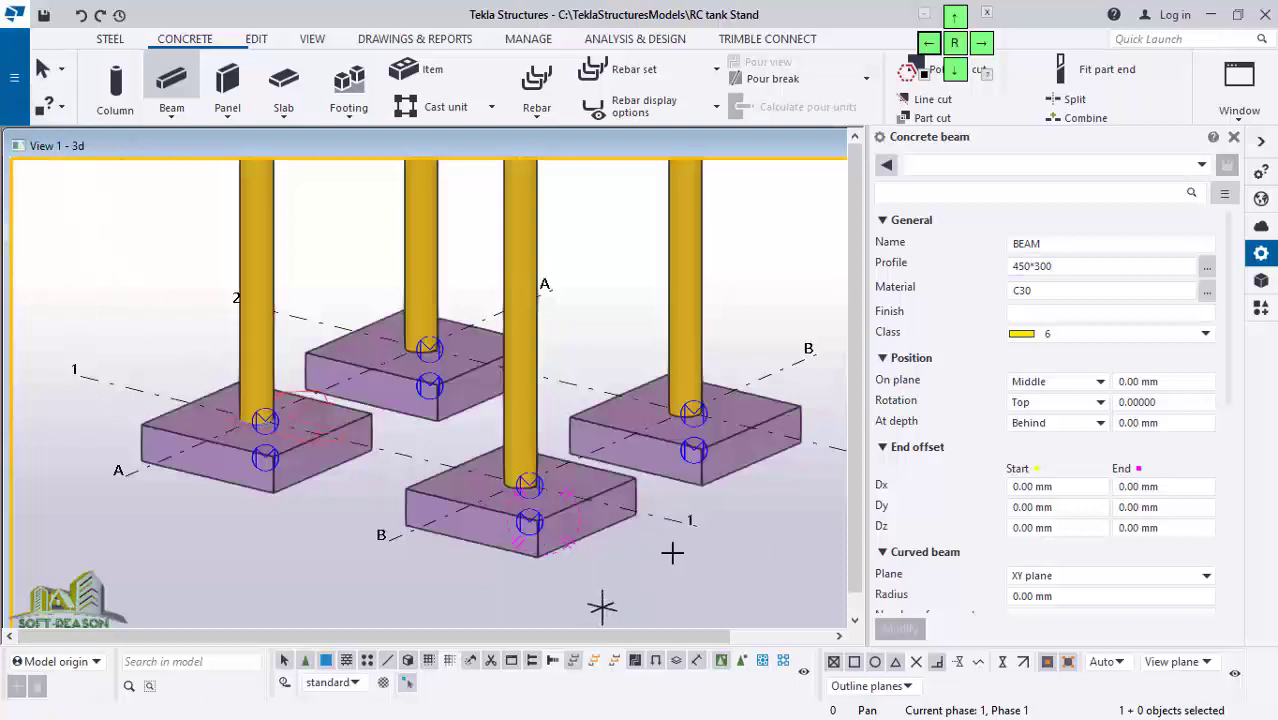
{"action": "scroll", "coordinate": [479, 445], "scroll_direction": "down", "scroll_amount": 2}
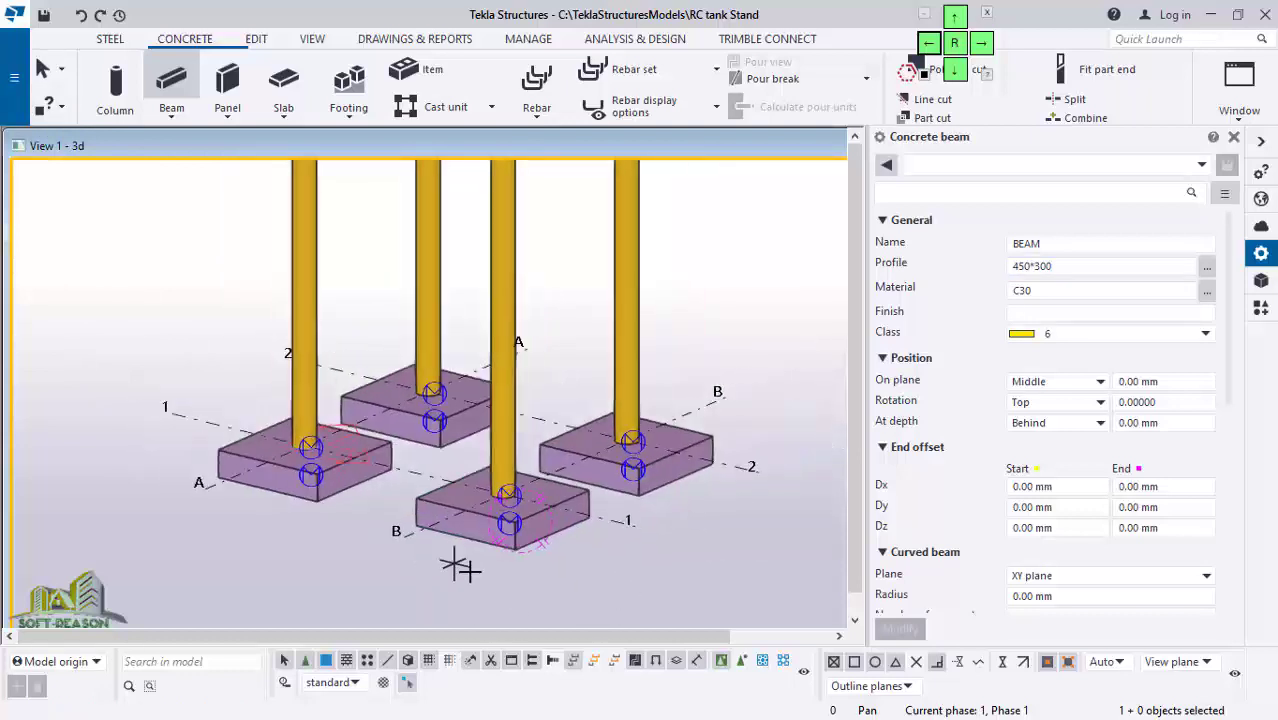
{"action": "scroll", "coordinate": [560, 555], "scroll_direction": "up", "scroll_amount": 2}
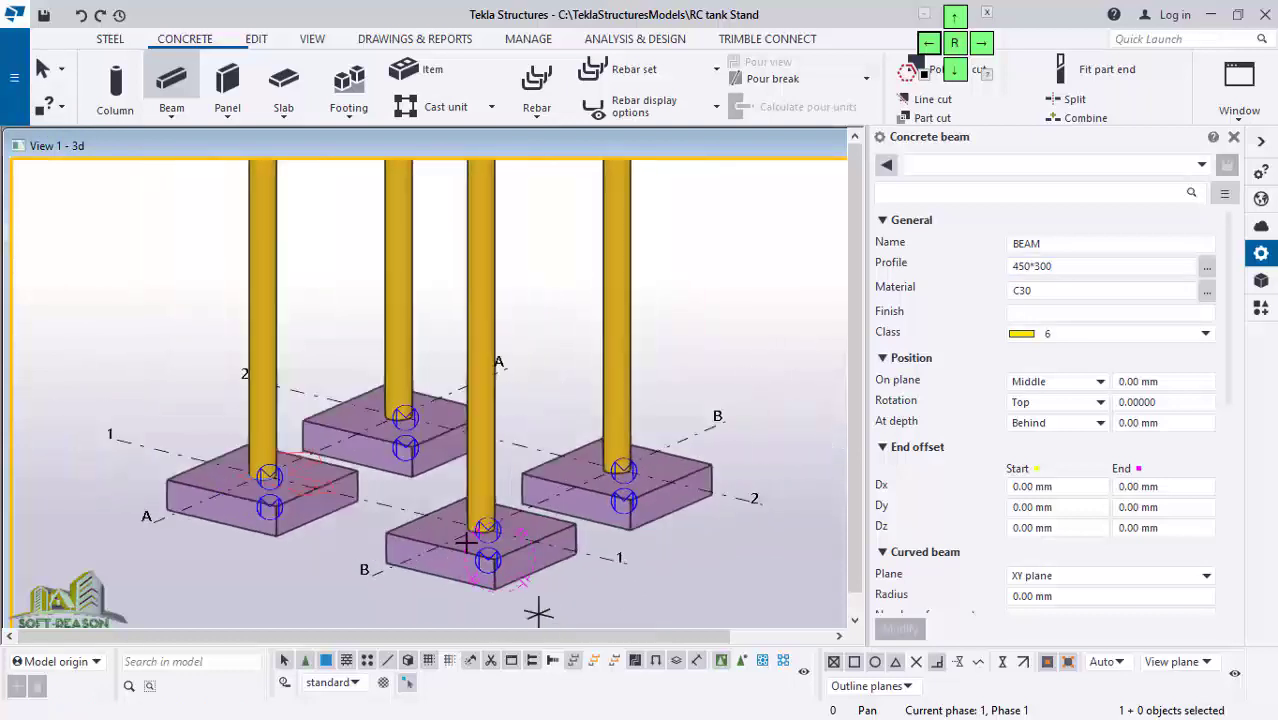
{"action": "scroll", "coordinate": [608, 577], "scroll_direction": "up", "scroll_amount": 4}
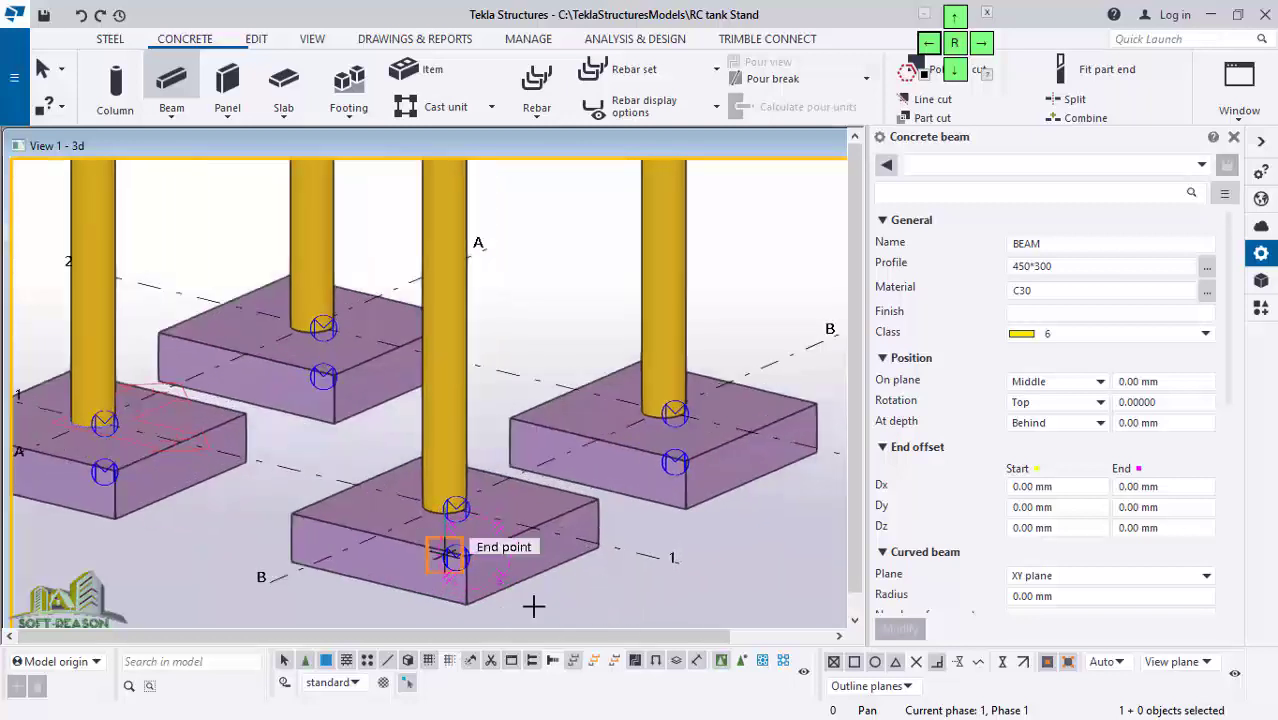
Step: Place four concrete beams between the column bases, from B-1 to B-2, A-2, A-1 and back to B-1, and end the command
{"action": "left_click", "coordinate": [477, 515]}
{"action": "left_click", "coordinate": [651, 437]}
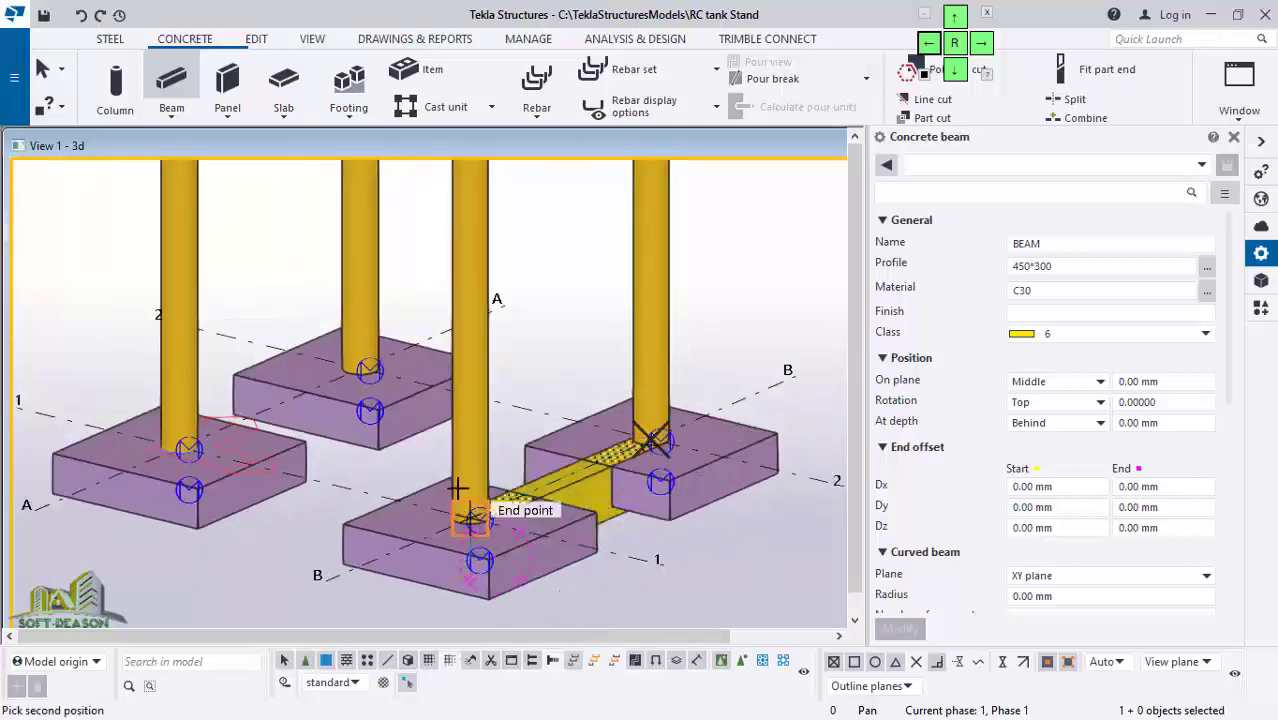
{"action": "left_click", "coordinate": [651, 437]}
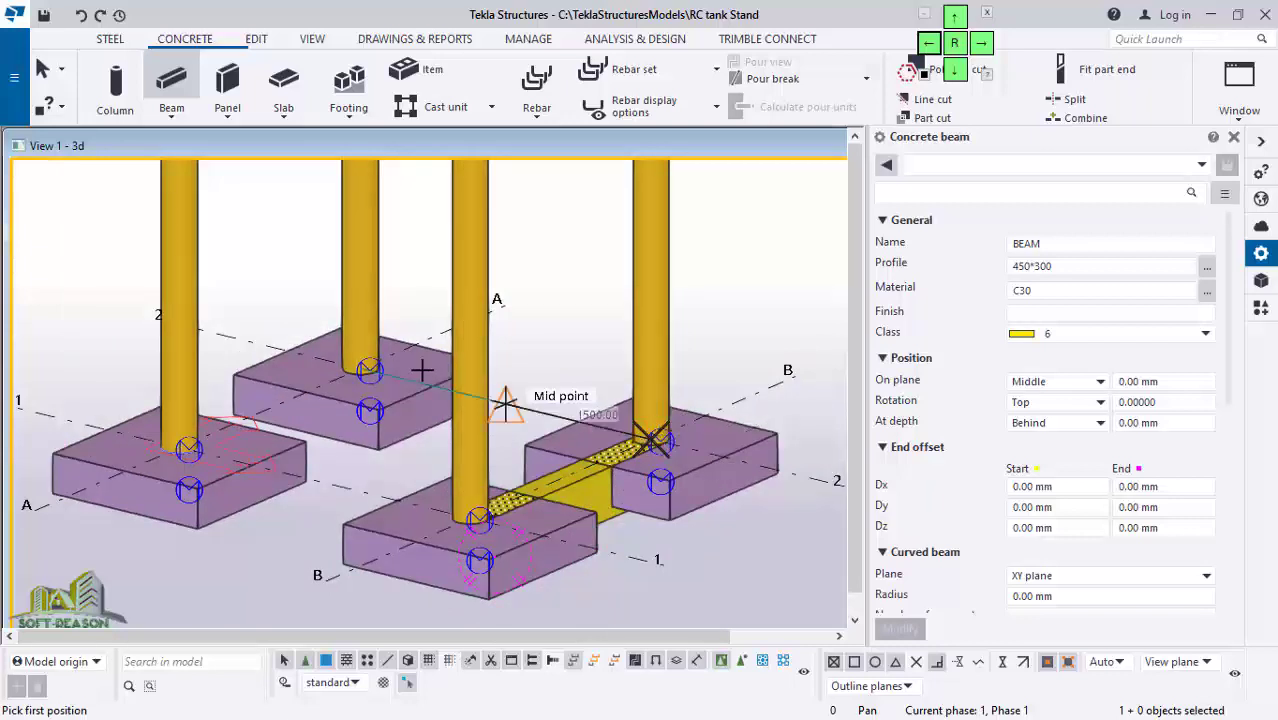
{"action": "left_click", "coordinate": [362, 372]}
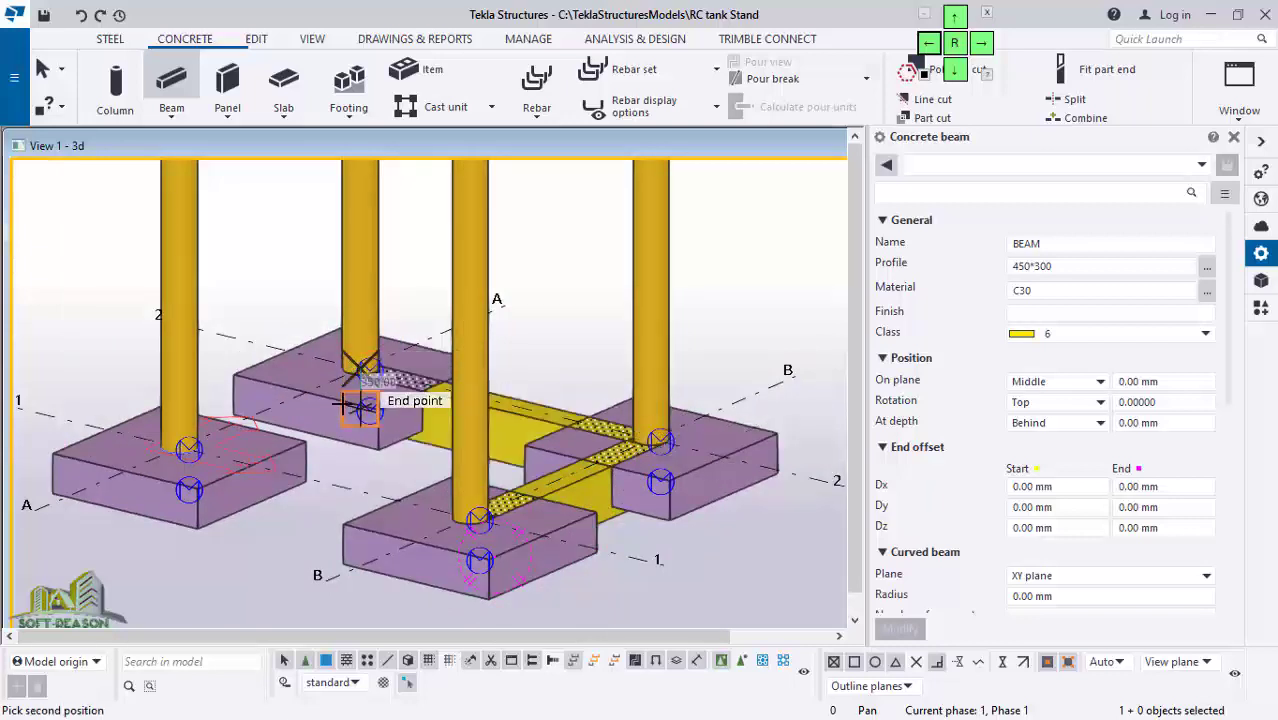
{"action": "left_click", "coordinate": [362, 372]}
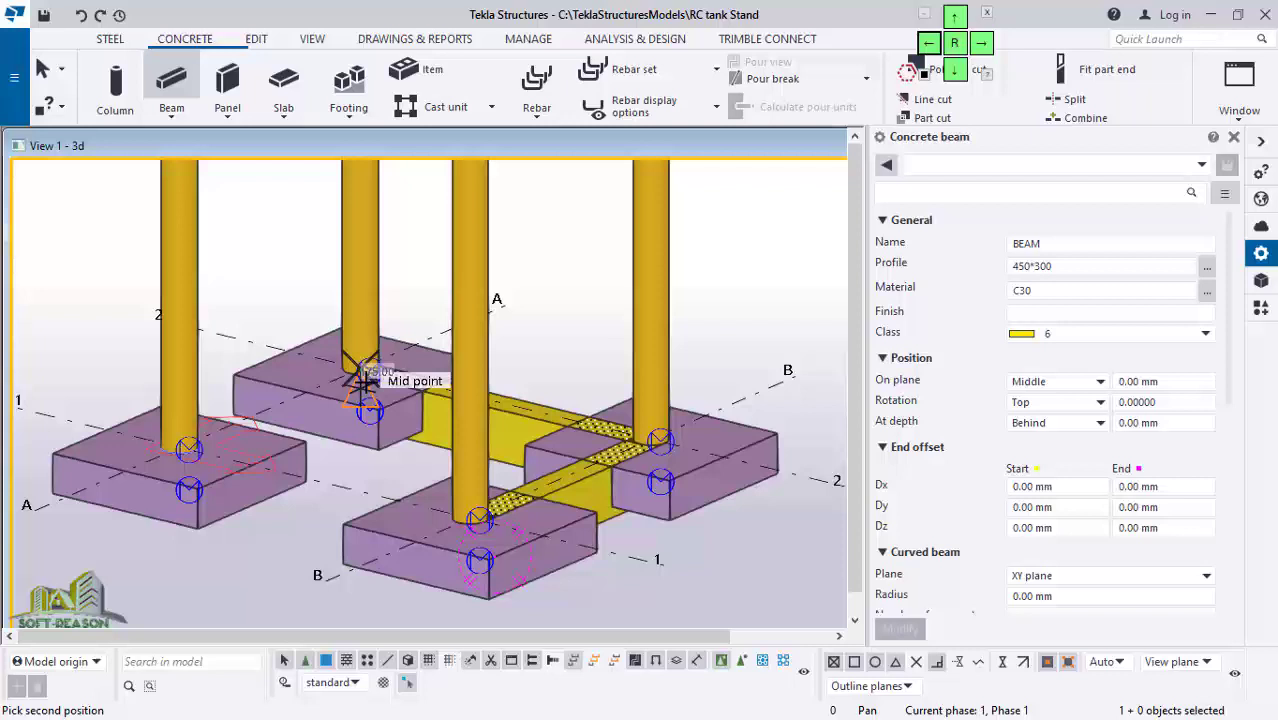
{"action": "left_click", "coordinate": [181, 447]}
{"action": "left_click", "coordinate": [181, 447]}
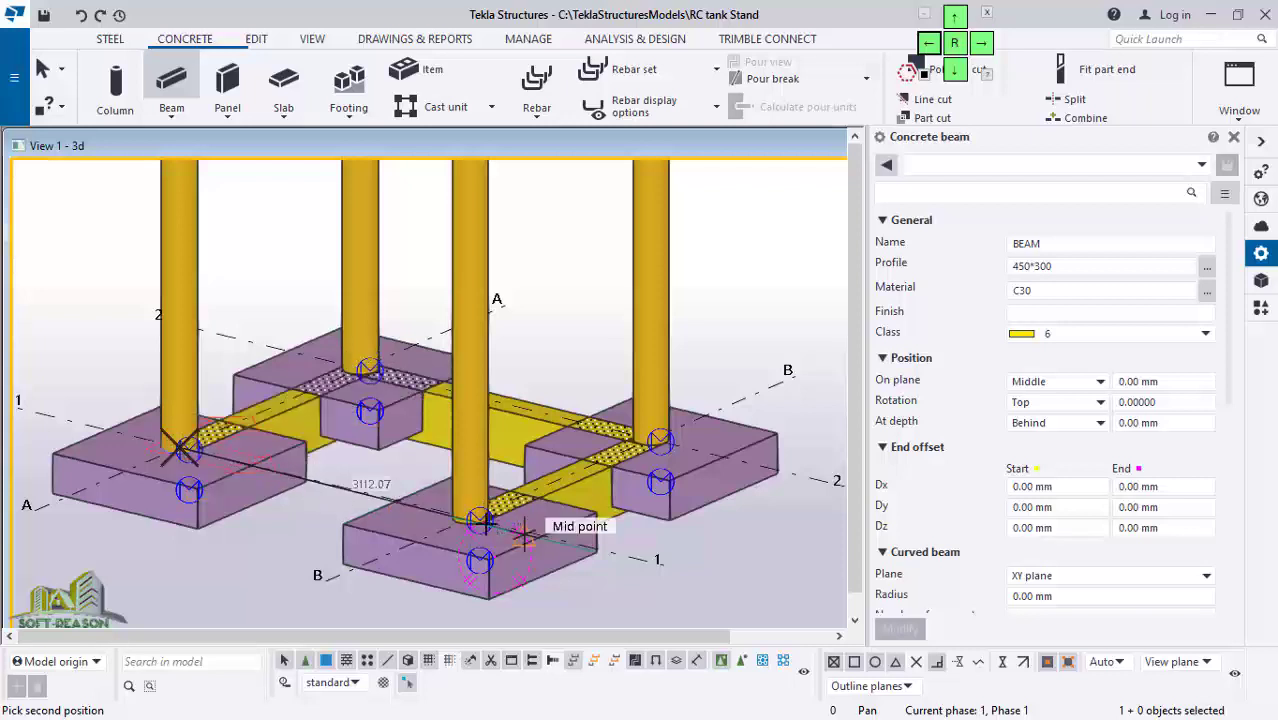
{"action": "left_click", "coordinate": [463, 515]}
{"action": "scroll", "coordinate": [440, 550], "scroll_direction": "down", "scroll_amount": 3}
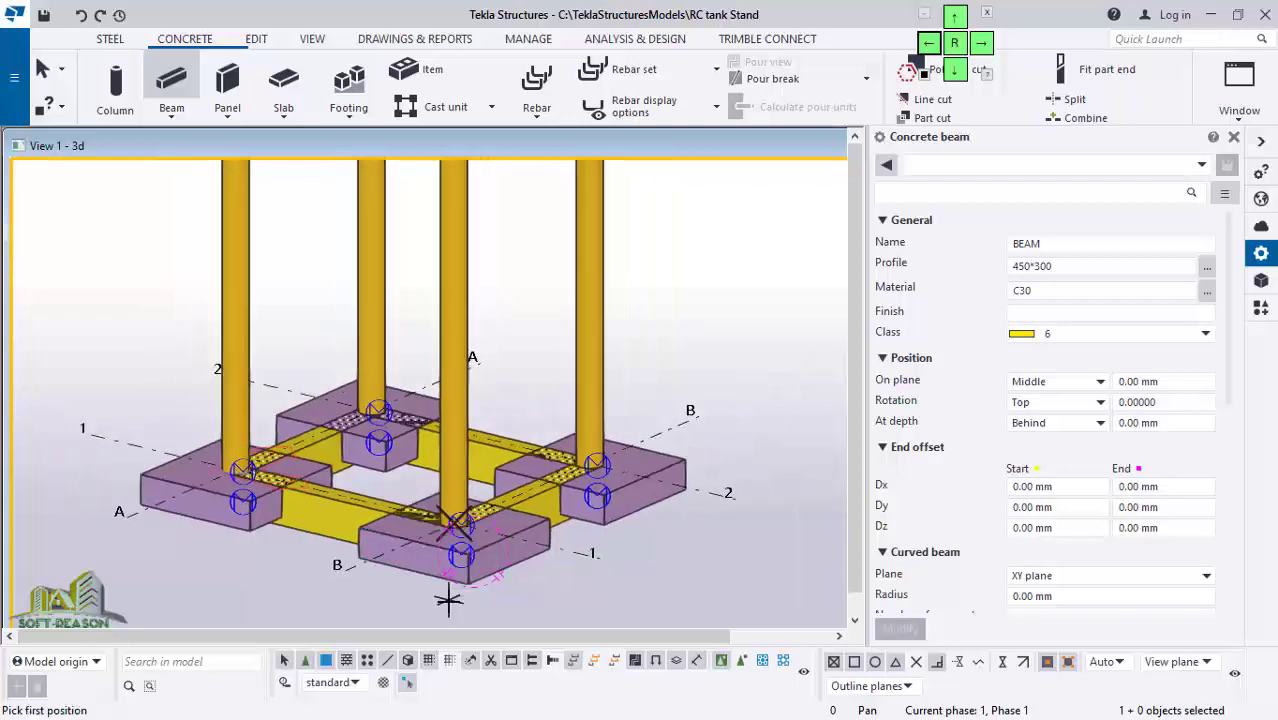
{"action": "key", "text": "Escape"}
Step: Change the At depth position of all four ground beams to Front, then clear the selection
{"action": "scroll", "coordinate": [533, 567], "scroll_direction": "up", "scroll_amount": 2}
{"action": "left_click", "coordinate": [478, 430]}
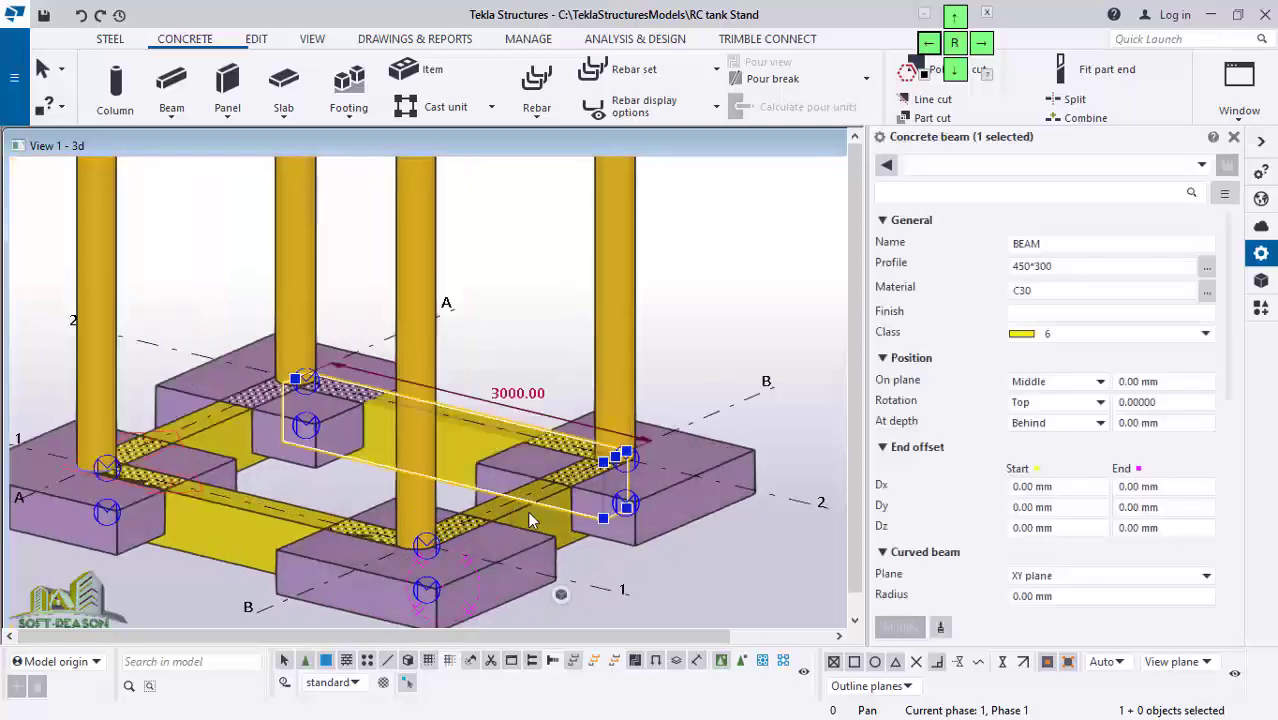
{"action": "middle_click_drag", "start_coordinate": [598, 542], "coordinate": [370, 522], "text": "ctrl"}
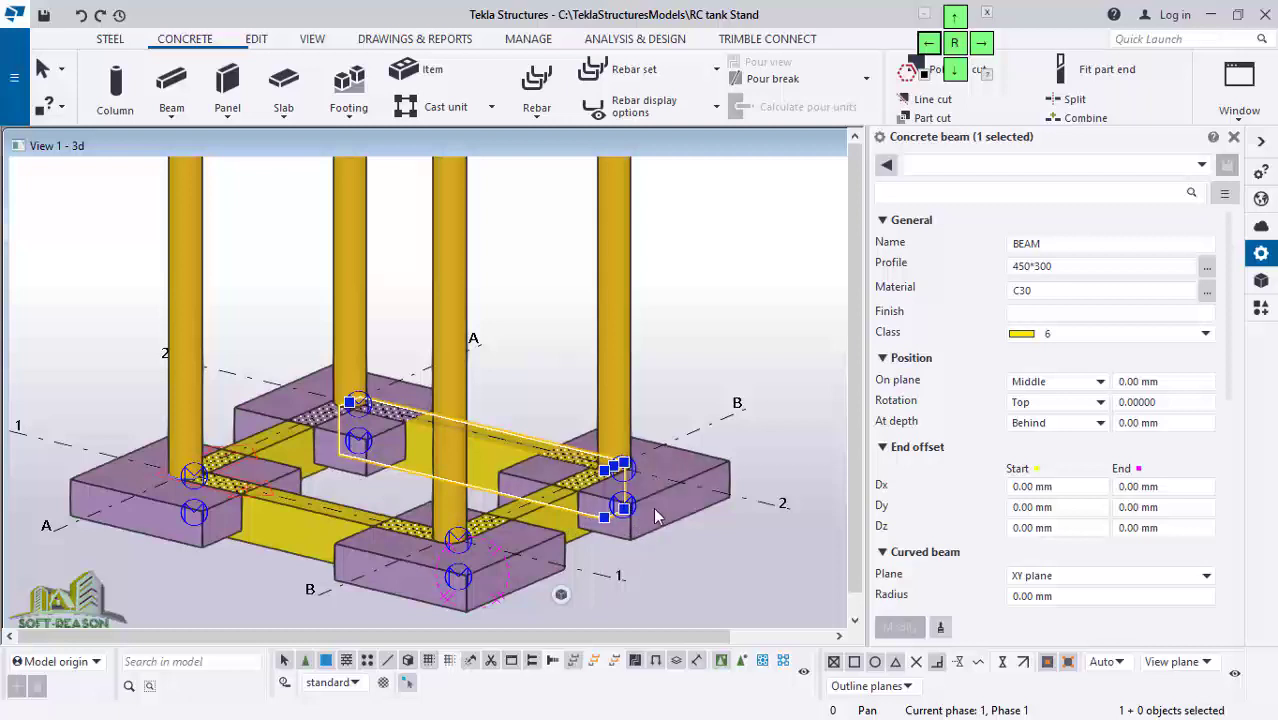
{"action": "left_click", "coordinate": [267, 441], "text": "shift"}
{"action": "left_click", "coordinate": [290, 525], "text": "shift"}
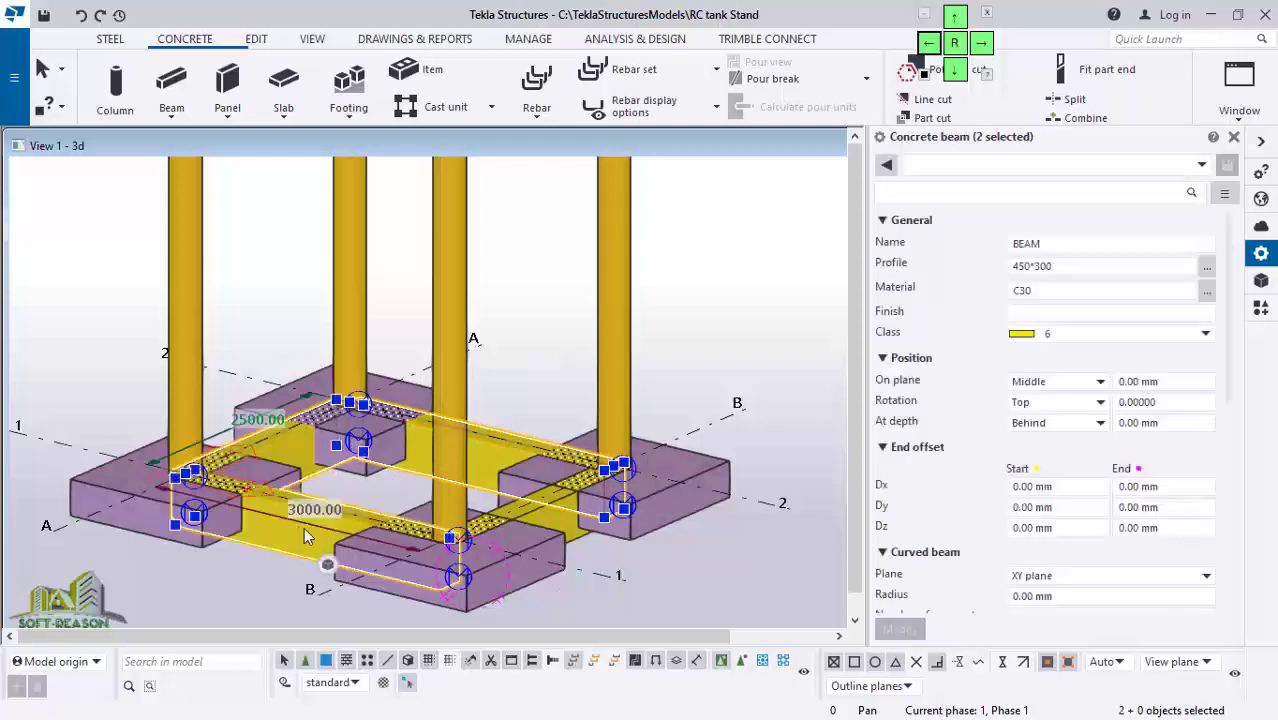
{"action": "left_click", "coordinate": [531, 514], "text": "shift"}
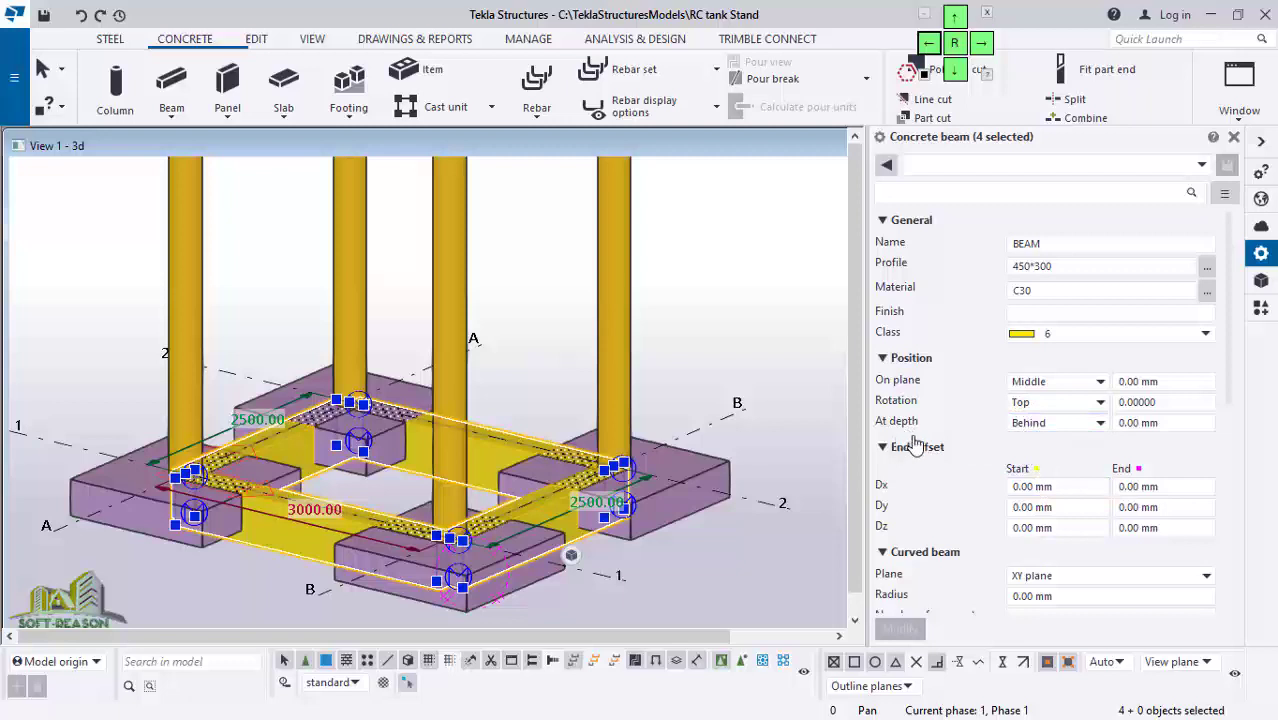
{"action": "left_click", "coordinate": [1099, 424]}
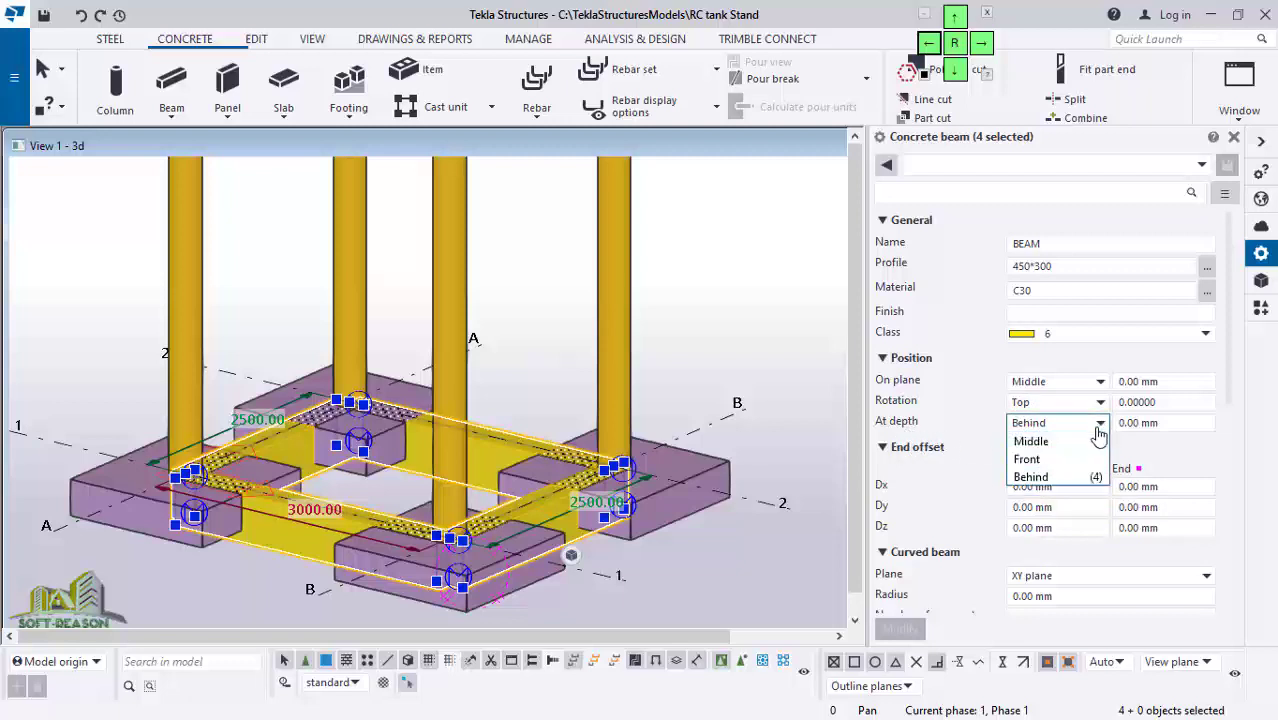
{"action": "left_click", "coordinate": [1043, 461]}
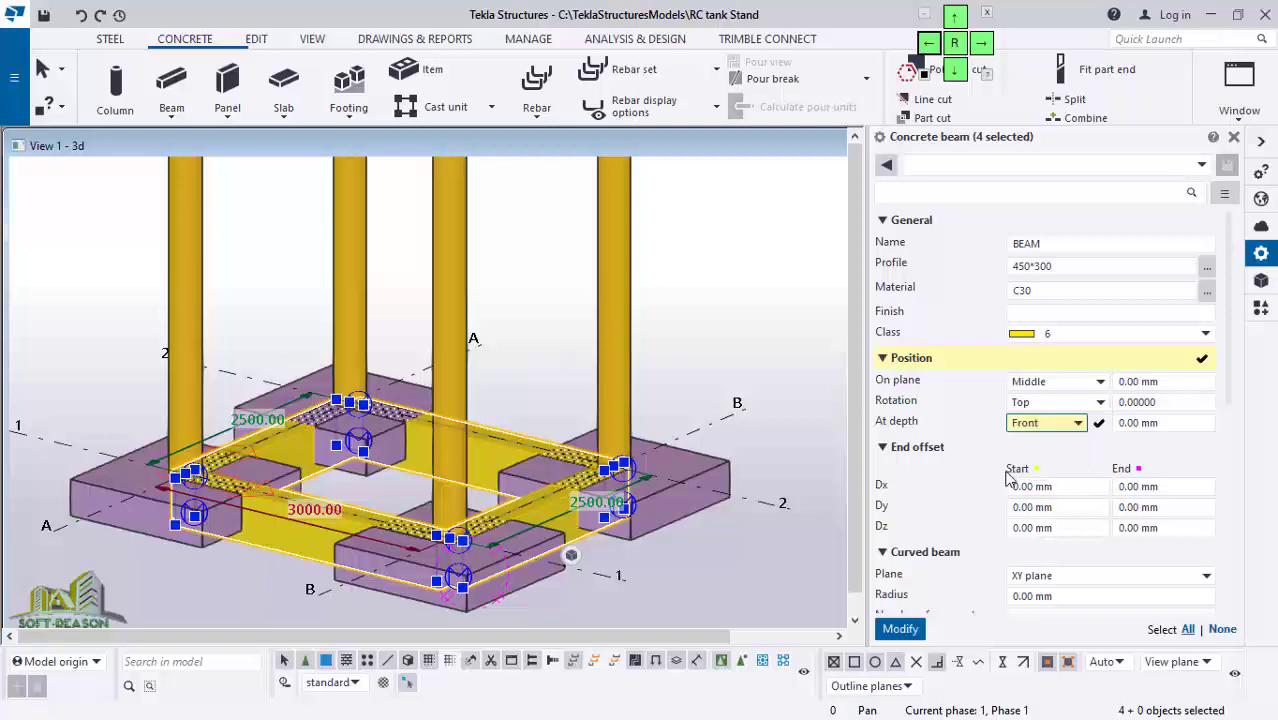
{"action": "left_click", "coordinate": [890, 630]}
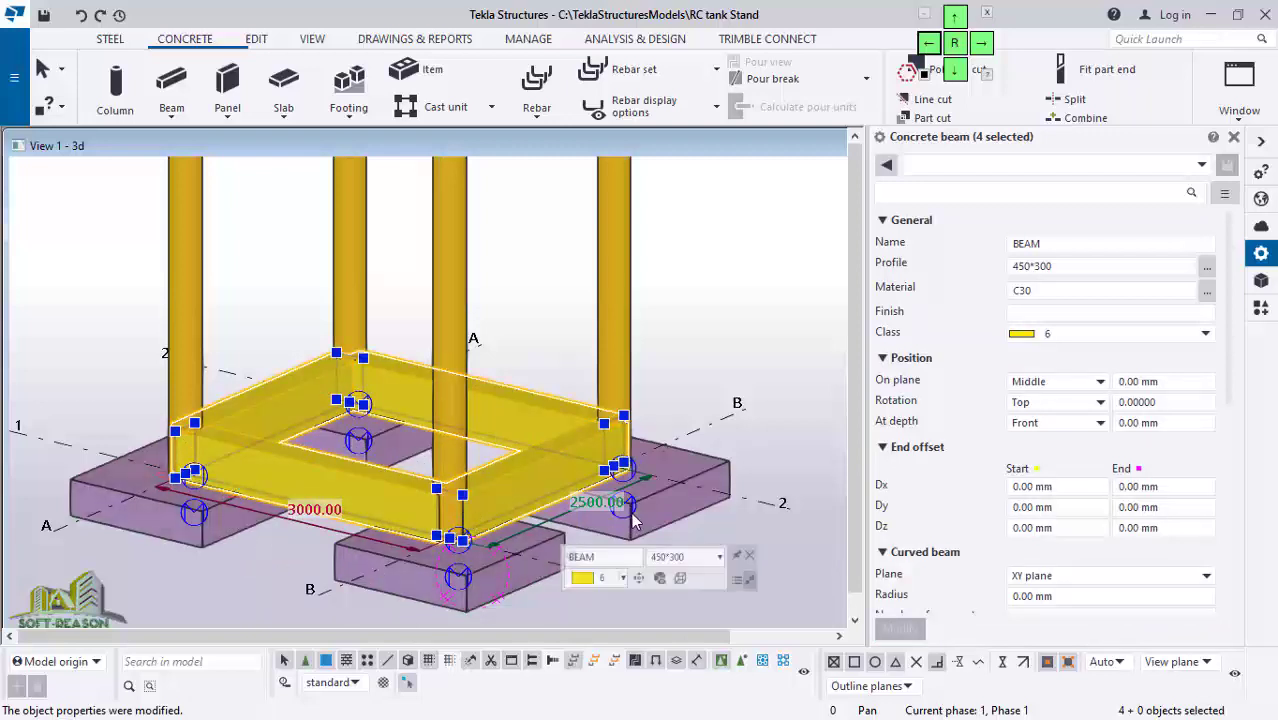
{"action": "mouse_move", "coordinate": [640, 470]}
{"action": "left_click", "coordinate": [679, 374]}
Step: Search the applications and components catalog for RECT
{"action": "scroll", "coordinate": [628, 459], "scroll_direction": "down", "scroll_amount": 6}
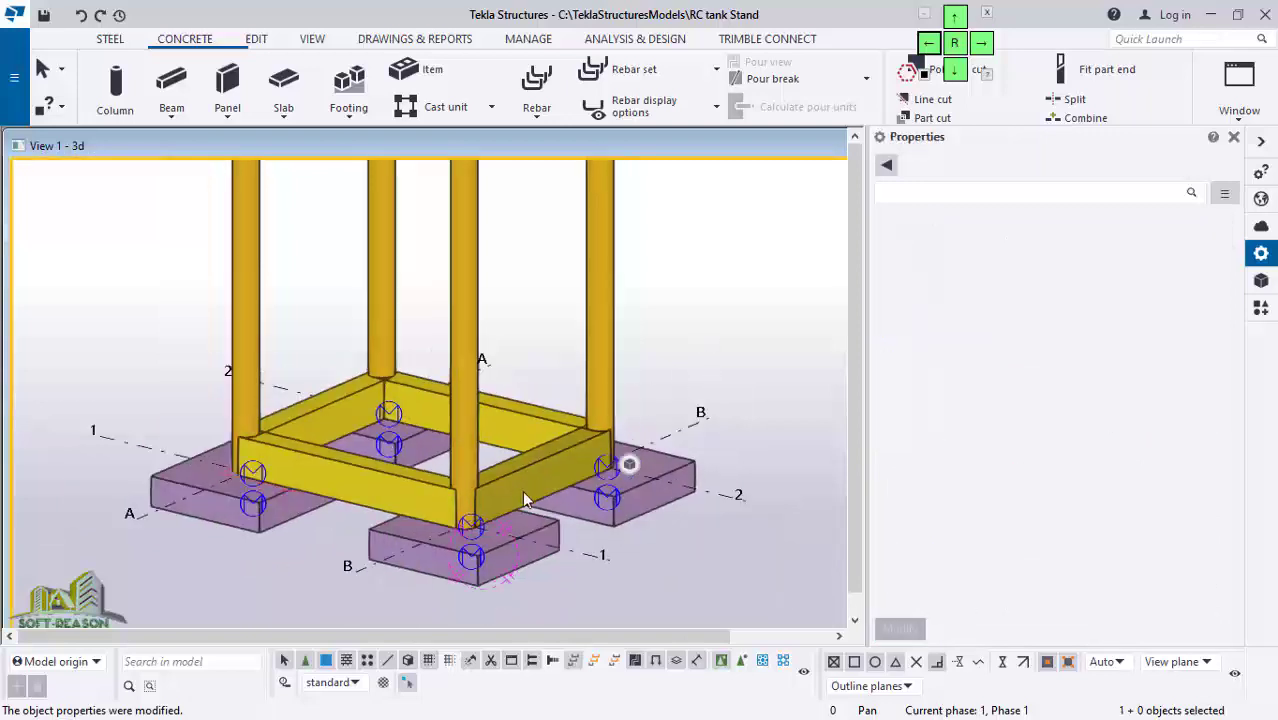
{"action": "scroll", "coordinate": [497, 478], "scroll_direction": "up", "scroll_amount": 2}
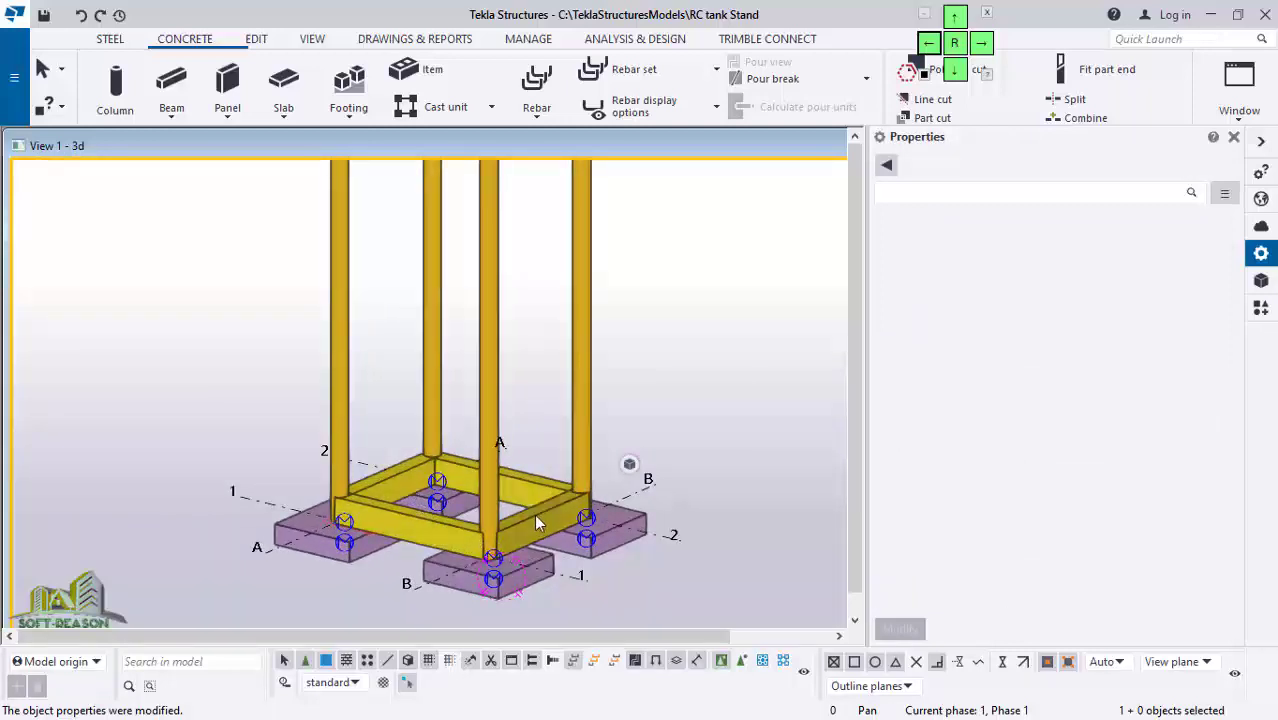
{"action": "left_click", "coordinate": [1261, 307]}
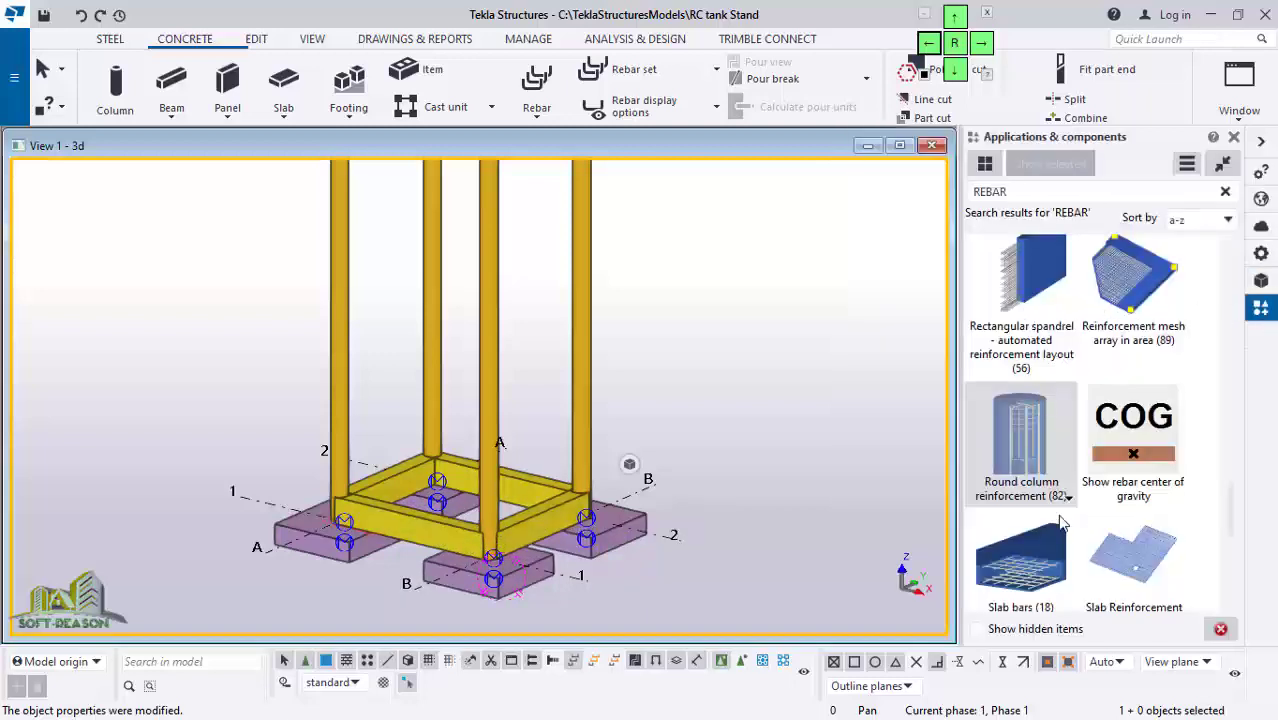
{"action": "scroll", "coordinate": [1062, 522], "scroll_direction": "down", "scroll_amount": 5}
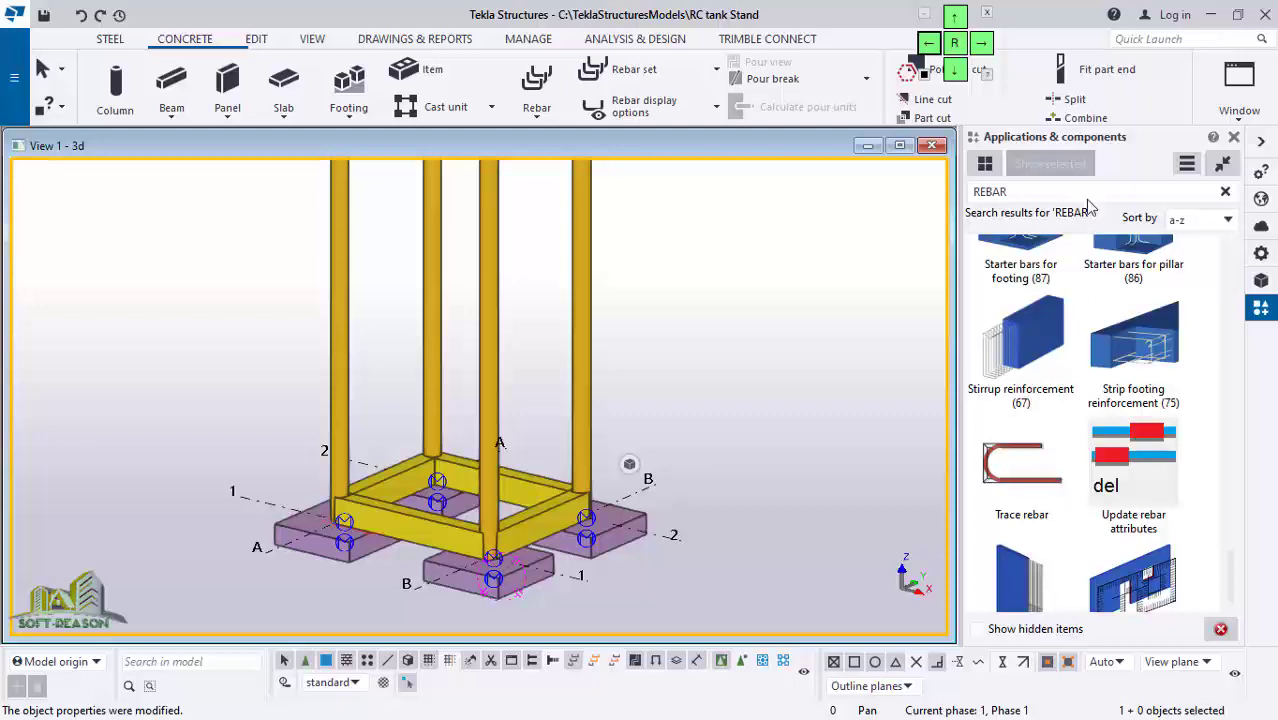
{"action": "left_click", "coordinate": [1032, 190]}
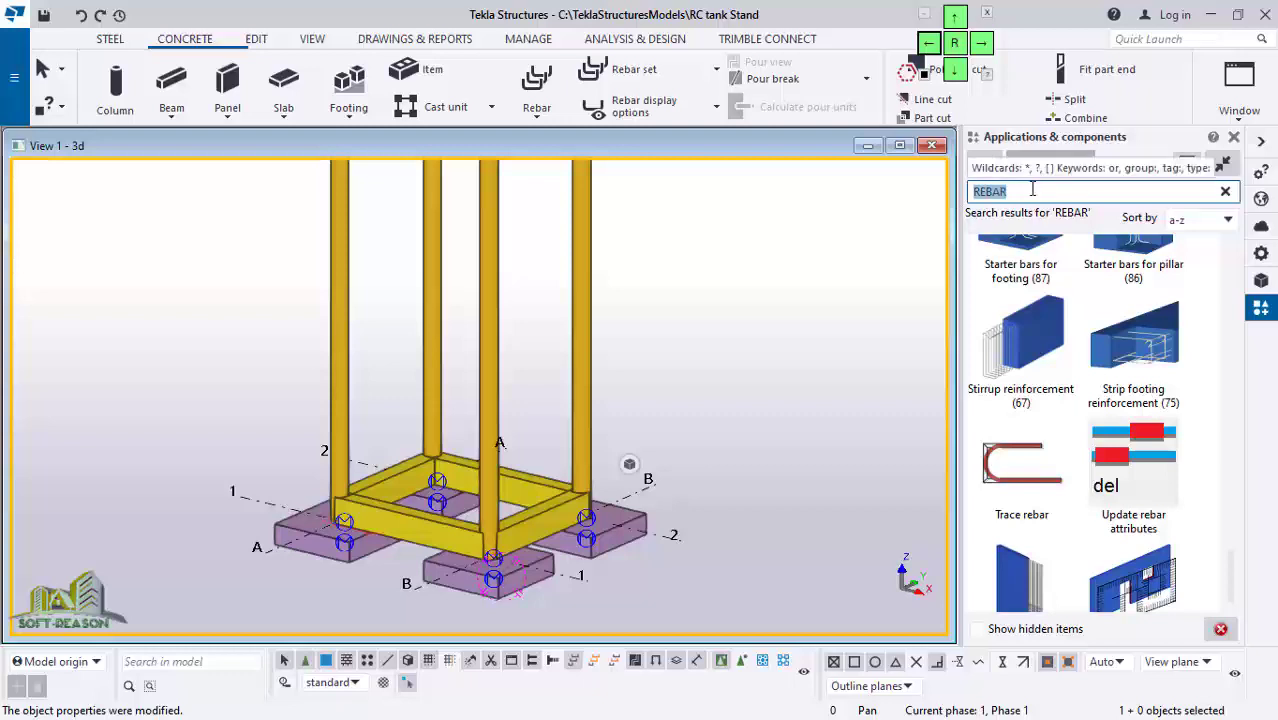
{"action": "type", "text": "REC"}
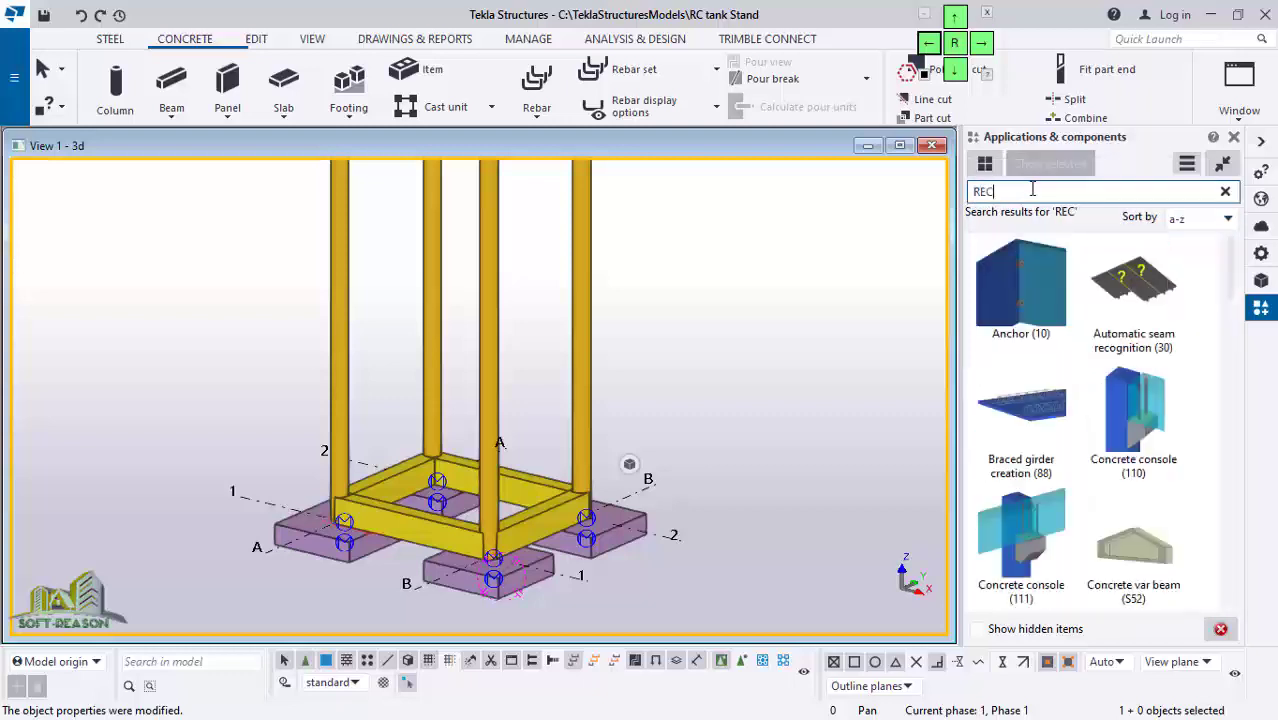
{"action": "type", "text": "T"}
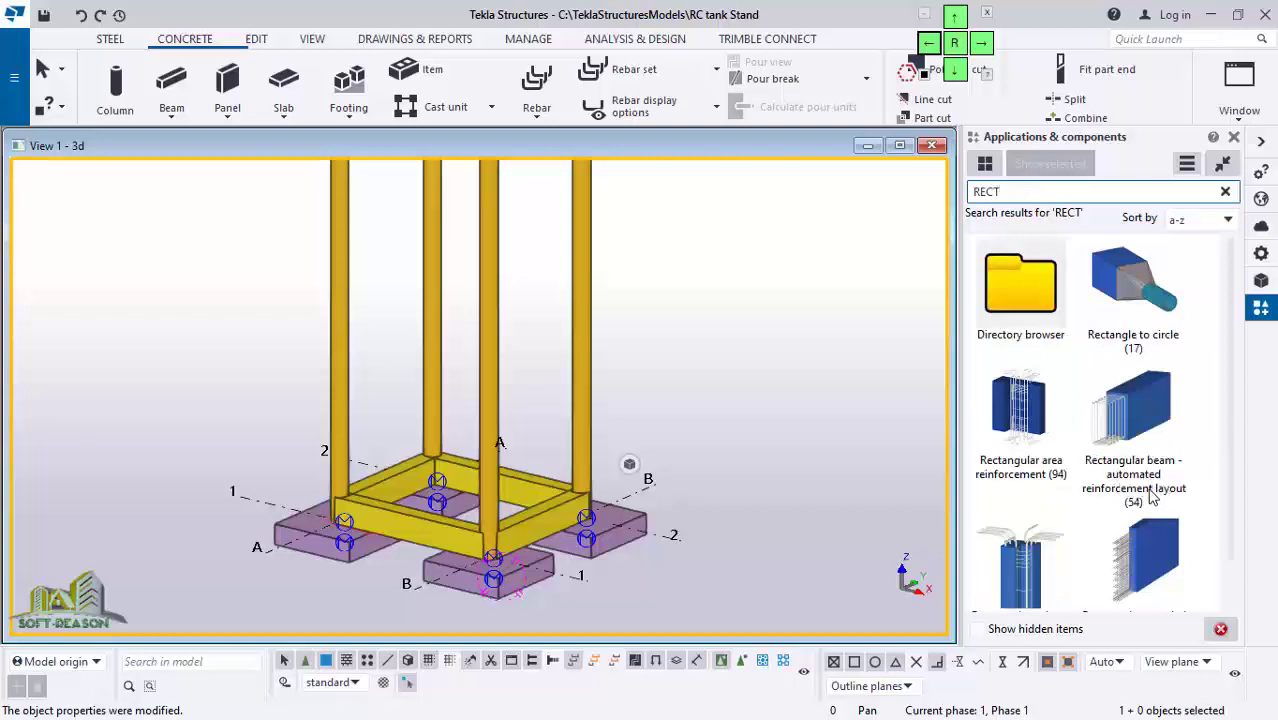
Step: Open the Rectangular beam - automated reinforcement layout (54) component and bring up its longitudinal rebar settings
{"action": "left_click", "coordinate": [1130, 408]}
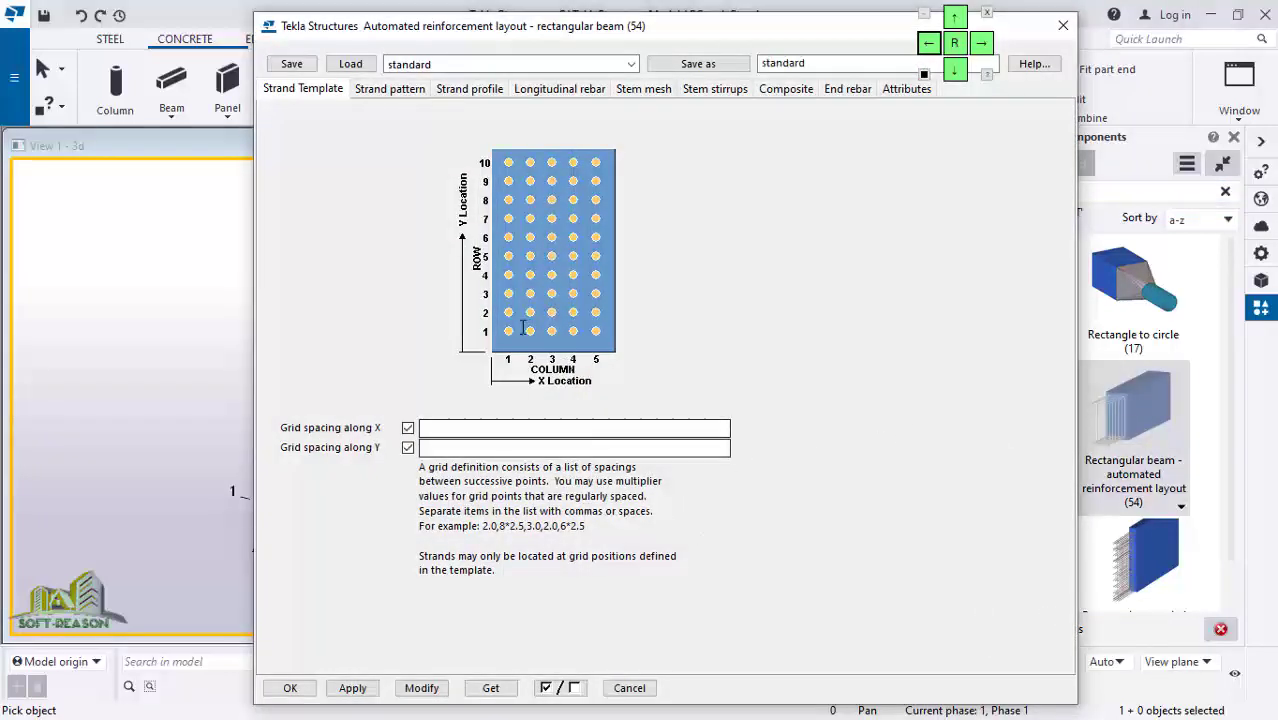
{"action": "left_click", "coordinate": [395, 90]}
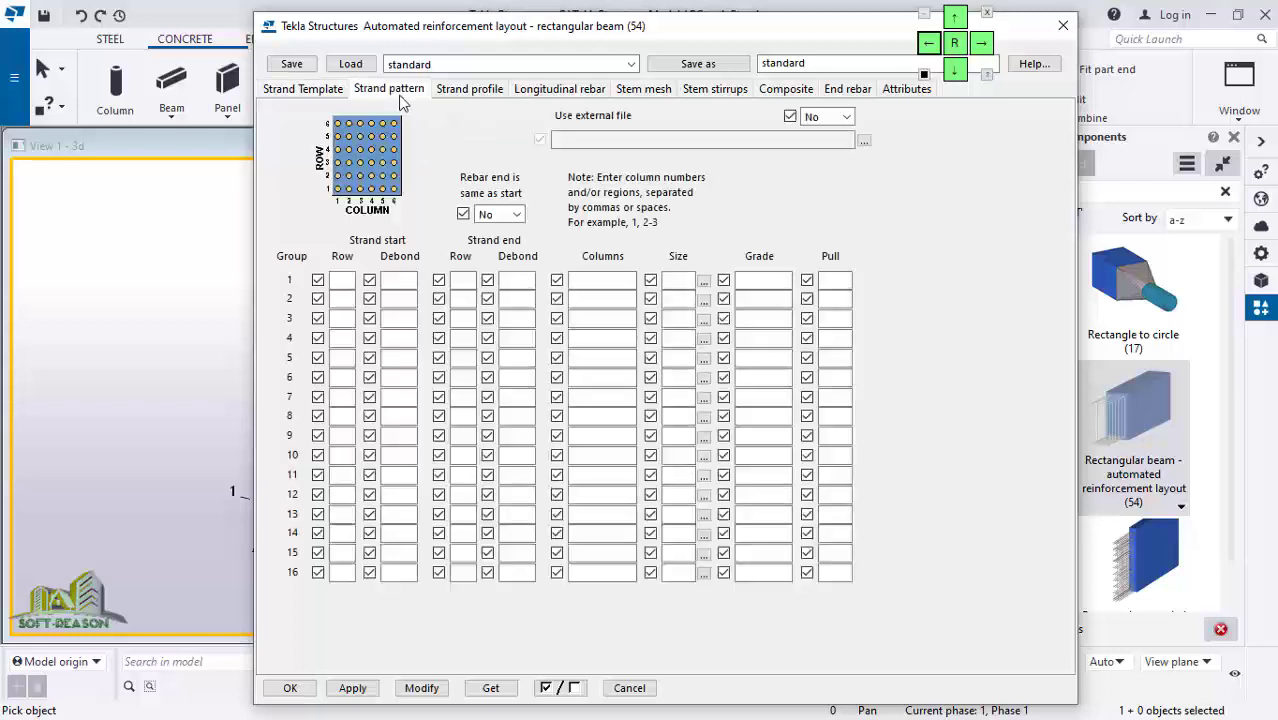
{"action": "left_click", "coordinate": [465, 90]}
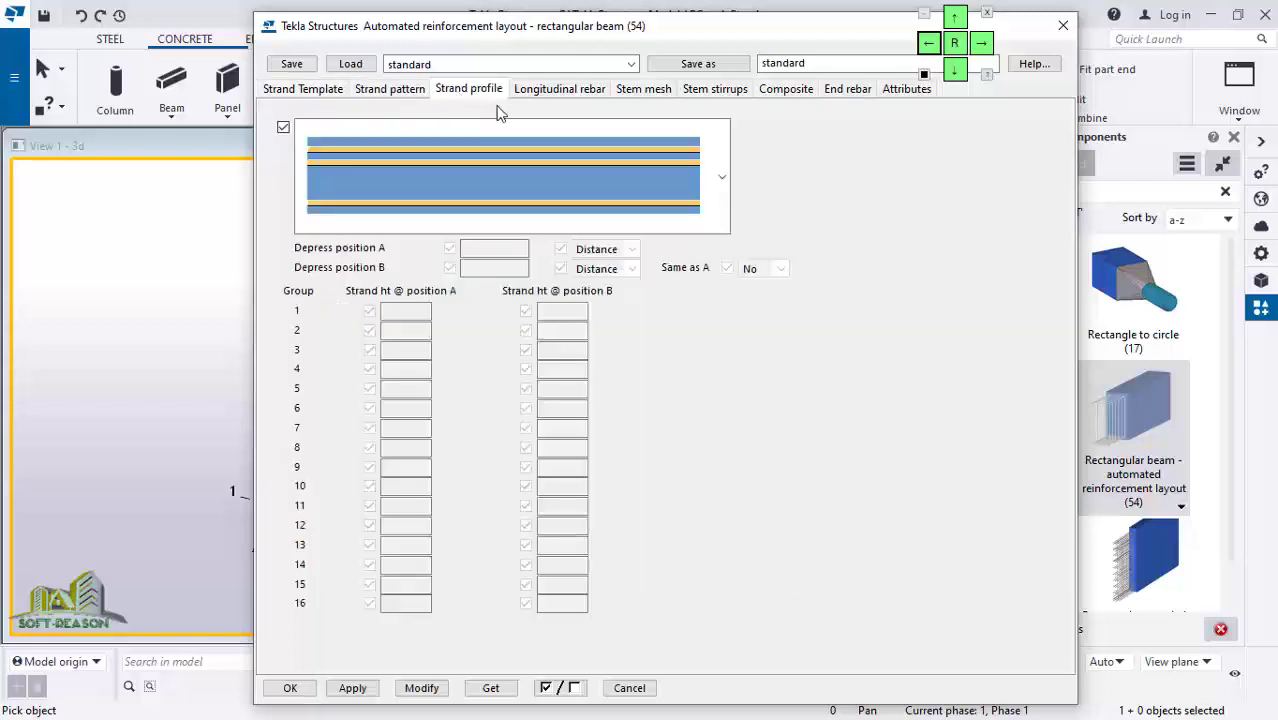
{"action": "left_click", "coordinate": [558, 92]}
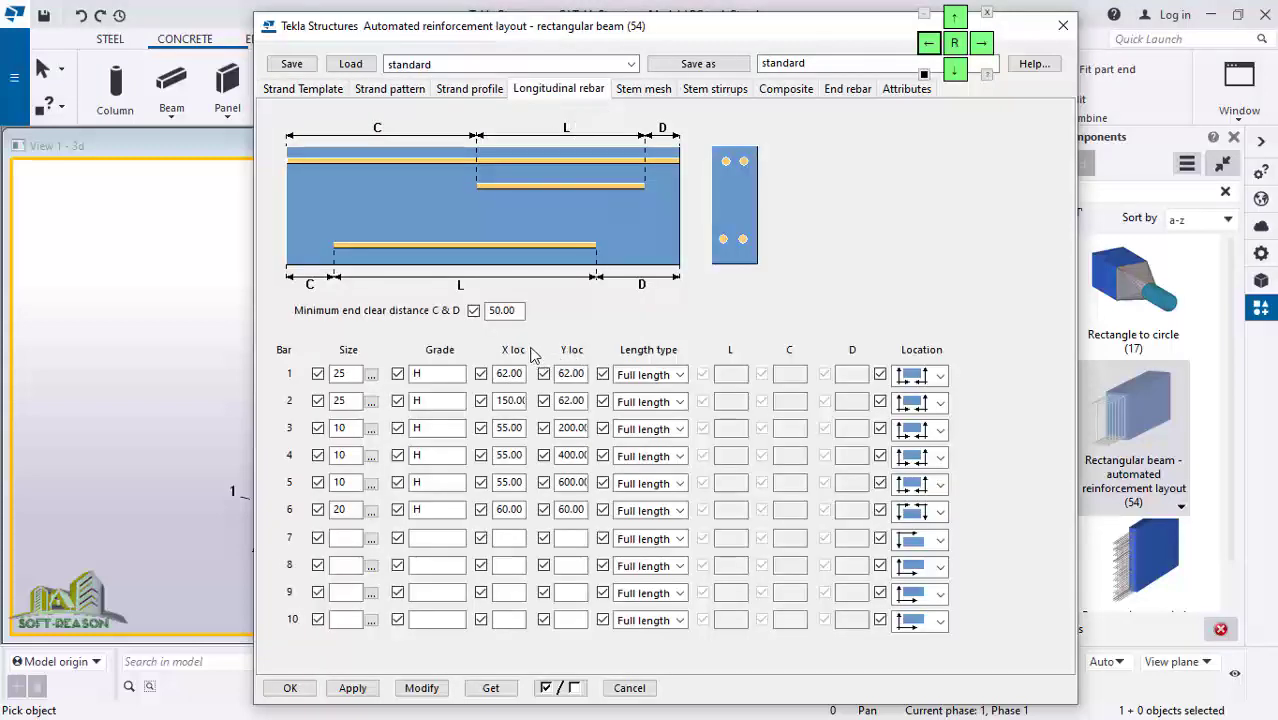
Step: Set the size of longitudinal bars 1, 2 and 6 to 16
{"action": "left_click", "coordinate": [350, 374]}
{"action": "type", "text": "161"}
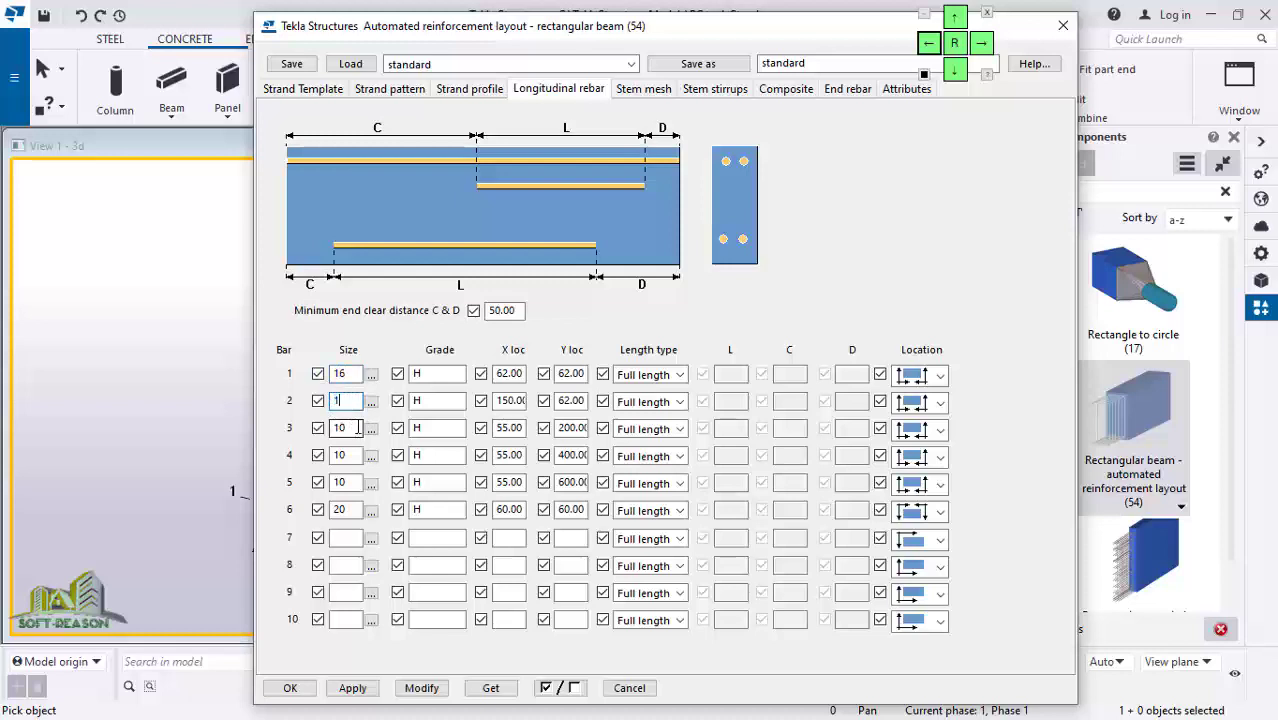
{"action": "type", "text": "6"}
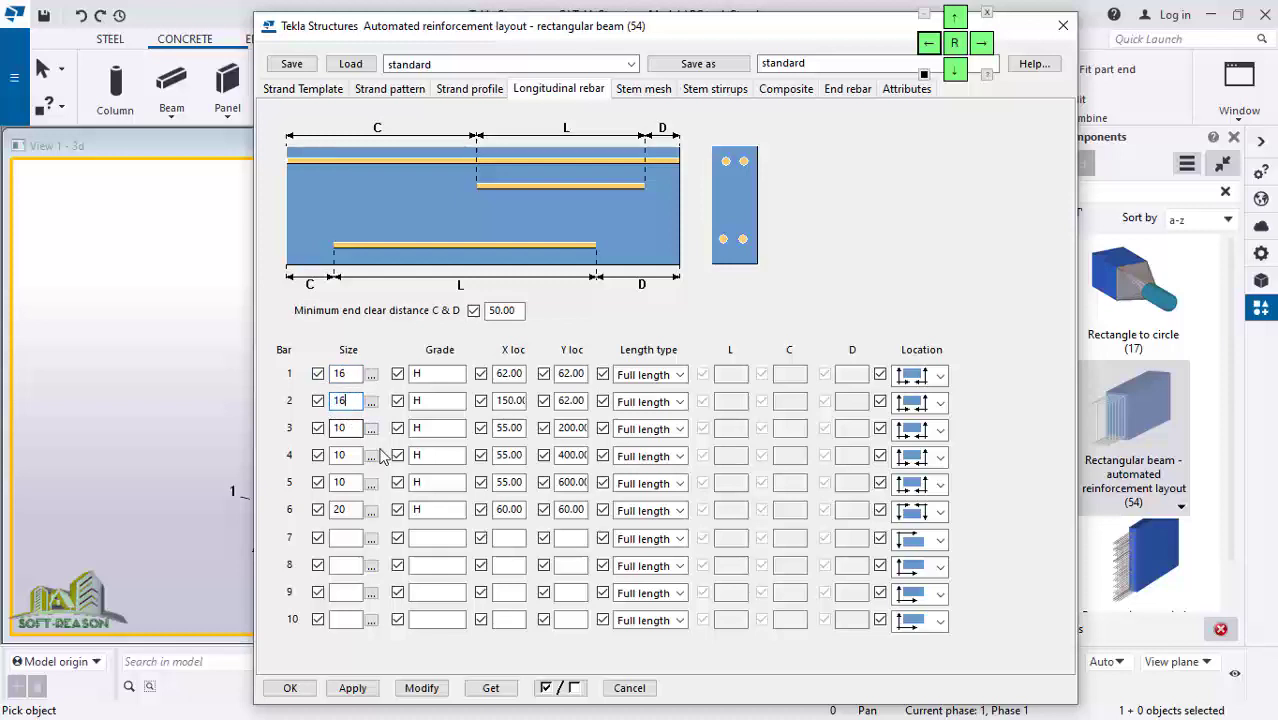
{"action": "double_click", "coordinate": [351, 510]}
{"action": "key", "text": "BackSpace"}
{"action": "type", "text": "16"}
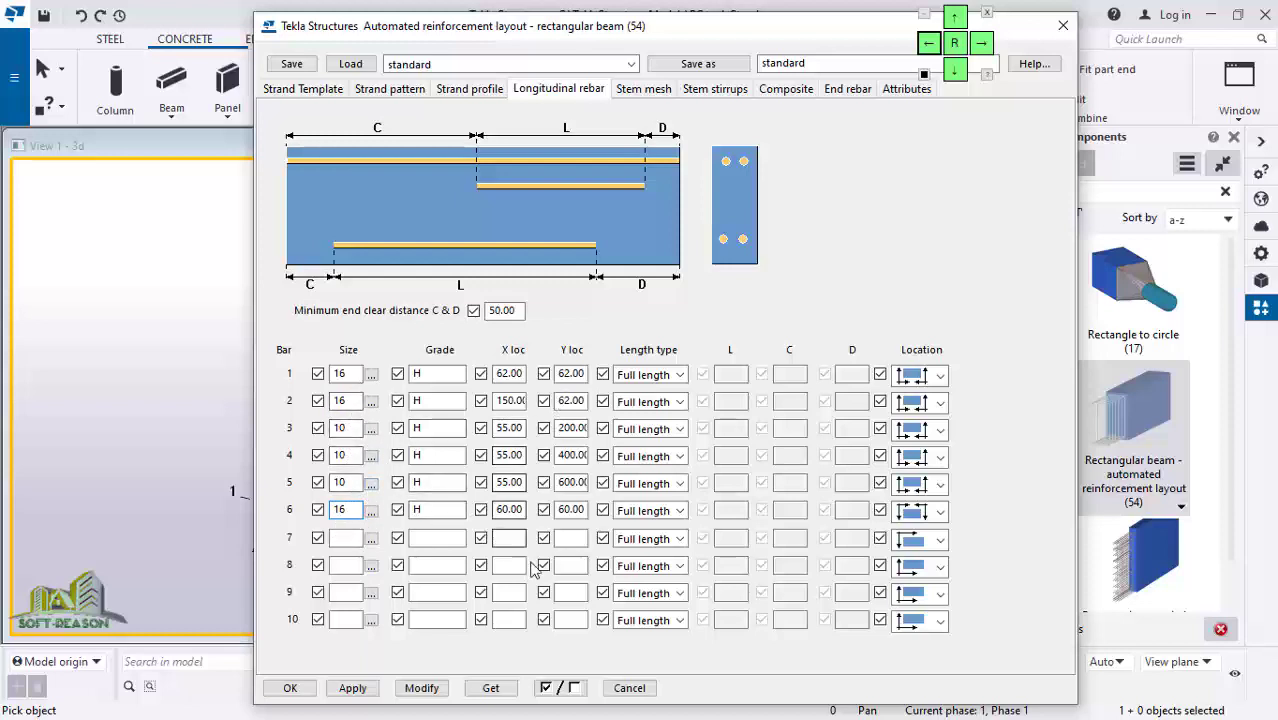
Step: Review the component's stem mesh, stem stirrups, composite and end rebar settings
{"action": "left_click", "coordinate": [643, 90]}
{"action": "left_click", "coordinate": [713, 92]}
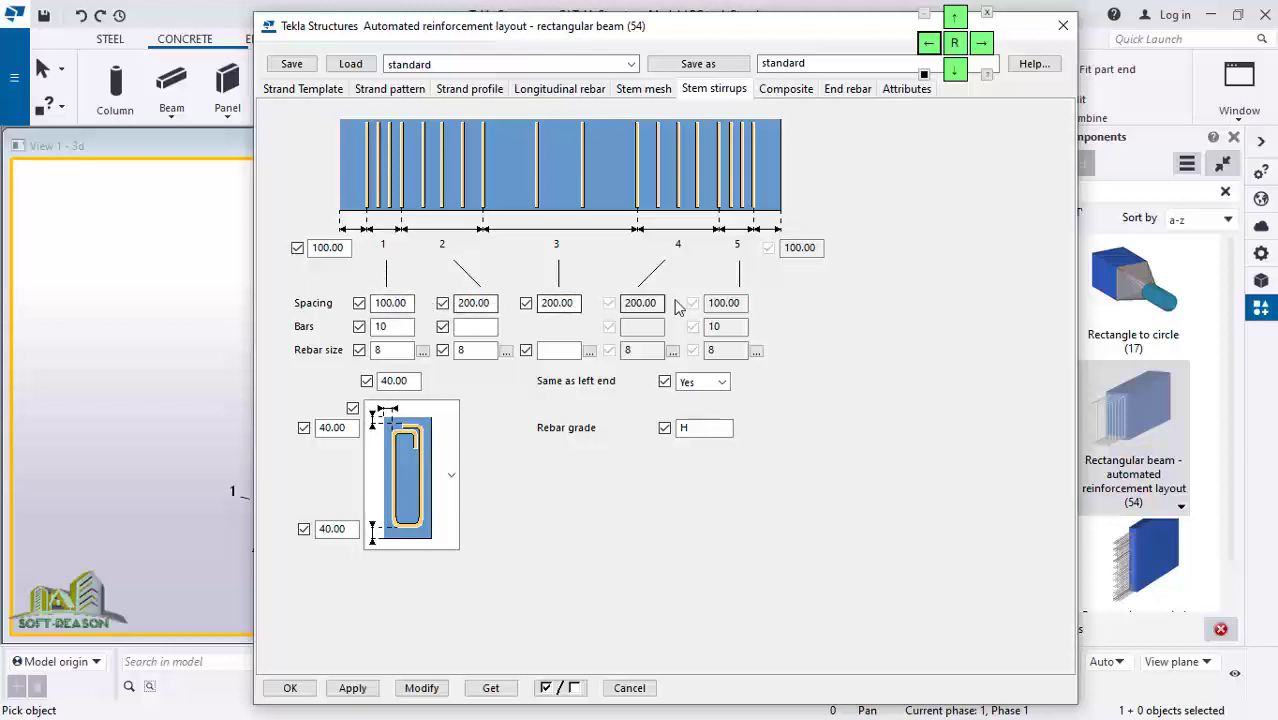
{"action": "left_click", "coordinate": [789, 95]}
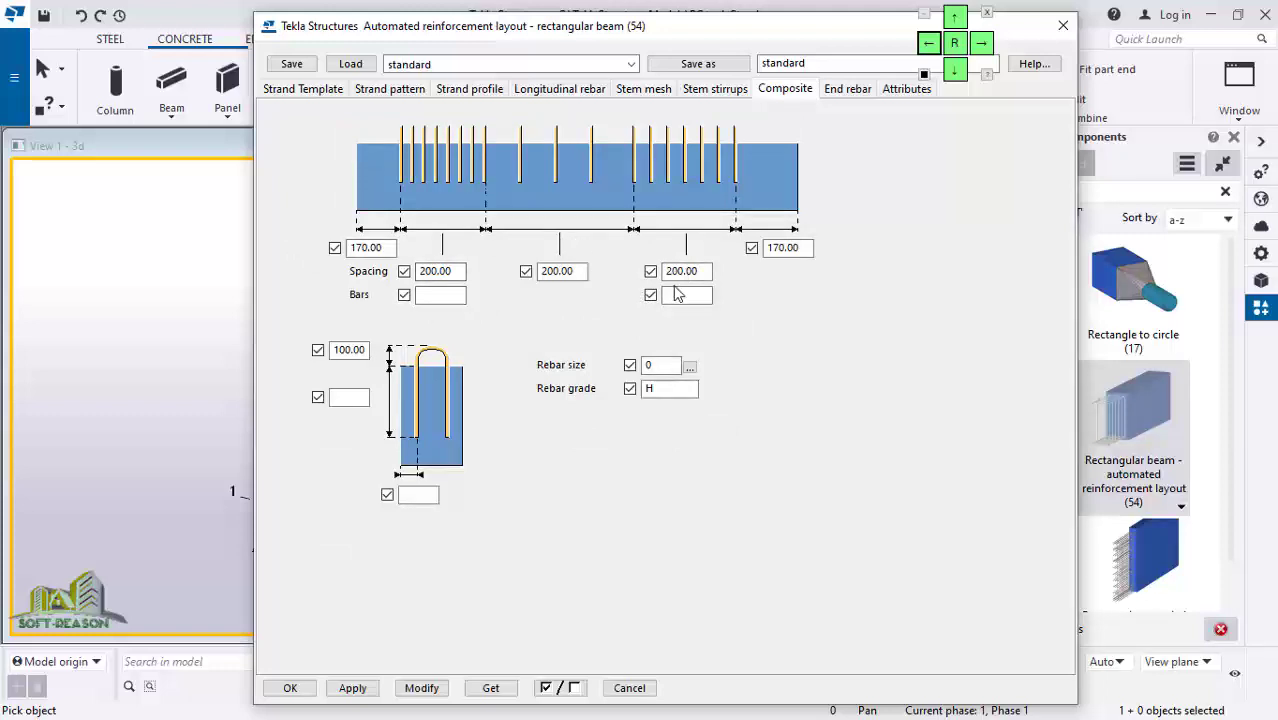
{"action": "left_click", "coordinate": [852, 92]}
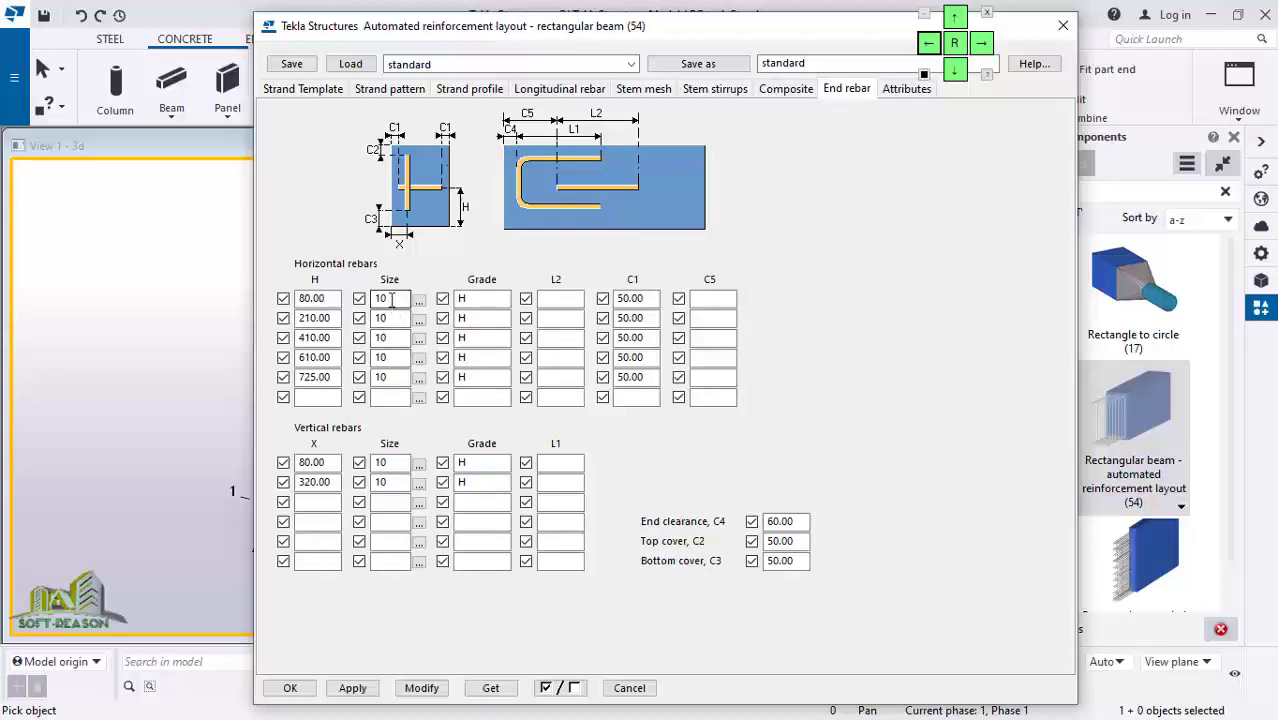
{"action": "left_click", "coordinate": [391, 302]}
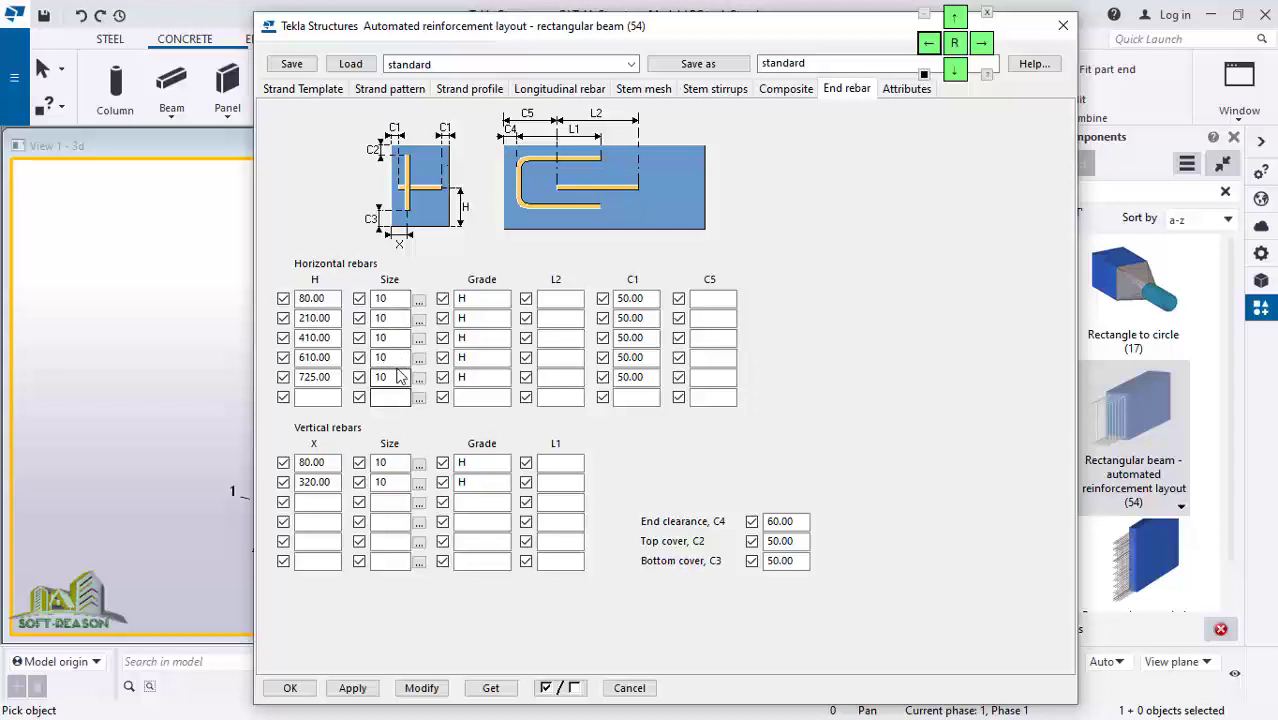
Step: Set the prefix to Y for strands, longitudinal rebars, stem mesh, stem stirrups, composite and end rebar, and accept the component settings
{"action": "left_click", "coordinate": [905, 88]}
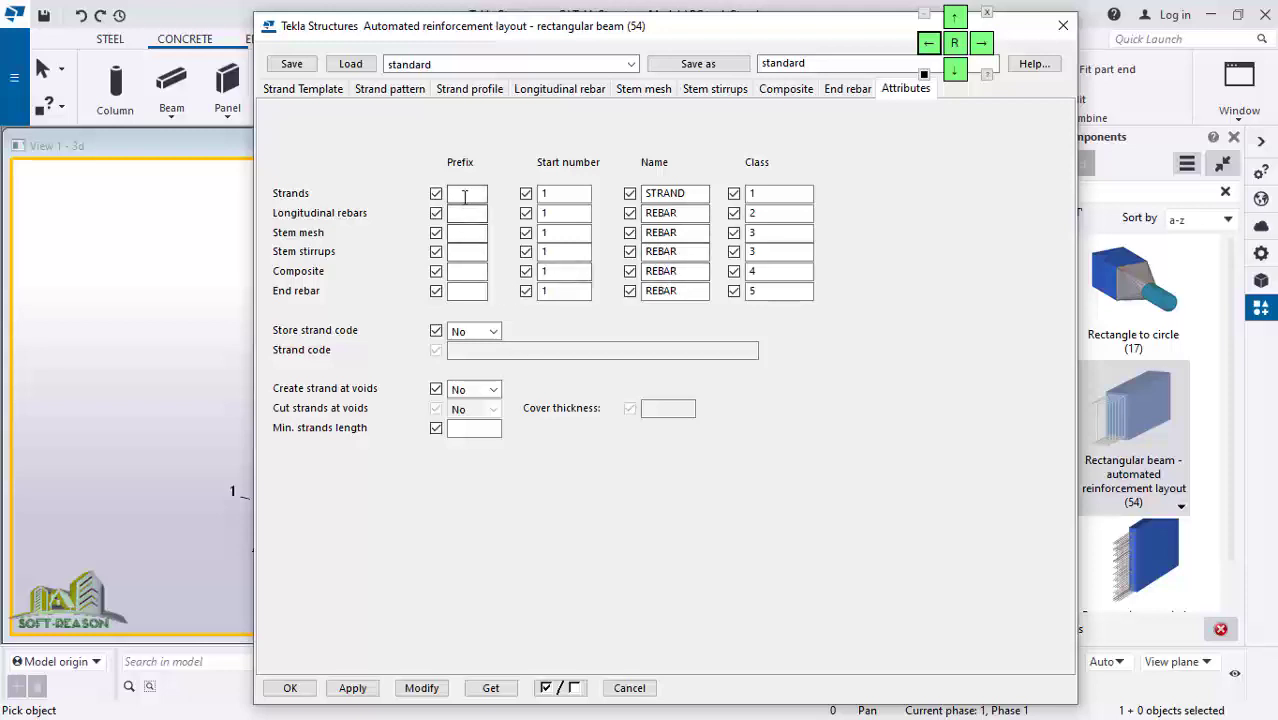
{"action": "left_click", "coordinate": [465, 196]}
{"action": "type", "text": "Y"}
{"action": "left_click", "coordinate": [465, 213]}
{"action": "type", "text": "Y"}
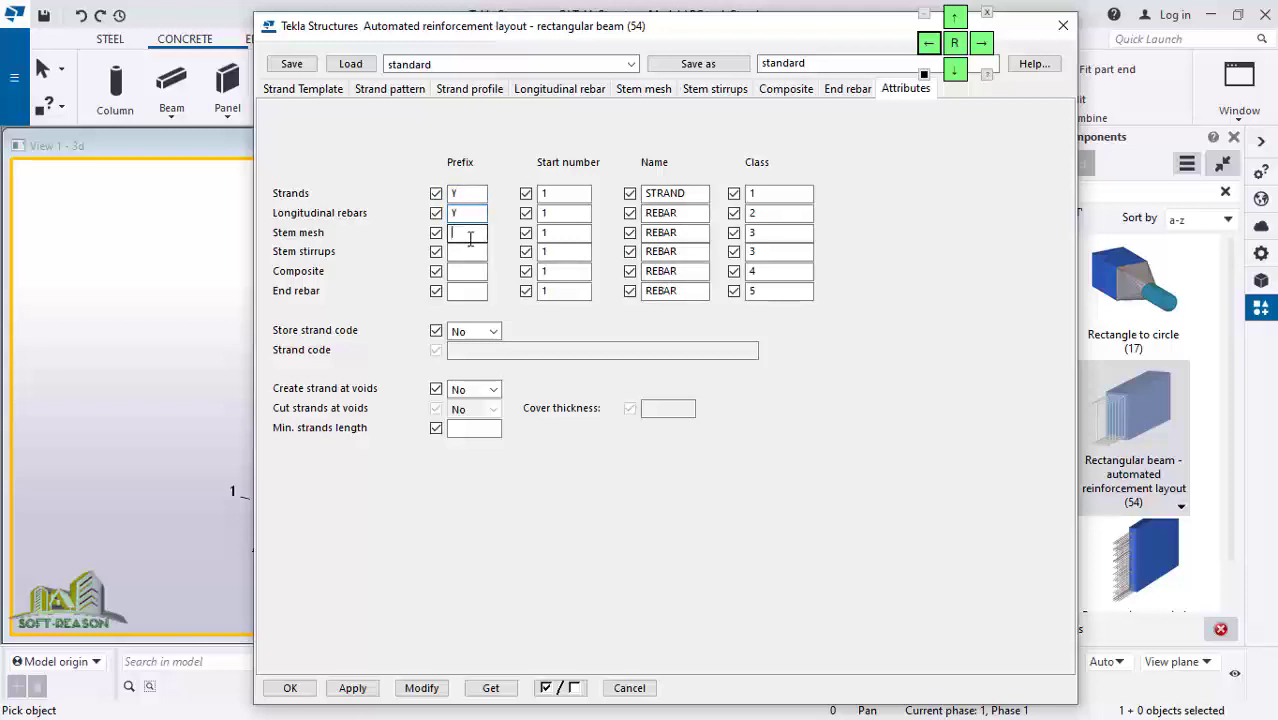
{"action": "type", "text": "Y"}
{"action": "left_click", "coordinate": [466, 252]}
{"action": "type", "text": "Y"}
{"action": "left_click", "coordinate": [469, 275]}
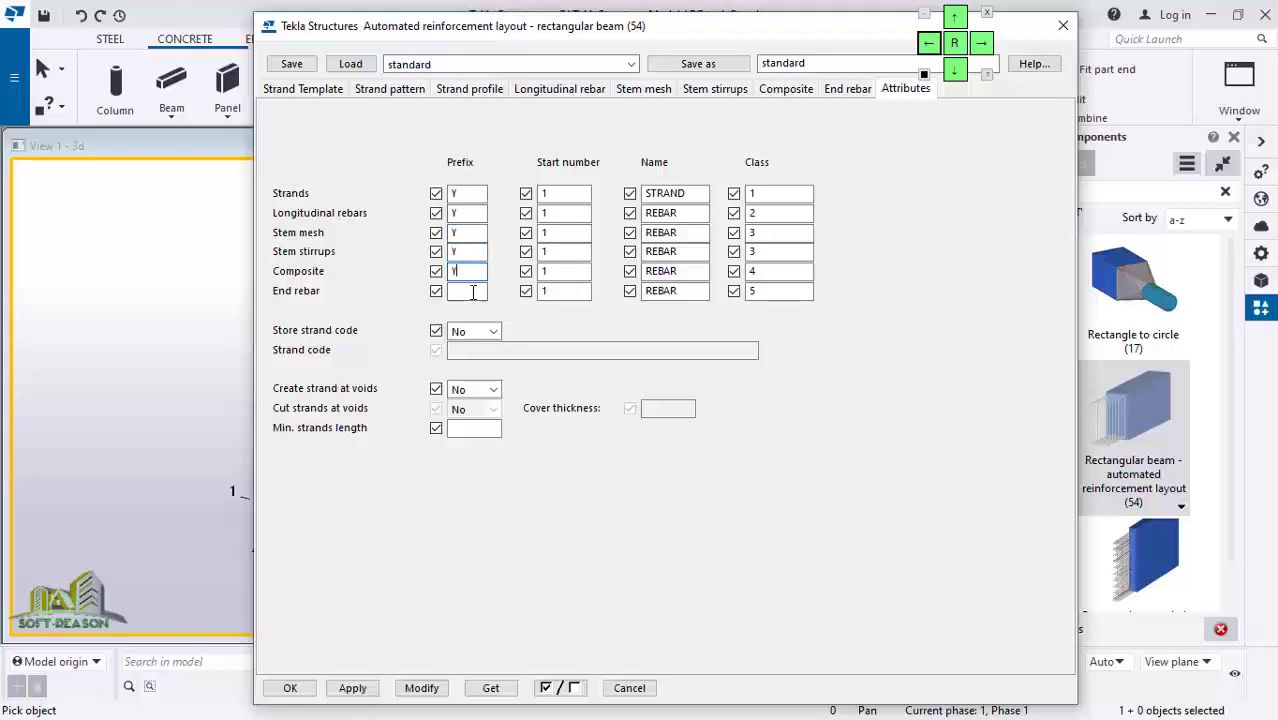
{"action": "type", "text": "Y"}
{"action": "left_click", "coordinate": [415, 690]}
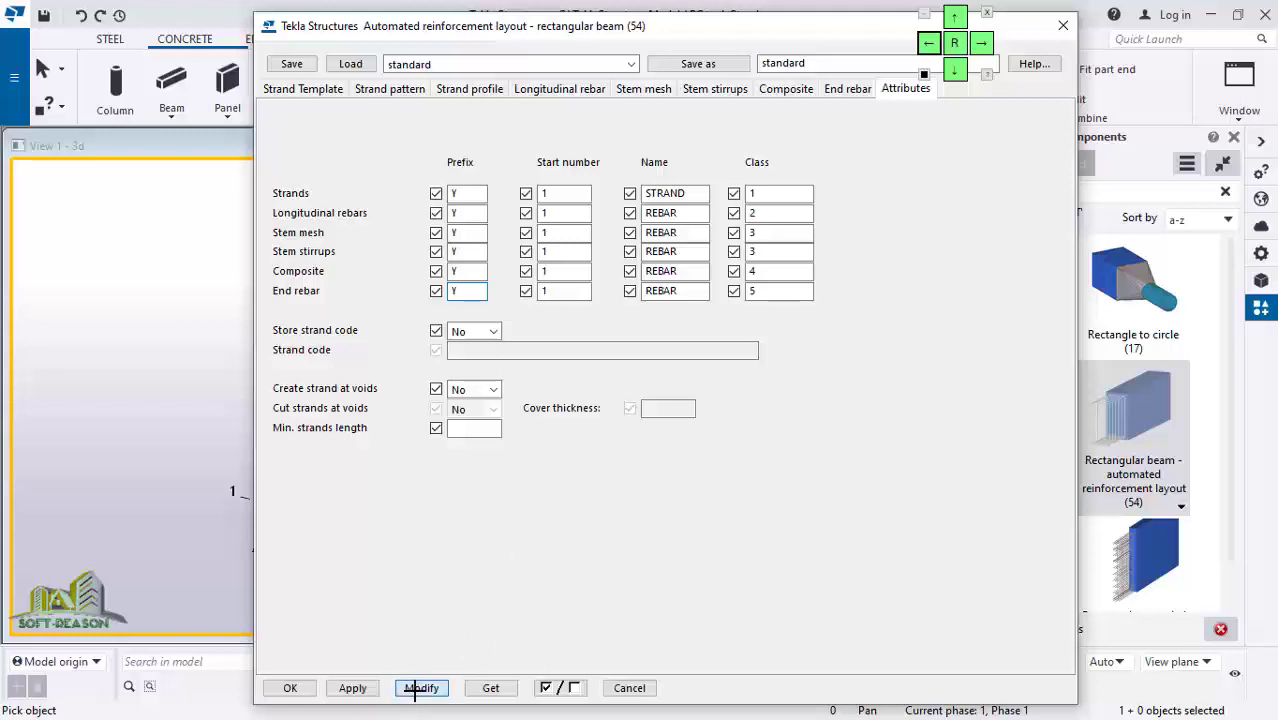
{"action": "left_click", "coordinate": [298, 690]}
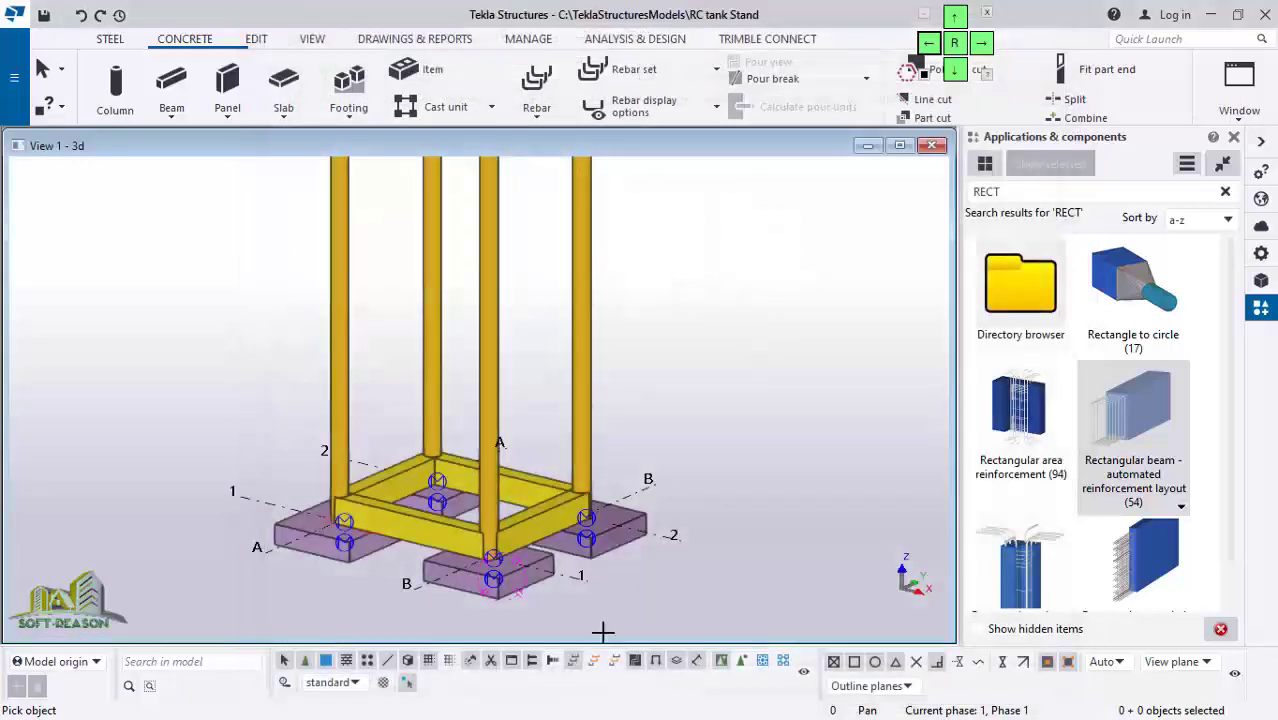
Step: Apply the rectangular beam automated reinforcement layout to all four ground beams and end the command
{"action": "scroll", "coordinate": [414, 511], "scroll_direction": "up", "scroll_amount": 5}
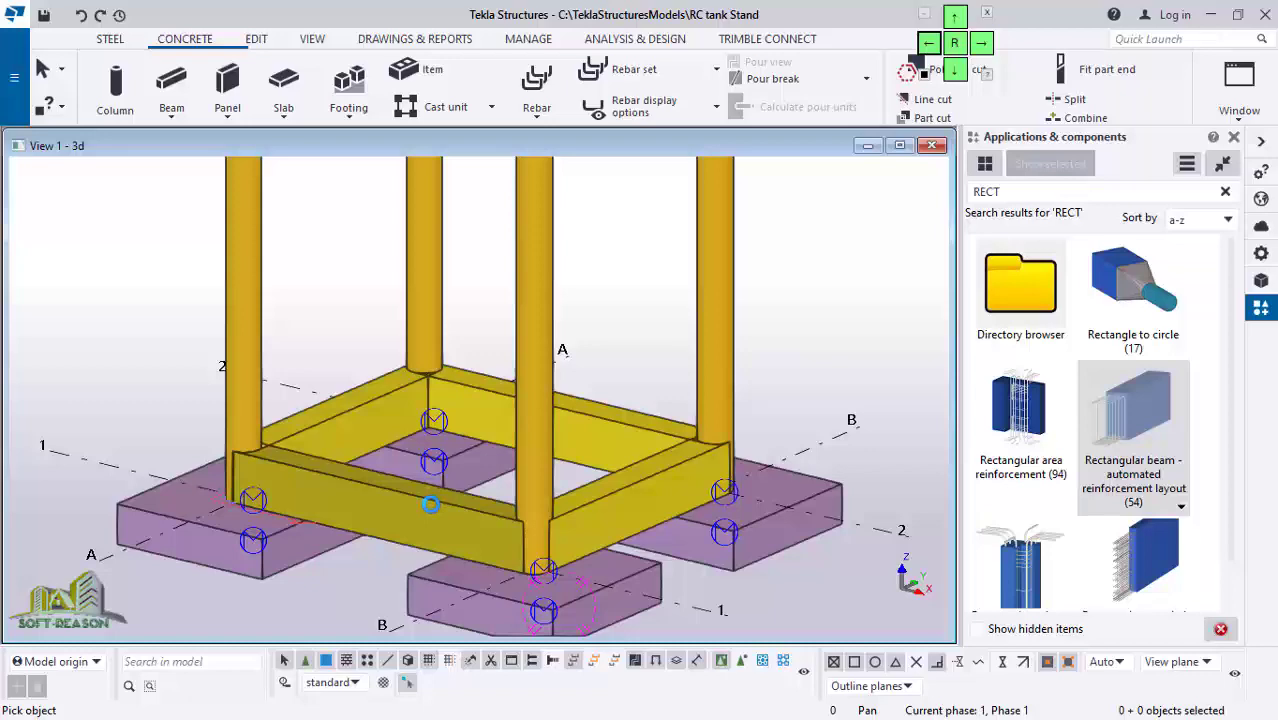
{"action": "scroll", "coordinate": [316, 521], "scroll_direction": "up", "scroll_amount": 4}
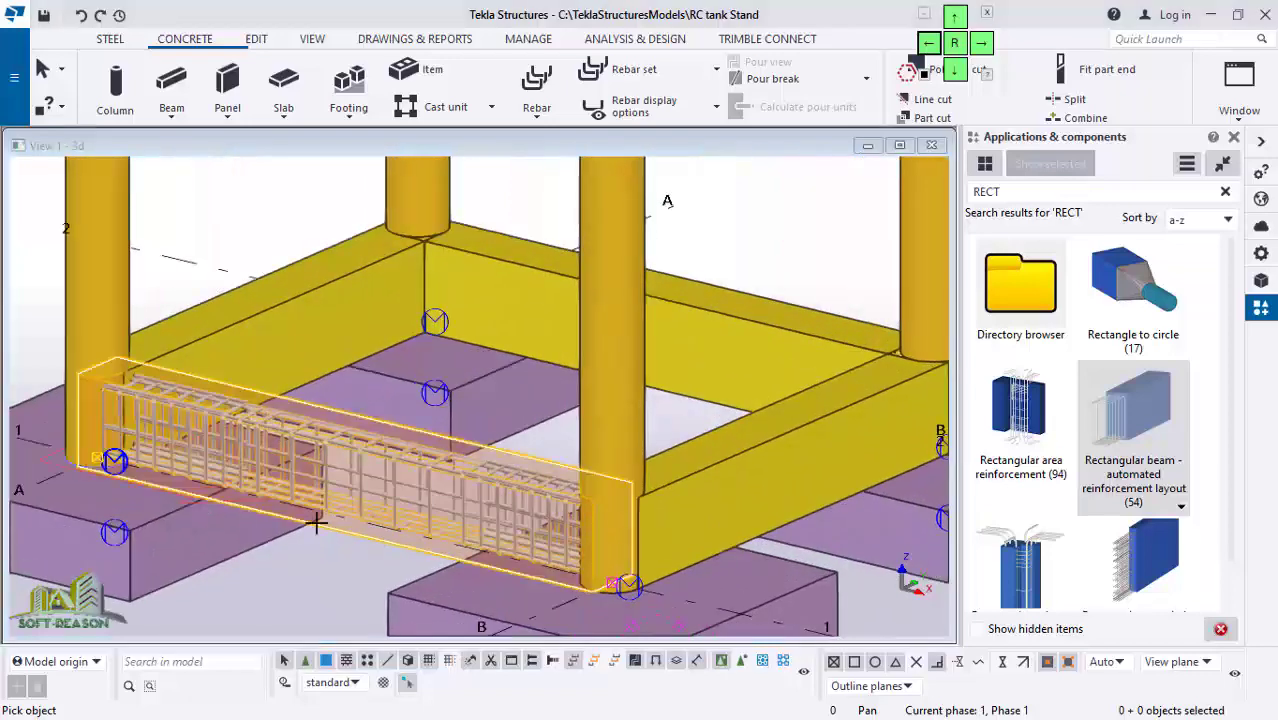
{"action": "scroll", "coordinate": [316, 521], "scroll_direction": "up", "scroll_amount": 2}
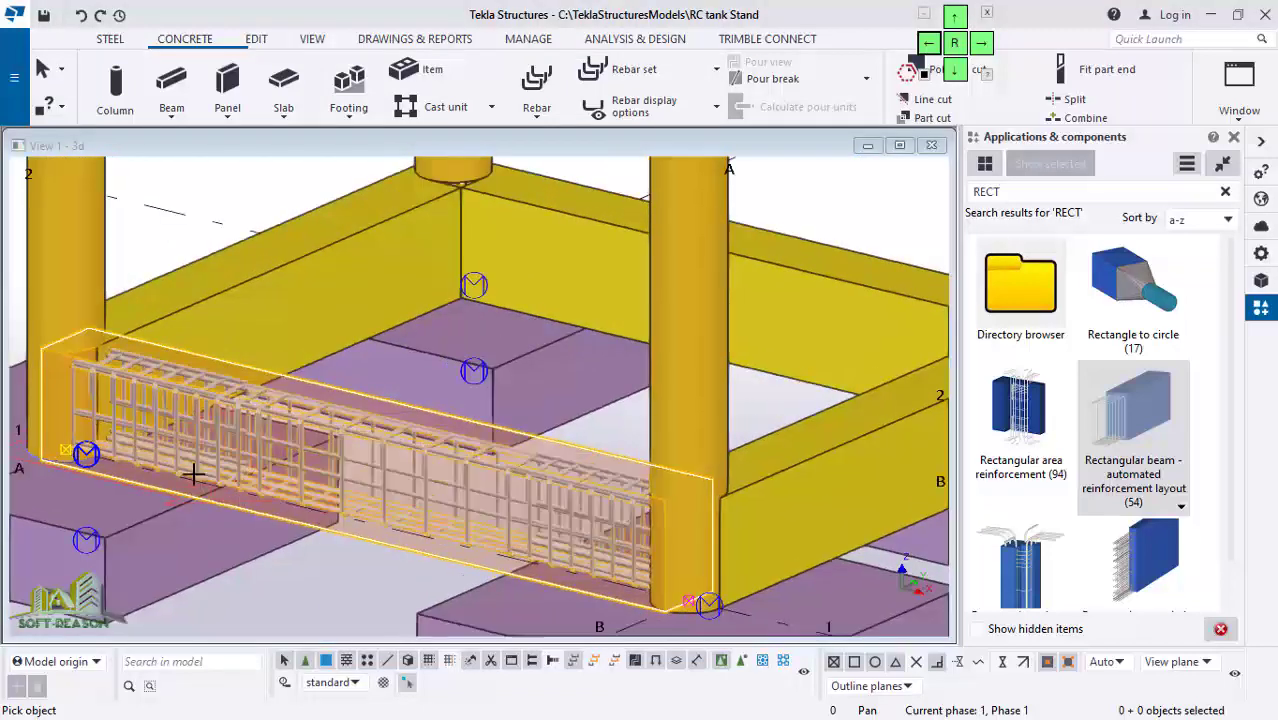
{"action": "scroll", "coordinate": [765, 460], "scroll_direction": "down", "scroll_amount": 2}
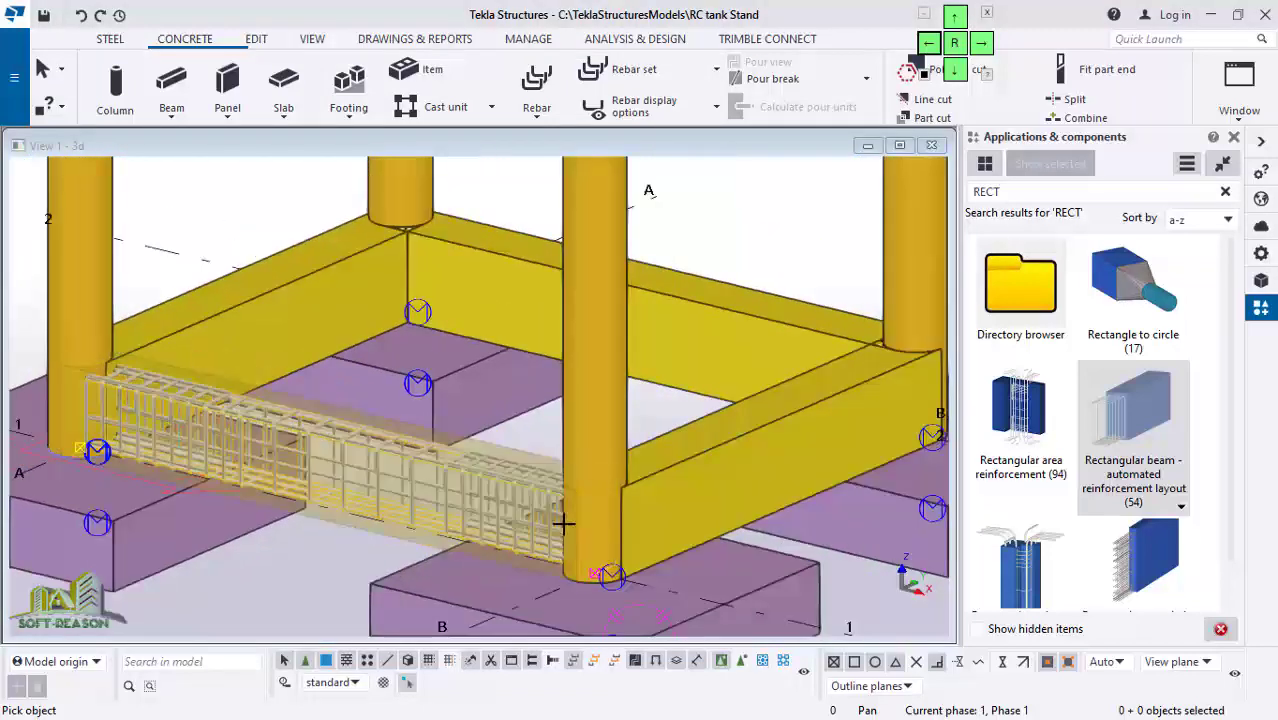
{"action": "left_click", "coordinate": [767, 424]}
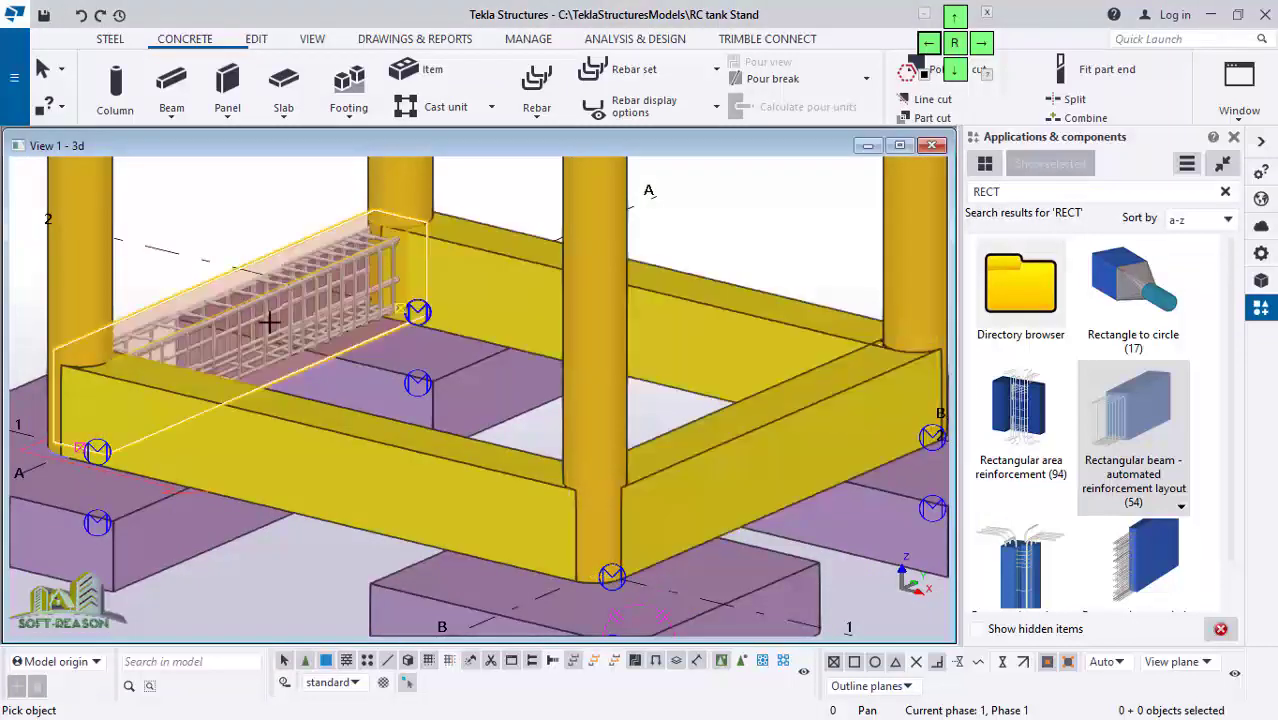
{"action": "scroll", "coordinate": [271, 318], "scroll_direction": "down", "scroll_amount": 5}
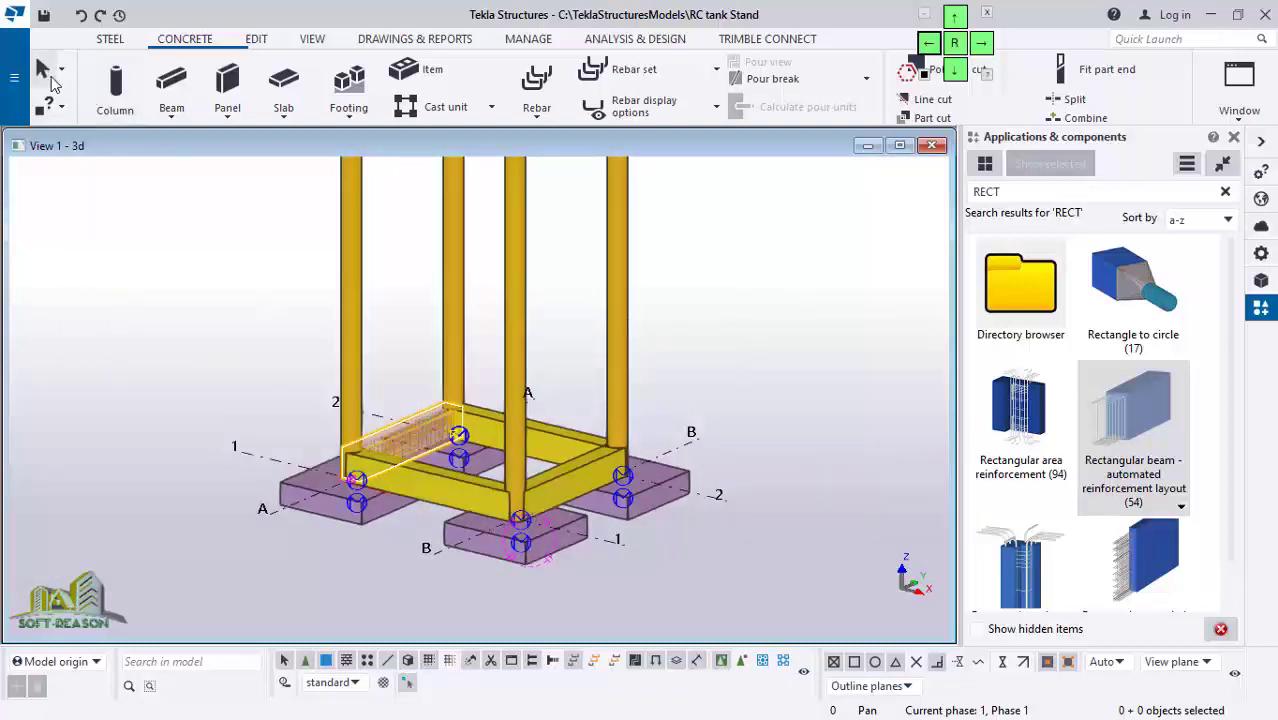
{"action": "scroll", "coordinate": [596, 473], "scroll_direction": "down", "scroll_amount": 3}
Step: Display the parts in the 3d view as see-through outlines and inspect the ground beam, column and footing reinforcement
{"action": "left_click", "coordinate": [610, 460]}
{"action": "scroll", "coordinate": [610, 460], "scroll_direction": "up", "scroll_amount": 1}
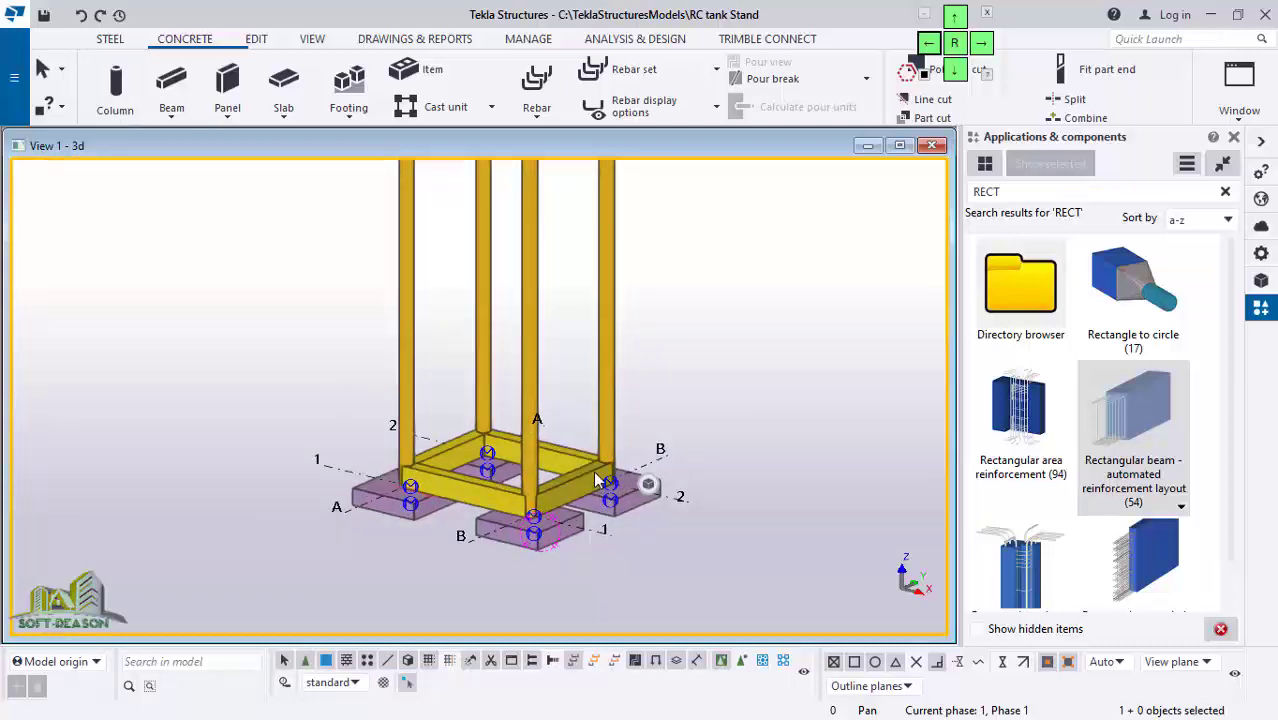
{"action": "key", "text": "ctrl+2"}
{"action": "scroll", "coordinate": [624, 566], "scroll_direction": "up", "scroll_amount": 1}
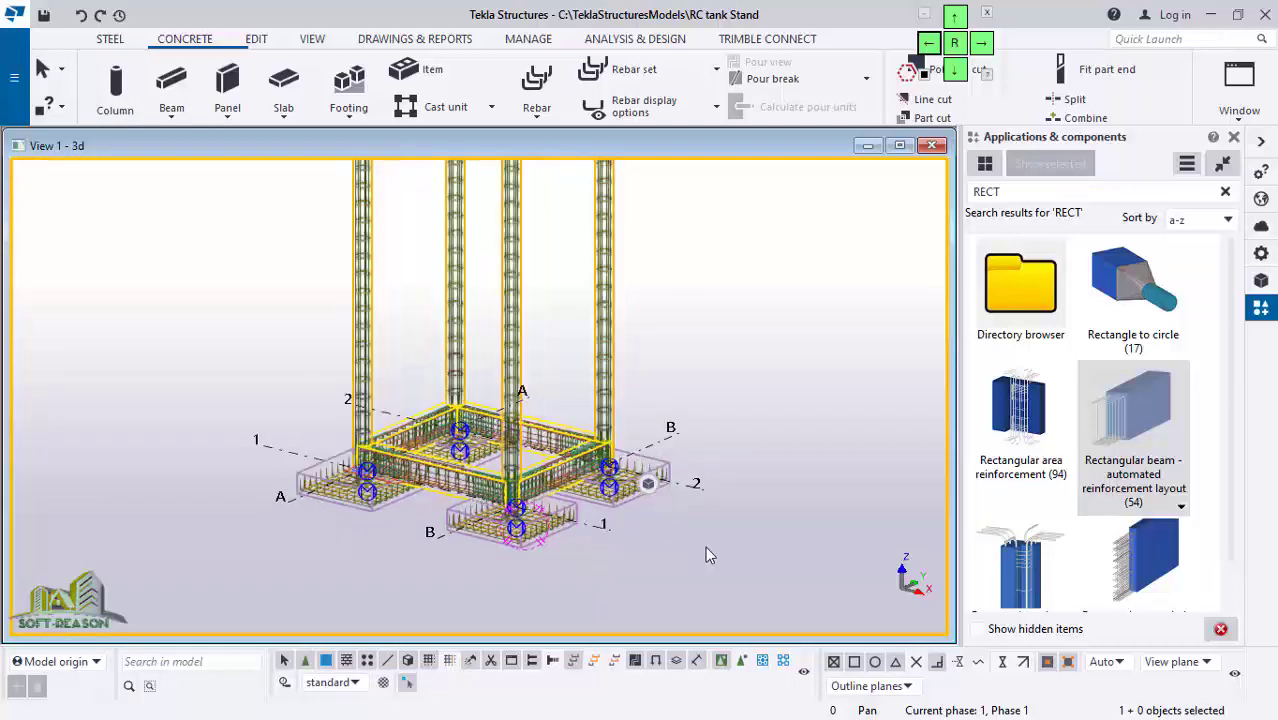
{"action": "scroll", "coordinate": [707, 555], "scroll_direction": "up", "scroll_amount": 5}
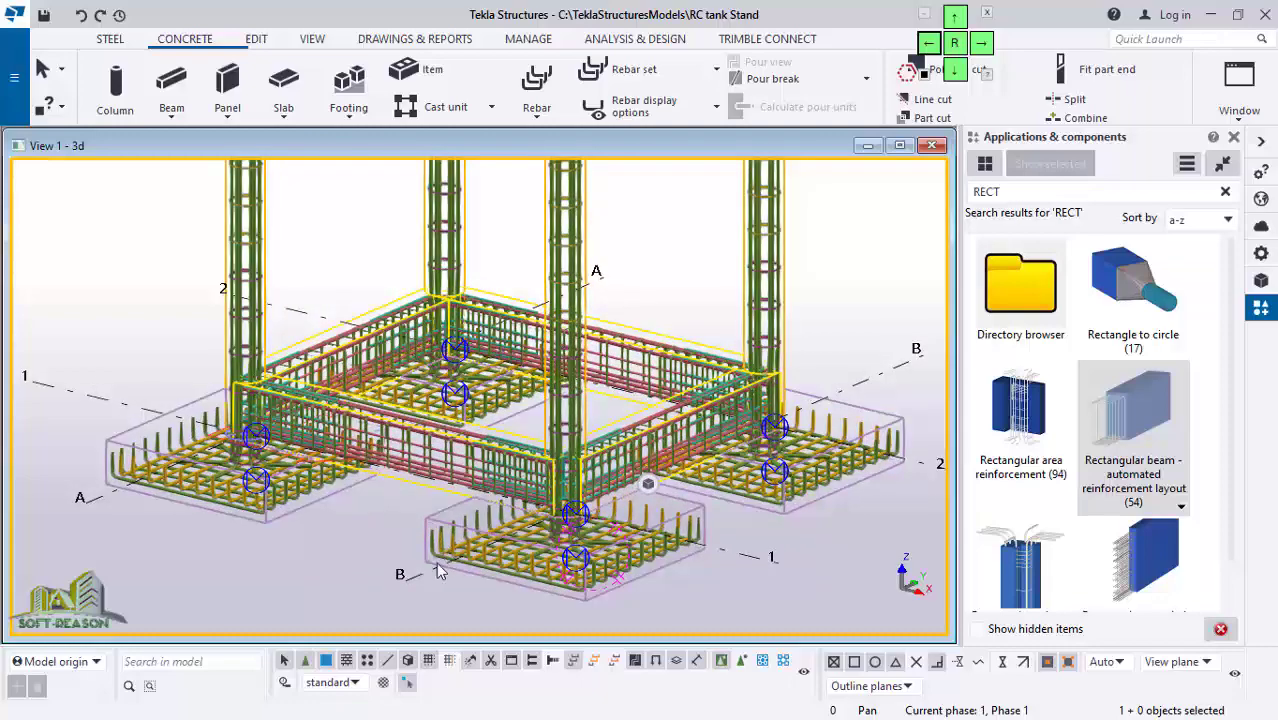
{"action": "middle_click_drag", "start_coordinate": [437, 570], "coordinate": [424, 588]}
{"action": "scroll", "coordinate": [330, 520], "scroll_direction": "up", "scroll_amount": 6}
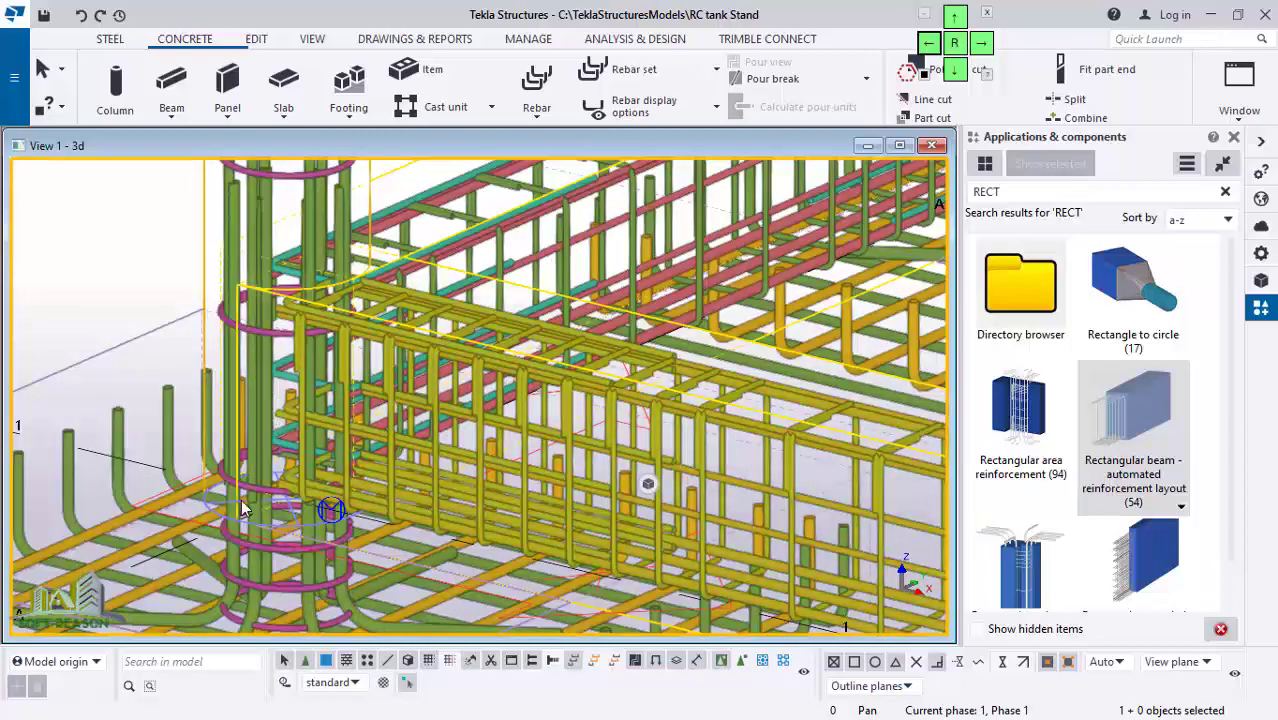
{"action": "scroll", "coordinate": [282, 490], "scroll_direction": "down", "scroll_amount": 5}
{"action": "scroll", "coordinate": [456, 536], "scroll_direction": "up", "scroll_amount": 3}
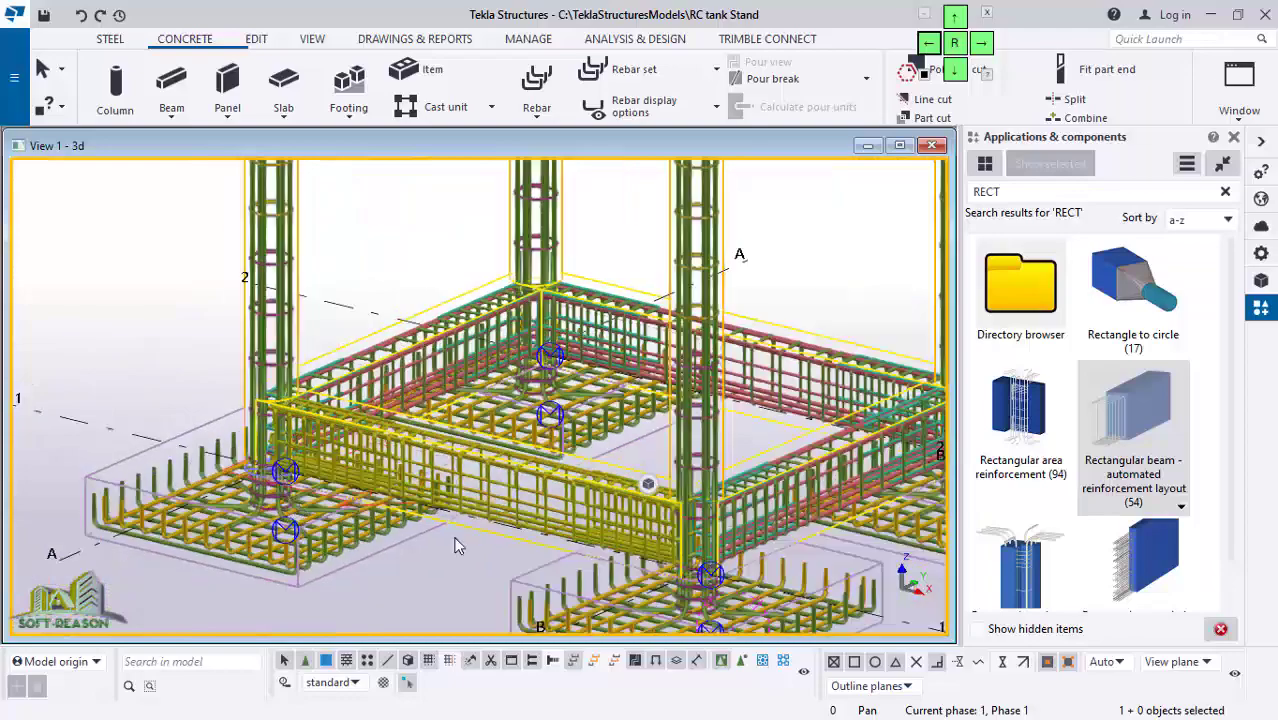
{"action": "scroll", "coordinate": [745, 563], "scroll_direction": "down", "scroll_amount": 5}
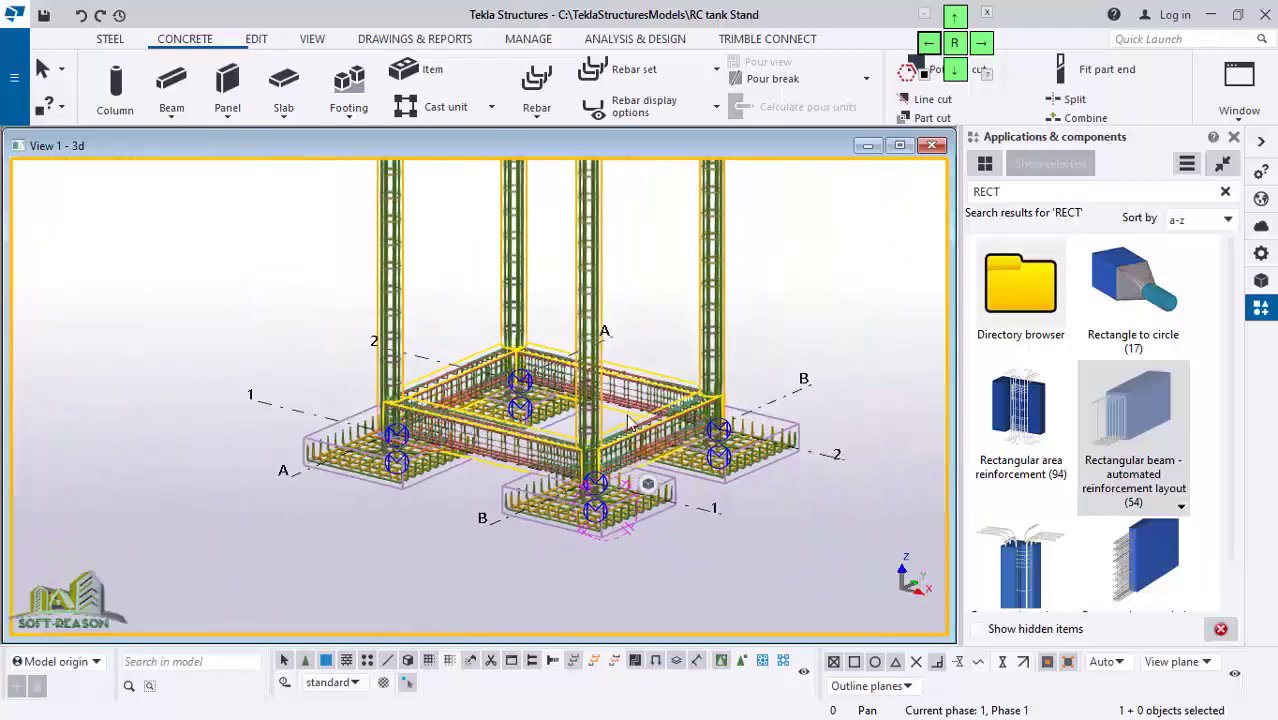
{"action": "scroll", "coordinate": [572, 497], "scroll_direction": "up", "scroll_amount": 3}
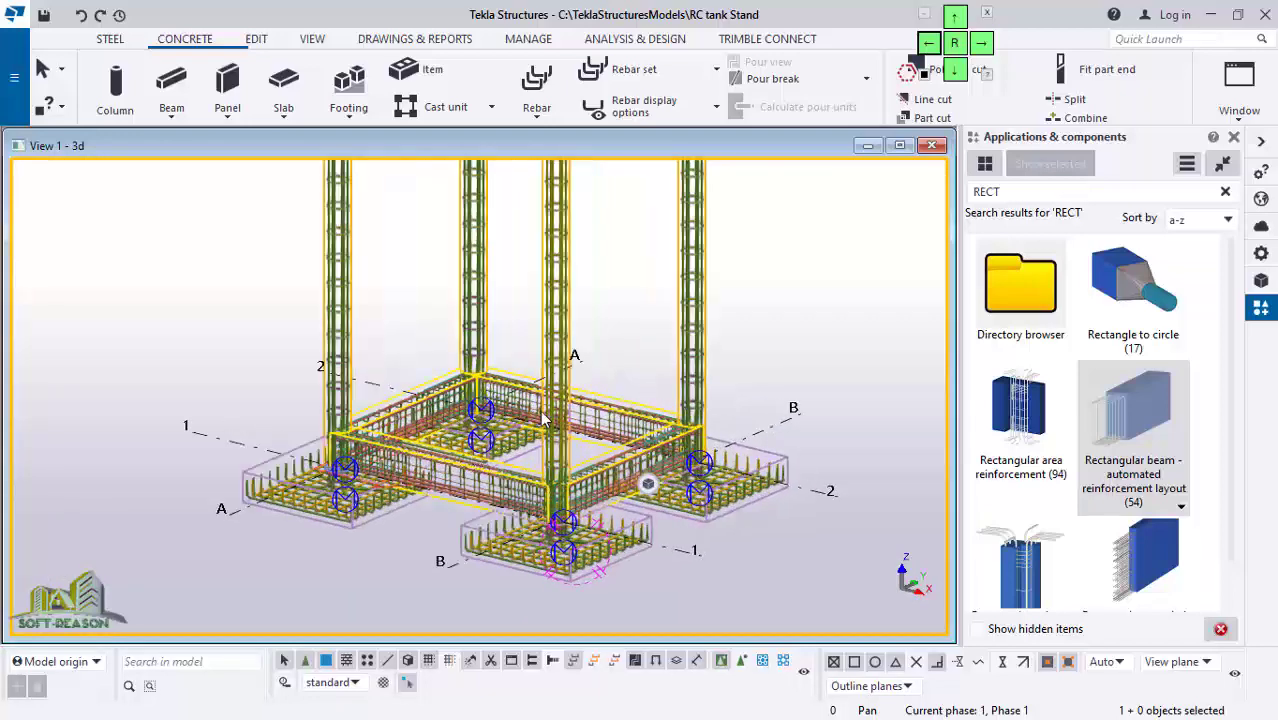
Step: Make the Grid 2 and Grid A views visible alongside the 3d view and tile the views vertically
{"action": "key", "text": "ctrl+i"}
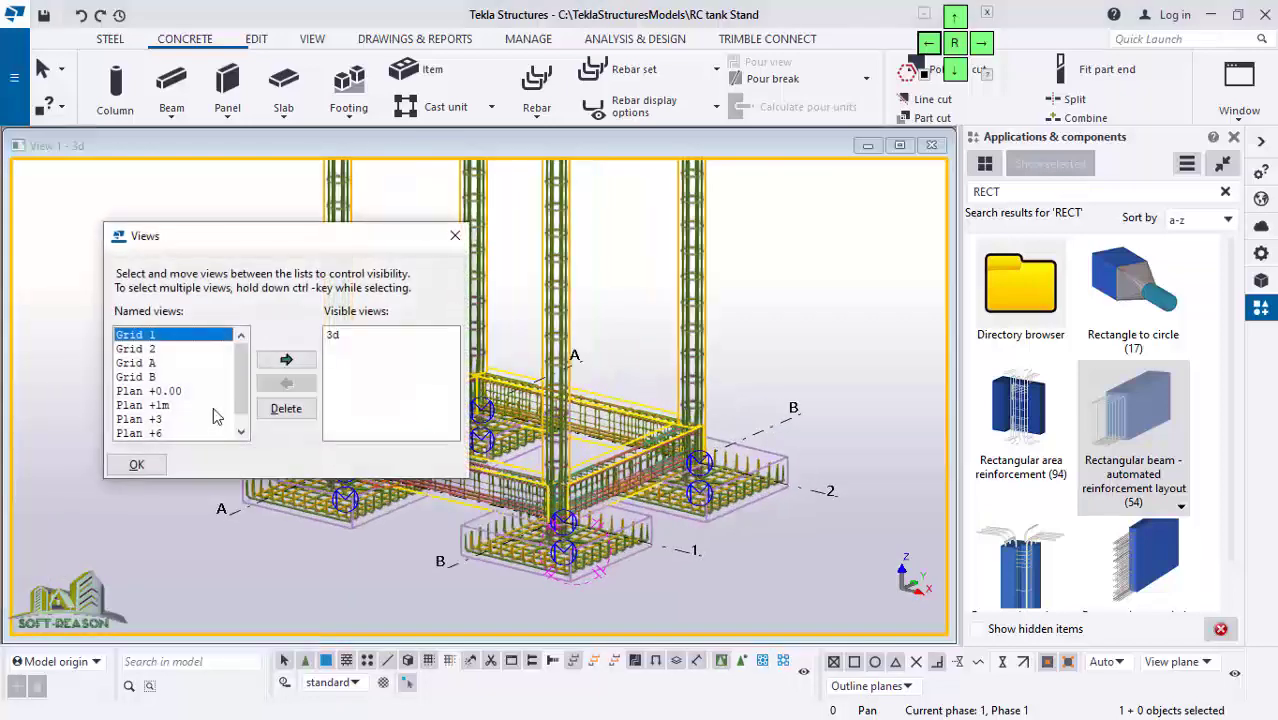
{"action": "left_click", "coordinate": [168, 349]}
{"action": "left_click", "coordinate": [287, 360]}
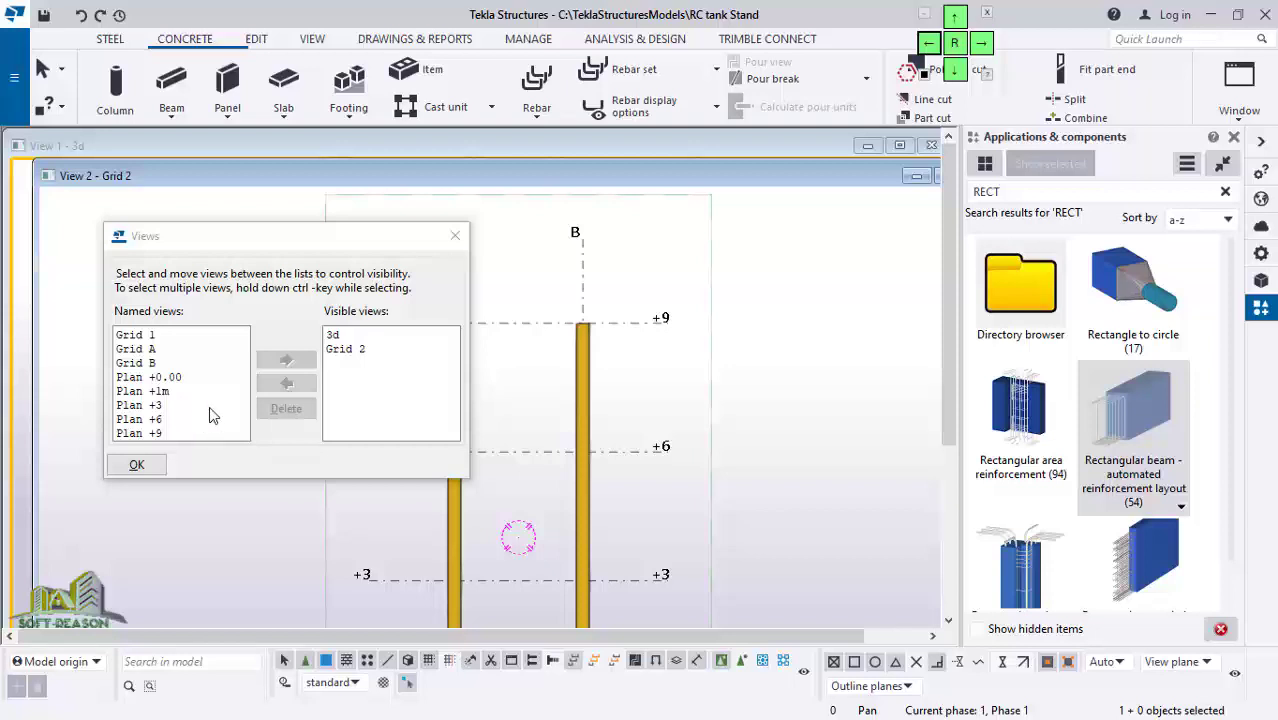
{"action": "left_click", "coordinate": [135, 350]}
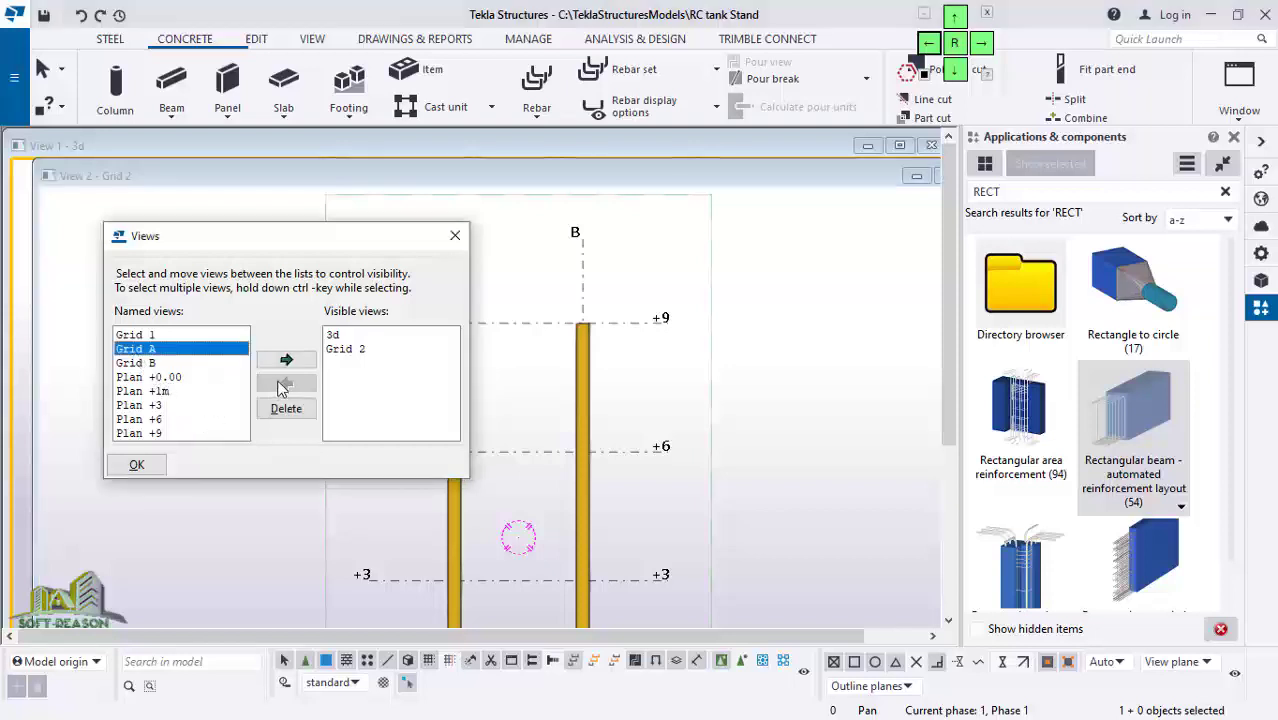
{"action": "left_click", "coordinate": [288, 362]}
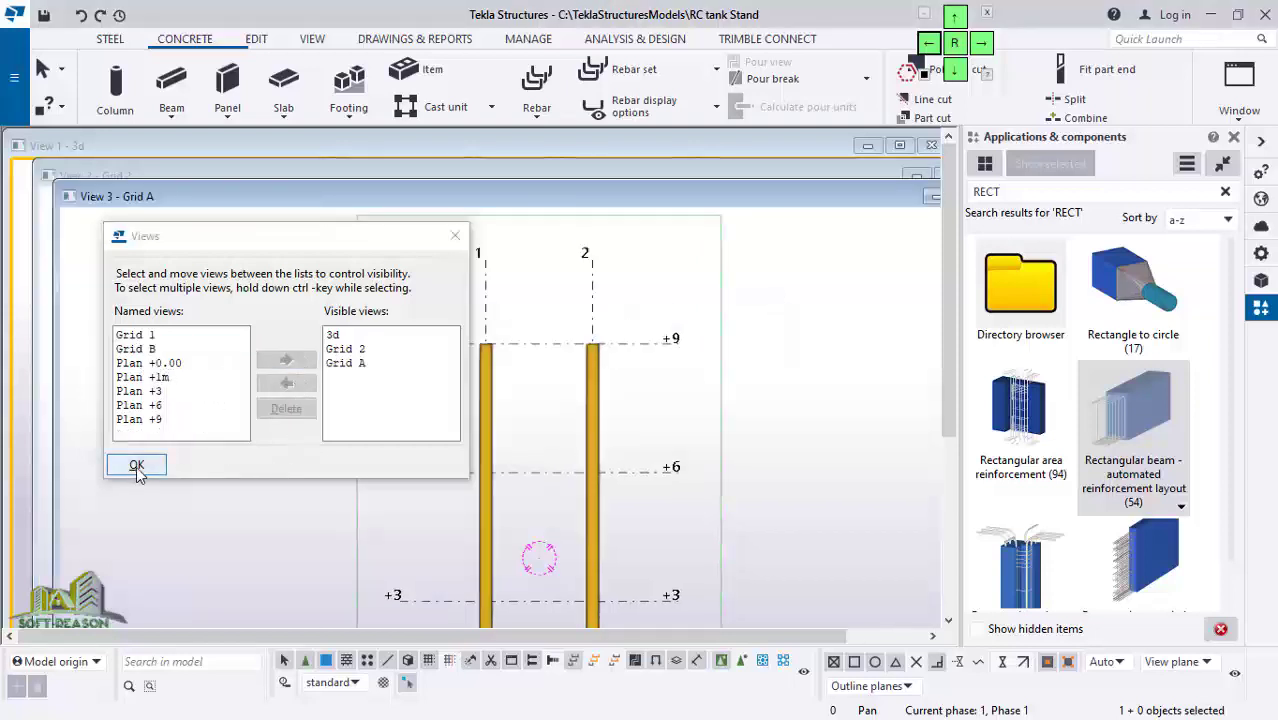
{"action": "left_click", "coordinate": [137, 466]}
{"action": "scroll", "coordinate": [342, 347], "scroll_direction": "down", "scroll_amount": 1}
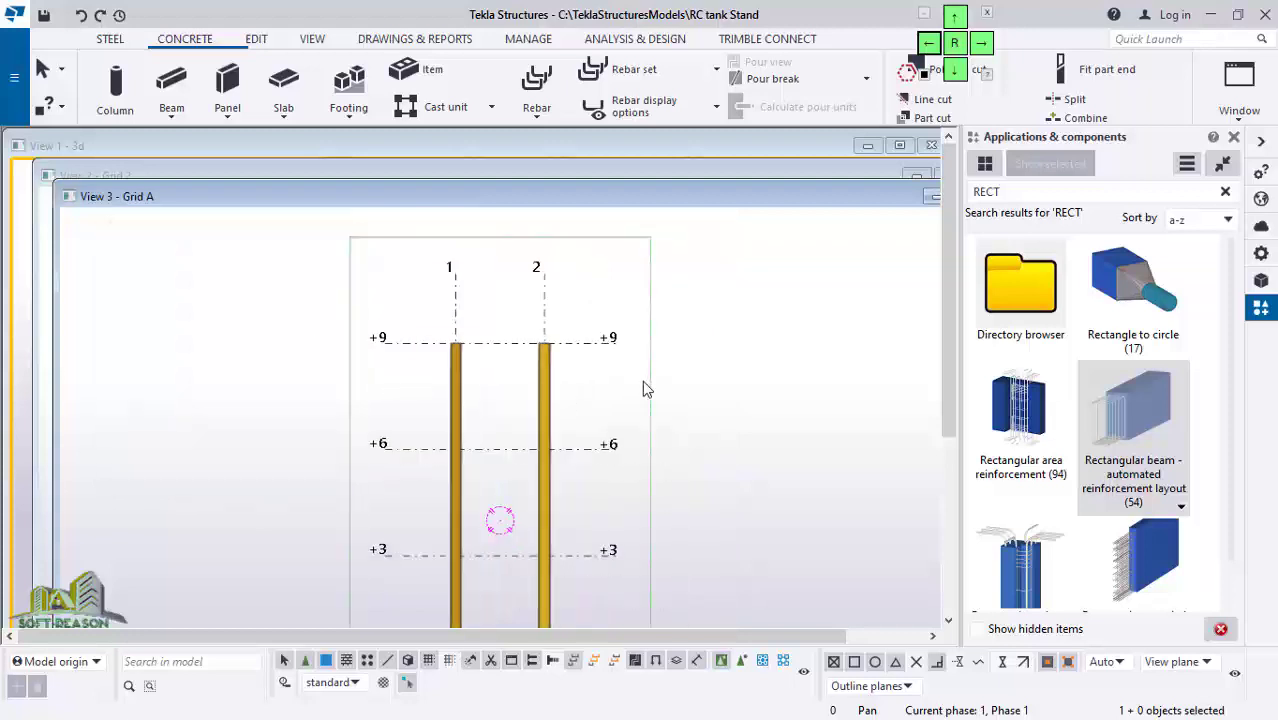
{"action": "left_click", "coordinate": [1239, 110]}
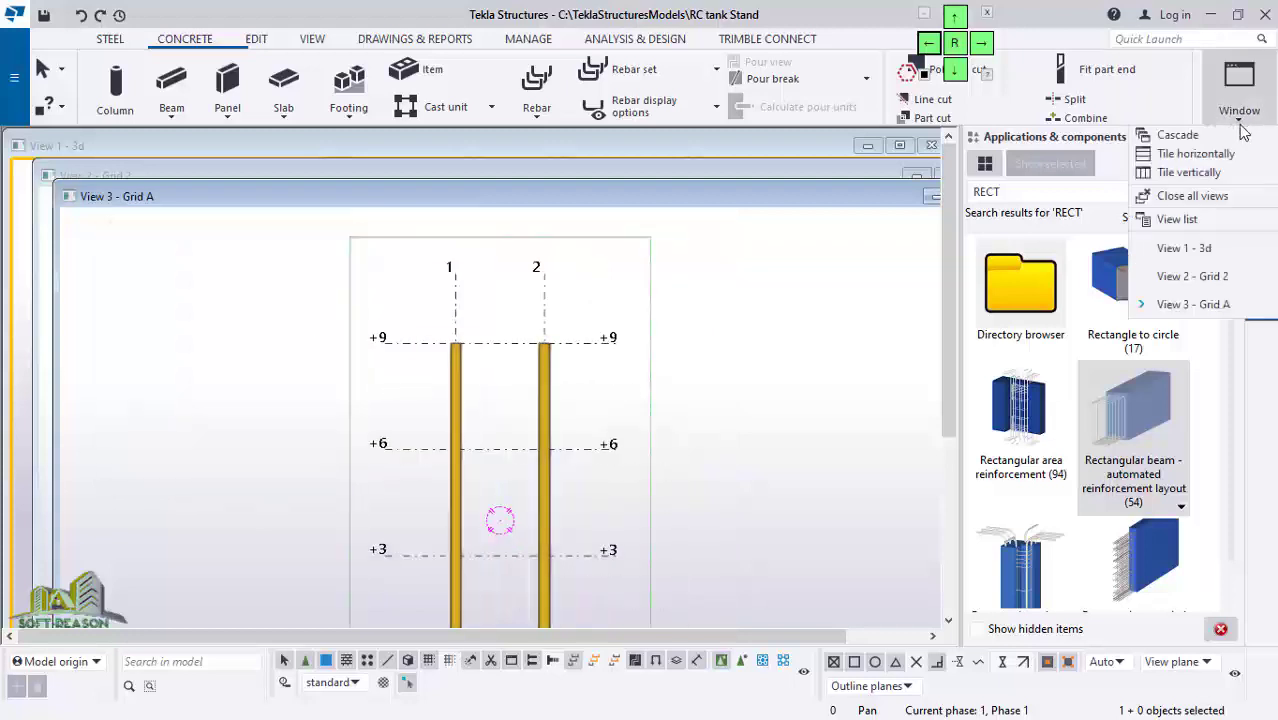
{"action": "left_click", "coordinate": [1188, 173]}
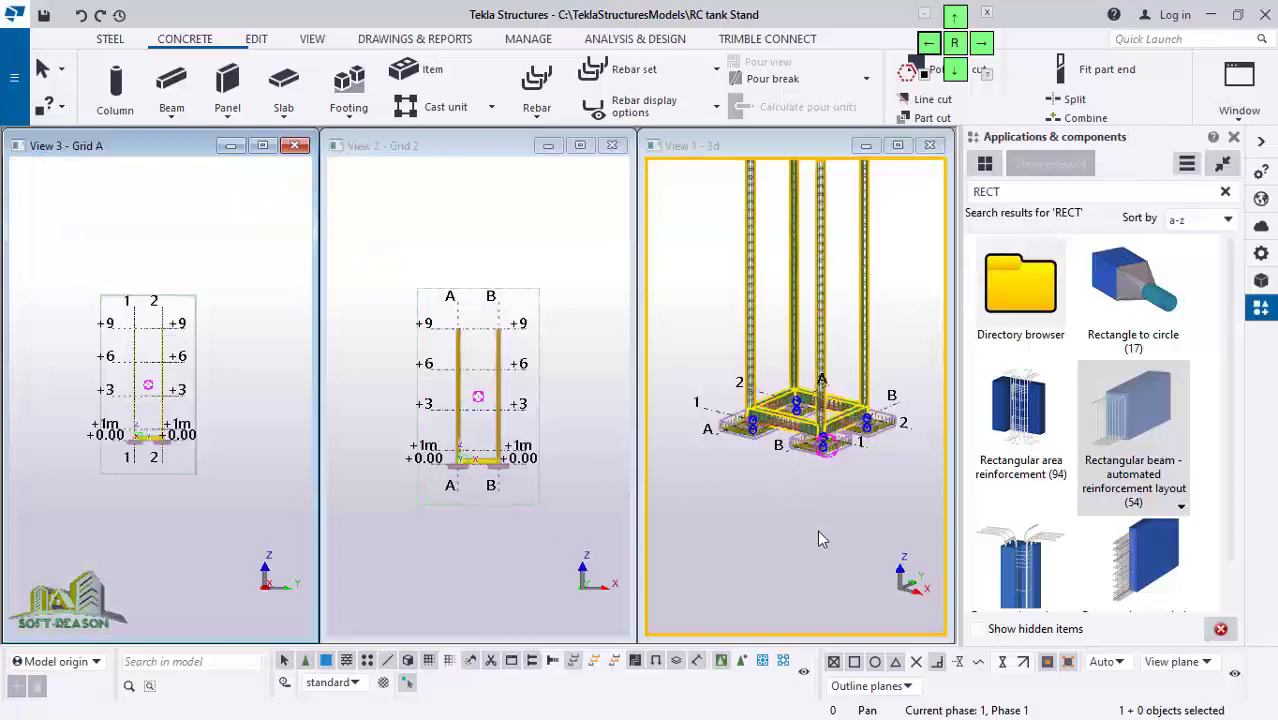
Step: Frame the full height of the stand in the 3d and Grid 2 views and orbit Grid 2 to an oblique angle
{"action": "scroll", "coordinate": [817, 540], "scroll_direction": "down", "scroll_amount": 3}
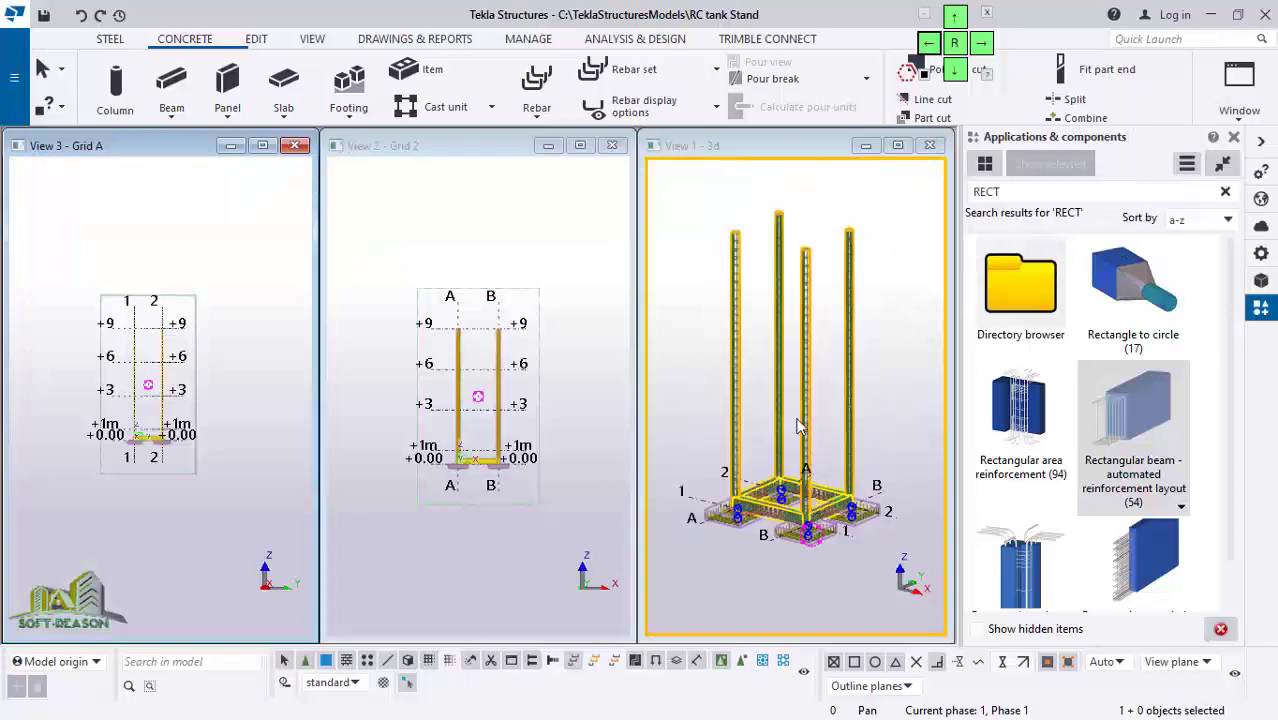
{"action": "scroll", "coordinate": [797, 425], "scroll_direction": "up", "scroll_amount": 2}
{"action": "scroll", "coordinate": [475, 440], "scroll_direction": "up", "scroll_amount": 3}
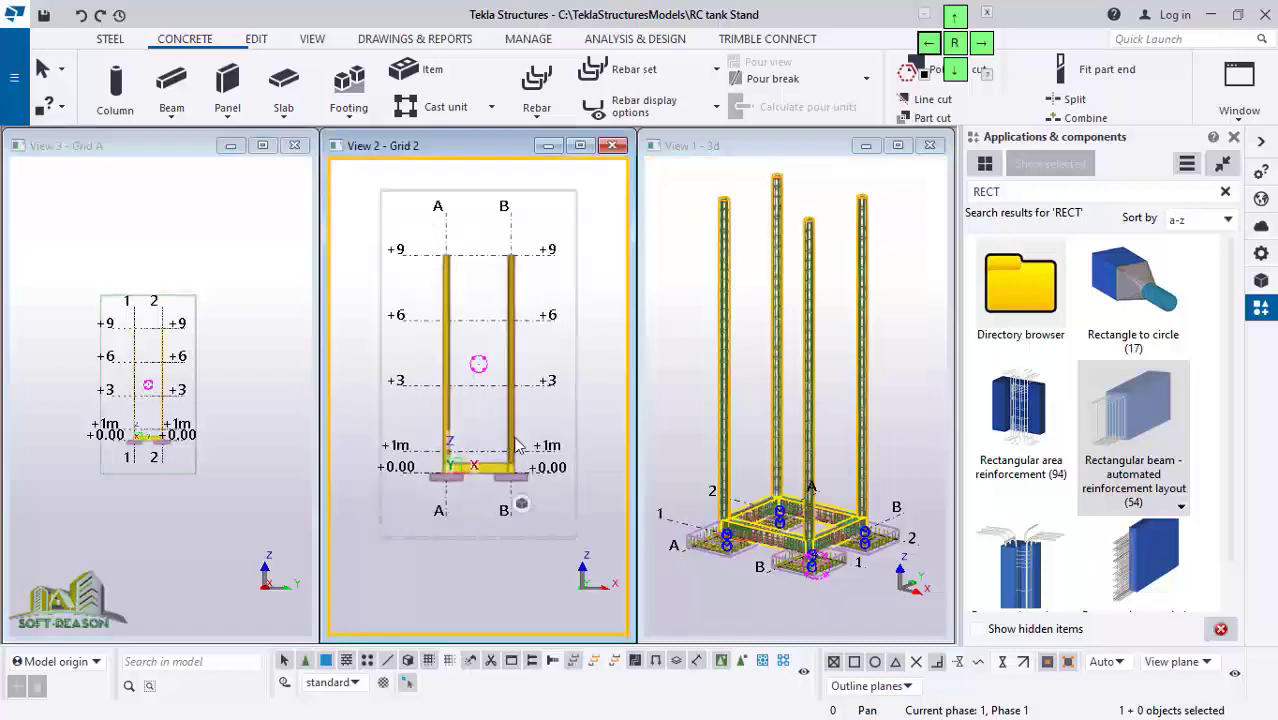
{"action": "mouse_move", "coordinate": [515, 445]}
{"action": "middle_mouse_down", "text": "ctrl"}
{"action": "mouse_move", "coordinate": [647, 425]}
{"action": "mouse_move", "coordinate": [575, 460]}
{"action": "mouse_move", "coordinate": [533, 507]}
{"action": "middle_mouse_up", "text": "ctrl"}
{"action": "middle_click_drag", "start_coordinate": [417, 343], "coordinate": [494, 495], "text": "ctrl"}
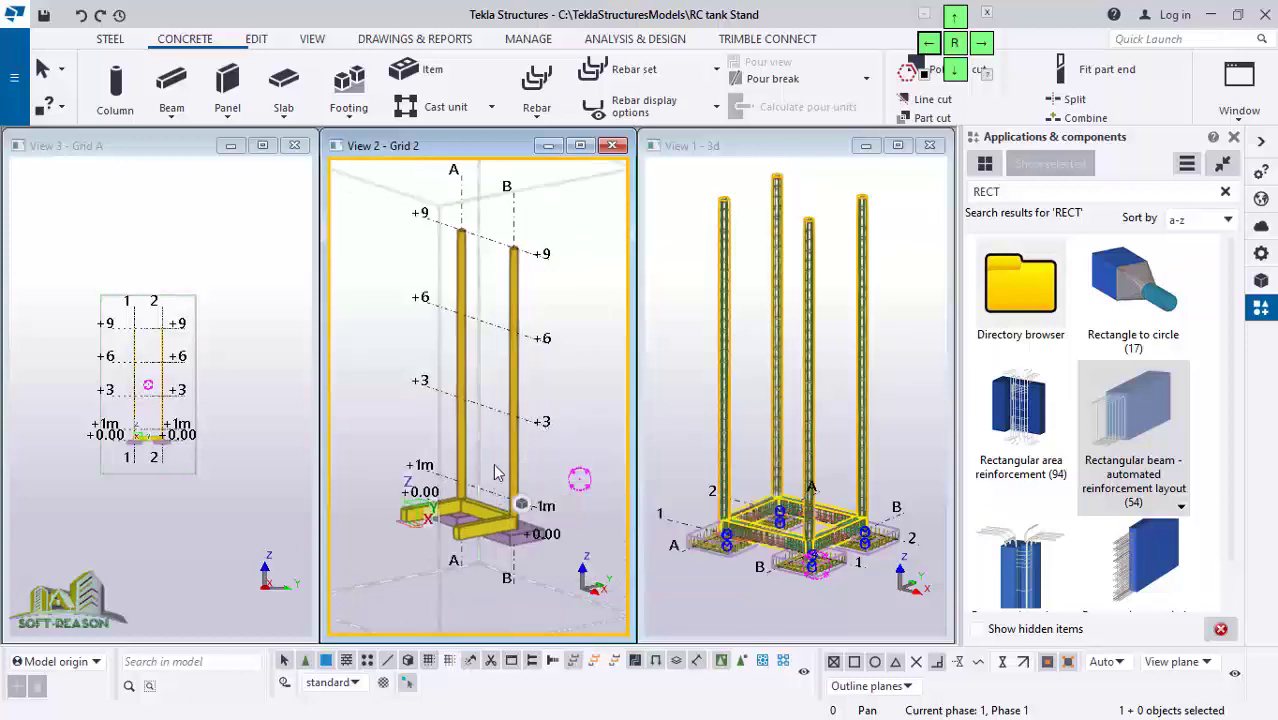
Step: Display the parts in the Grid 2 view as see-through wireframe outlines
{"action": "key", "text": "ctrl+2"}
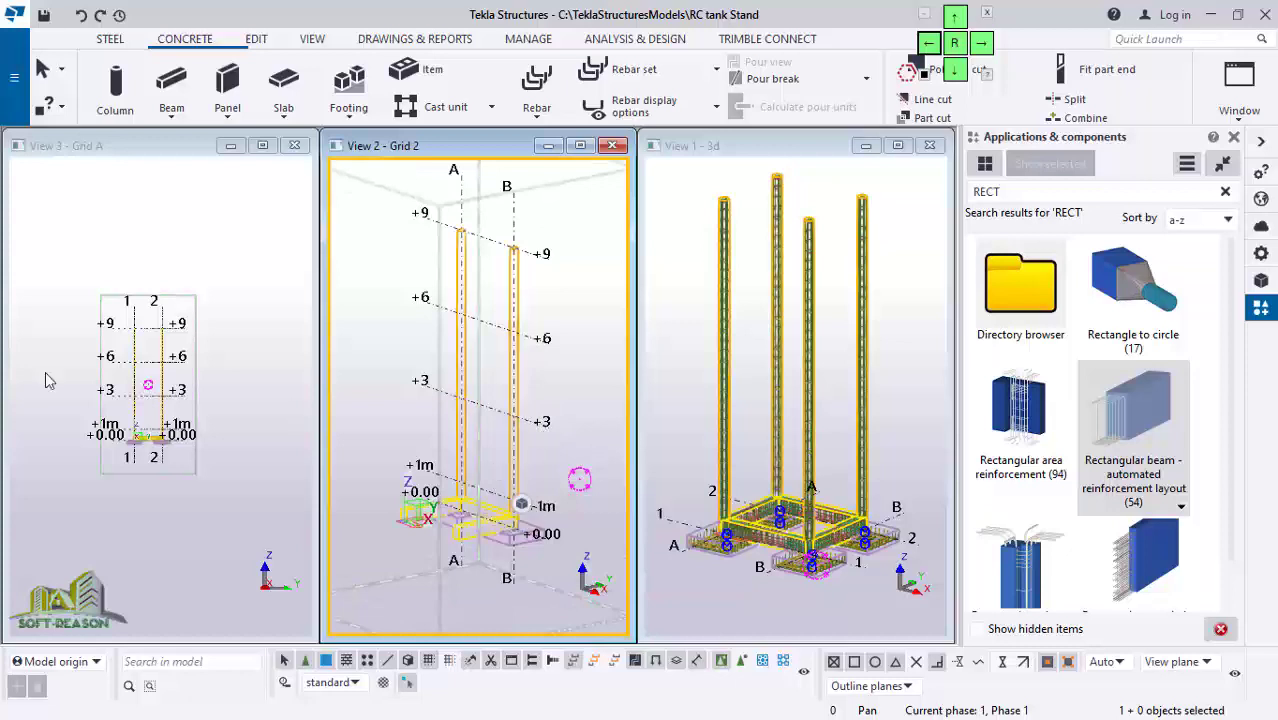
{"action": "middle_click_drag", "start_coordinate": [445, 513], "coordinate": [462, 563], "text": "ctrl"}
{"action": "scroll", "coordinate": [456, 366], "scroll_direction": "up", "scroll_amount": 2}
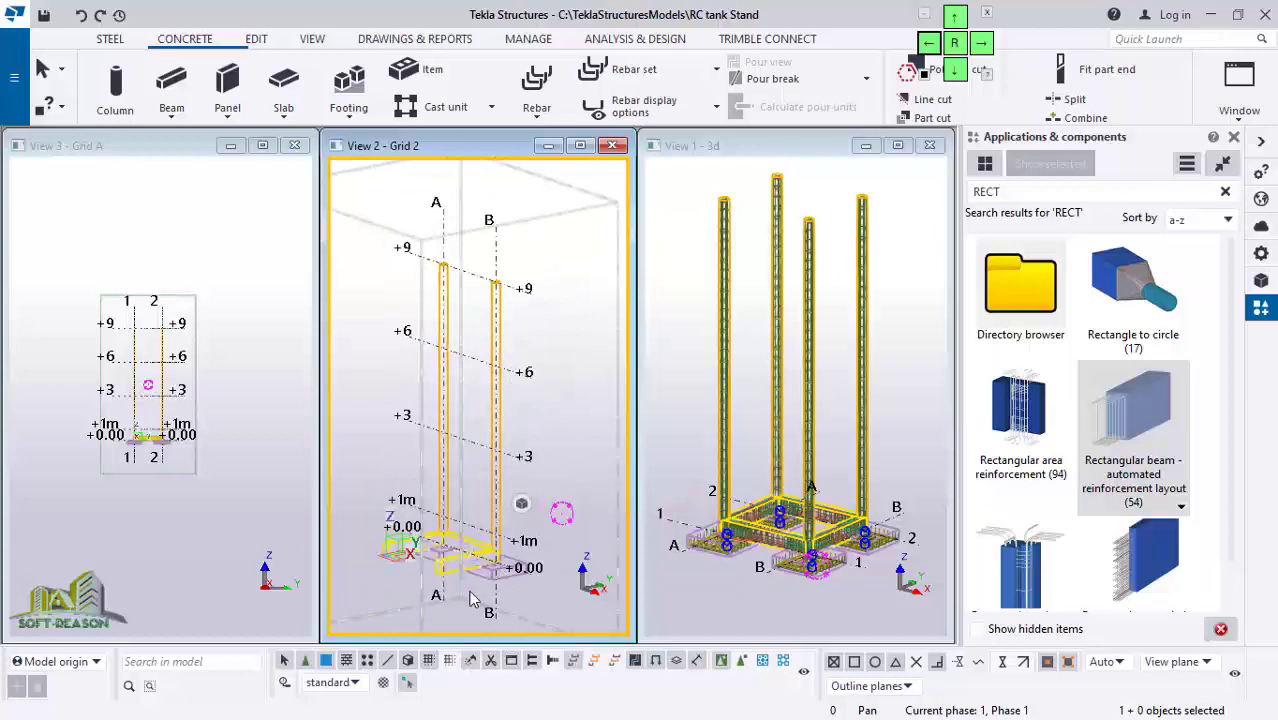
{"action": "scroll", "coordinate": [474, 598], "scroll_direction": "up", "scroll_amount": 2}
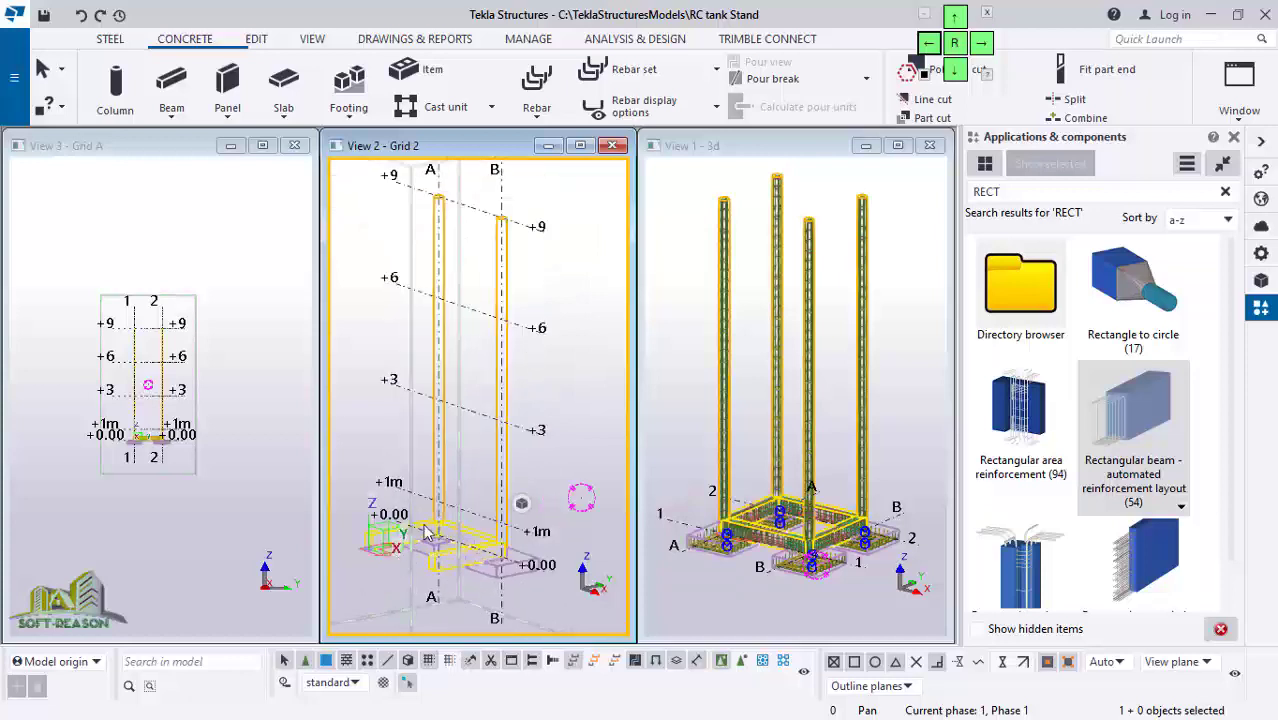
Step: Turn on reinforcing bar visibility in the model and in components for the Grid 2 view, and inspect the bars at column B's base
{"action": "right_click", "coordinate": [378, 312]}
{"action": "left_click", "coordinate": [433, 344]}
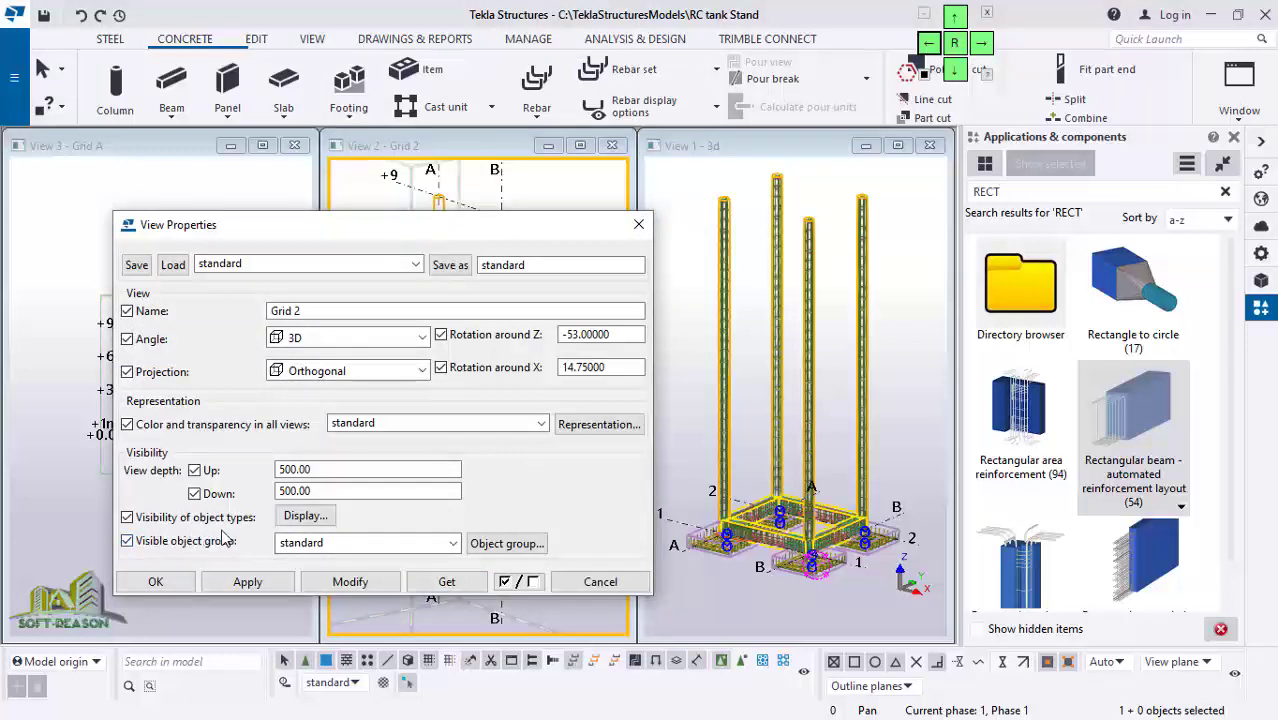
{"action": "left_click", "coordinate": [306, 516]}
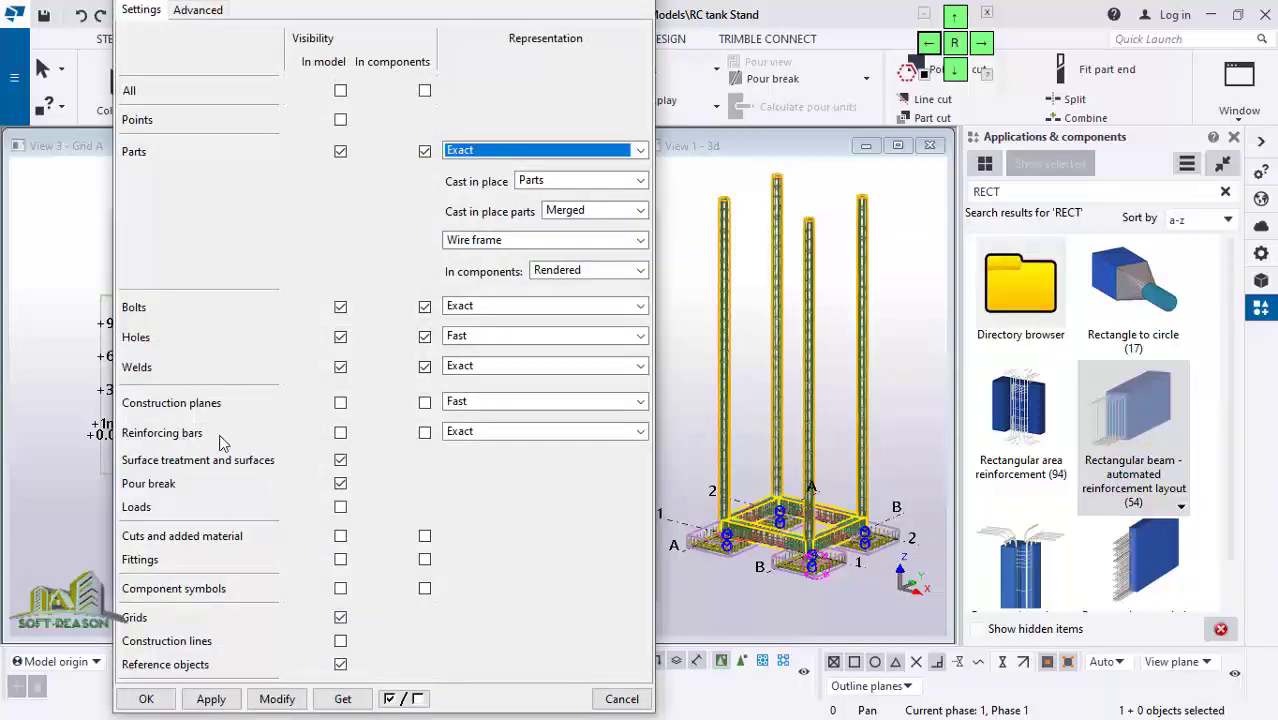
{"action": "left_click", "coordinate": [341, 434]}
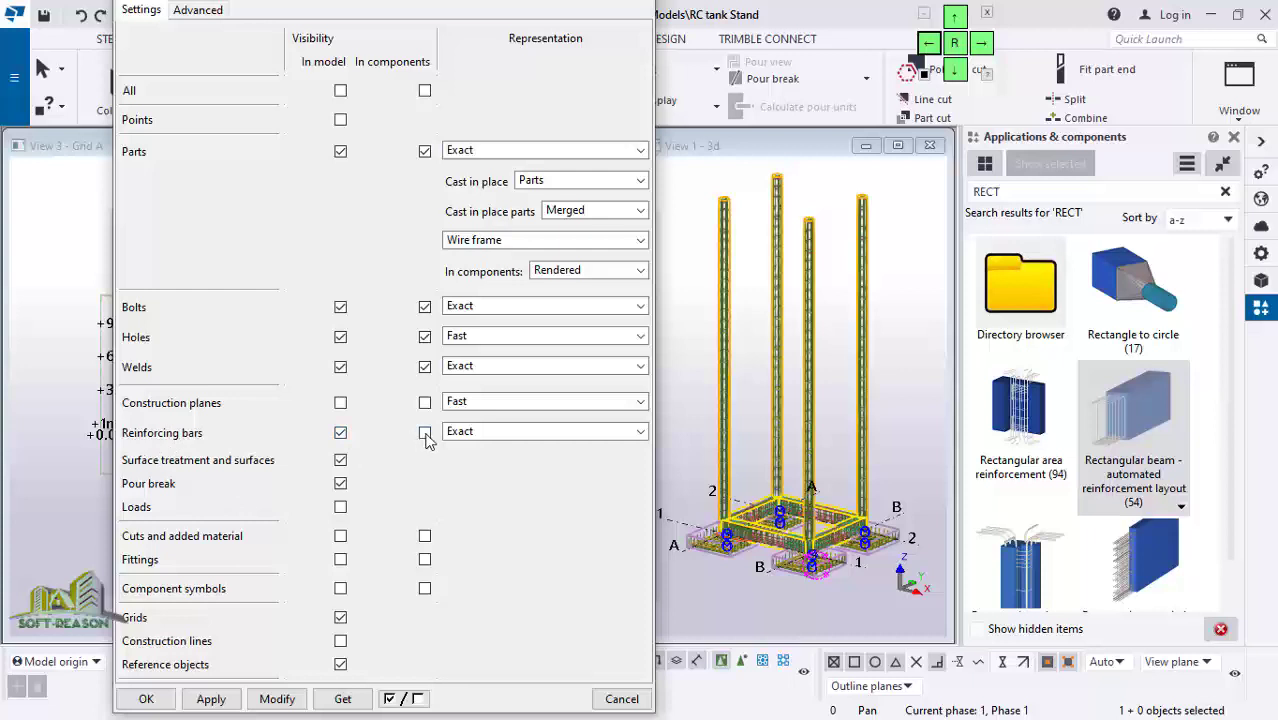
{"action": "left_click", "coordinate": [283, 701]}
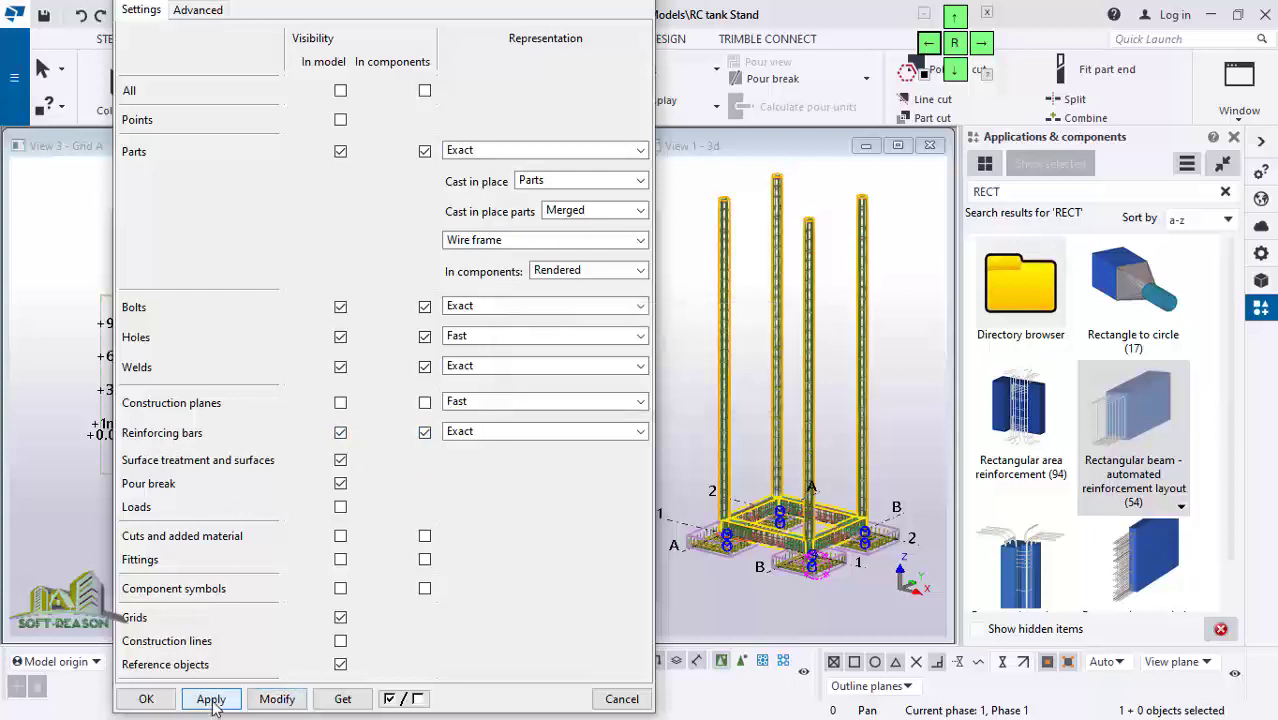
{"action": "left_click", "coordinate": [148, 699]}
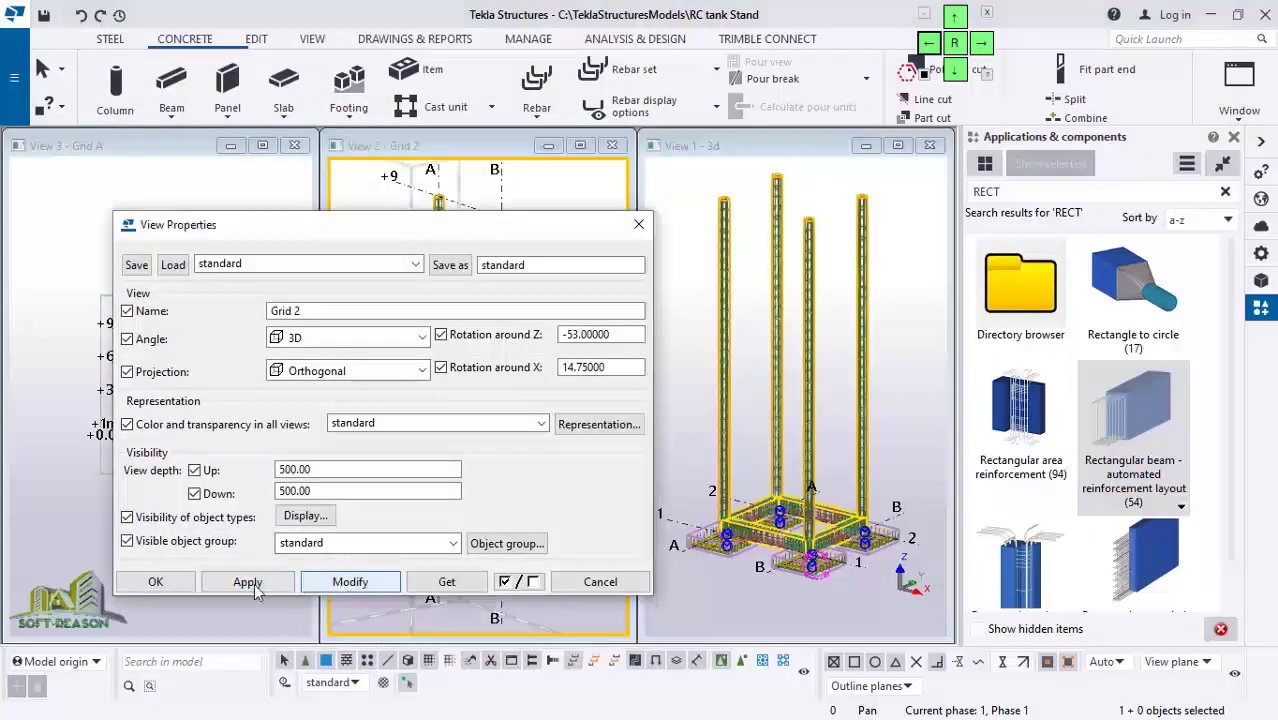
{"action": "left_click", "coordinate": [248, 581]}
{"action": "left_click", "coordinate": [171, 589]}
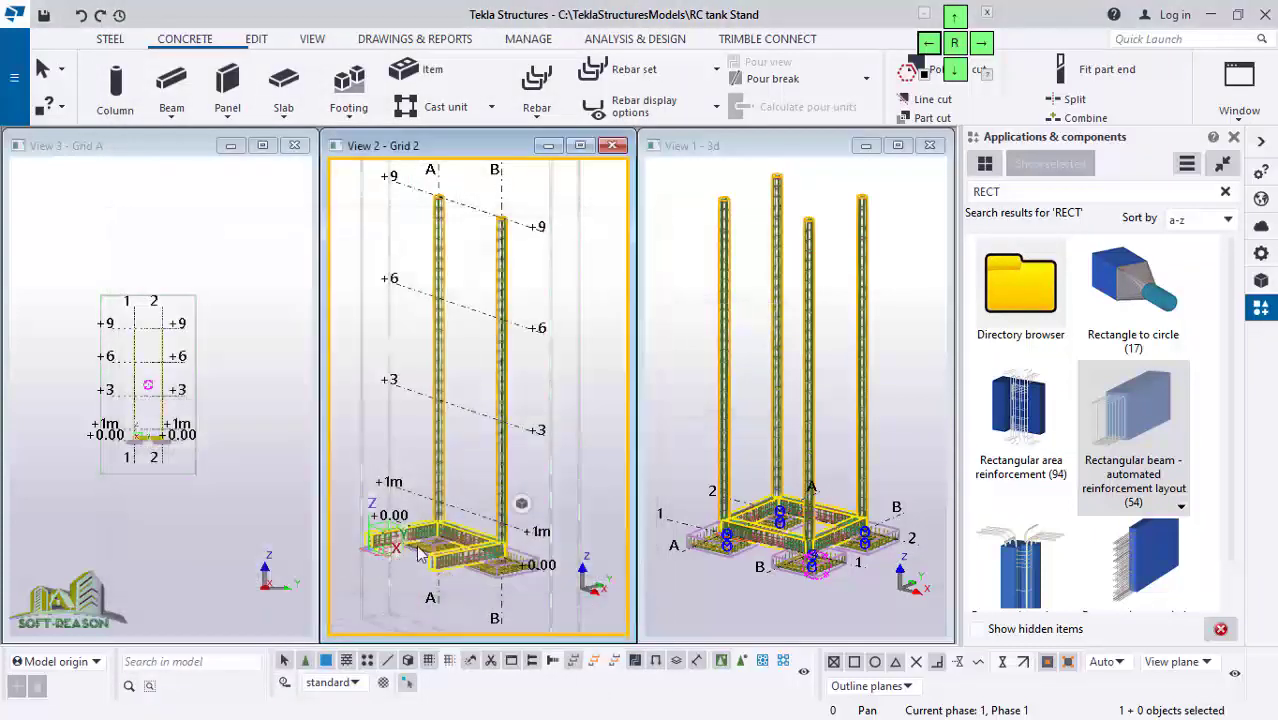
{"action": "scroll", "coordinate": [543, 590], "scroll_direction": "up", "scroll_amount": 4}
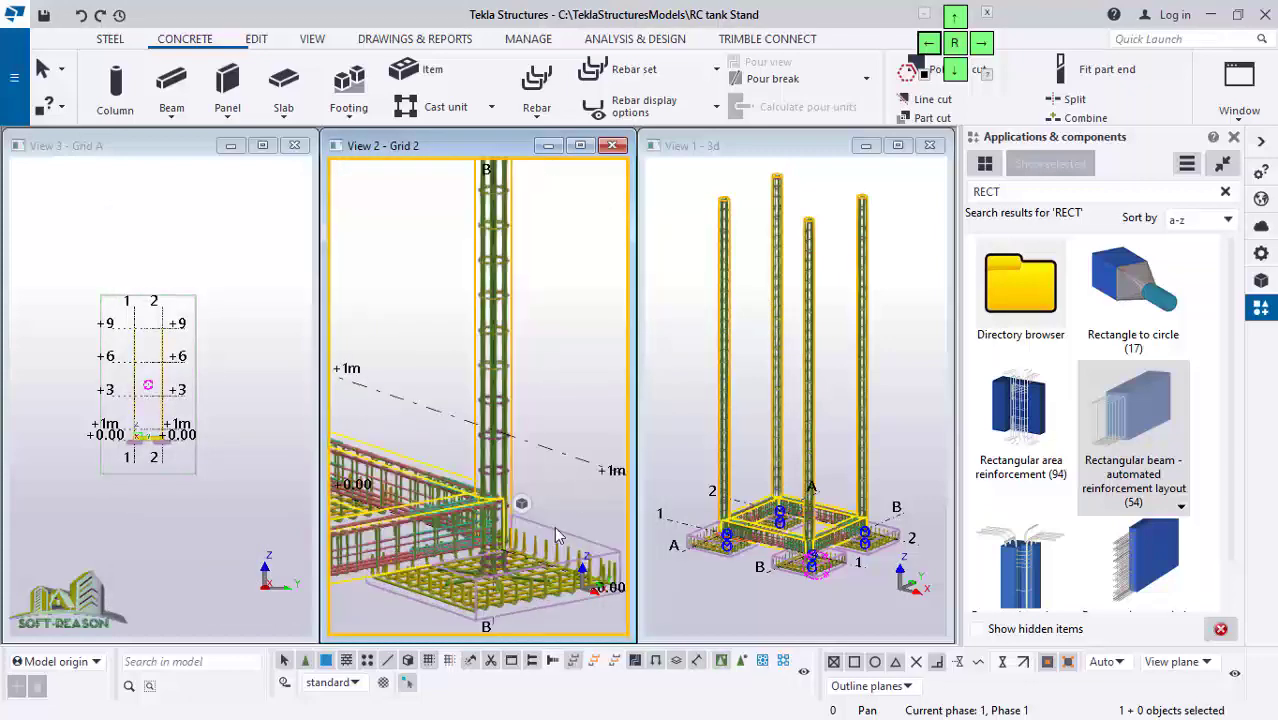
{"action": "scroll", "coordinate": [540, 567], "scroll_direction": "up", "scroll_amount": 3}
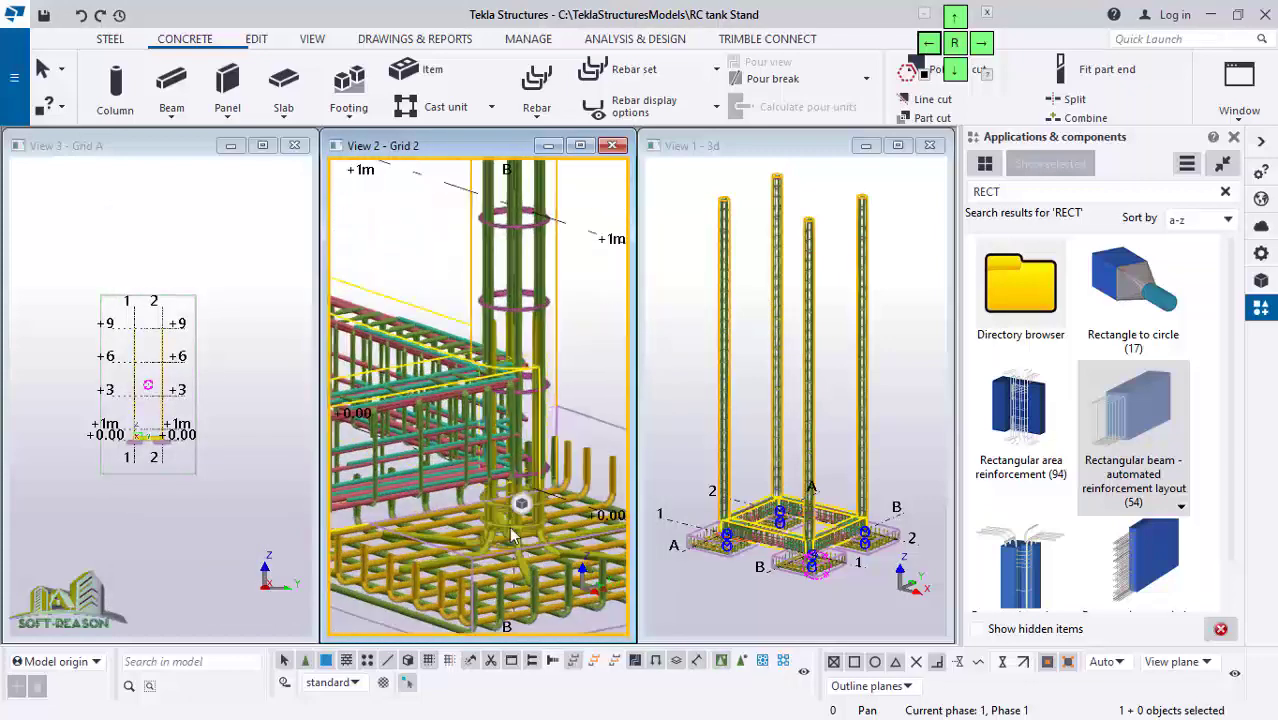
{"action": "scroll", "coordinate": [535, 577], "scroll_direction": "down", "scroll_amount": 5}
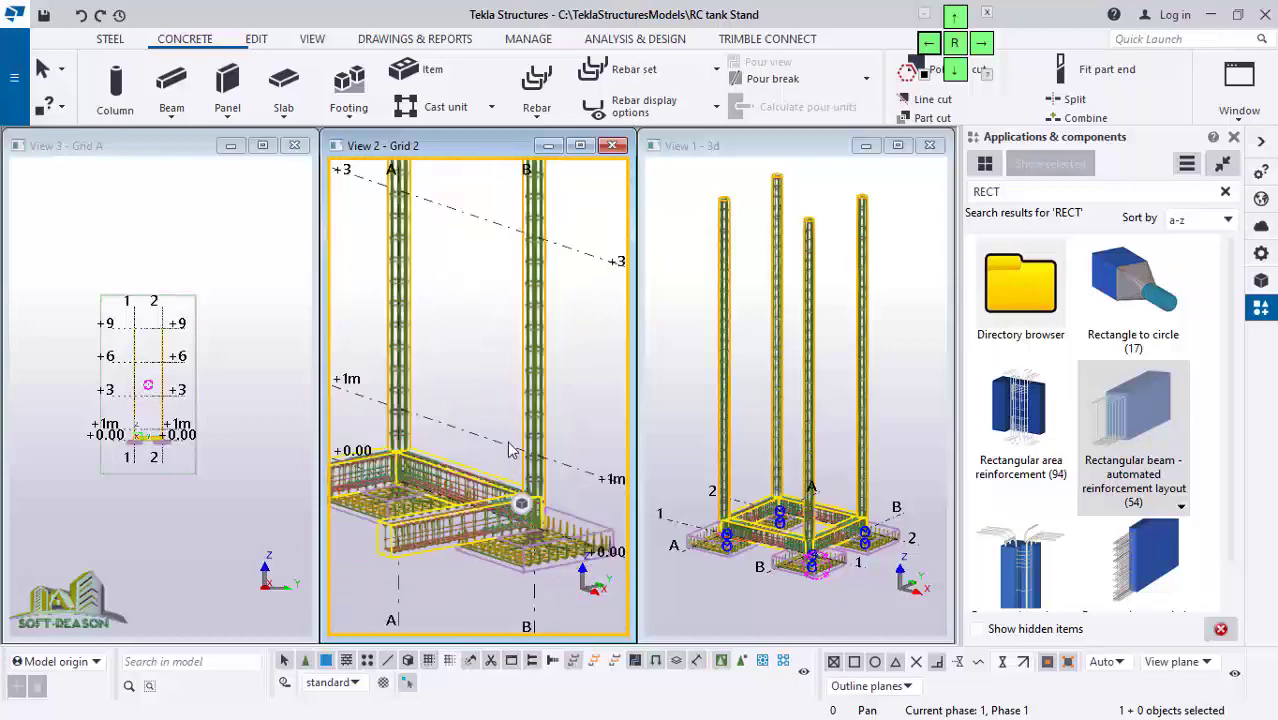
{"action": "scroll", "coordinate": [500, 555], "scroll_direction": "down", "scroll_amount": 4}
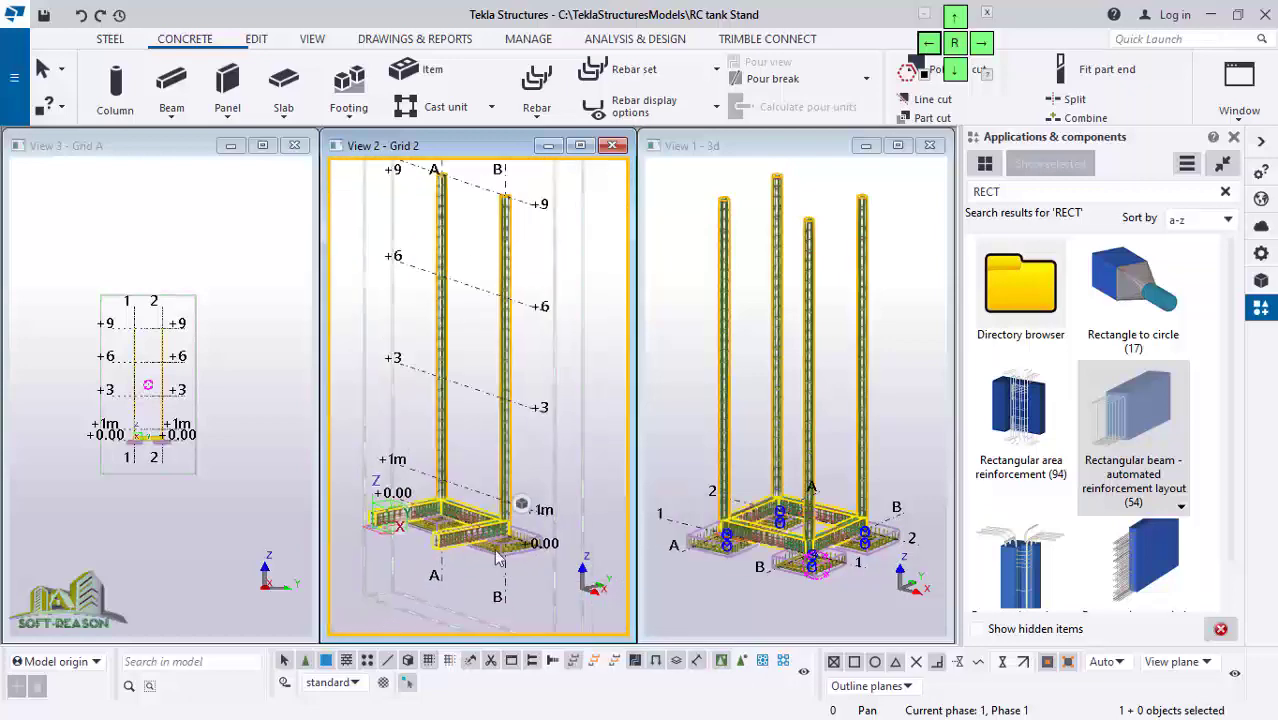
Step: Frame the full height of the stand in the Grid A view and return the Grid 2 view's parts to solid rendering
{"action": "scroll", "coordinate": [178, 388], "scroll_direction": "up", "scroll_amount": 5}
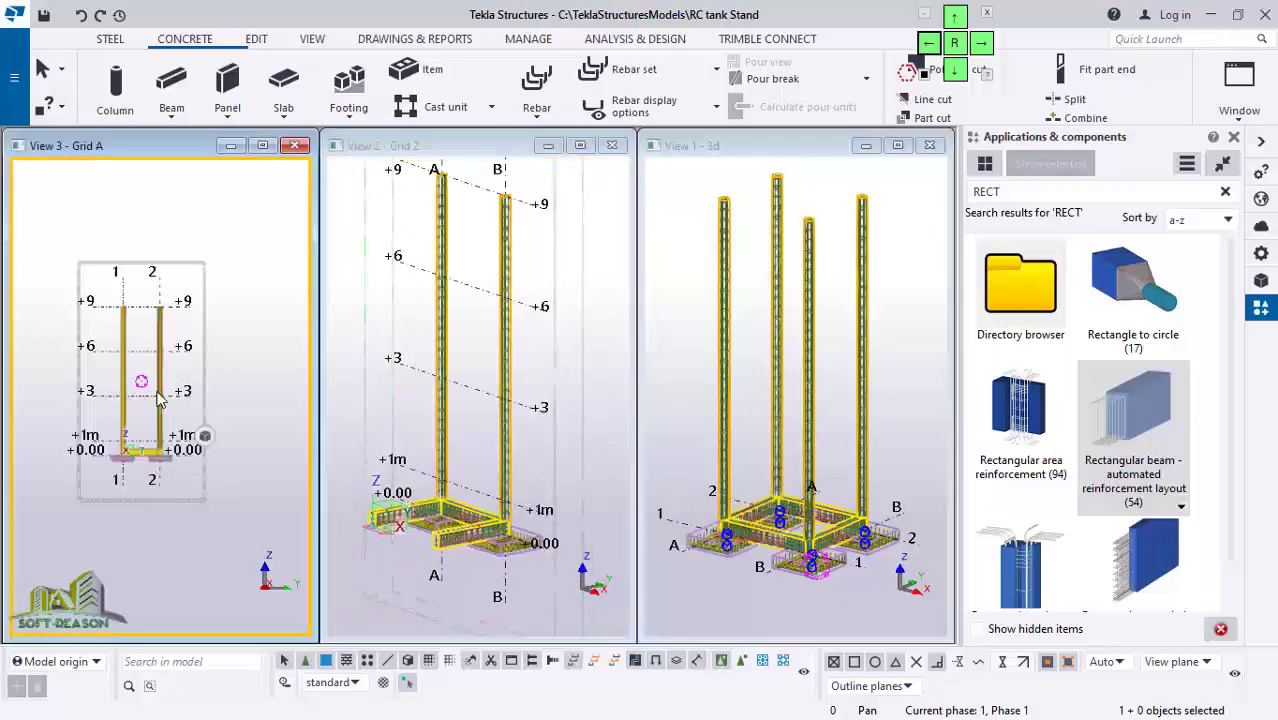
{"action": "scroll", "coordinate": [188, 470], "scroll_direction": "down", "scroll_amount": 2}
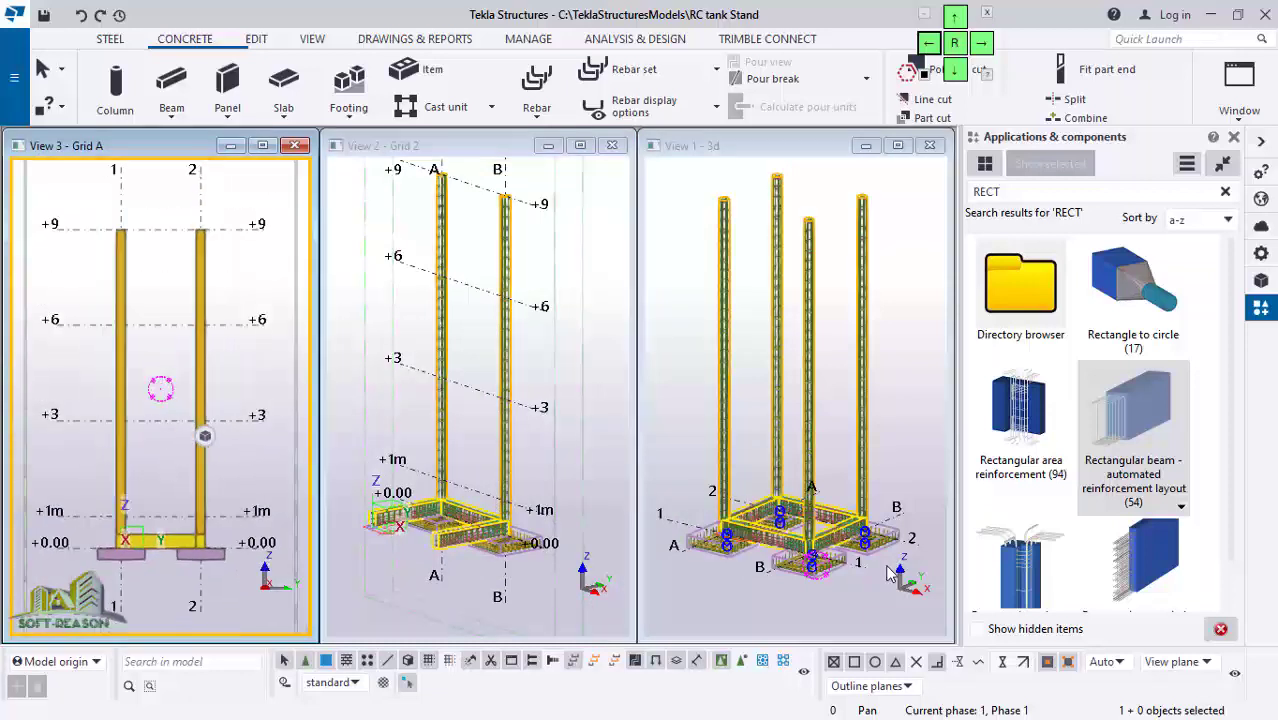
{"action": "left_click", "coordinate": [424, 328]}
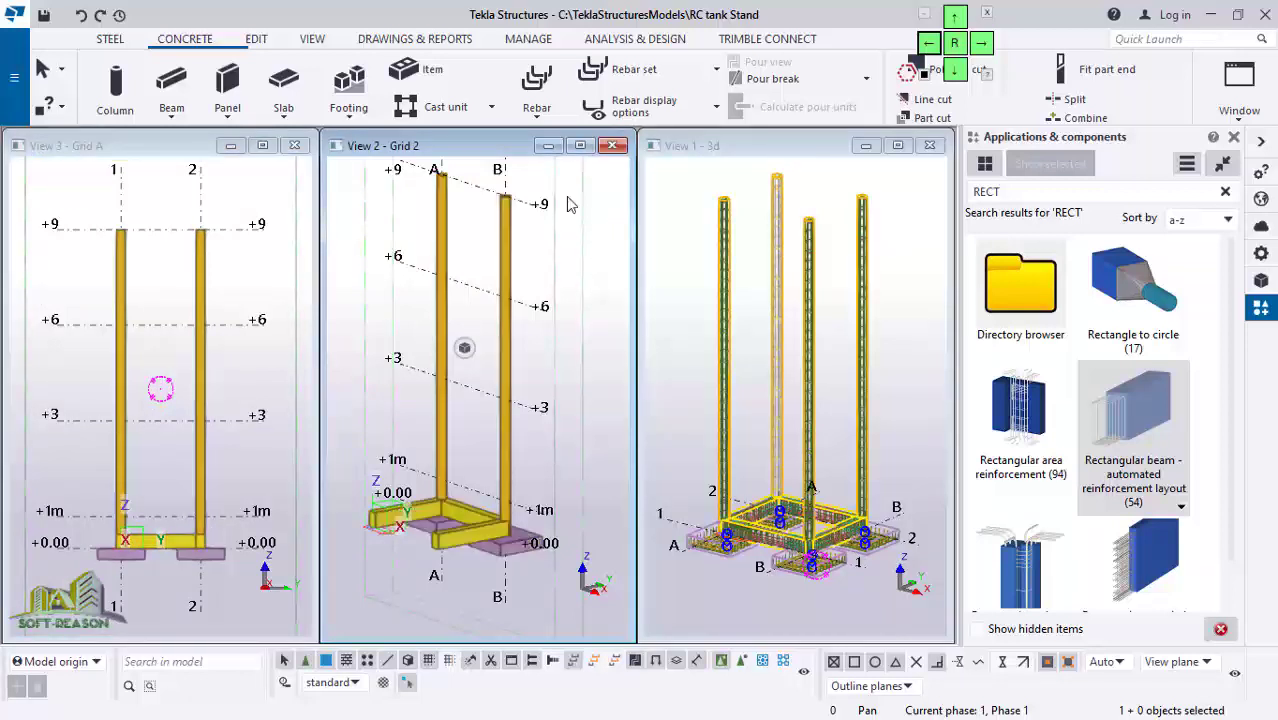
{"action": "scroll", "coordinate": [534, 461], "scroll_direction": "up", "scroll_amount": 1}
{"action": "scroll", "coordinate": [519, 502], "scroll_direction": "down", "scroll_amount": 1}
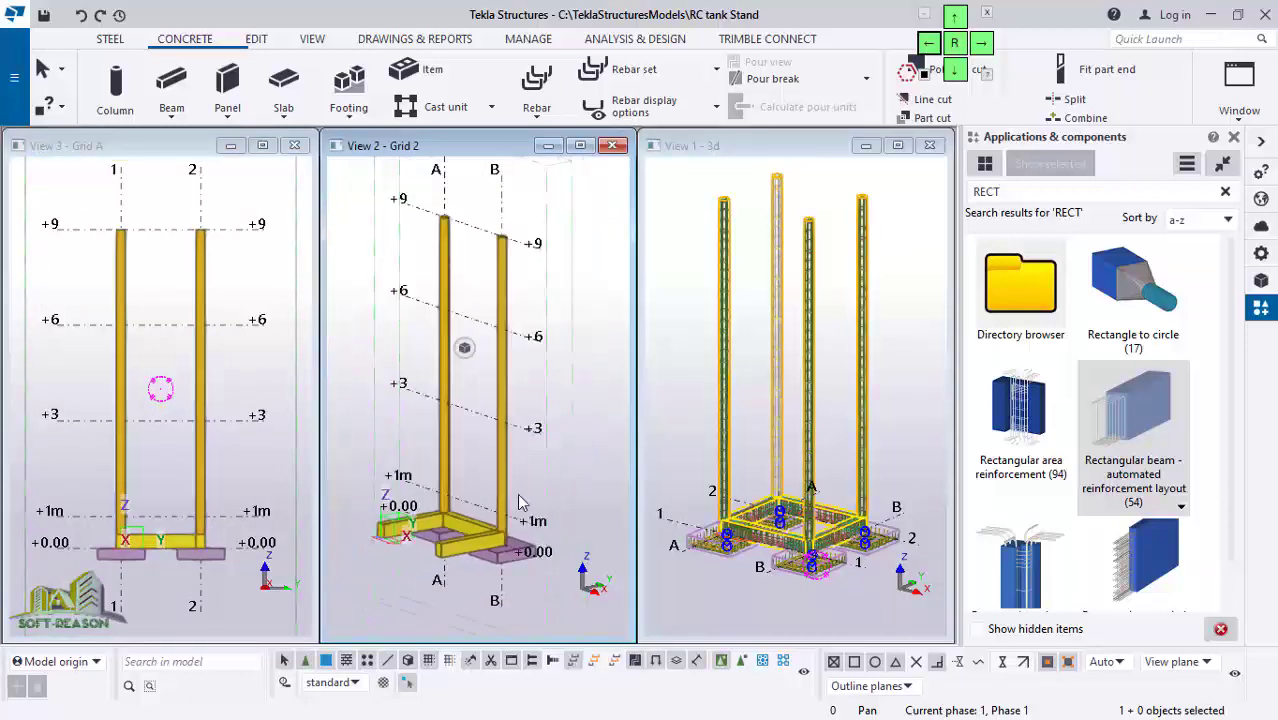
{"action": "scroll", "coordinate": [843, 392], "scroll_direction": "up", "scroll_amount": 2}
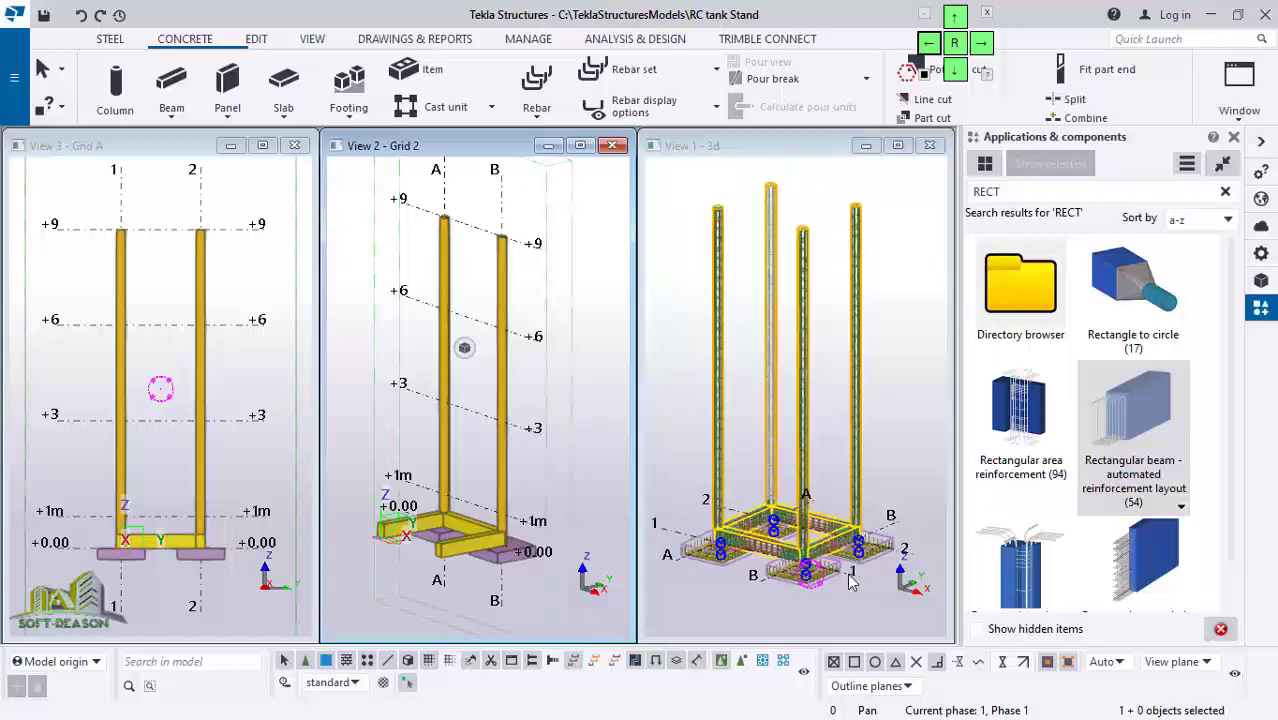
{"action": "scroll", "coordinate": [843, 392], "scroll_direction": "down", "scroll_amount": 1}
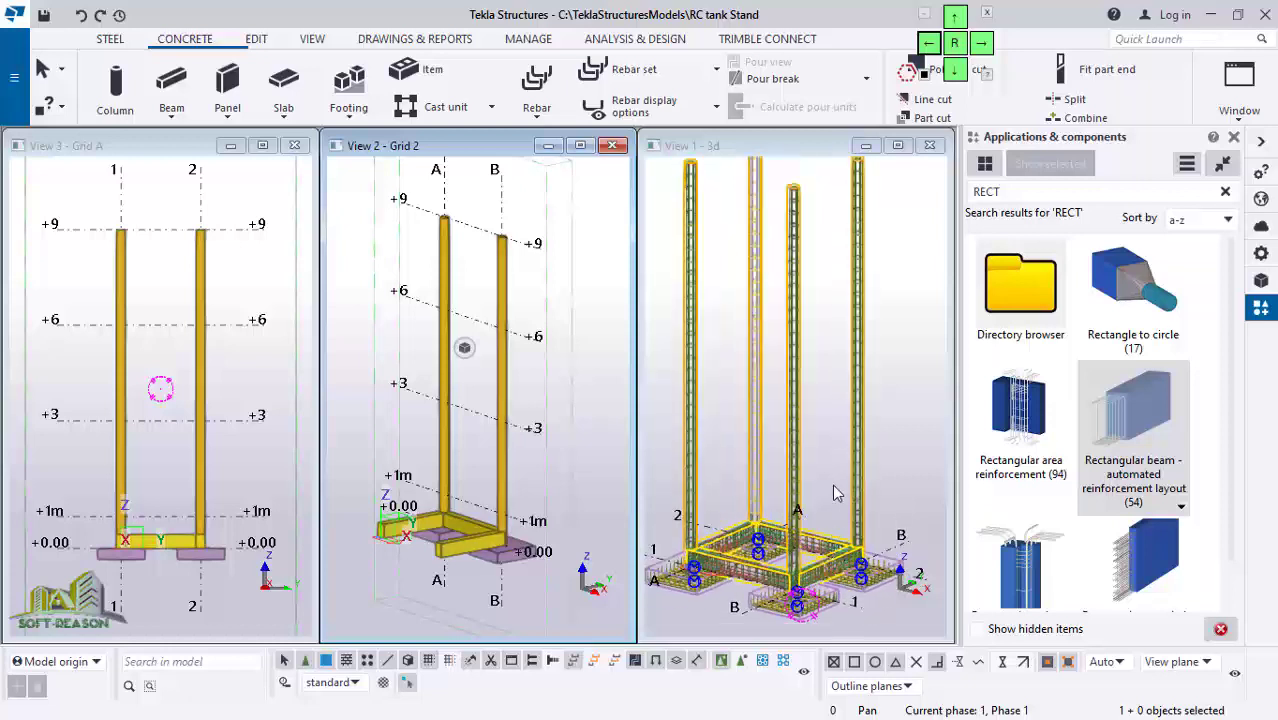
{"action": "scroll", "coordinate": [848, 557], "scroll_direction": "down", "scroll_amount": 1}
{"action": "scroll", "coordinate": [845, 556], "scroll_direction": "up", "scroll_amount": 1}
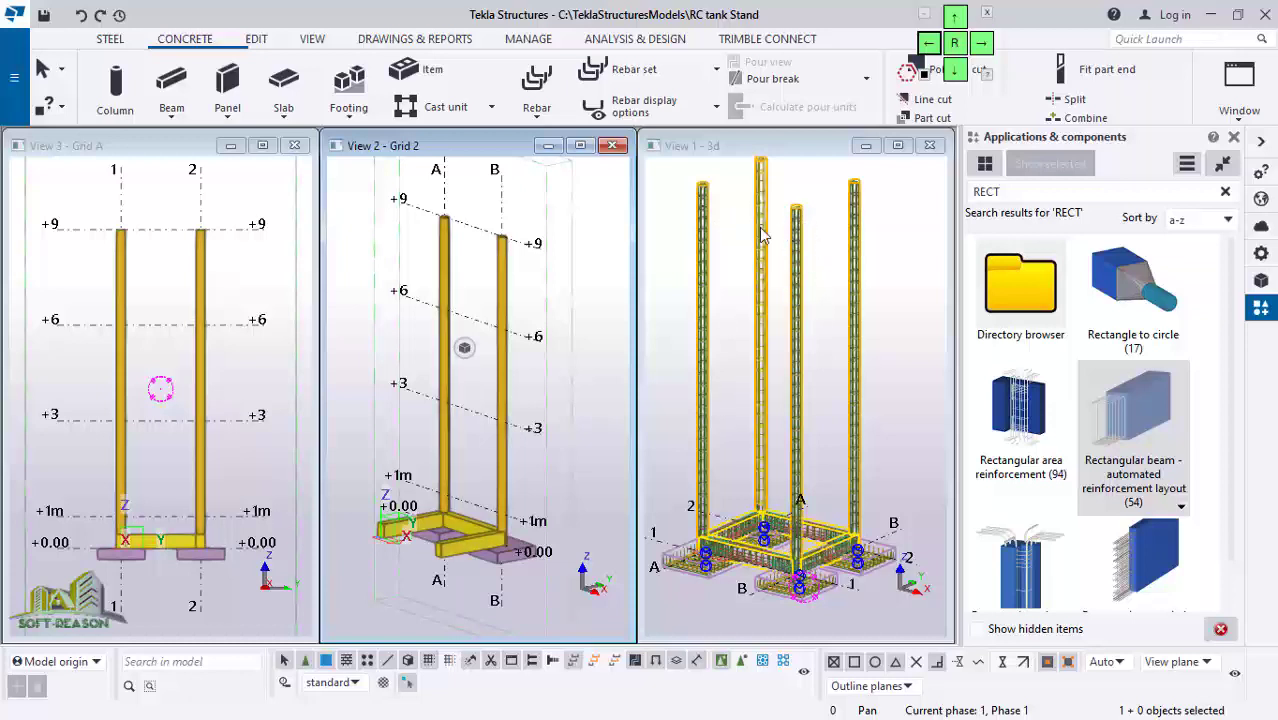
{"action": "scroll", "coordinate": [820, 372], "scroll_direction": "down", "scroll_amount": 1}
{"action": "middle_click_drag", "start_coordinate": [818, 375], "coordinate": [810, 385]}
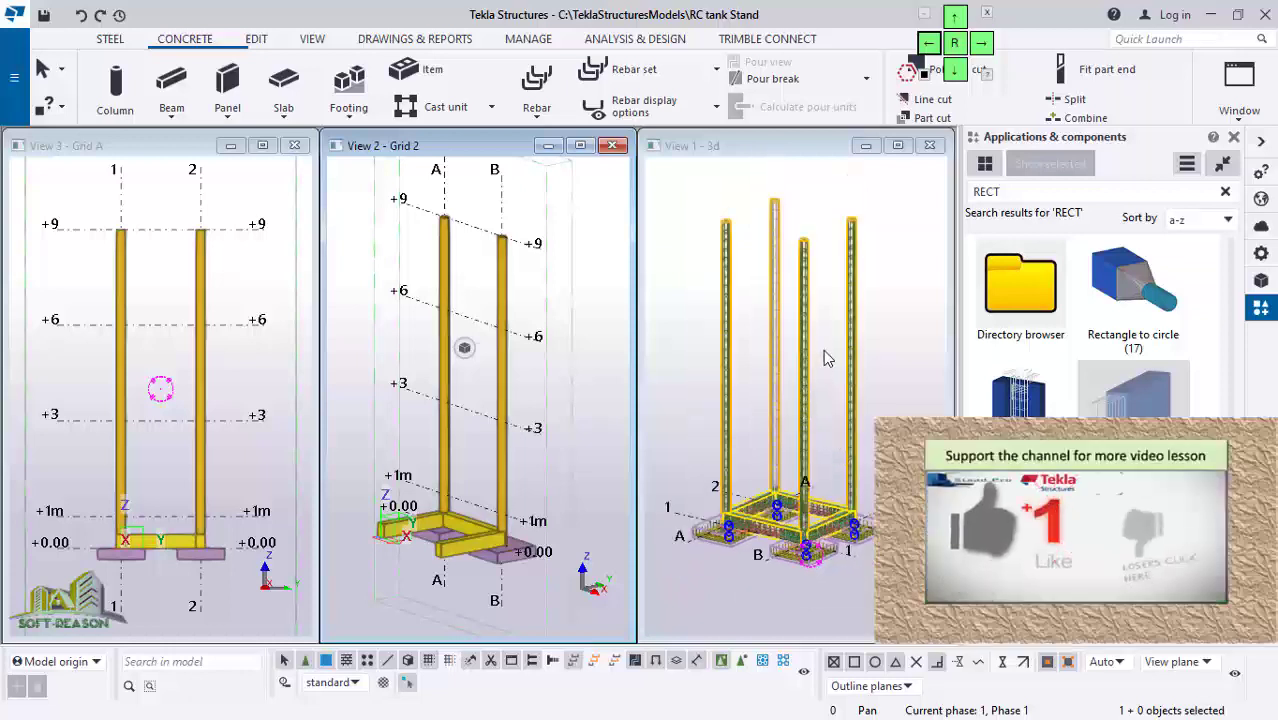
{"action": "scroll", "coordinate": [815, 372], "scroll_direction": "up", "scroll_amount": 1}
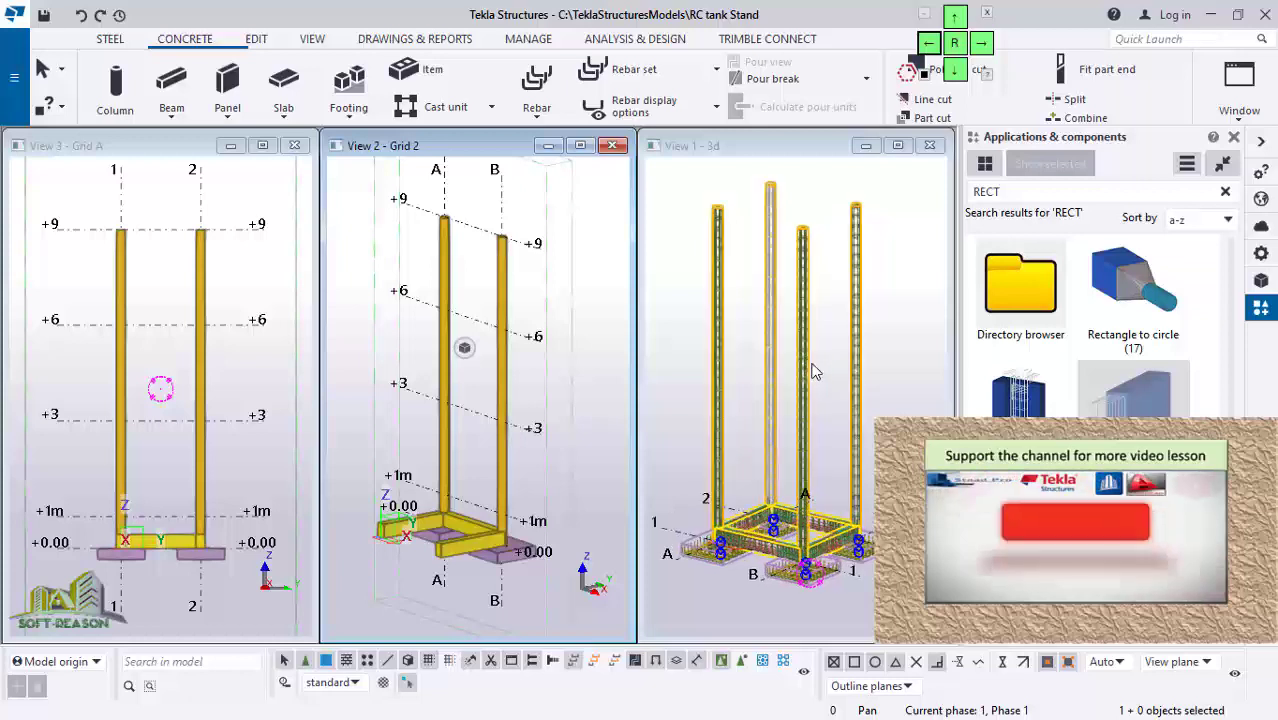
{"action": "scroll", "coordinate": [823, 423], "scroll_direction": "down", "scroll_amount": 1}
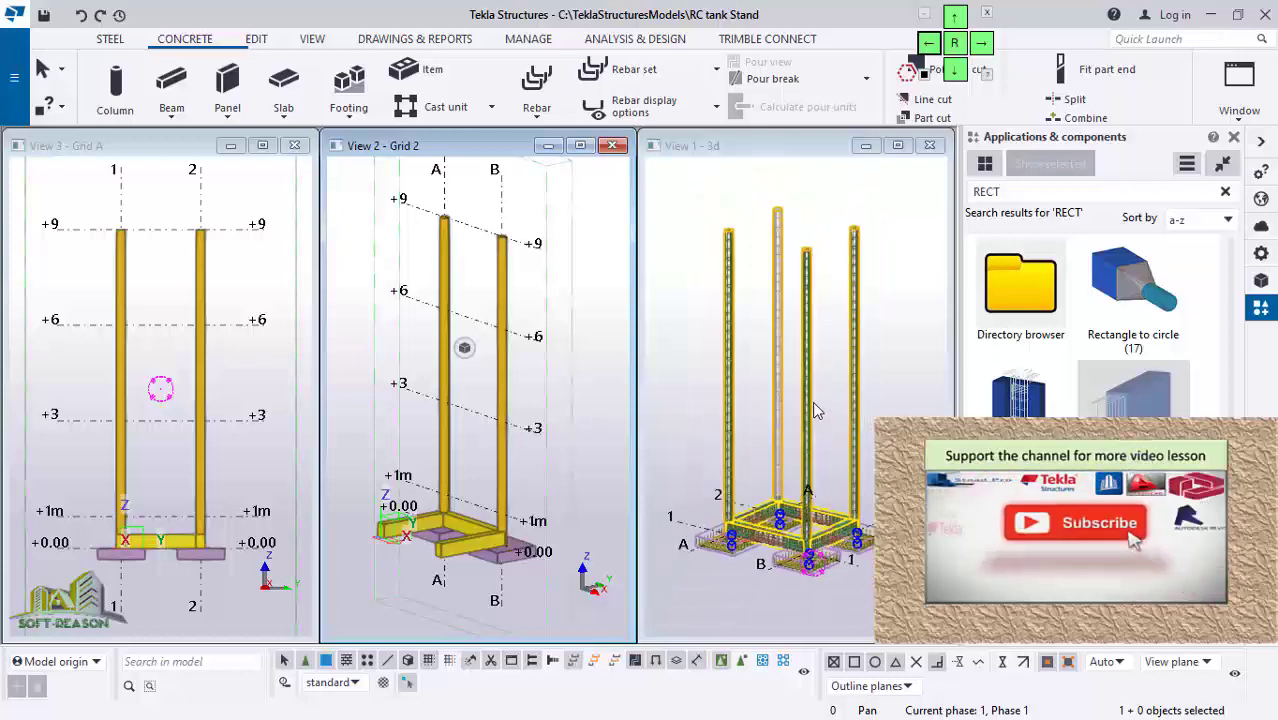